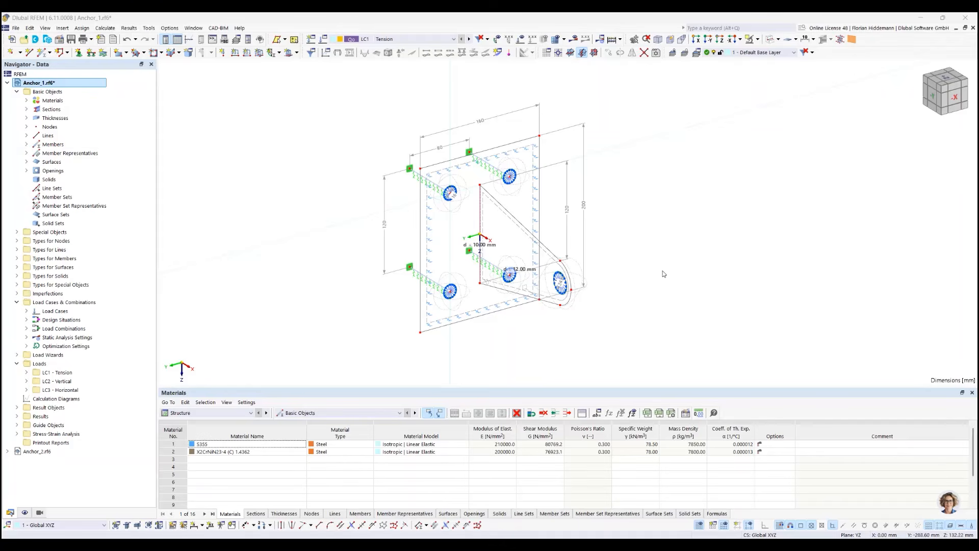
Examine the anchor plate model from several angles, including the bolt connections, supports and the radial members in the lug's hole
{"action": "mouse_move", "coordinate": [614, 241]}
{"action": "middle_mouse_down", "text": "ctrl"}
{"action": "mouse_move", "coordinate": [623, 237]}
{"action": "mouse_move", "coordinate": [613, 226]}
{"action": "middle_mouse_up", "text": "ctrl"}
{"action": "scroll", "coordinate": [493, 236], "scroll_direction": "up", "scroll_amount": 4}
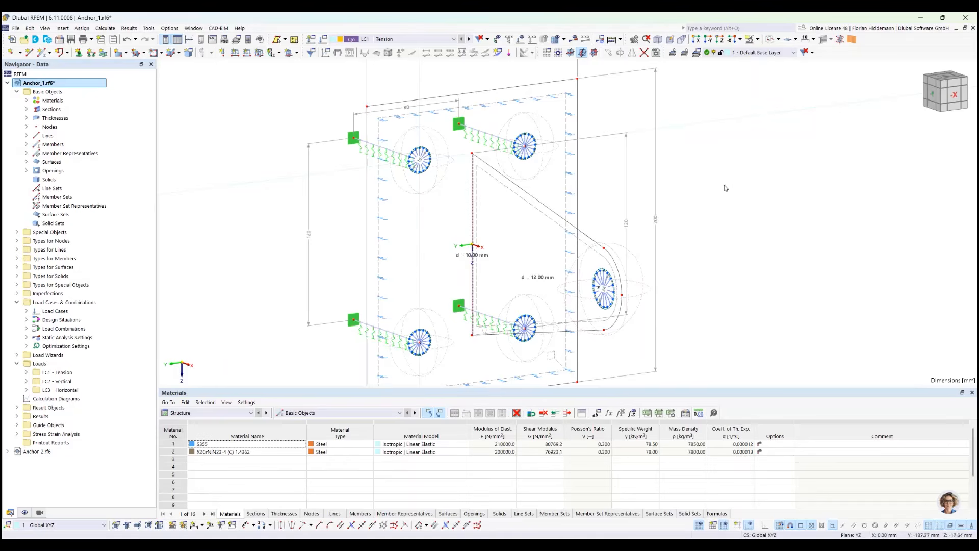
{"action": "middle_click_drag", "start_coordinate": [733, 173], "coordinate": [744, 184], "text": "ctrl"}
{"action": "middle_click_drag", "start_coordinate": [715, 249], "coordinate": [704, 212]}
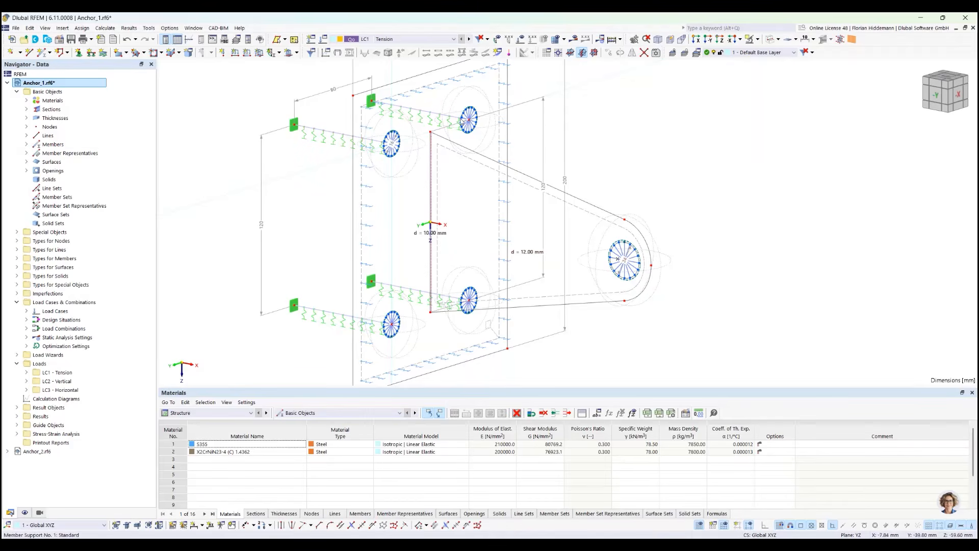
{"action": "scroll", "coordinate": [642, 265], "scroll_direction": "up", "scroll_amount": 5}
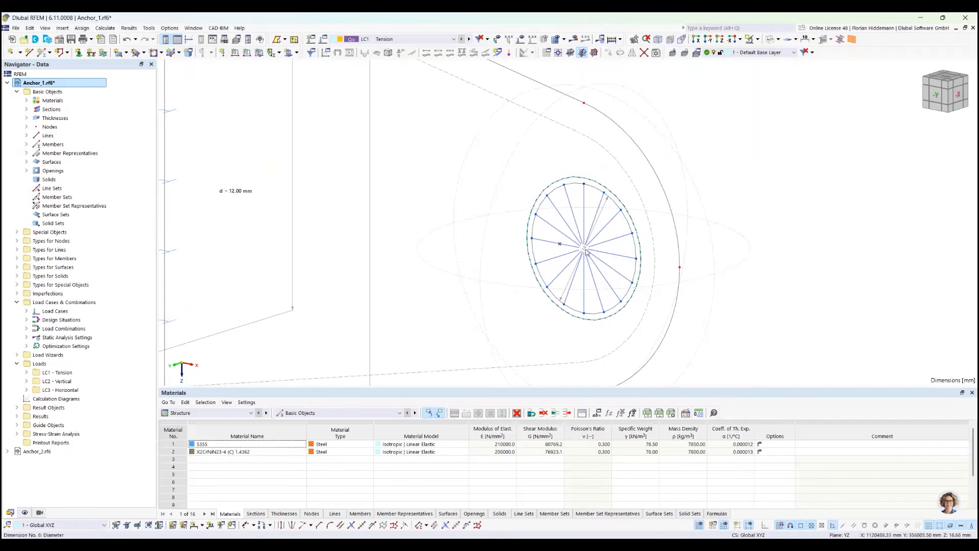
{"action": "scroll", "coordinate": [615, 269], "scroll_direction": "down", "scroll_amount": 1}
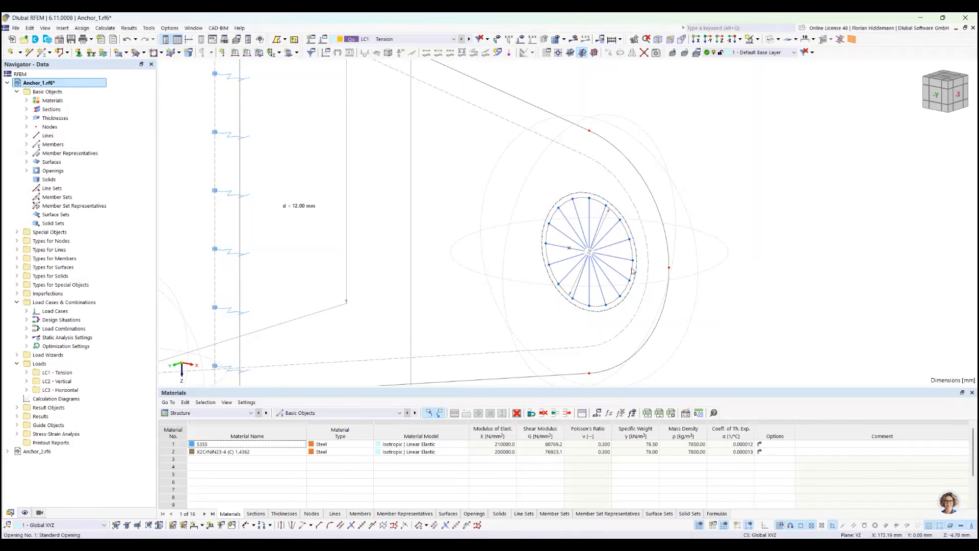
{"action": "scroll", "coordinate": [584, 309], "scroll_direction": "down", "scroll_amount": 3}
{"action": "middle_click_drag", "start_coordinate": [638, 169], "coordinate": [616, 174], "text": "ctrl"}
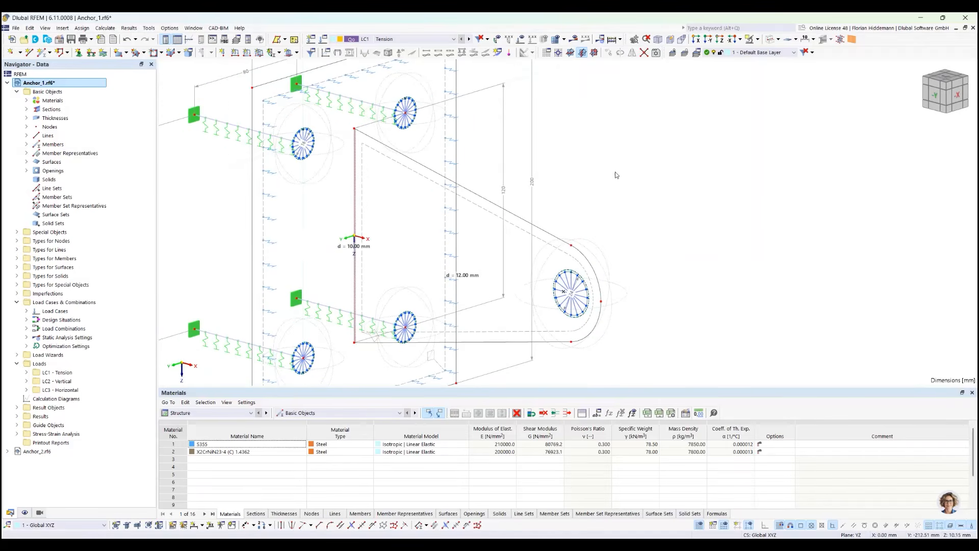
{"action": "middle_click_drag", "start_coordinate": [177, 141], "coordinate": [337, 152], "text": "ctrl"}
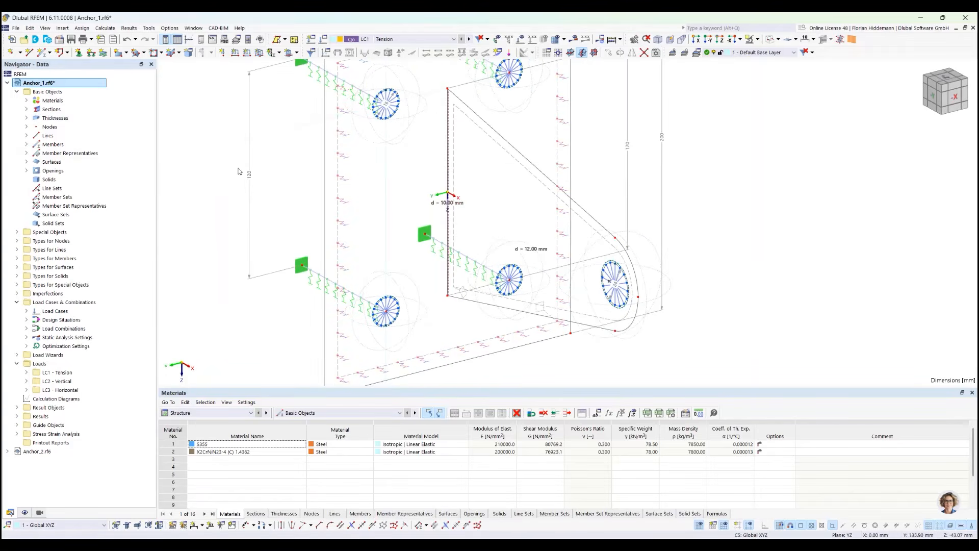
{"action": "scroll", "coordinate": [345, 157], "scroll_direction": "down", "scroll_amount": 3}
{"action": "middle_click_drag", "start_coordinate": [506, 157], "coordinate": [577, 207]}
{"action": "scroll", "coordinate": [302, 232], "scroll_direction": "up", "scroll_amount": 3}
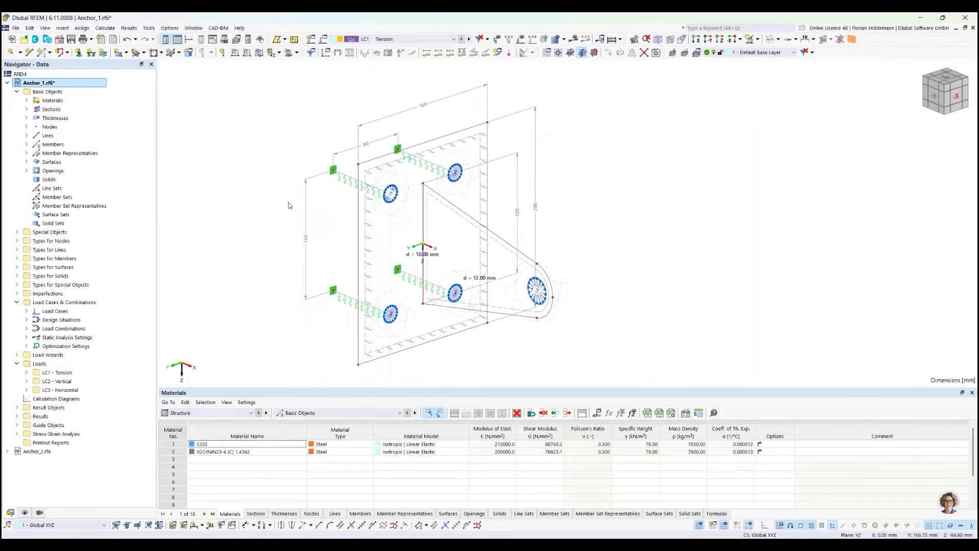
{"action": "middle_click_drag", "start_coordinate": [684, 196], "coordinate": [663, 184], "text": "ctrl"}
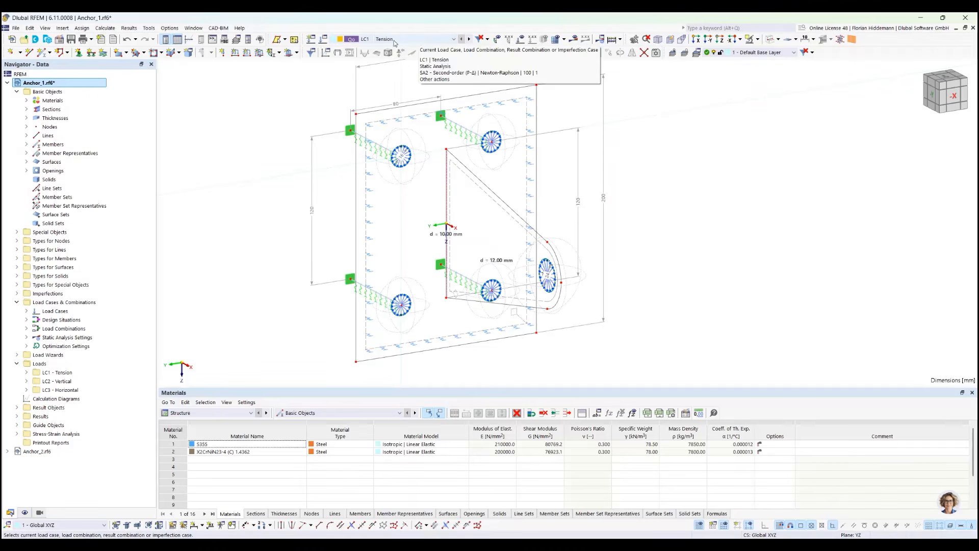
Review the base settings, load cases and load combinations of the model, leaving them without changes
{"action": "left_click", "coordinate": [342, 40]}
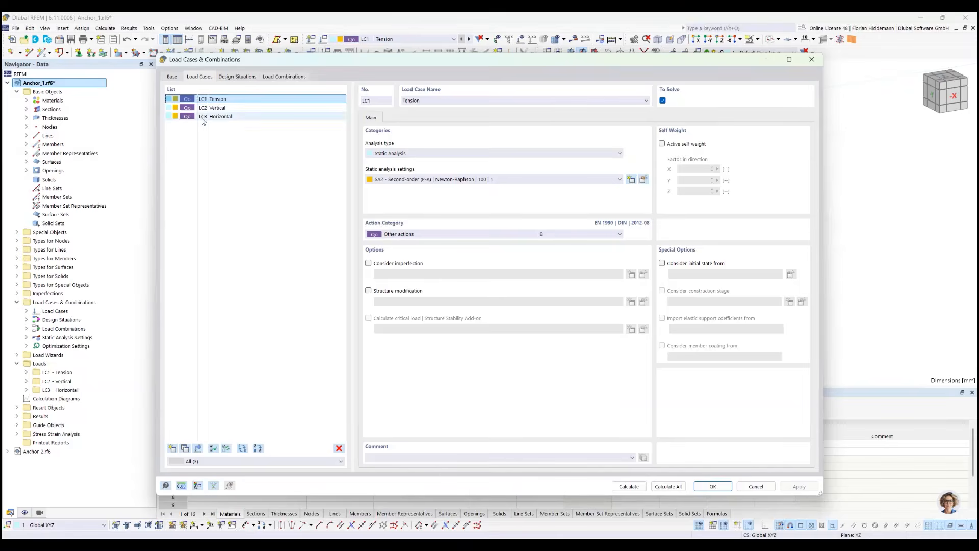
{"action": "left_click", "coordinate": [172, 77]}
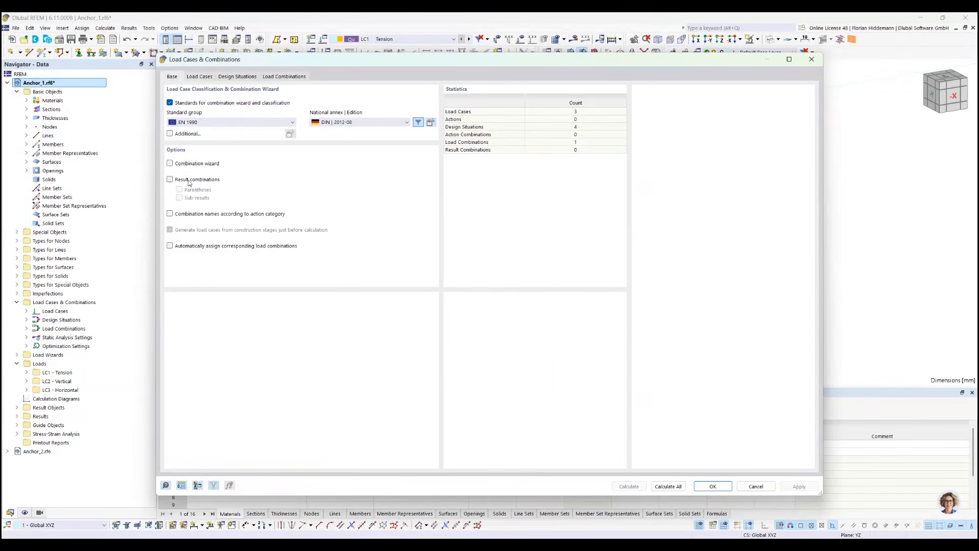
{"action": "left_click", "coordinate": [201, 77]}
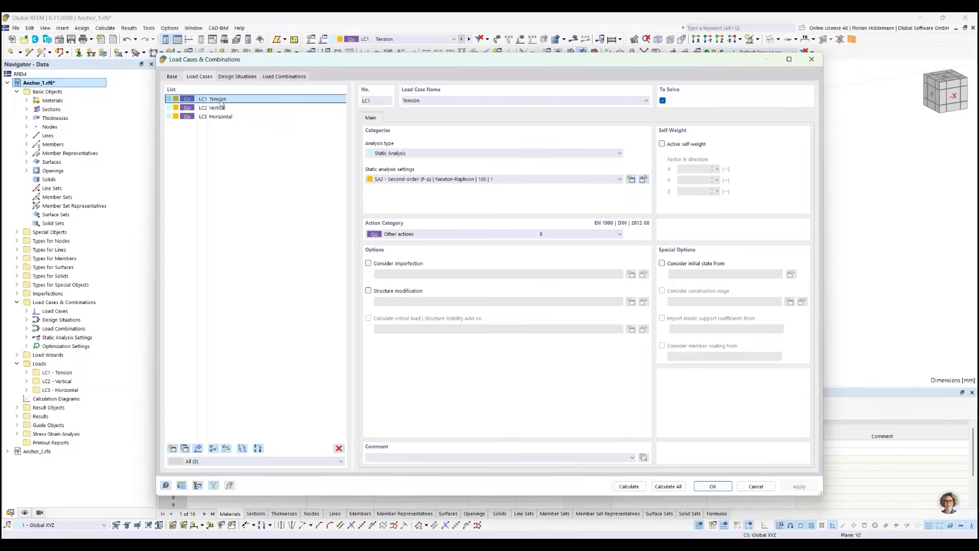
{"action": "left_click", "coordinate": [285, 77]}
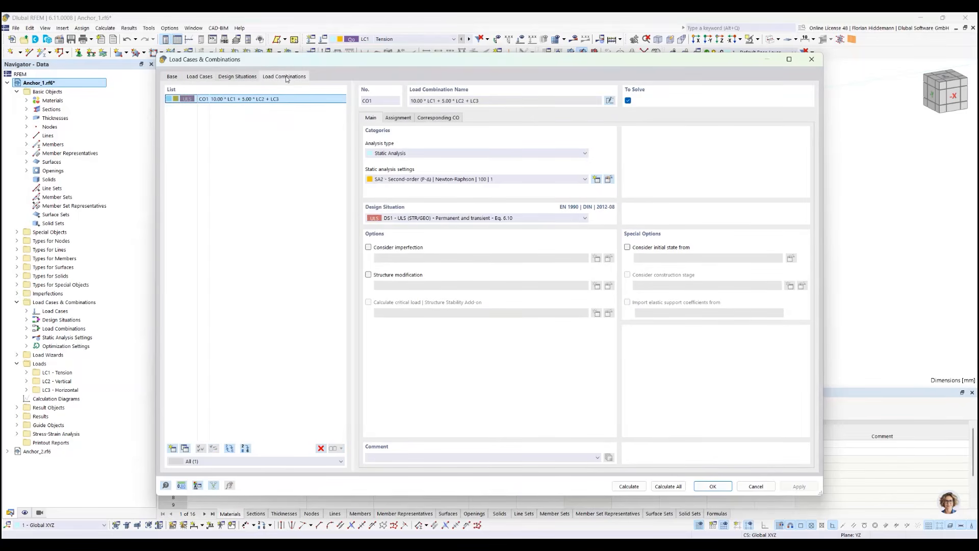
{"action": "left_click", "coordinate": [209, 78]}
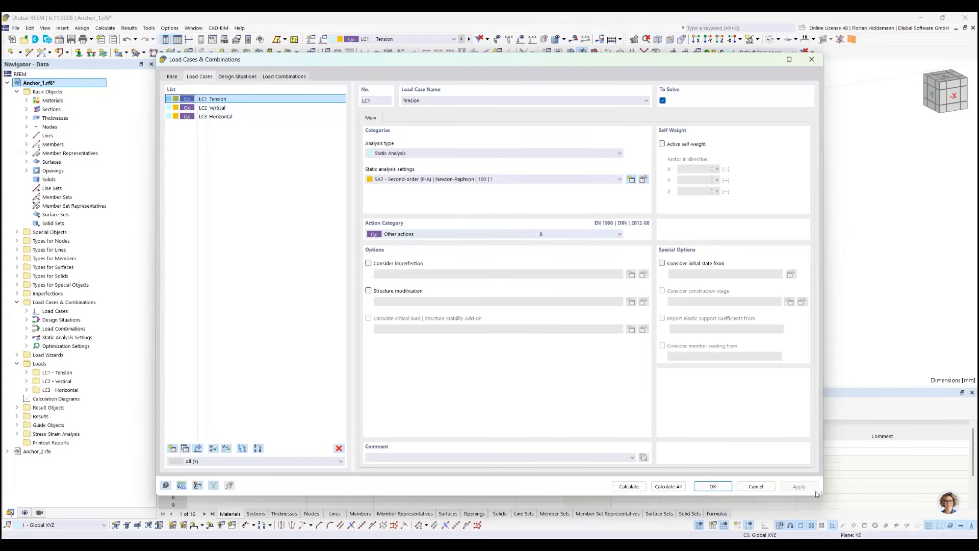
{"action": "left_click", "coordinate": [755, 486]}
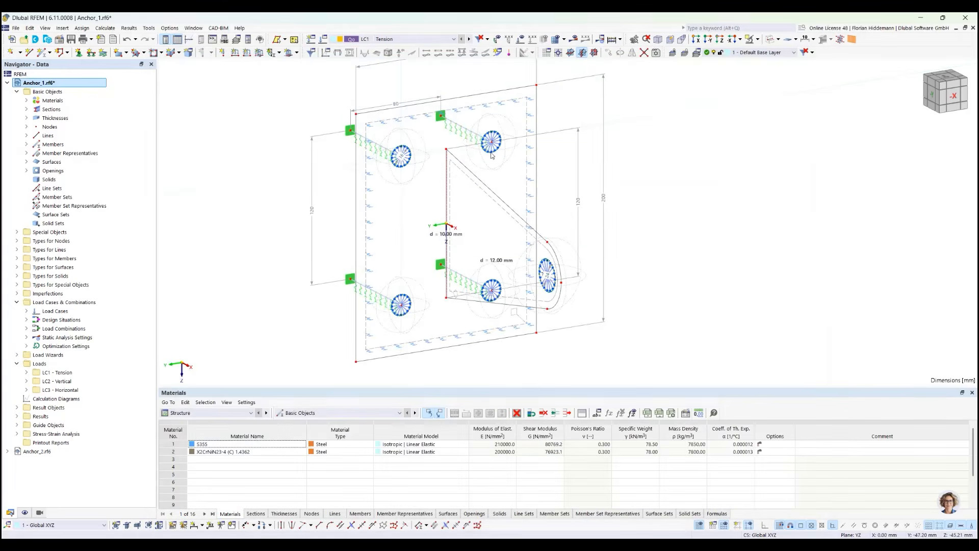
Display the loads of load case LC1 Tension on the model and view the lug's hole up close
{"action": "left_click", "coordinate": [521, 39]}
{"action": "middle_click_drag", "start_coordinate": [673, 288], "coordinate": [716, 292], "text": "ctrl"}
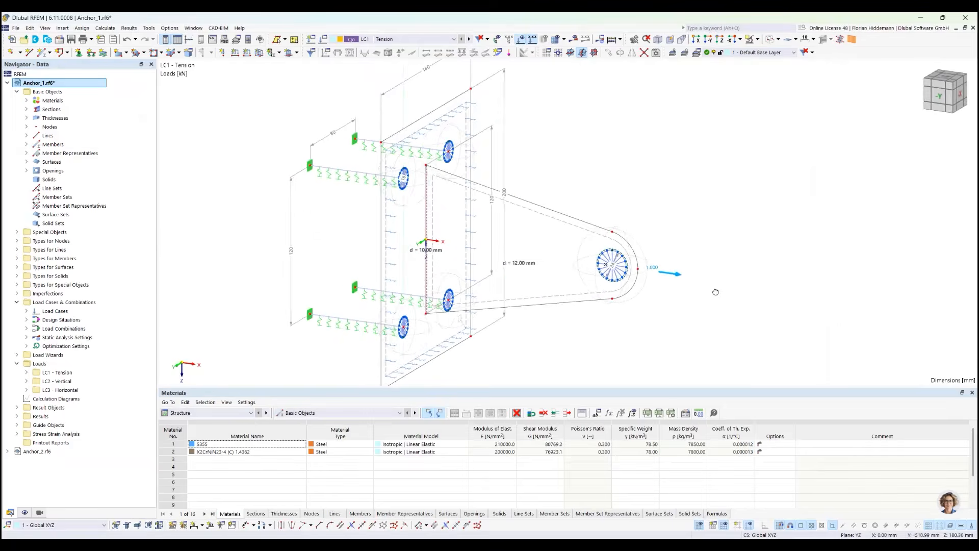
{"action": "scroll", "coordinate": [620, 266], "scroll_direction": "up", "scroll_amount": 10}
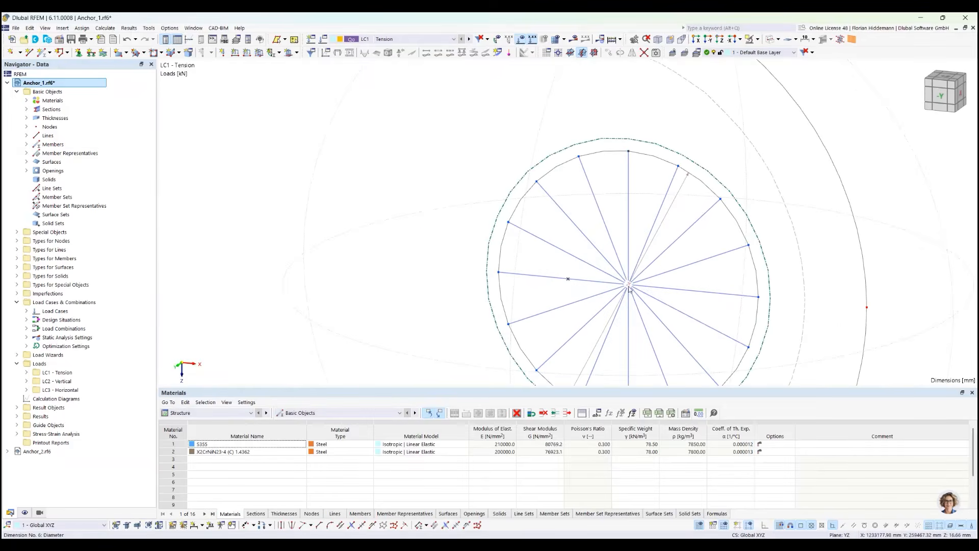
Turn off the display of dimensions among the guide objects
{"action": "left_click", "coordinate": [628, 287]}
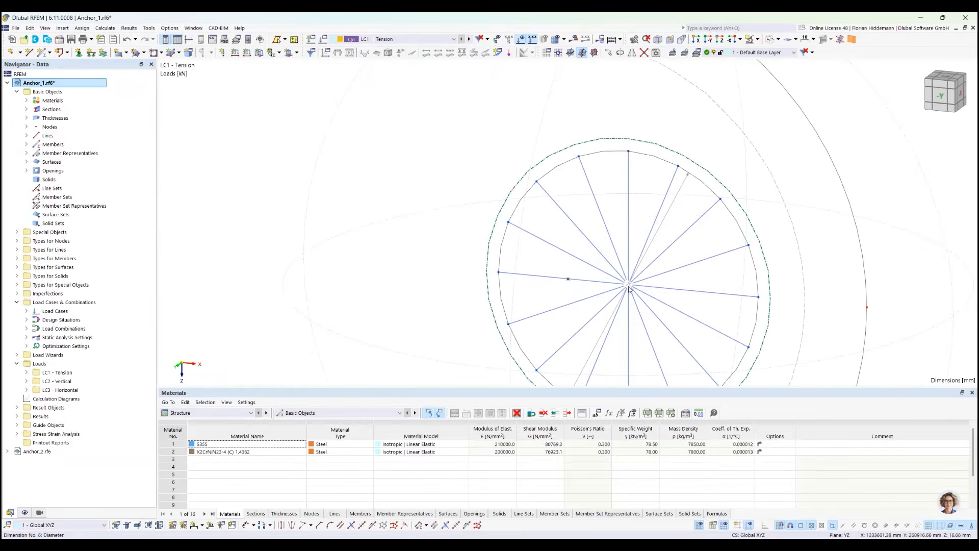
{"action": "left_click", "coordinate": [25, 513]}
{"action": "scroll", "coordinate": [30, 398], "scroll_direction": "down", "scroll_amount": 12}
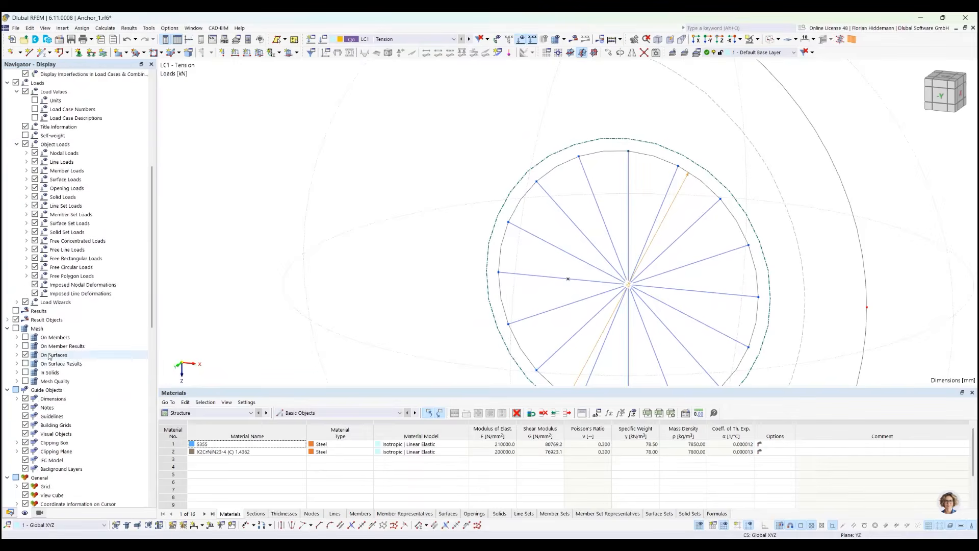
{"action": "left_click", "coordinate": [26, 320]}
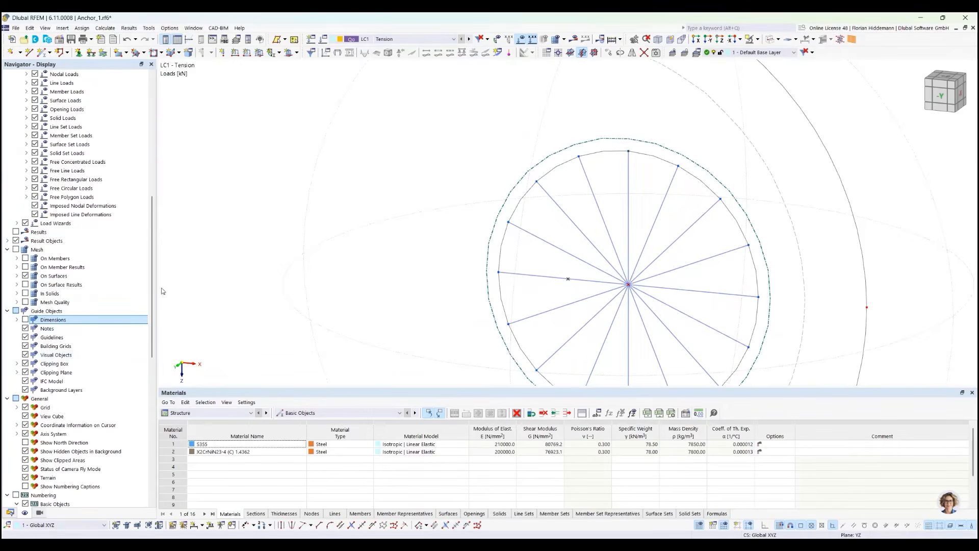
Inspect the load on the lug for LC1 Tension and switch through the load cases to LC3 Horizontal
{"action": "scroll", "coordinate": [607, 196], "scroll_direction": "down", "scroll_amount": 3}
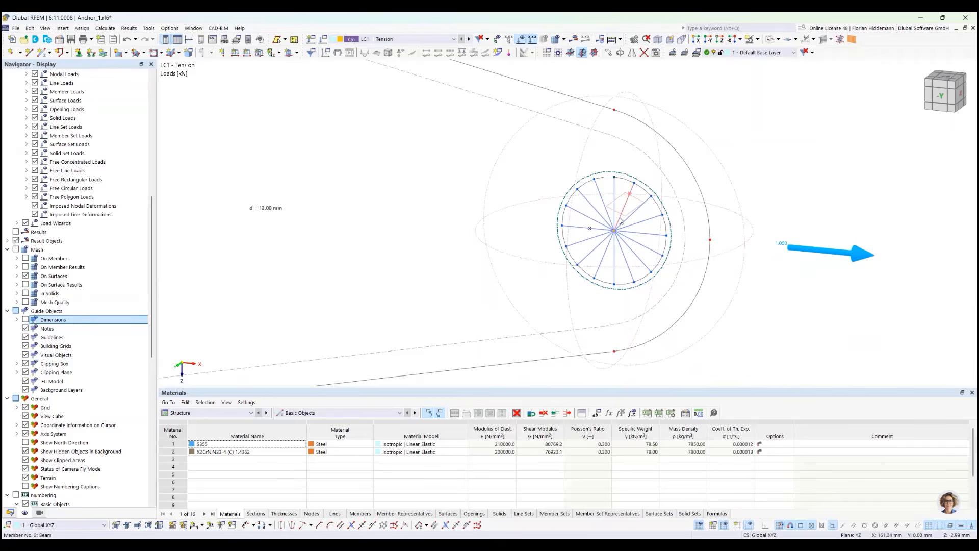
{"action": "scroll", "coordinate": [813, 252], "scroll_direction": "down", "scroll_amount": 4}
{"action": "middle_click_drag", "start_coordinate": [877, 231], "coordinate": [839, 247], "text": "ctrl"}
{"action": "scroll", "coordinate": [808, 273], "scroll_direction": "down", "scroll_amount": 1}
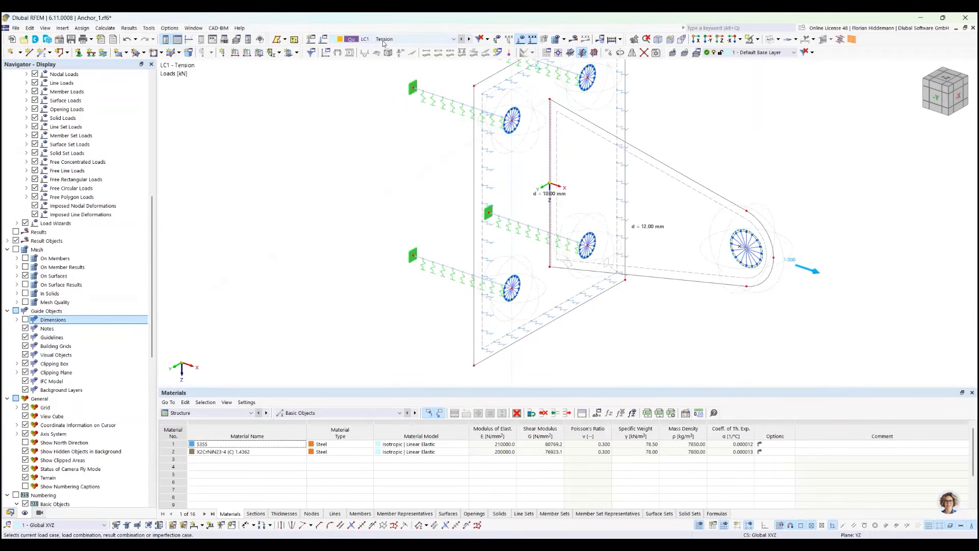
{"action": "scroll", "coordinate": [384, 43], "scroll_direction": "down", "scroll_amount": 1}
{"action": "middle_click_drag", "start_coordinate": [760, 194], "coordinate": [733, 181], "text": "ctrl"}
{"action": "scroll", "coordinate": [403, 41], "scroll_direction": "down", "scroll_amount": 1}
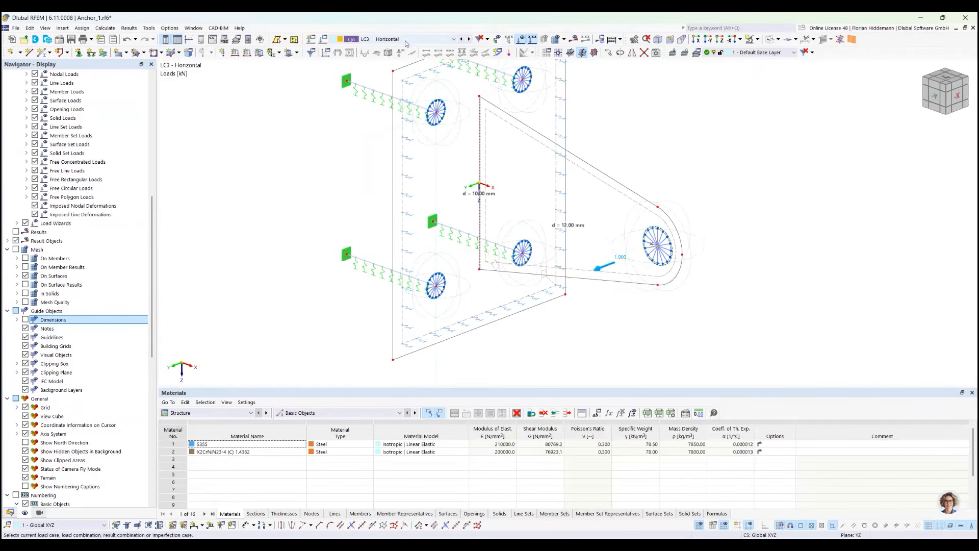
{"action": "middle_click_drag", "start_coordinate": [799, 192], "coordinate": [776, 190], "text": "ctrl"}
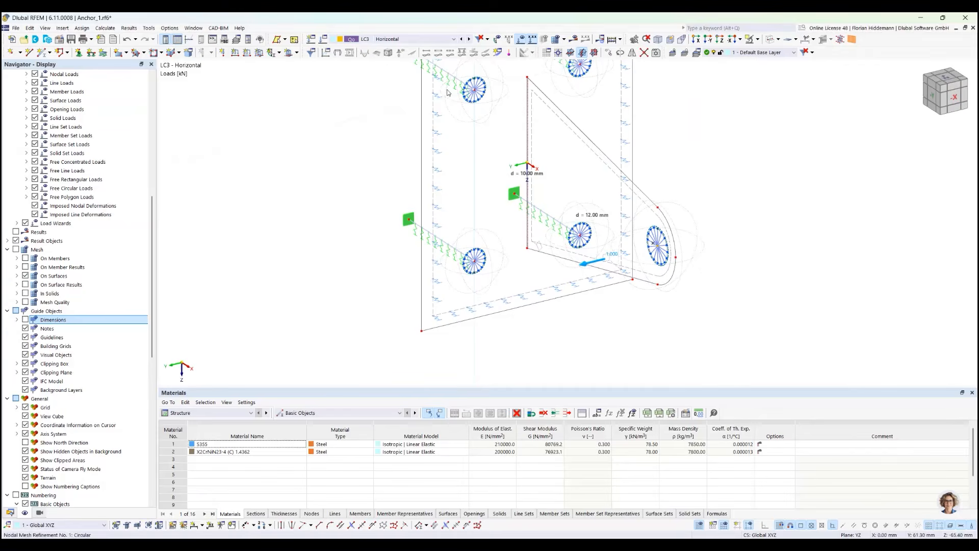
Switch back to load case LC1 Tension and inspect the radial beam members in the lug's hole
{"action": "left_click", "coordinate": [419, 41]}
{"action": "left_click", "coordinate": [408, 49]}
{"action": "scroll", "coordinate": [655, 253], "scroll_direction": "up", "scroll_amount": 3}
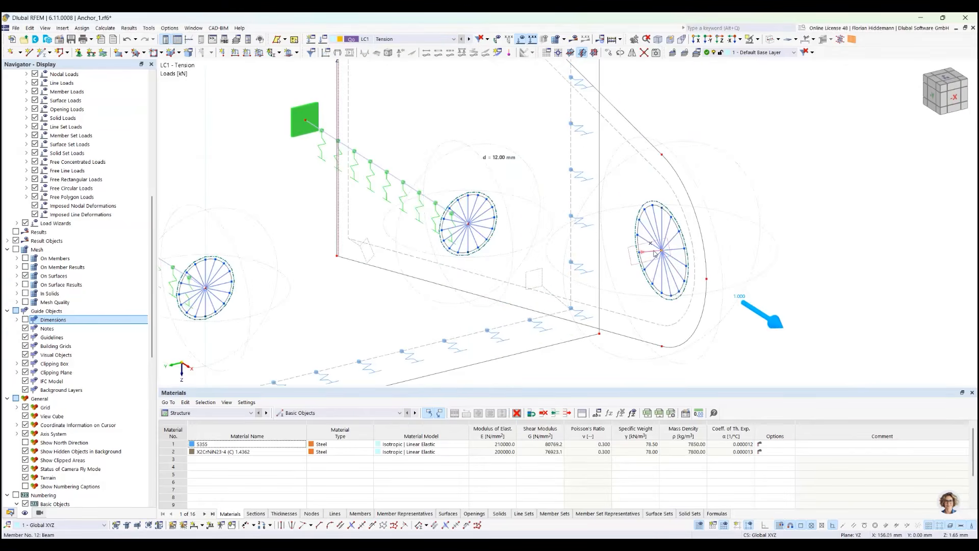
{"action": "mouse_move", "coordinate": [686, 246]}
{"action": "middle_mouse_down", "text": "ctrl"}
{"action": "mouse_move", "coordinate": [728, 244]}
{"action": "mouse_move", "coordinate": [692, 250]}
{"action": "middle_mouse_up", "text": "ctrl"}
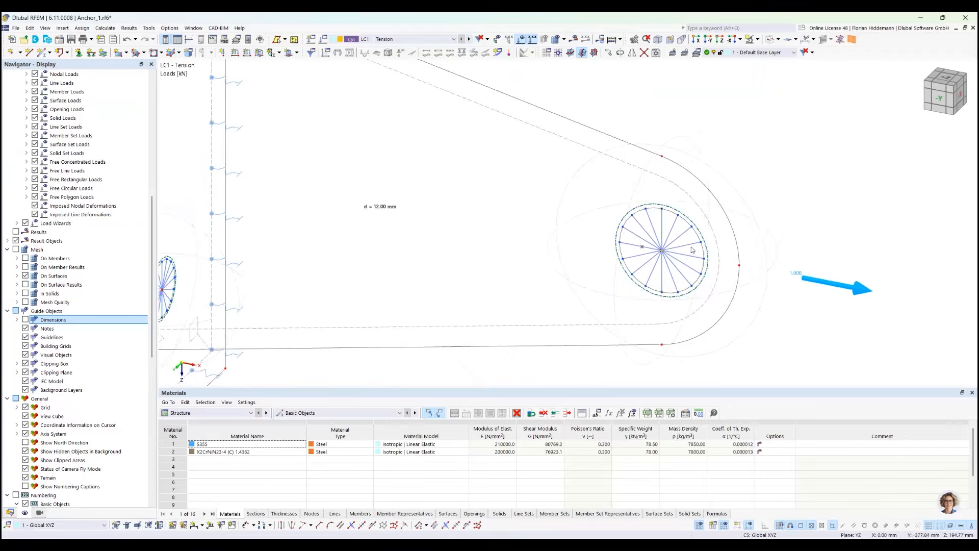
{"action": "scroll", "coordinate": [683, 259], "scroll_direction": "up", "scroll_amount": 3}
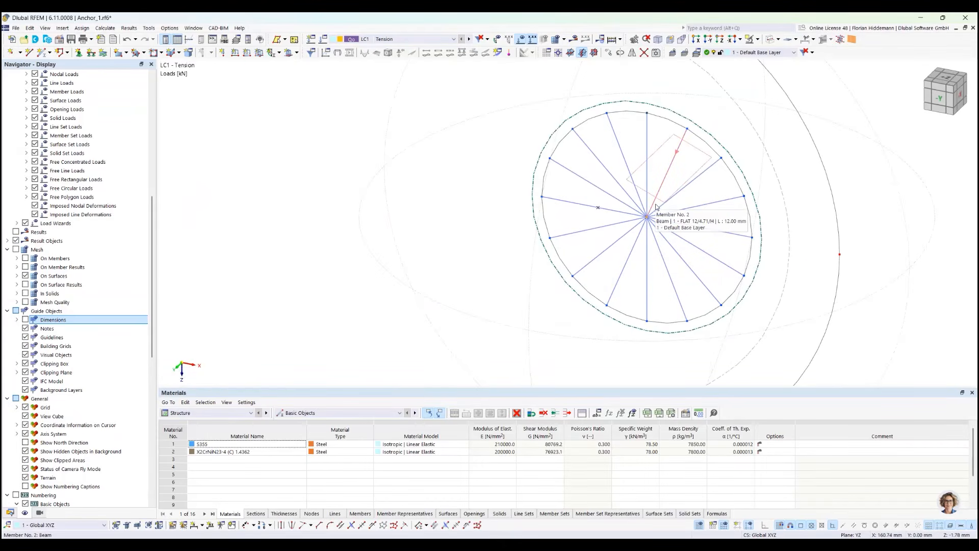
View the lug and its radial members in the Transparent Model display
{"action": "left_click", "coordinate": [778, 41]}
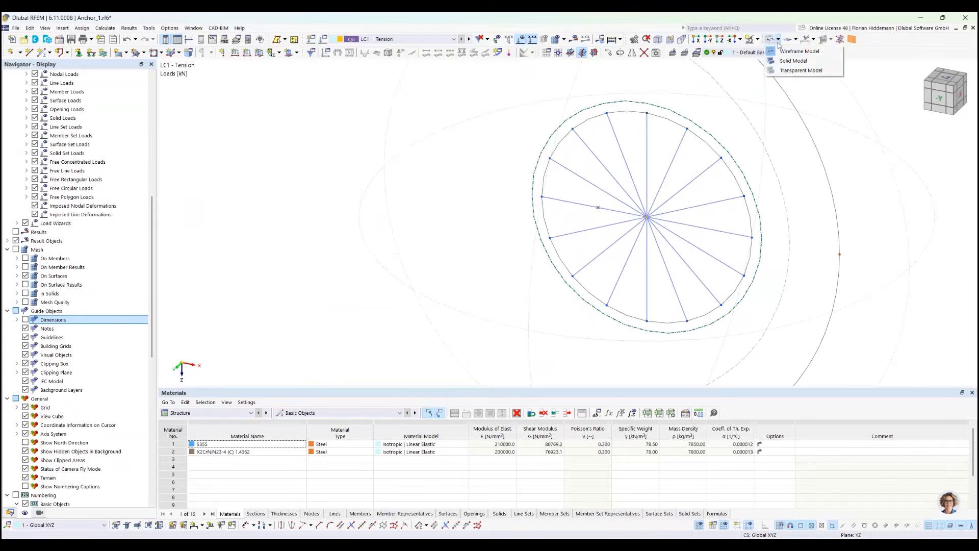
{"action": "left_click", "coordinate": [785, 70]}
{"action": "scroll", "coordinate": [726, 175], "scroll_direction": "down", "scroll_amount": 2}
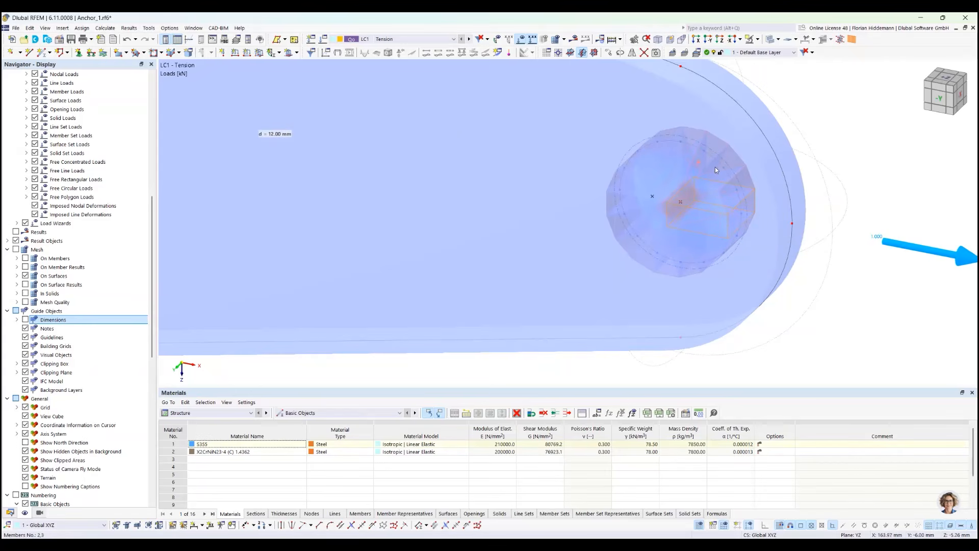
Hide the radial beam members in the lug's hole, selecting them in wireframe display, and show the model as Transparent Model
{"action": "left_click", "coordinate": [778, 40]}
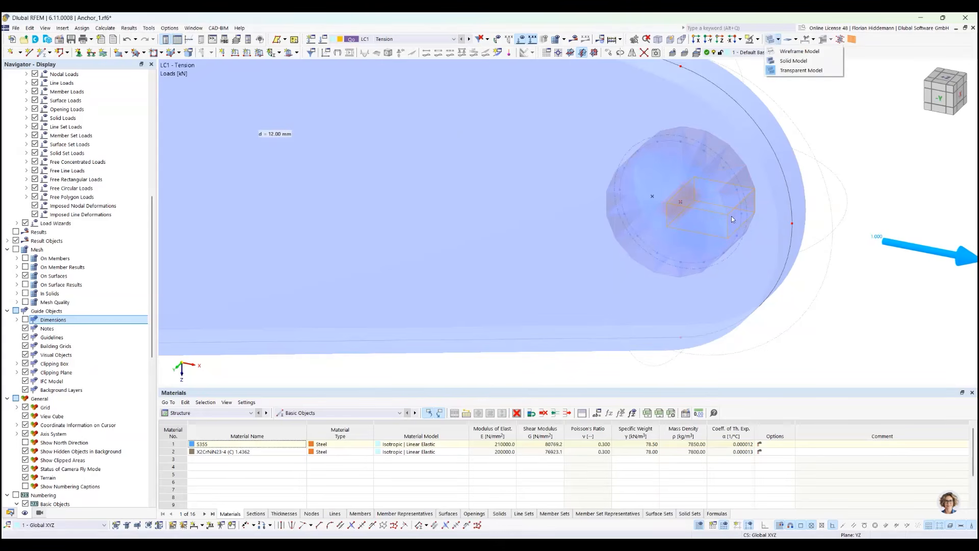
{"action": "left_click", "coordinate": [798, 51]}
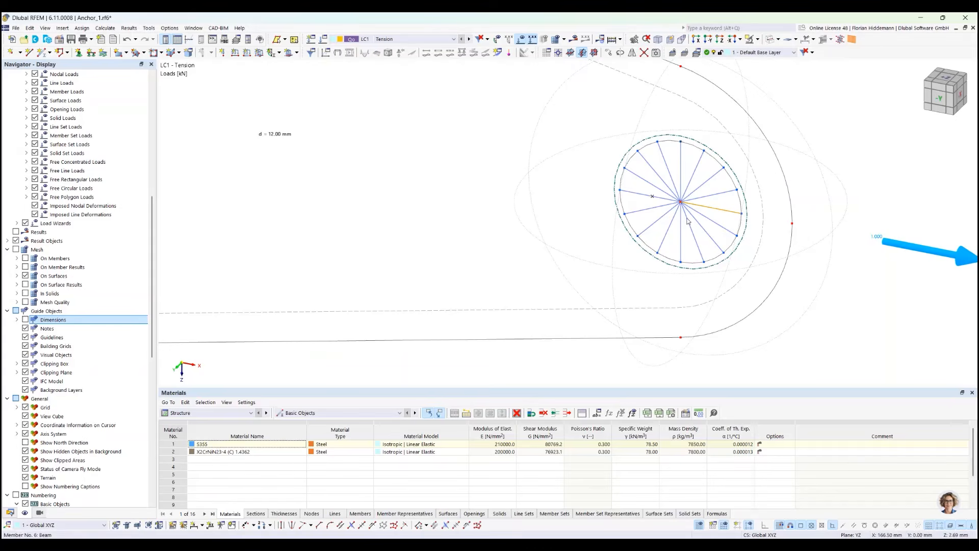
{"action": "left_click_drag", "start_coordinate": [711, 246], "coordinate": [661, 180]}
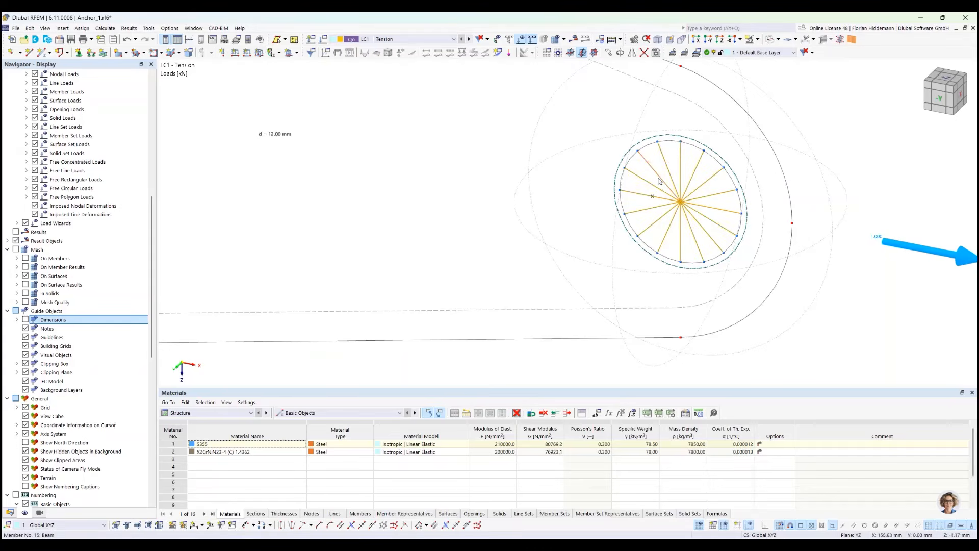
{"action": "left_click", "coordinate": [759, 40]}
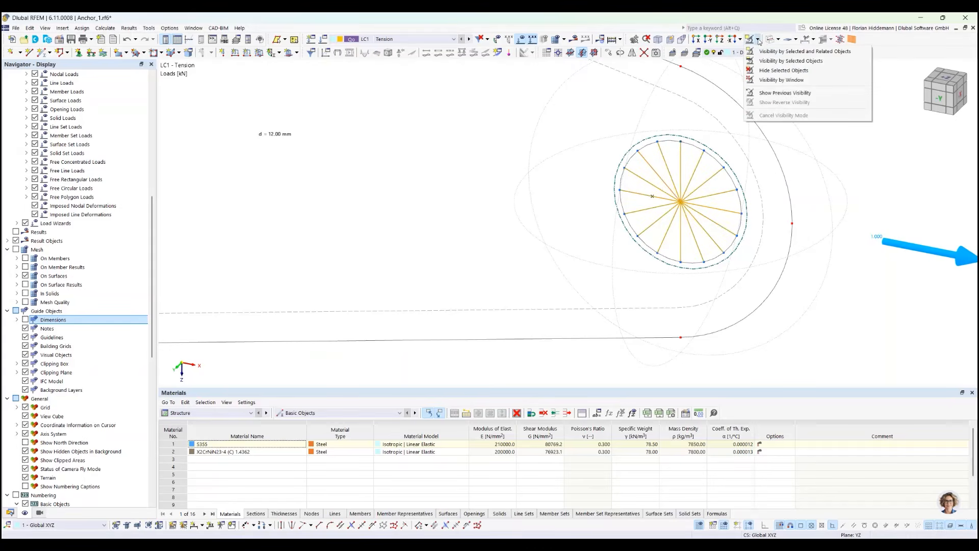
{"action": "left_click", "coordinate": [775, 75]}
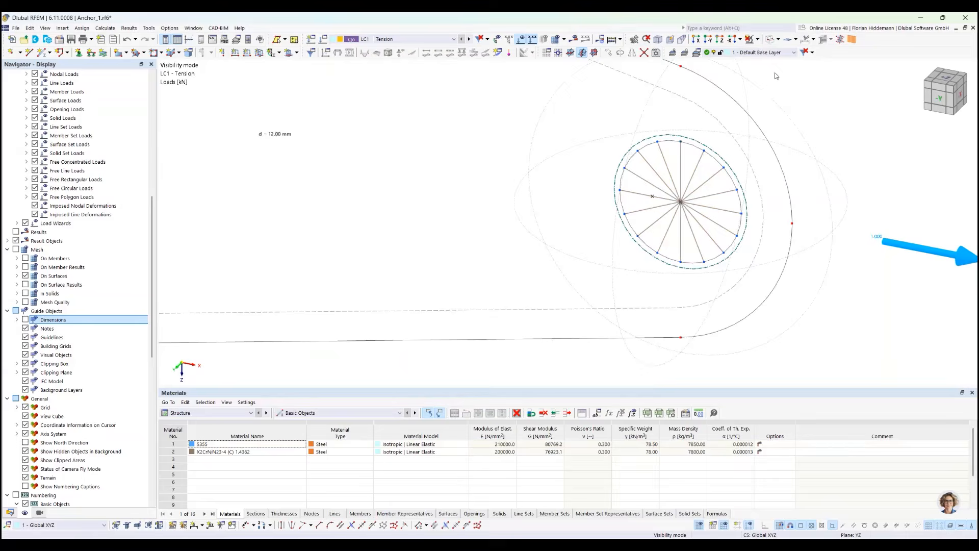
{"action": "left_click", "coordinate": [777, 39]}
{"action": "left_click", "coordinate": [782, 72]}
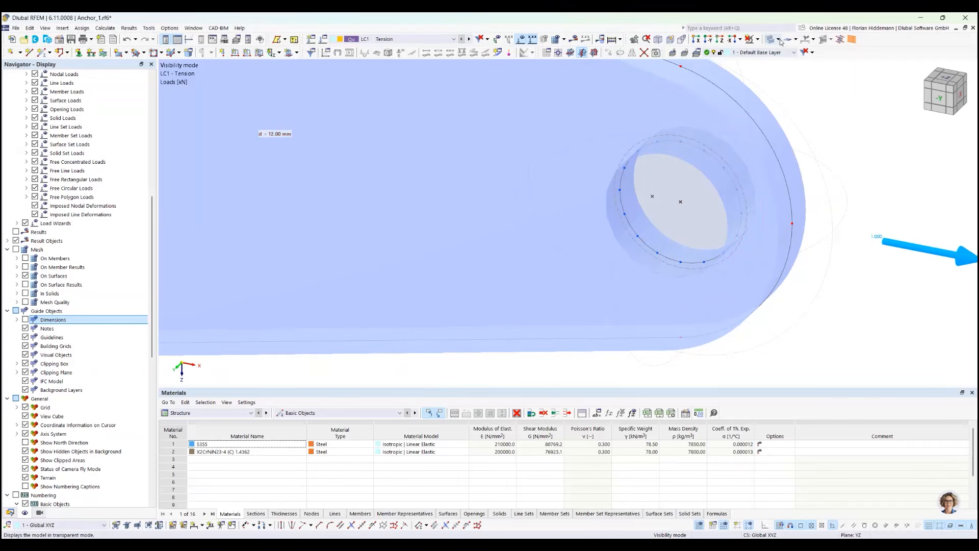
Cancel the visibility mode to bring back the hidden radial members in the lug's hole
{"action": "left_click", "coordinate": [758, 39]}
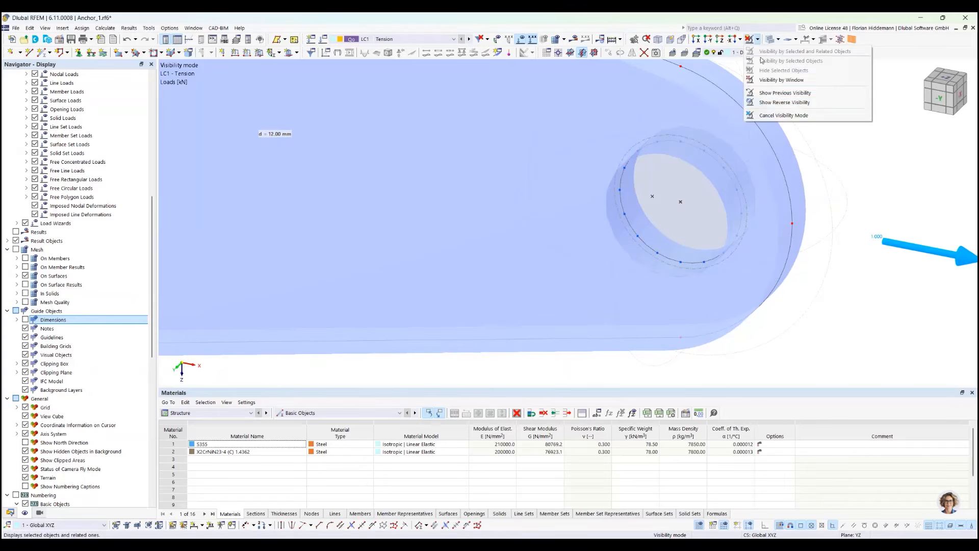
{"action": "left_click", "coordinate": [767, 79]}
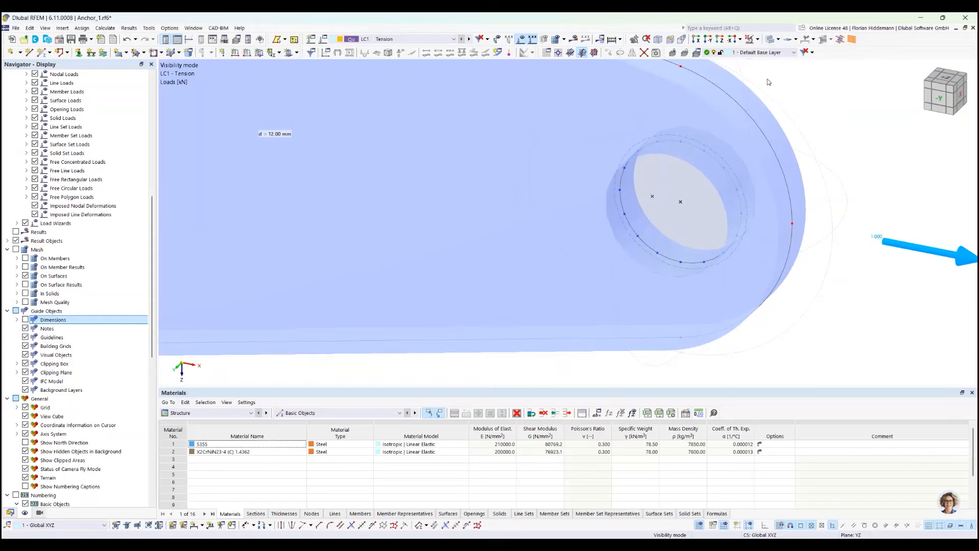
{"action": "left_click", "coordinate": [758, 39]}
{"action": "left_click", "coordinate": [779, 111]}
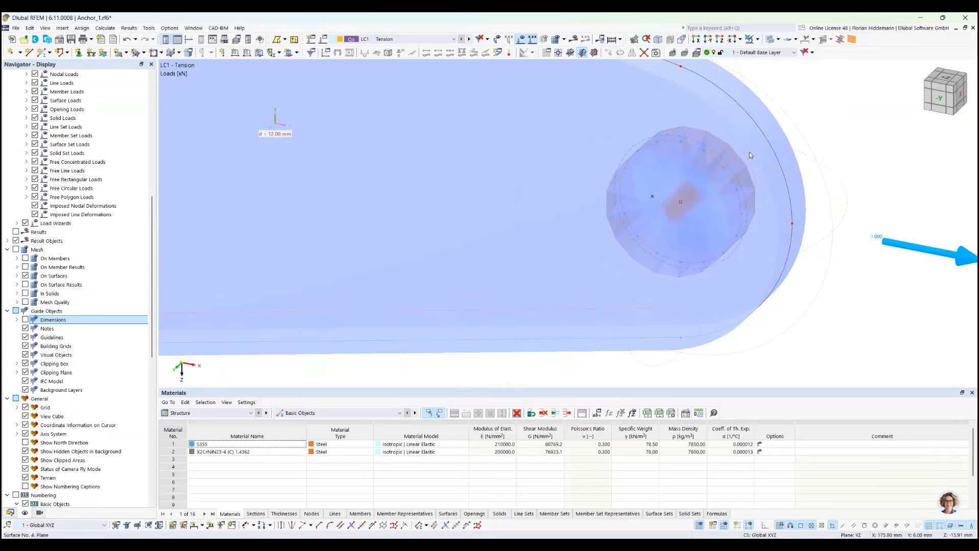
Switch the model to Wireframe Model display and show the finite element mesh on the surfaces
{"action": "scroll", "coordinate": [749, 152], "scroll_direction": "down", "scroll_amount": 1}
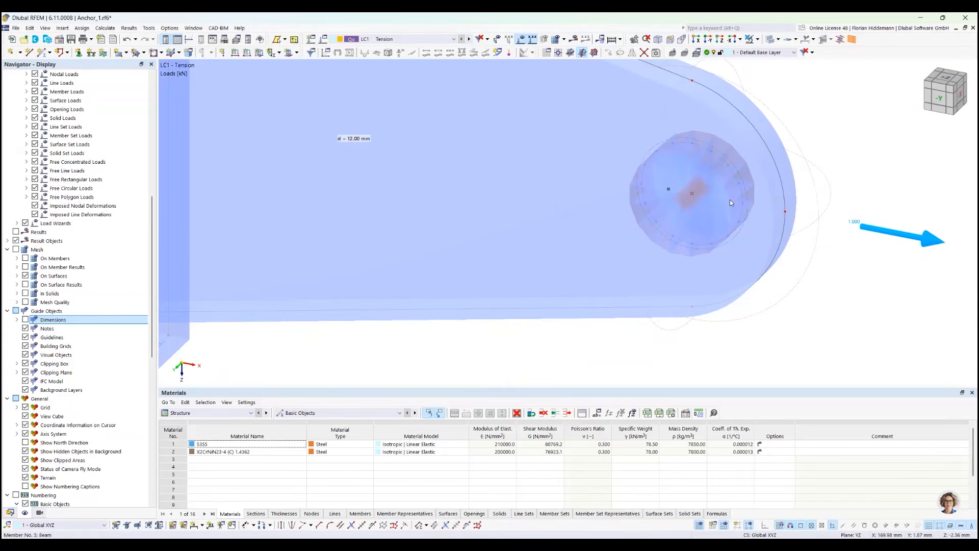
{"action": "left_click", "coordinate": [780, 41]}
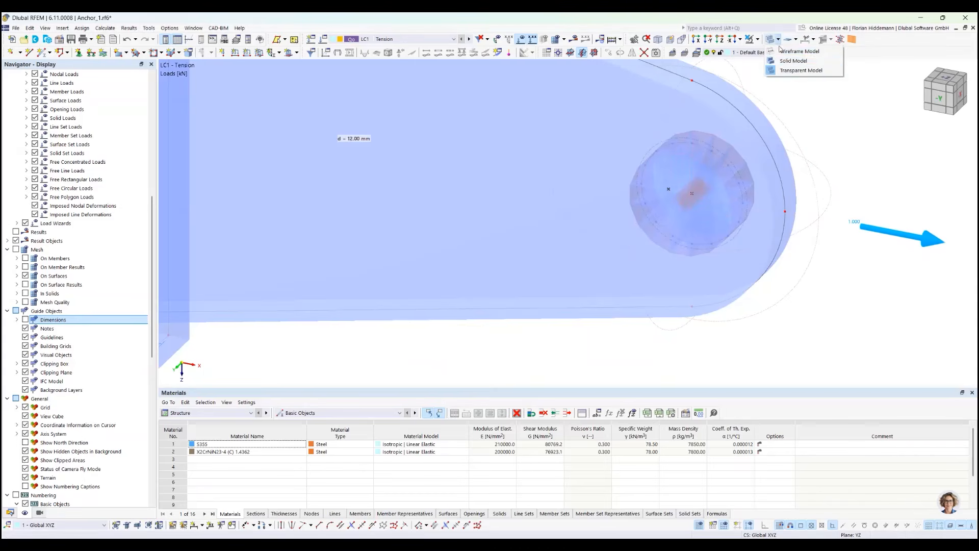
{"action": "left_click", "coordinate": [806, 65]}
{"action": "scroll", "coordinate": [818, 97], "scroll_direction": "down", "scroll_amount": 3}
{"action": "middle_click_drag", "start_coordinate": [816, 274], "coordinate": [760, 183]}
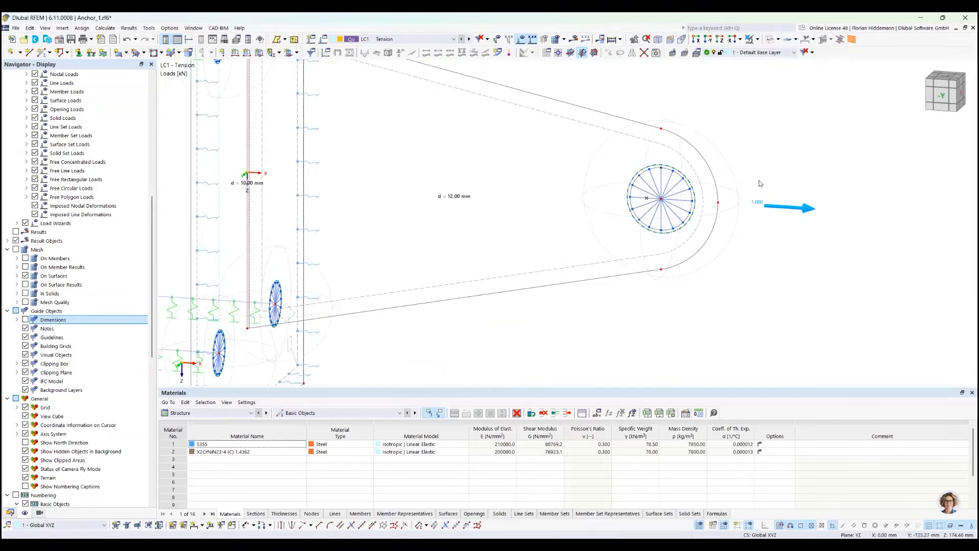
{"action": "left_click", "coordinate": [556, 41]}
{"action": "left_click", "coordinate": [530, 320]}
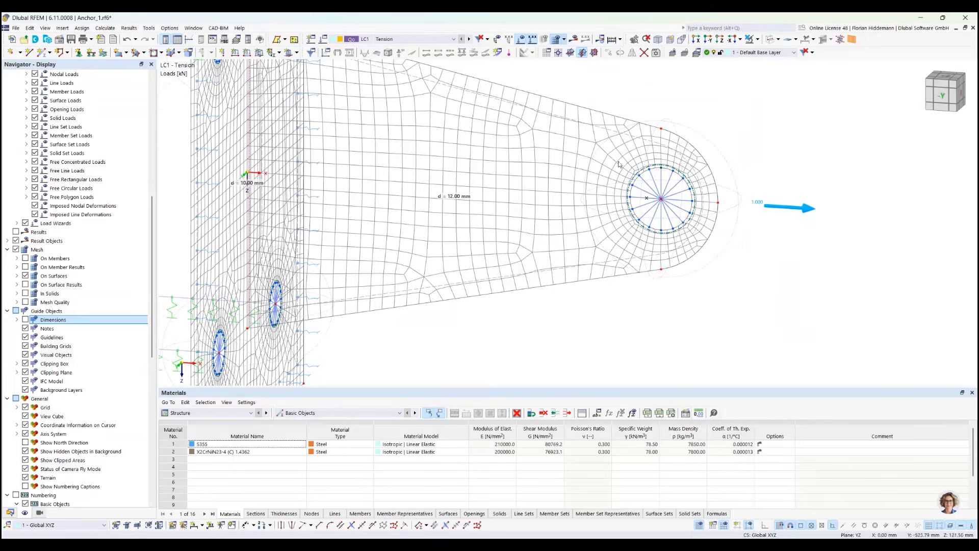
Inspect the circular nodal mesh refinement assigned to the centre node of the lug's hole, leaving its settings as they are
{"action": "scroll", "coordinate": [584, 306], "scroll_direction": "up", "scroll_amount": 3}
{"action": "right_click", "coordinate": [733, 131]}
{"action": "left_click", "coordinate": [739, 146]}
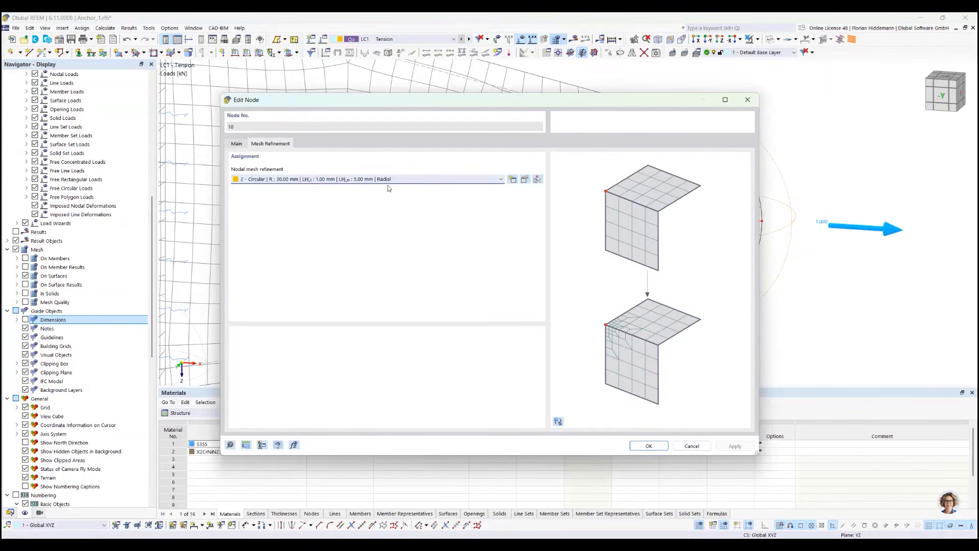
{"action": "left_click", "coordinate": [692, 445]}
Examine the finite element mesh around the lug's hole and around the bolt holes in the anchor plate
{"action": "scroll", "coordinate": [714, 125], "scroll_direction": "up", "scroll_amount": 2}
{"action": "mouse_move", "coordinate": [699, 124]}
{"action": "middle_mouse_down", "text": "ctrl"}
{"action": "mouse_move", "coordinate": [717, 111]}
{"action": "mouse_move", "coordinate": [711, 139]}
{"action": "middle_mouse_up", "text": "ctrl"}
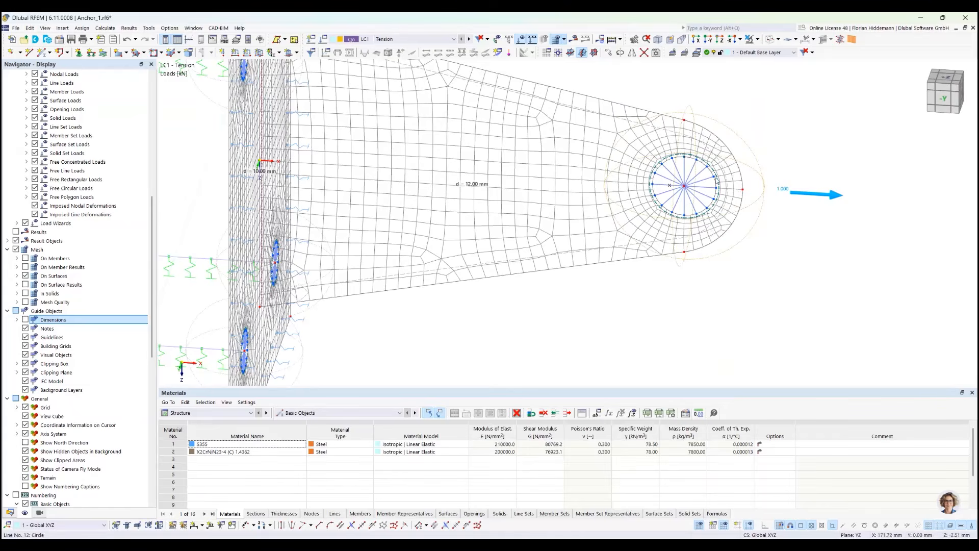
{"action": "middle_click_drag", "start_coordinate": [748, 280], "coordinate": [488, 287], "text": "ctrl"}
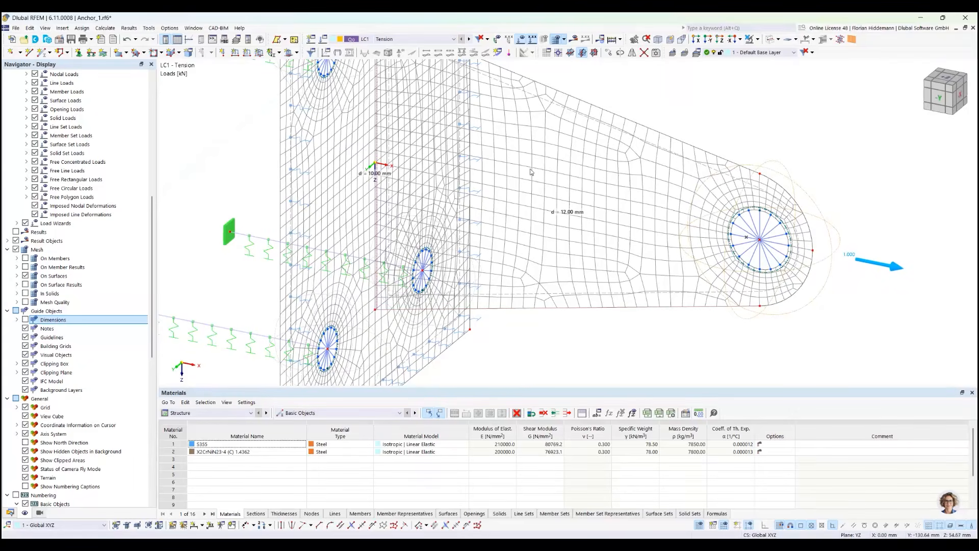
{"action": "middle_click_drag", "start_coordinate": [722, 109], "coordinate": [545, 210], "text": "ctrl"}
{"action": "scroll", "coordinate": [652, 105], "scroll_direction": "down", "scroll_amount": 3}
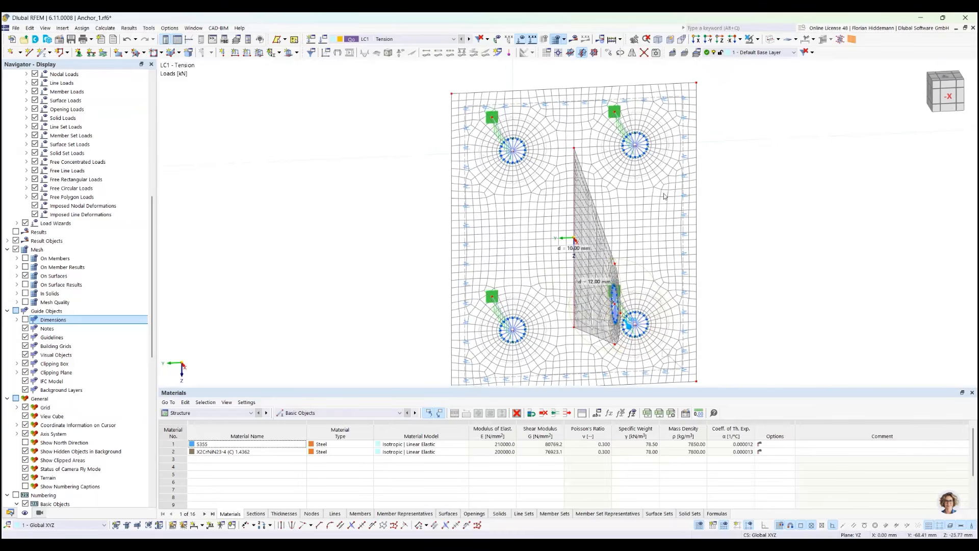
{"action": "middle_click_drag", "start_coordinate": [560, 201], "coordinate": [576, 202], "text": "ctrl"}
{"action": "scroll", "coordinate": [459, 160], "scroll_direction": "up", "scroll_amount": 5}
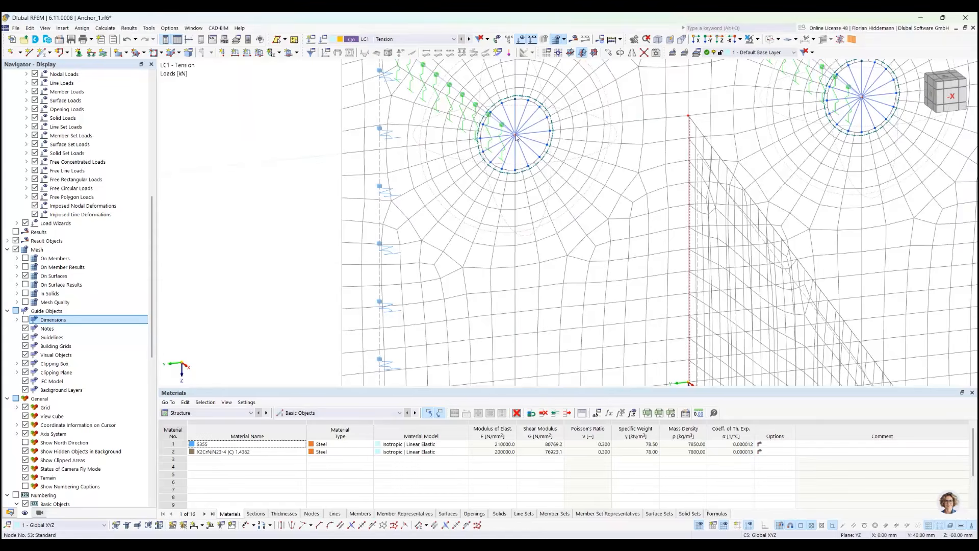
{"action": "scroll", "coordinate": [517, 136], "scroll_direction": "down", "scroll_amount": 3}
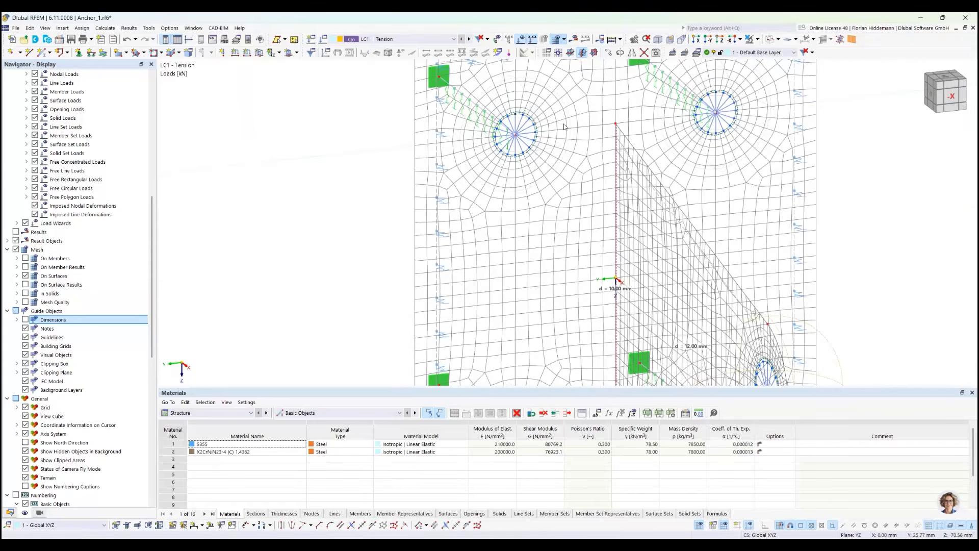
{"action": "middle_click_drag", "start_coordinate": [560, 135], "coordinate": [439, 163], "text": "ctrl"}
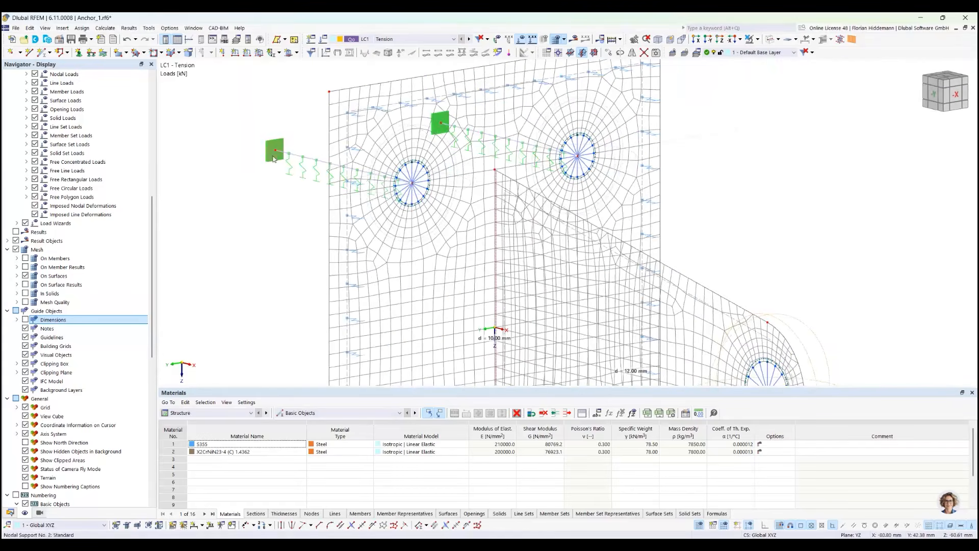
{"action": "scroll", "coordinate": [438, 163], "scroll_direction": "up", "scroll_amount": 4}
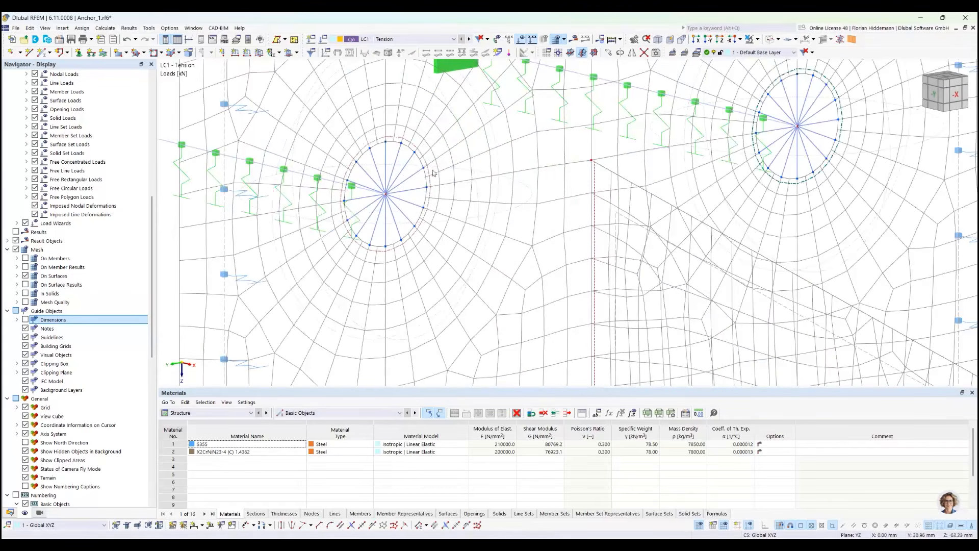
Select nodal mesh refinement No. 1 at a bolt hole to highlight it, and hide the finite element mesh
{"action": "right_click", "coordinate": [529, 190]}
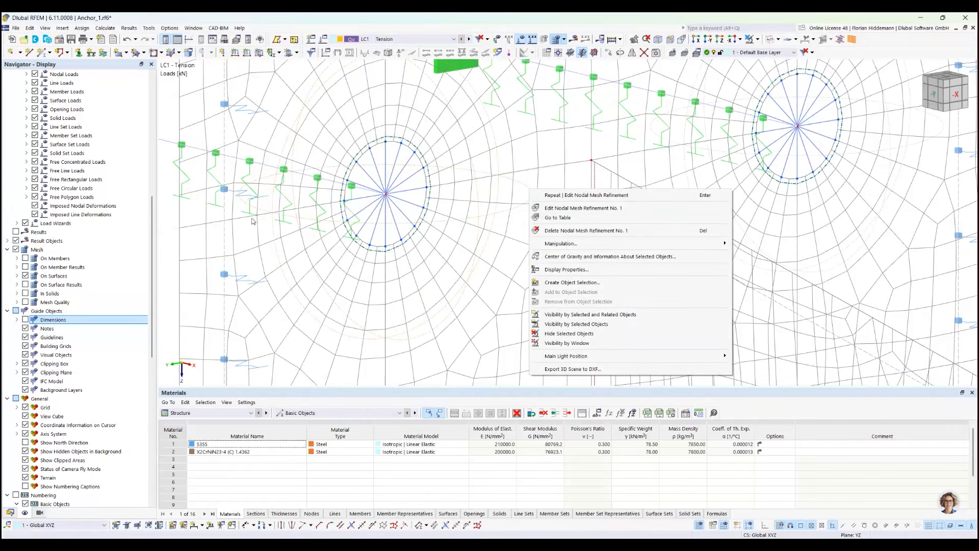
{"action": "left_click", "coordinate": [244, 234]}
{"action": "scroll", "coordinate": [493, 178], "scroll_direction": "down", "scroll_amount": 5}
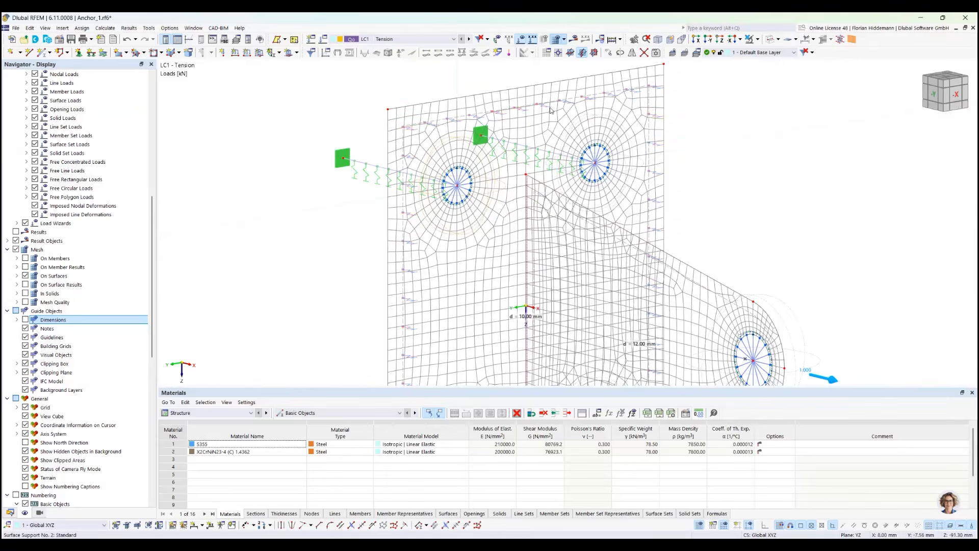
{"action": "left_click", "coordinate": [557, 41]}
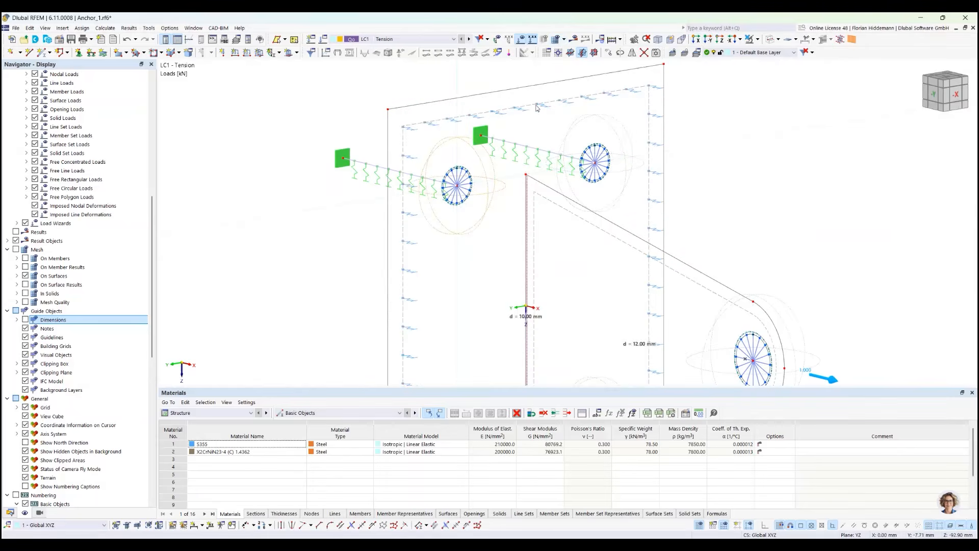
Inspect the anchor plate's surface support sliding in x and y, including its spring constants and nonlinearity, without changing it
{"action": "right_click", "coordinate": [503, 114]}
{"action": "left_click", "coordinate": [513, 130]}
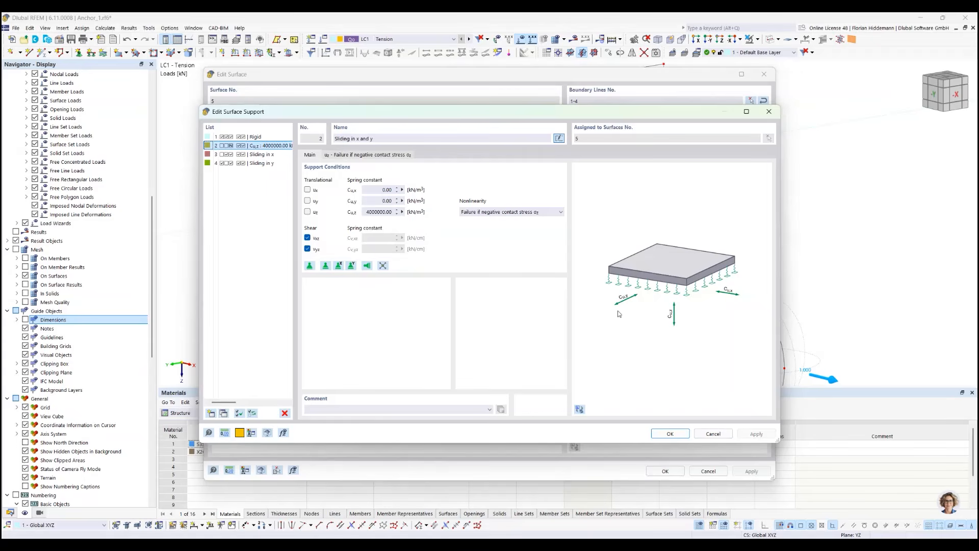
{"action": "left_click", "coordinate": [712, 433]}
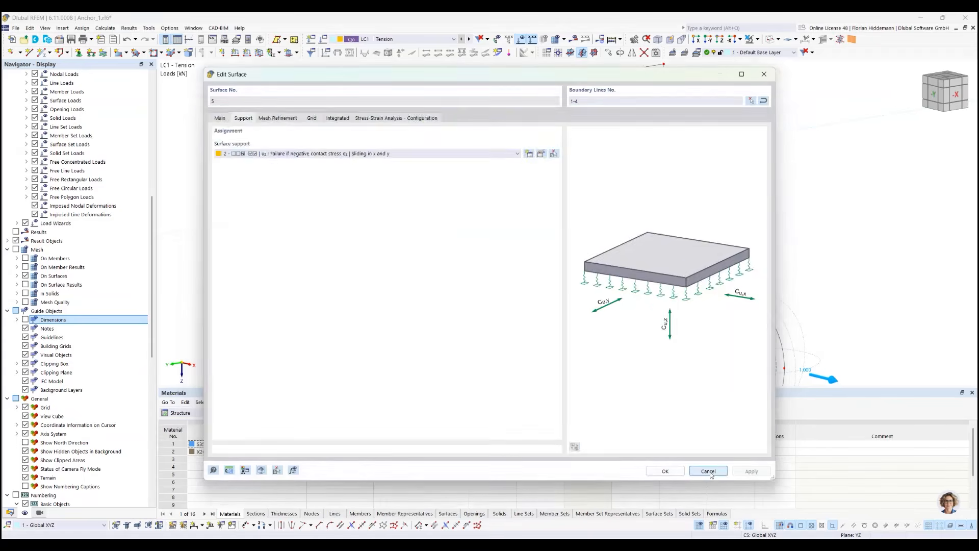
{"action": "left_click", "coordinate": [709, 470]}
Inspect the round beam member modelling an anchor bolt and its connection to the radial members in the plate's hole
{"action": "middle_click_drag", "start_coordinate": [345, 209], "coordinate": [488, 220], "text": "ctrl"}
{"action": "scroll", "coordinate": [545, 197], "scroll_direction": "up", "scroll_amount": 5}
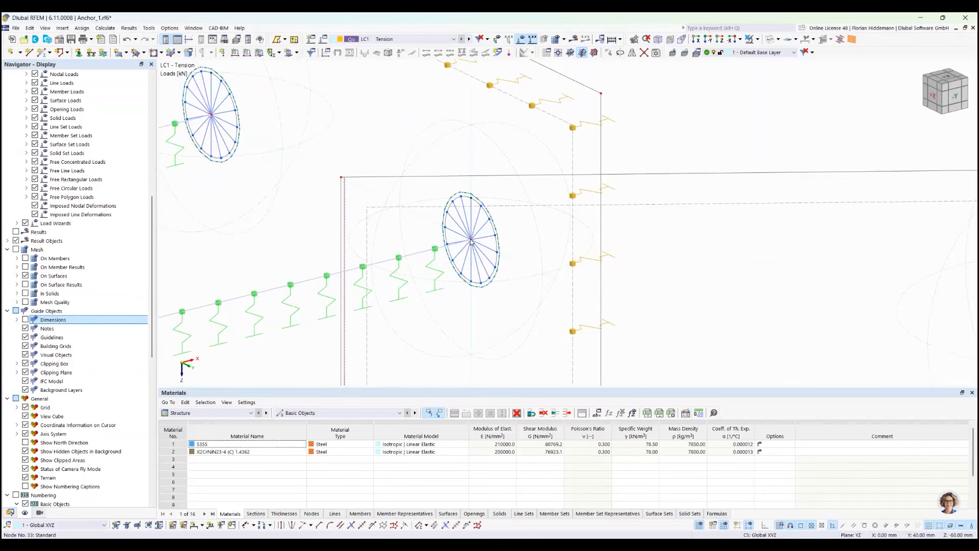
{"action": "middle_click_drag", "start_coordinate": [445, 284], "coordinate": [492, 211]}
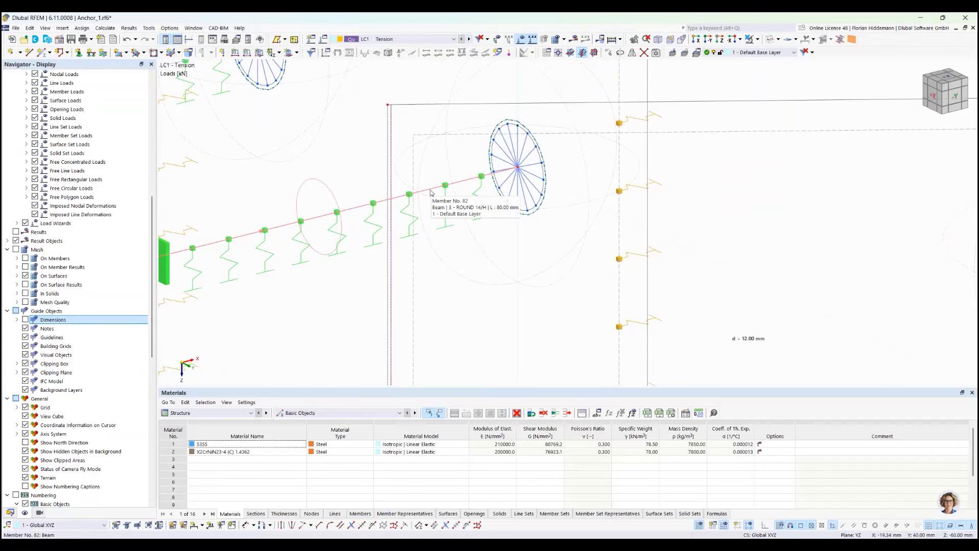
{"action": "scroll", "coordinate": [443, 192], "scroll_direction": "down", "scroll_amount": 4}
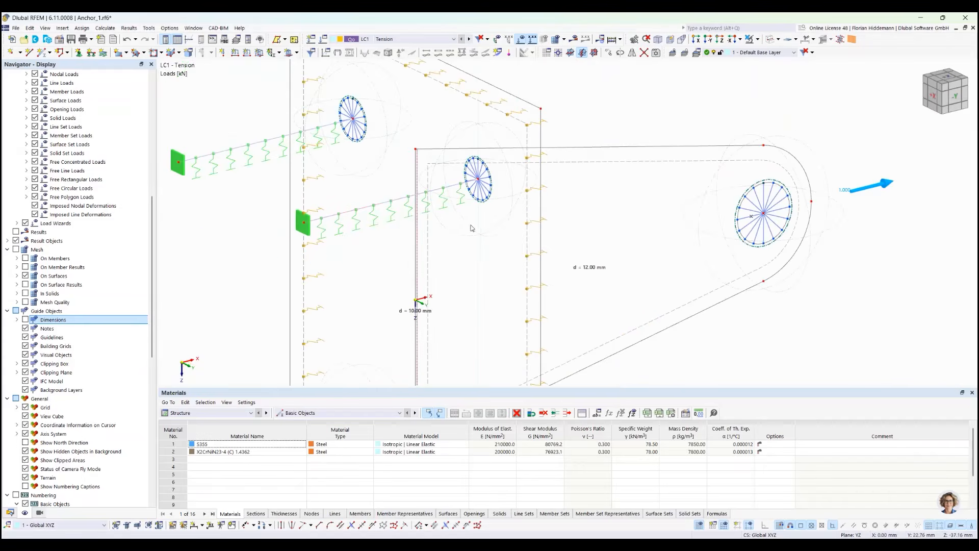
Inspect the support conditions and spring constants of the member support along the anchor bolts, leaving them as they are
{"action": "middle_click_drag", "start_coordinate": [473, 228], "coordinate": [384, 229], "text": "ctrl"}
{"action": "middle_click_drag", "start_coordinate": [312, 238], "coordinate": [376, 231]}
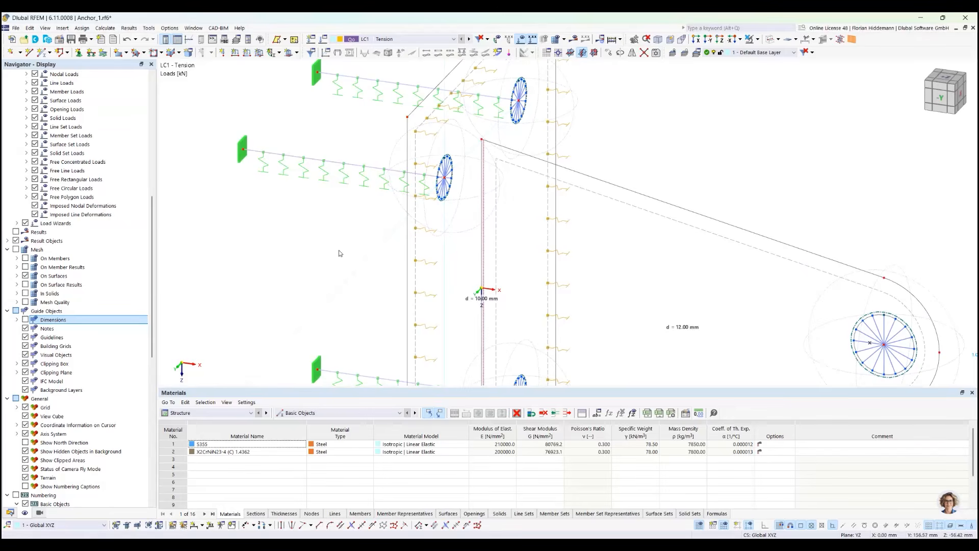
{"action": "middle_click_drag", "start_coordinate": [346, 182], "coordinate": [333, 162], "text": "ctrl"}
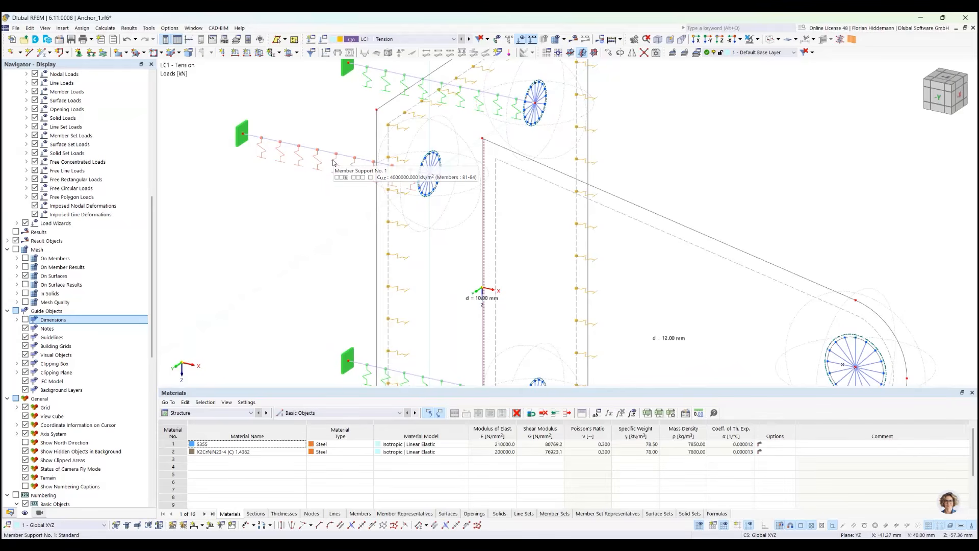
{"action": "right_click", "coordinate": [333, 162]}
{"action": "left_click", "coordinate": [351, 180]}
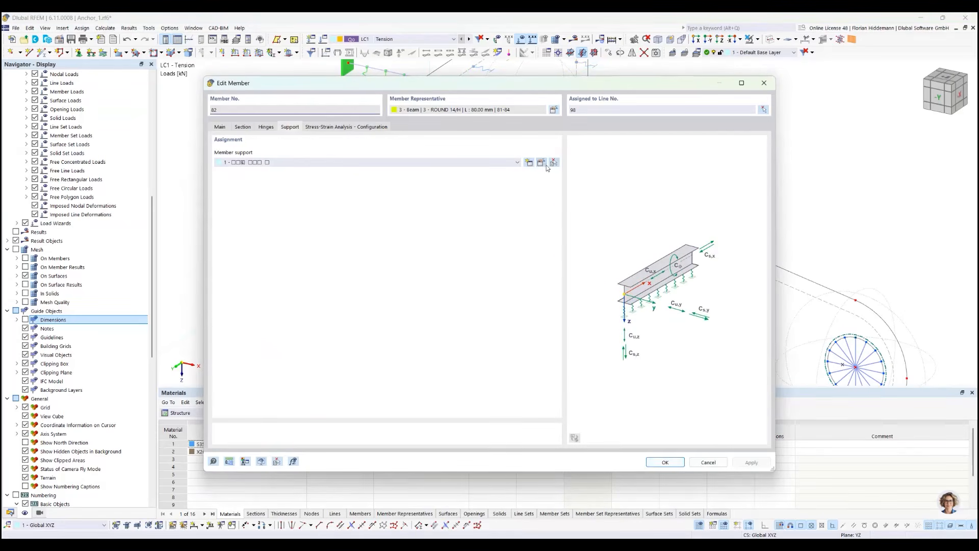
{"action": "left_click", "coordinate": [541, 163]}
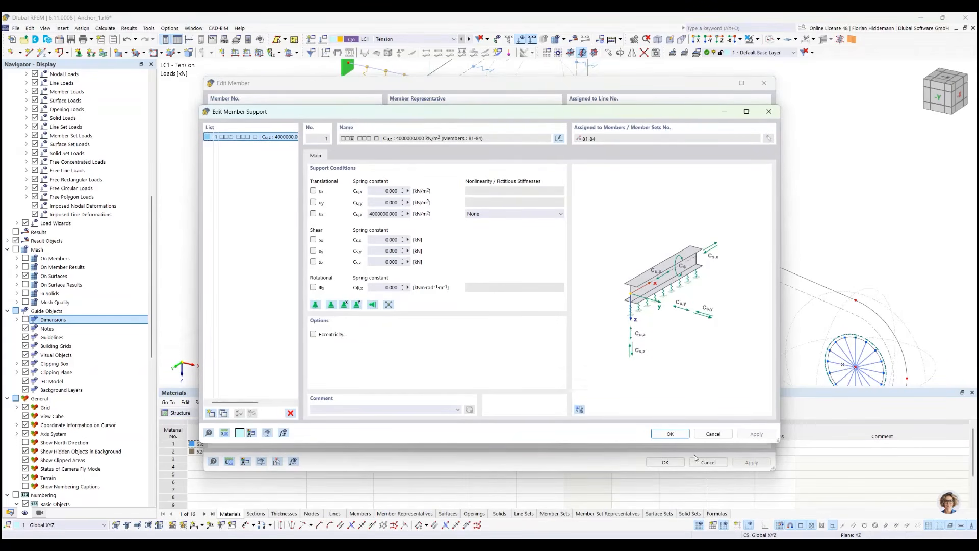
{"action": "left_click", "coordinate": [712, 433]}
{"action": "left_click", "coordinate": [709, 462]}
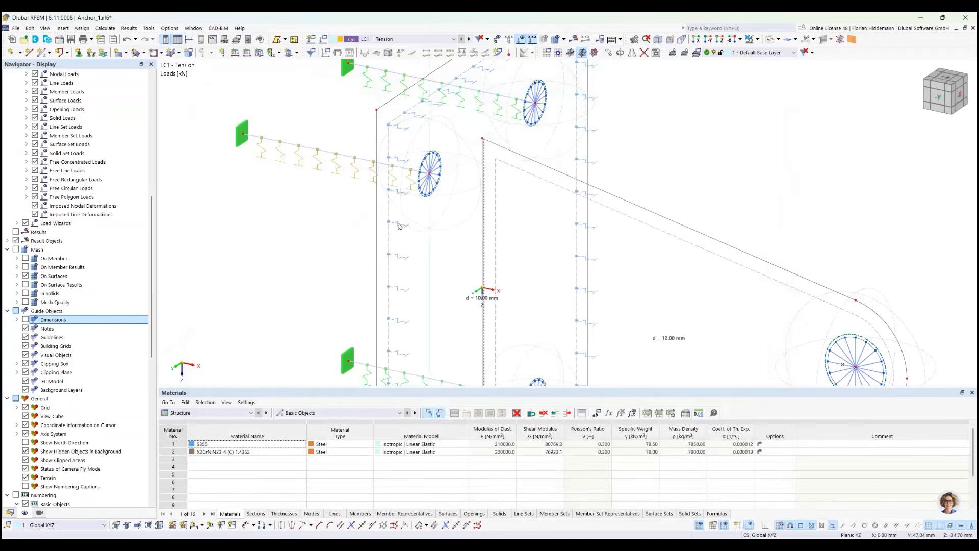
Show the dimensions on the whole anchor plate and lug model, review them, and hide them again
{"action": "scroll", "coordinate": [334, 168], "scroll_direction": "down", "scroll_amount": 3}
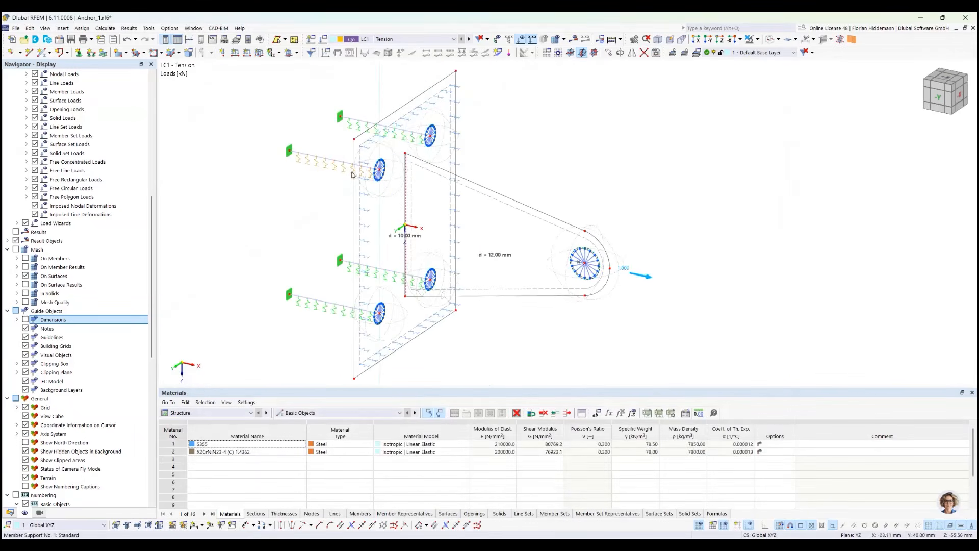
{"action": "left_click", "coordinate": [25, 320]}
{"action": "middle_click_drag", "start_coordinate": [635, 199], "coordinate": [592, 197], "text": "ctrl"}
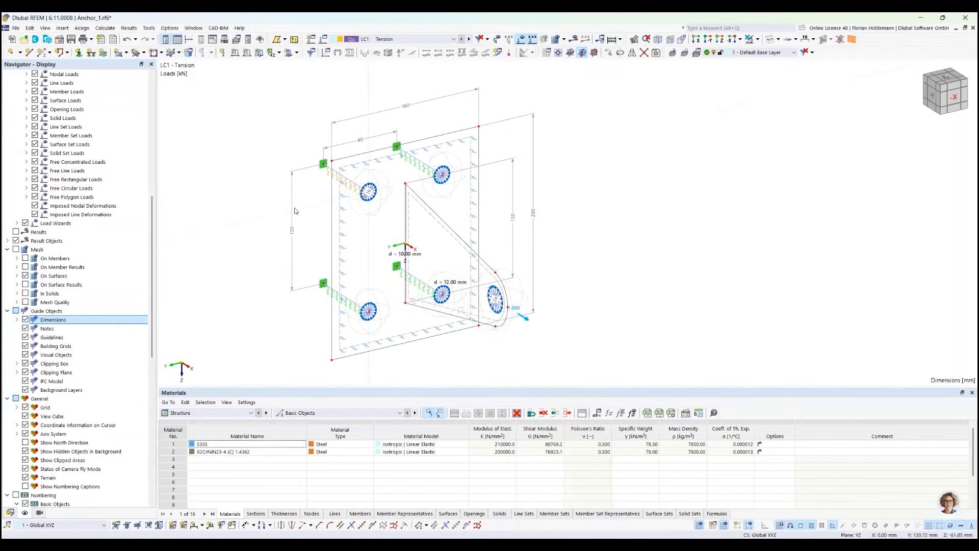
{"action": "middle_click_drag", "start_coordinate": [648, 250], "coordinate": [694, 221], "text": "ctrl"}
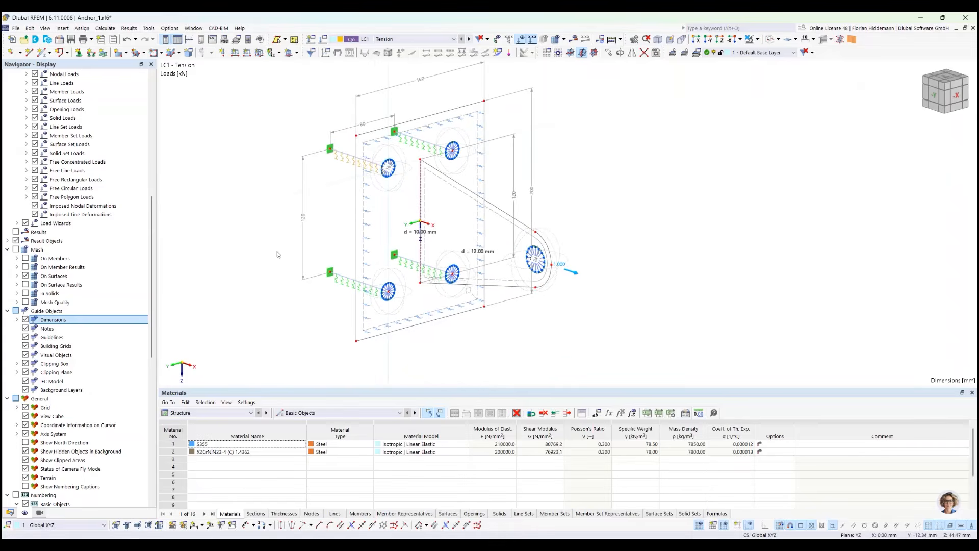
{"action": "left_click", "coordinate": [25, 320]}
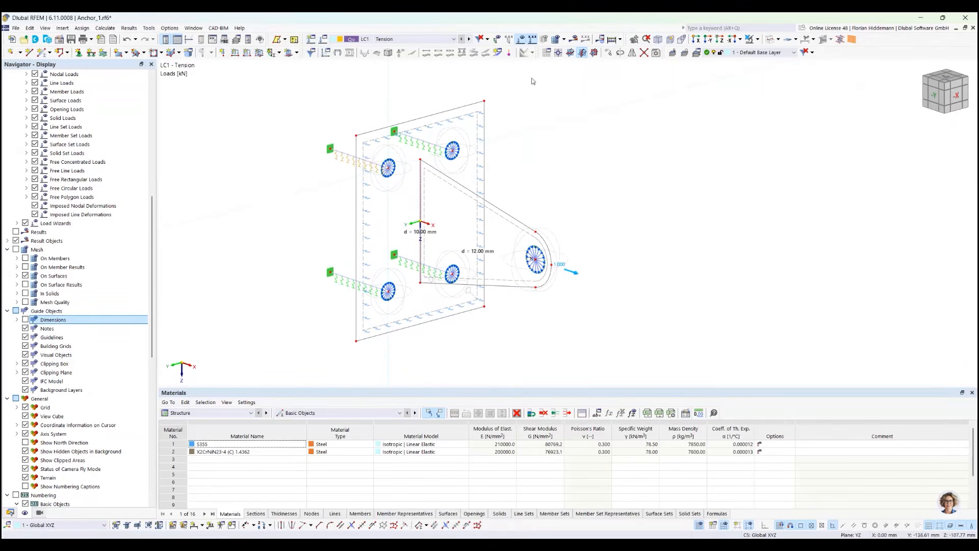
Calculate load cases LC1 Tension, LC2 Vertical and LC3 Horizontal together with load combination CO1
{"action": "left_click", "coordinate": [108, 29]}
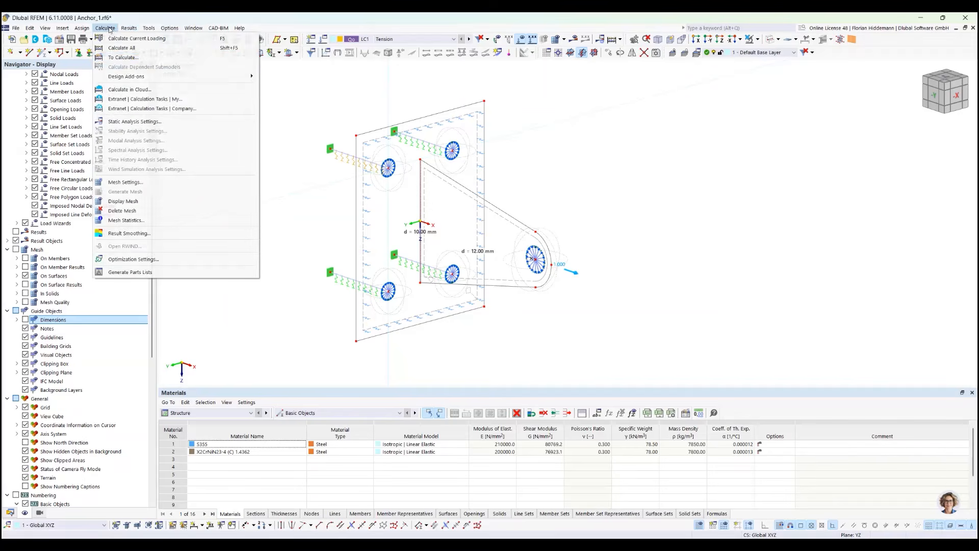
{"action": "left_click", "coordinate": [122, 58]}
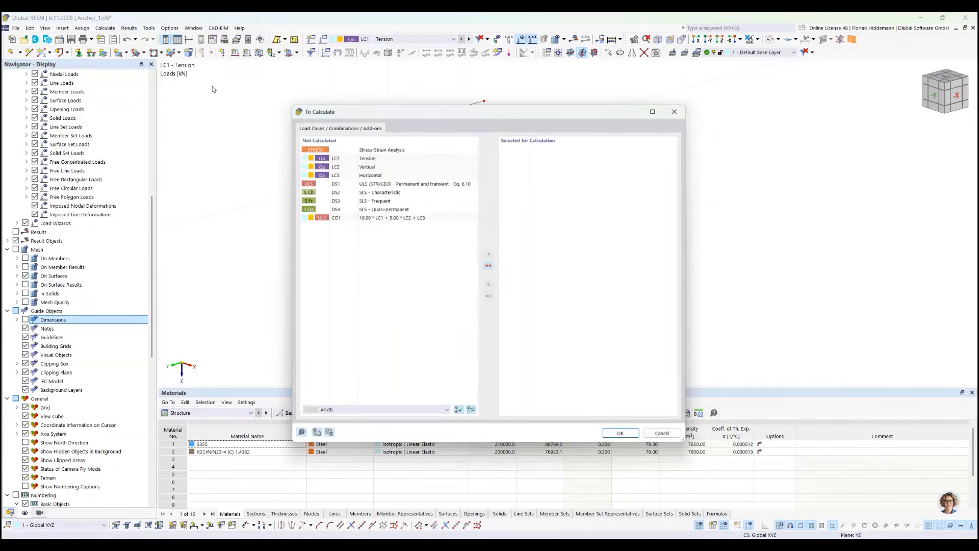
{"action": "left_click_drag", "start_coordinate": [366, 155], "coordinate": [367, 173]}
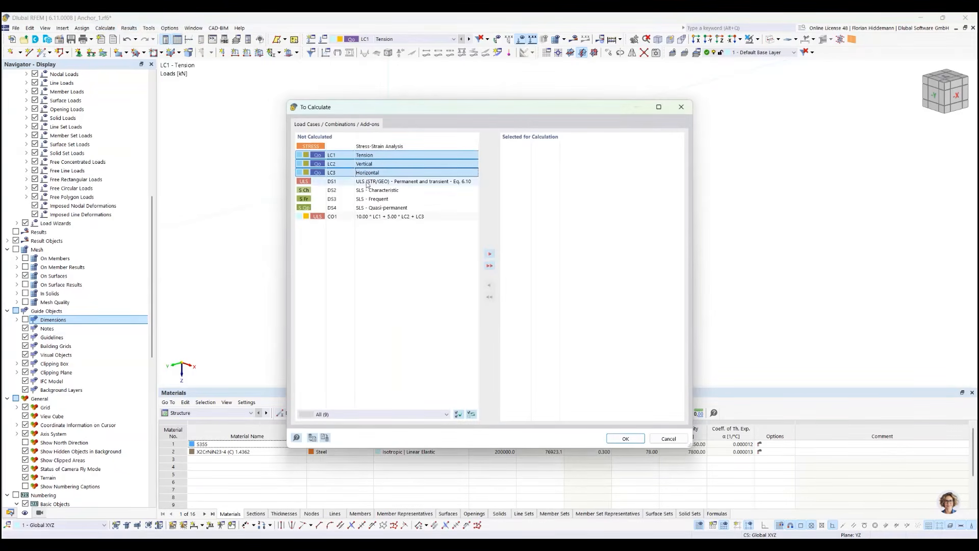
{"action": "left_click", "coordinate": [366, 216], "text": "ctrl"}
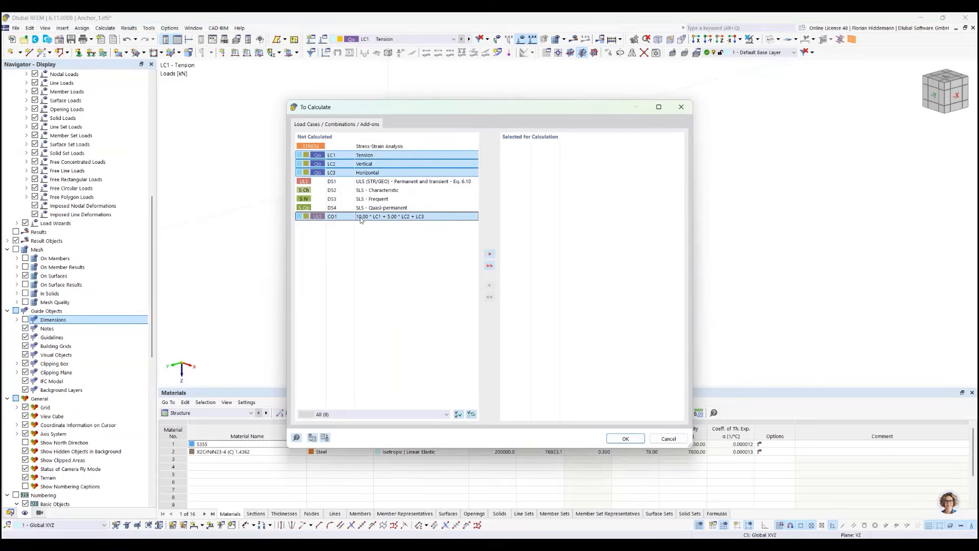
{"action": "left_click", "coordinate": [490, 254]}
{"action": "left_click", "coordinate": [633, 441]}
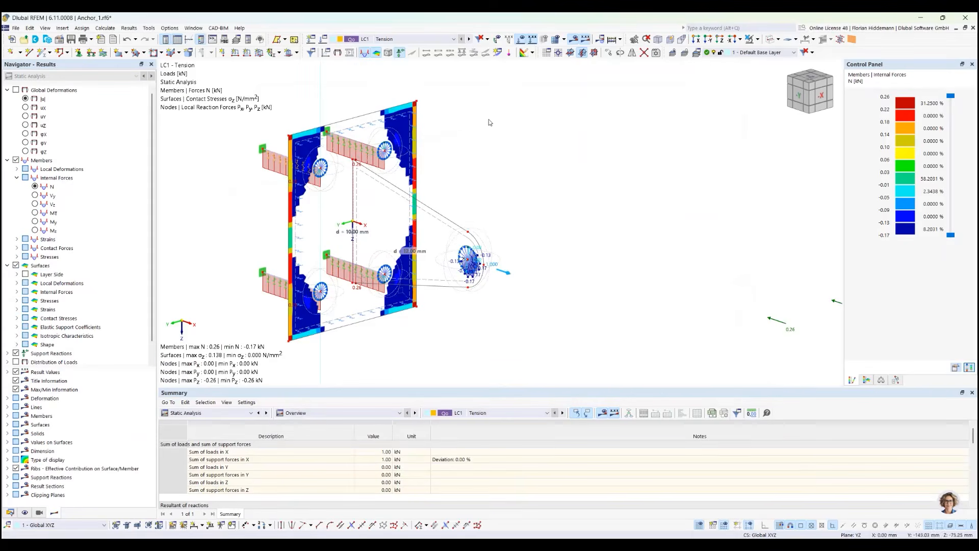
Display the global deformations |u| for LC1 Tension and examine the lug hole, the plate and the bolts from several sides
{"action": "left_click", "coordinate": [16, 89]}
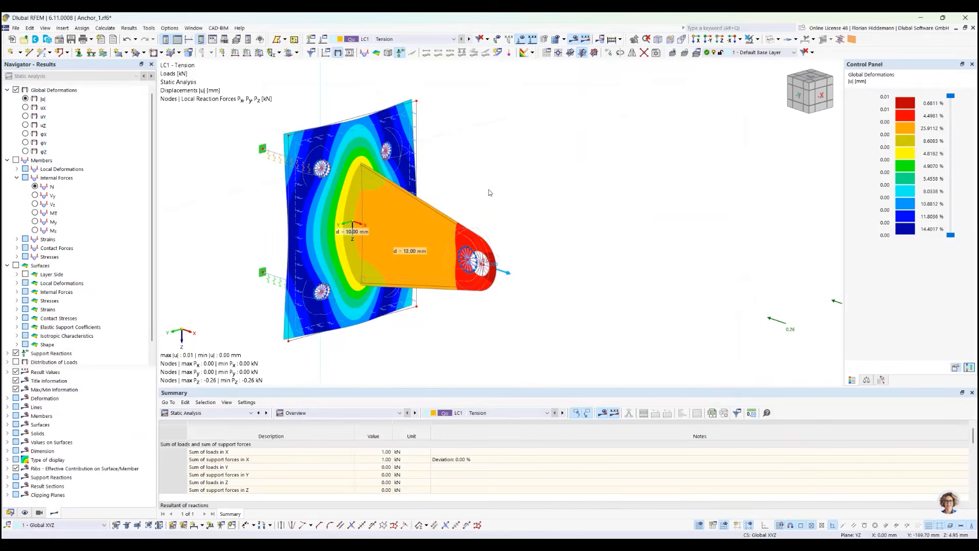
{"action": "middle_click_drag", "start_coordinate": [489, 192], "coordinate": [553, 188], "text": "ctrl"}
{"action": "scroll", "coordinate": [544, 218], "scroll_direction": "up", "scroll_amount": 2}
{"action": "scroll", "coordinate": [544, 218], "scroll_direction": "up", "scroll_amount": 4}
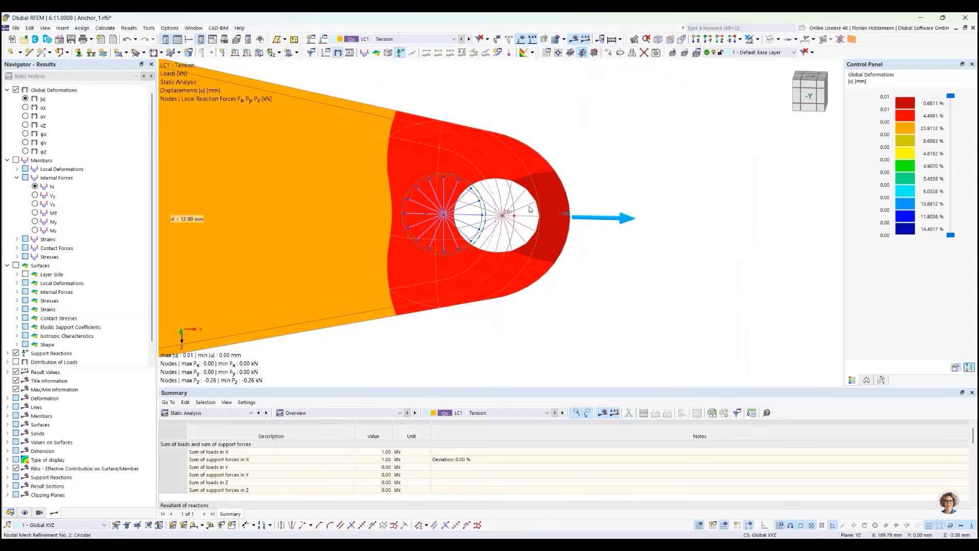
{"action": "scroll", "coordinate": [499, 207], "scroll_direction": "up", "scroll_amount": 1}
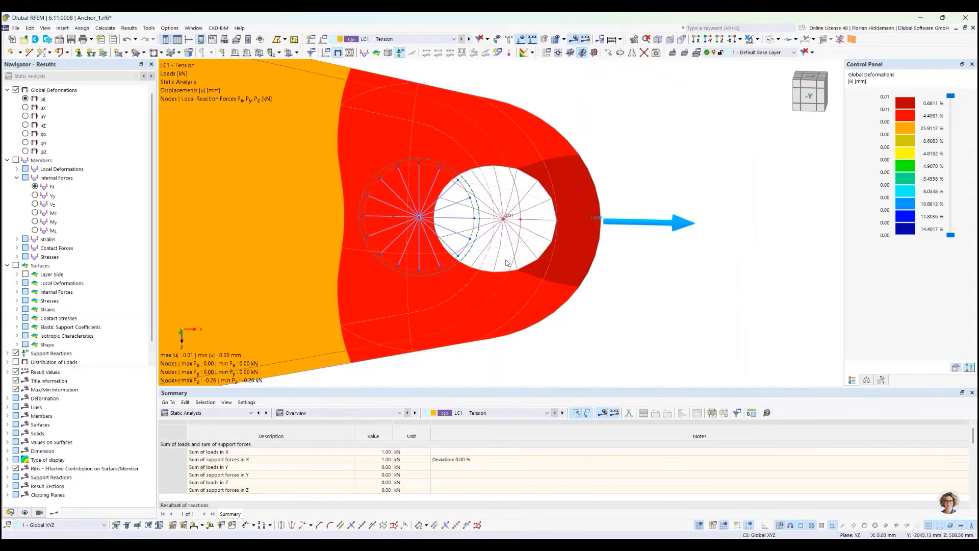
{"action": "scroll", "coordinate": [553, 184], "scroll_direction": "down", "scroll_amount": 3}
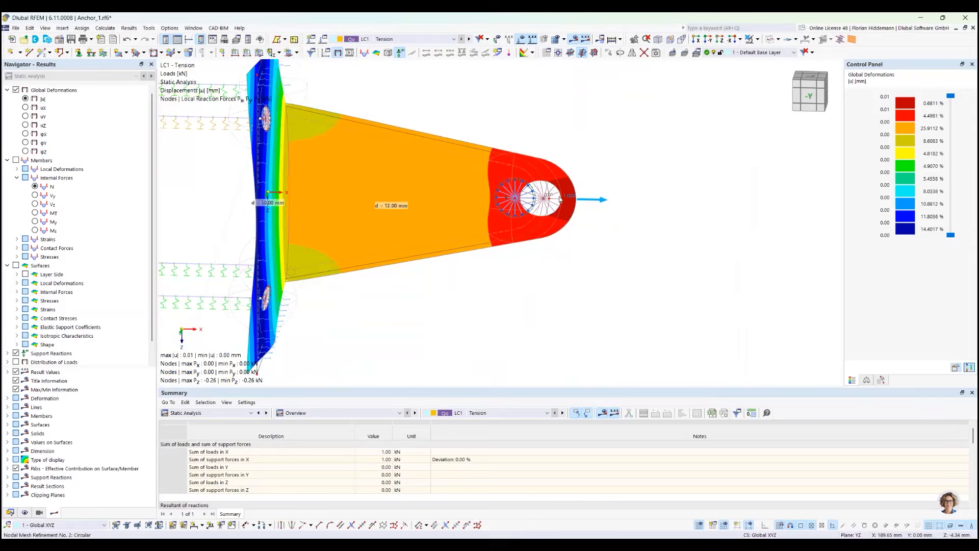
{"action": "middle_click_drag", "start_coordinate": [433, 180], "coordinate": [511, 245], "text": "ctrl"}
{"action": "middle_click_drag", "start_coordinate": [535, 144], "coordinate": [497, 126], "text": "ctrl"}
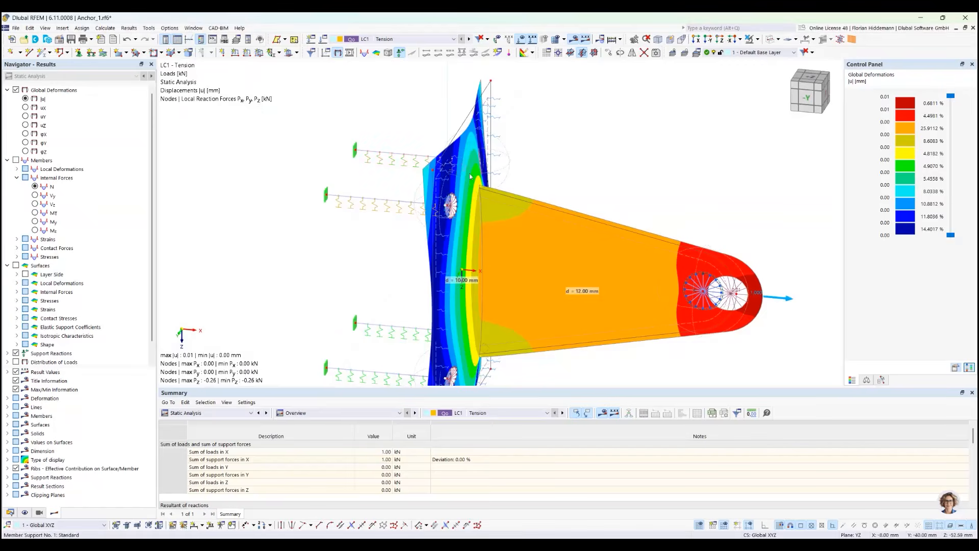
{"action": "middle_click_drag", "start_coordinate": [448, 174], "coordinate": [358, 269], "text": "ctrl"}
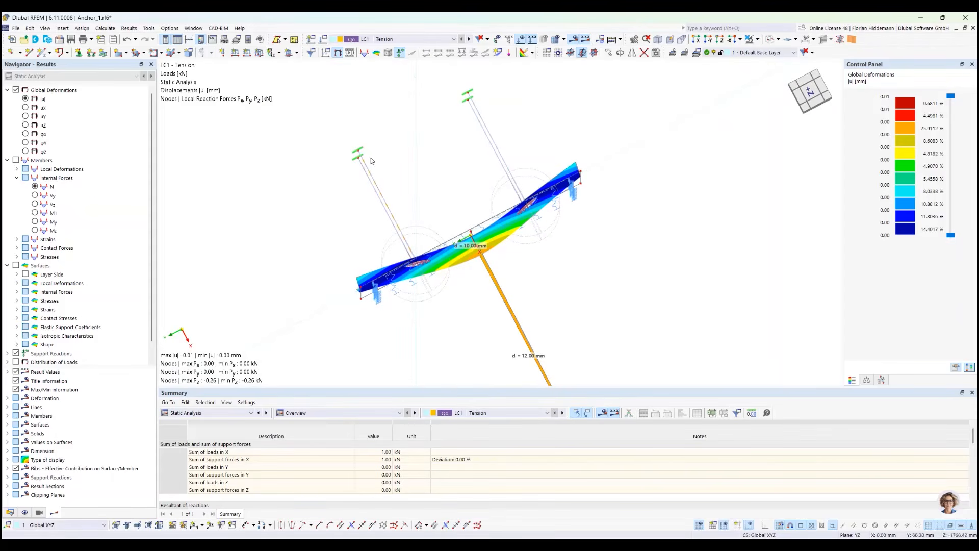
{"action": "middle_click_drag", "start_coordinate": [535, 283], "coordinate": [592, 200], "text": "ctrl"}
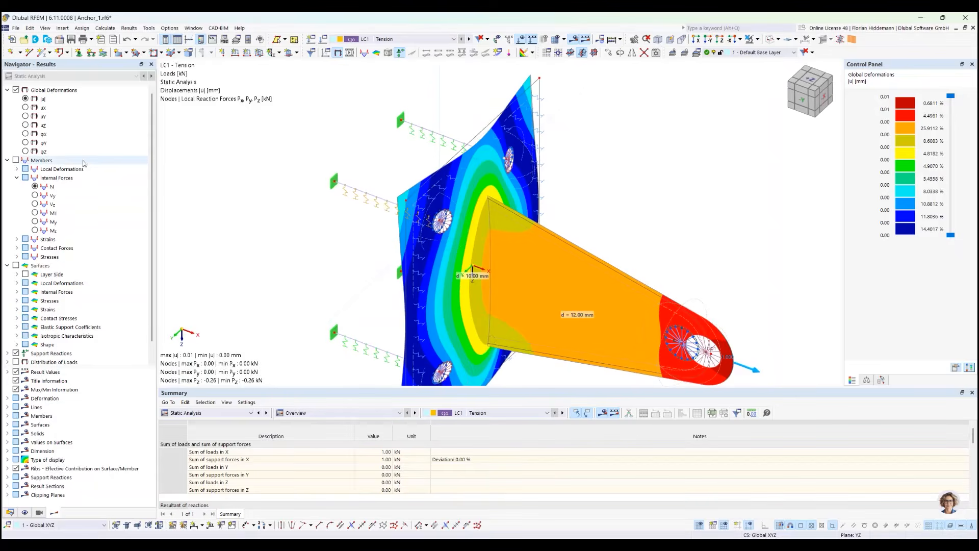
Display the member axial forces N for LC1 and review them in the anchor bolts and around the loaded lug hole
{"action": "left_click", "coordinate": [16, 160]}
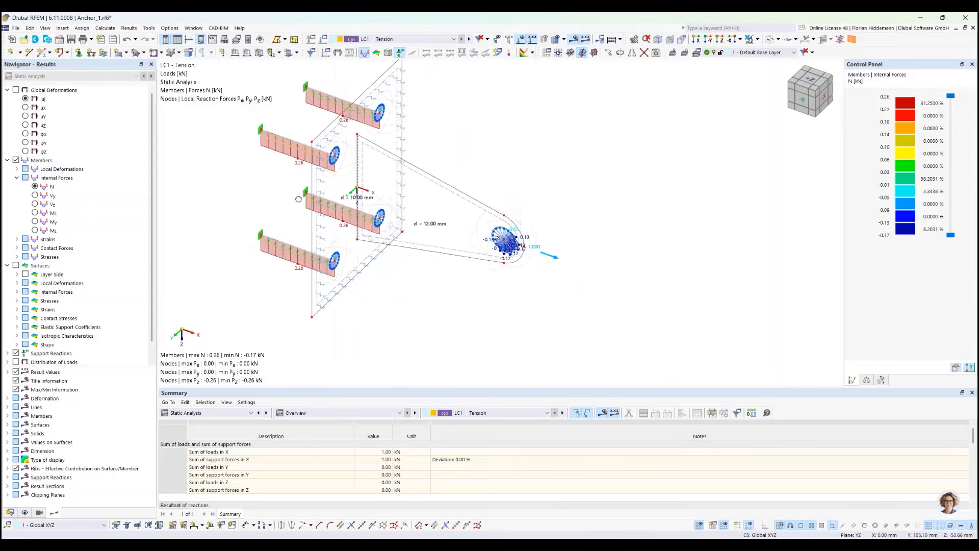
{"action": "scroll", "coordinate": [621, 331], "scroll_direction": "up", "scroll_amount": 5}
{"action": "scroll", "coordinate": [624, 257], "scroll_direction": "down", "scroll_amount": 5}
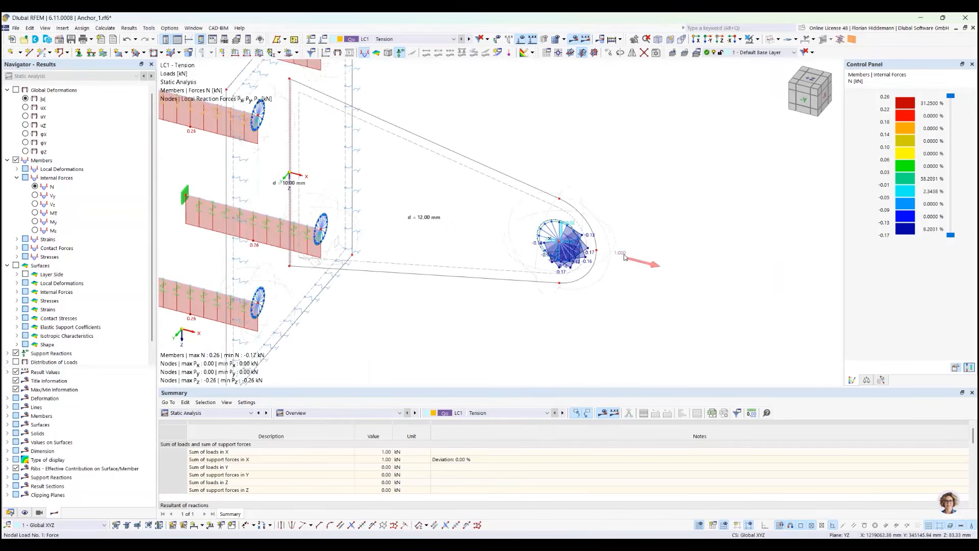
{"action": "scroll", "coordinate": [418, 304], "scroll_direction": "up", "scroll_amount": 2}
{"action": "middle_click_drag", "start_coordinate": [329, 221], "coordinate": [345, 213], "text": "ctrl"}
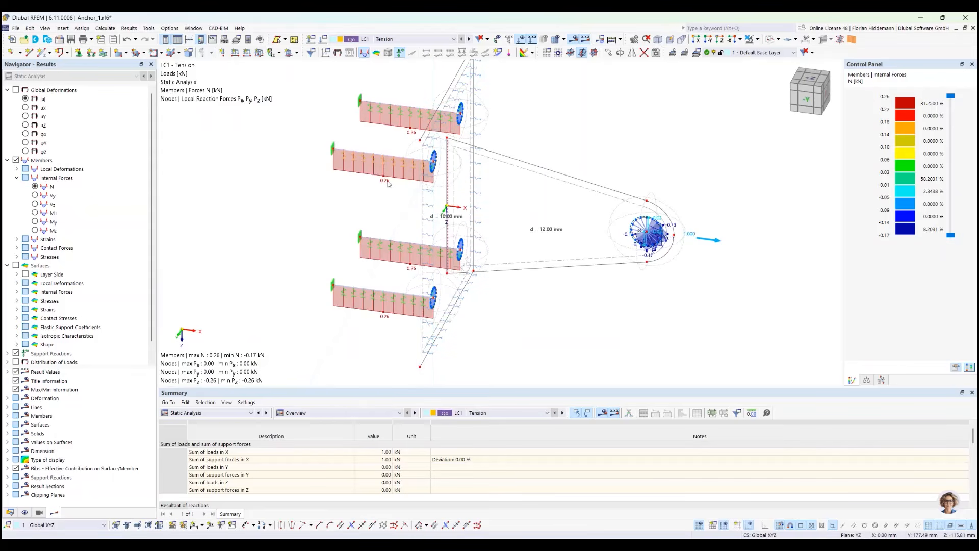
Add the surface contact stresses σz and the FE mesh to the LC1 results, and examine where the plate bears
{"action": "scroll", "coordinate": [21, 276], "scroll_direction": "down", "scroll_amount": 1}
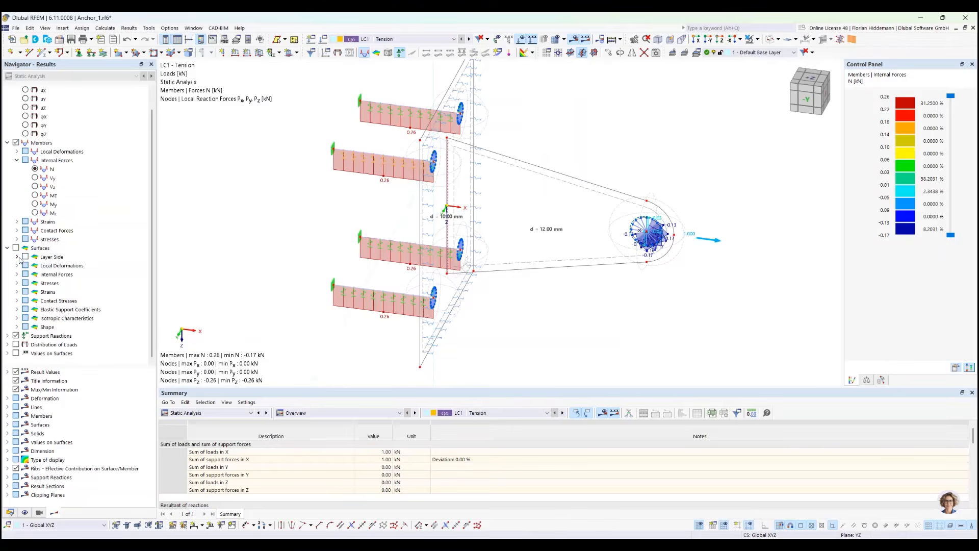
{"action": "left_click", "coordinate": [16, 248]}
{"action": "left_click", "coordinate": [16, 300]}
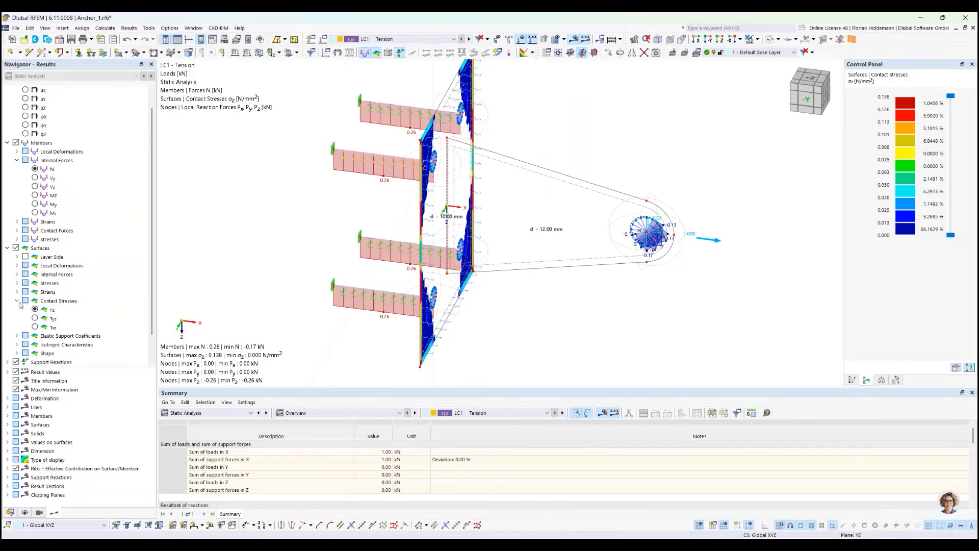
{"action": "middle_click_drag", "start_coordinate": [542, 155], "coordinate": [395, 157], "text": "ctrl"}
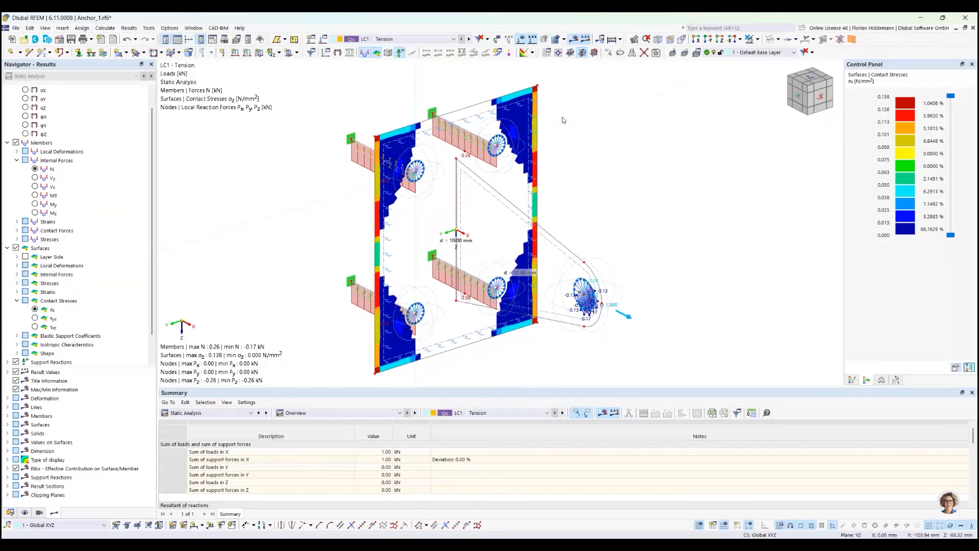
{"action": "left_click", "coordinate": [556, 39]}
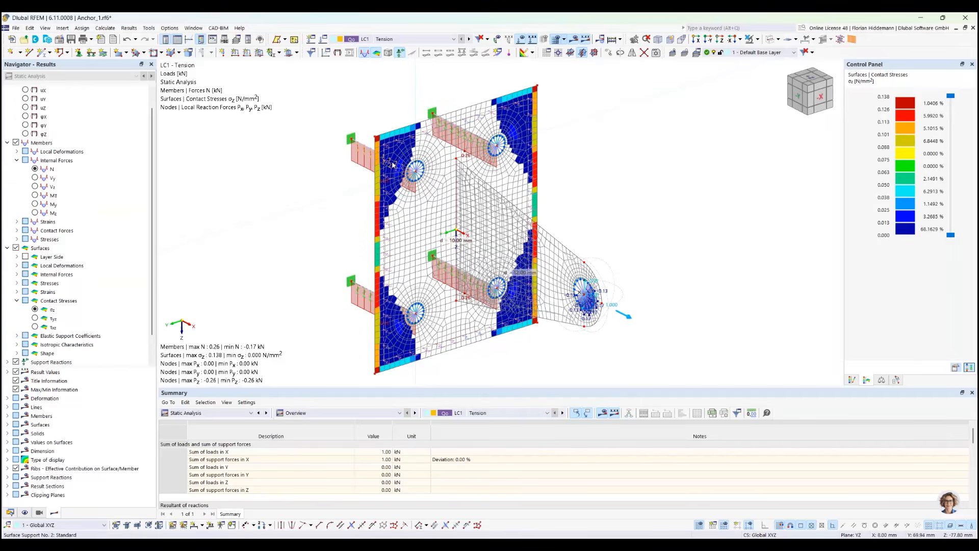
{"action": "mouse_move", "coordinate": [393, 165]}
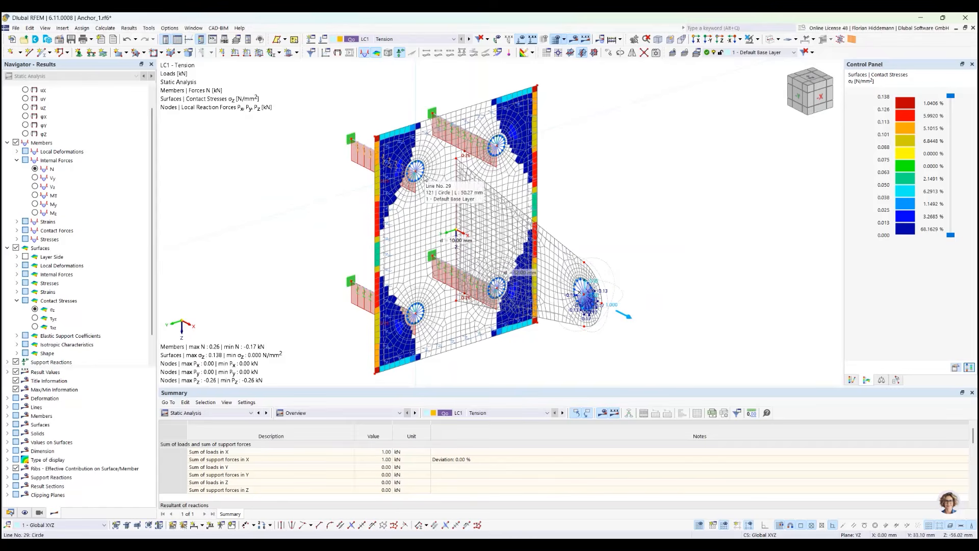
{"action": "mouse_move", "coordinate": [418, 174]}
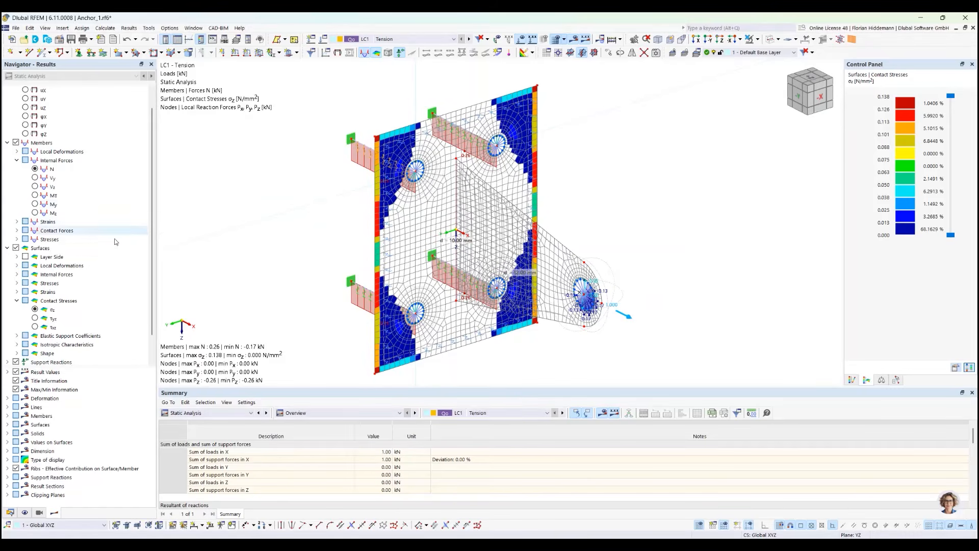
{"action": "left_click", "coordinate": [16, 248]}
{"action": "left_click", "coordinate": [16, 248]}
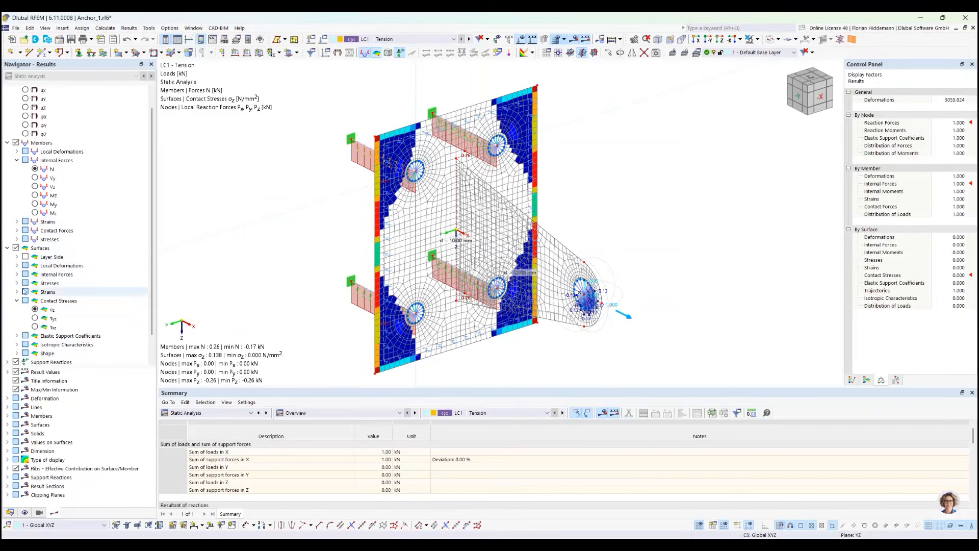
Switch to LC2 Vertical and examine the plate's contact stresses and the bolt axial forces
{"action": "scroll", "coordinate": [429, 37], "scroll_direction": "down", "scroll_amount": 1}
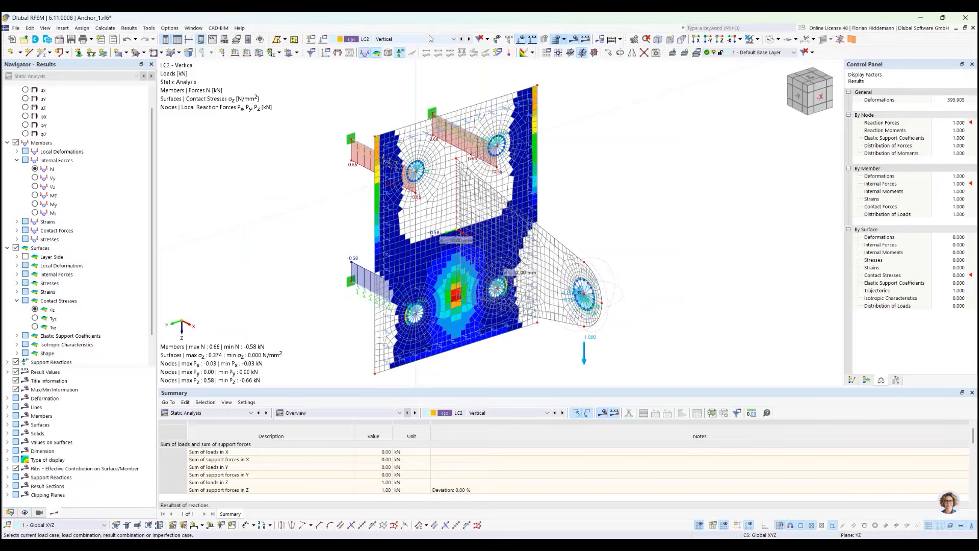
{"action": "middle_click_drag", "start_coordinate": [596, 222], "coordinate": [623, 205], "text": "ctrl"}
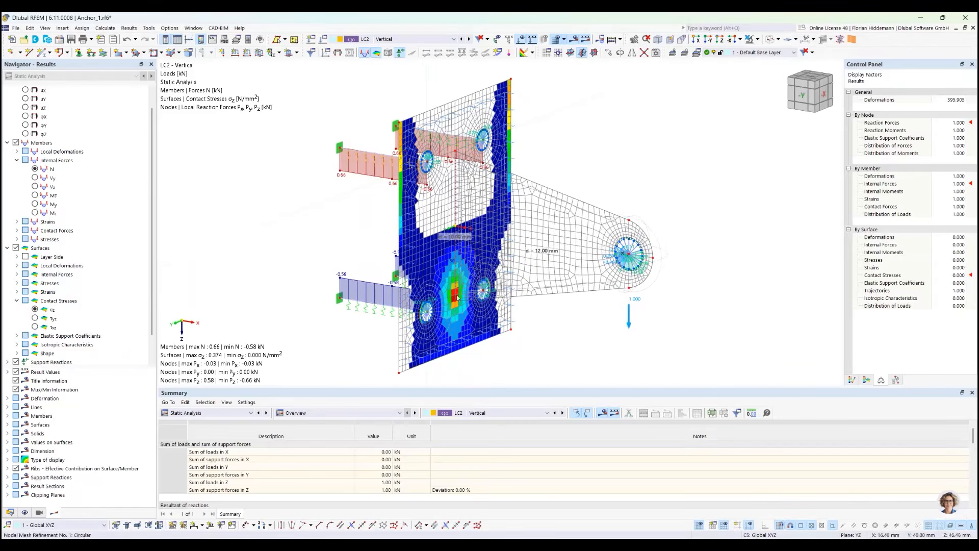
{"action": "middle_click_drag", "start_coordinate": [457, 298], "coordinate": [533, 294], "text": "ctrl"}
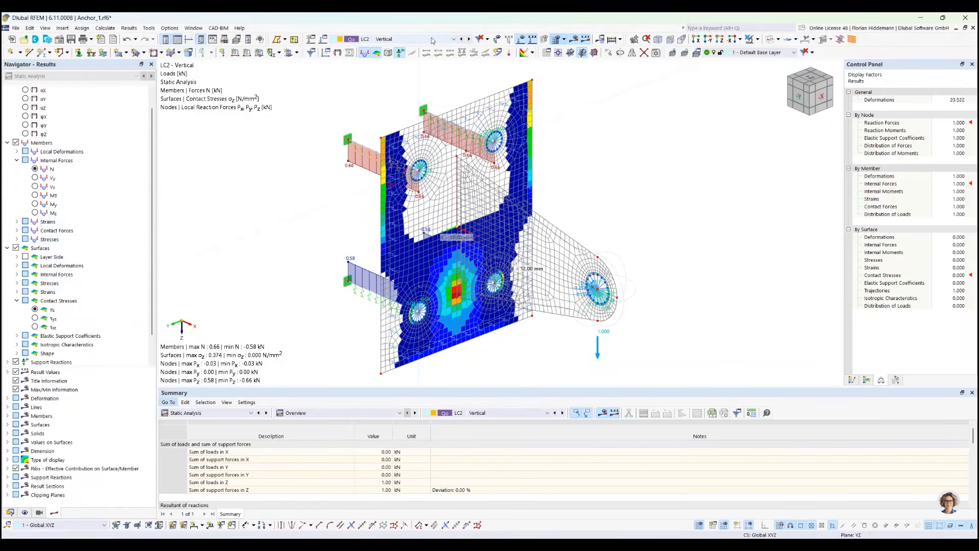
Switch to LC3 Horizontal and examine the bolt axial forces and the plate's contact stresses from different angles
{"action": "left_click", "coordinate": [468, 39]}
{"action": "middle_click_drag", "start_coordinate": [641, 254], "coordinate": [684, 240], "text": "ctrl"}
{"action": "middle_click_drag", "start_coordinate": [367, 208], "coordinate": [351, 153], "text": "ctrl"}
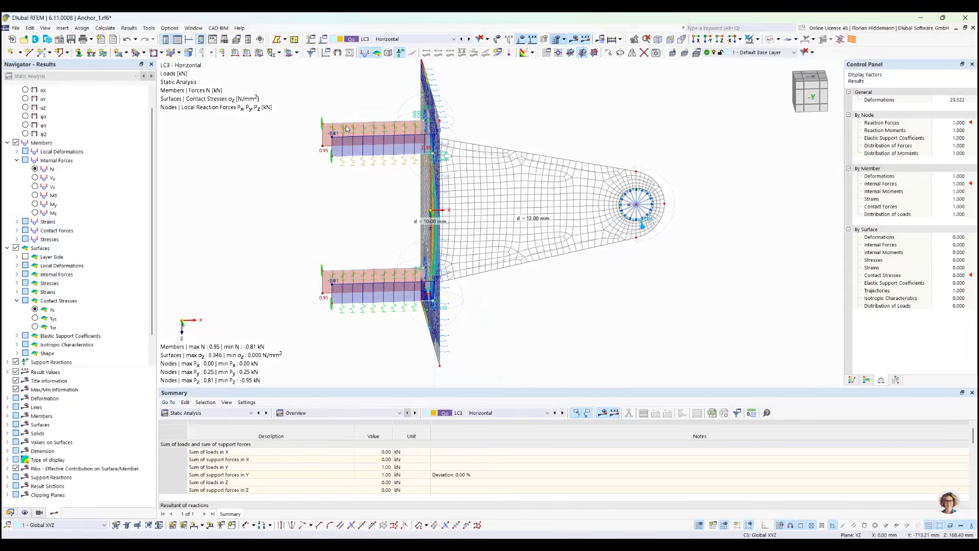
{"action": "middle_click_drag", "start_coordinate": [376, 226], "coordinate": [332, 258], "text": "ctrl"}
Display the maximum von Mises equivalent stresses on the surfaces of the plate and lug for LC3 Horizontal
{"action": "scroll", "coordinate": [65, 313], "scroll_direction": "down", "scroll_amount": 1}
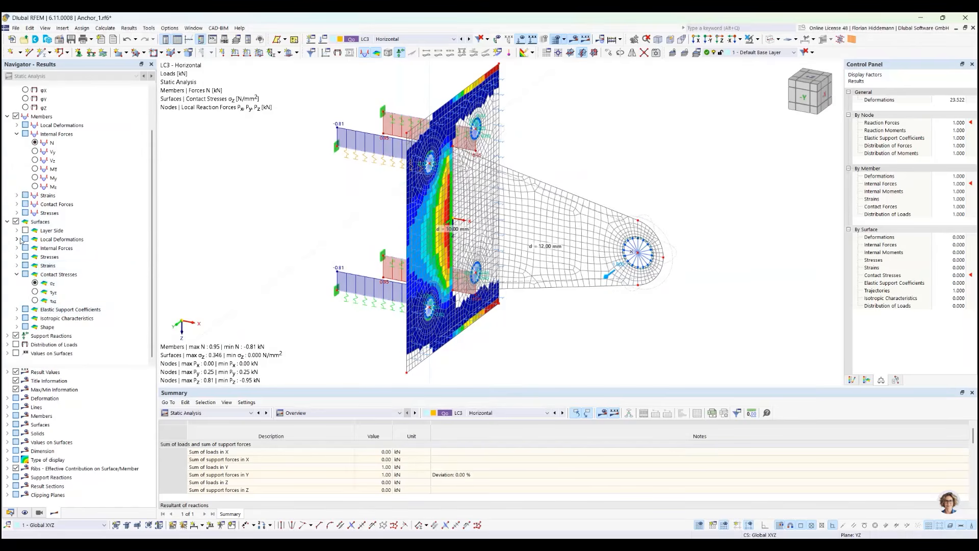
{"action": "left_click", "coordinate": [17, 257]}
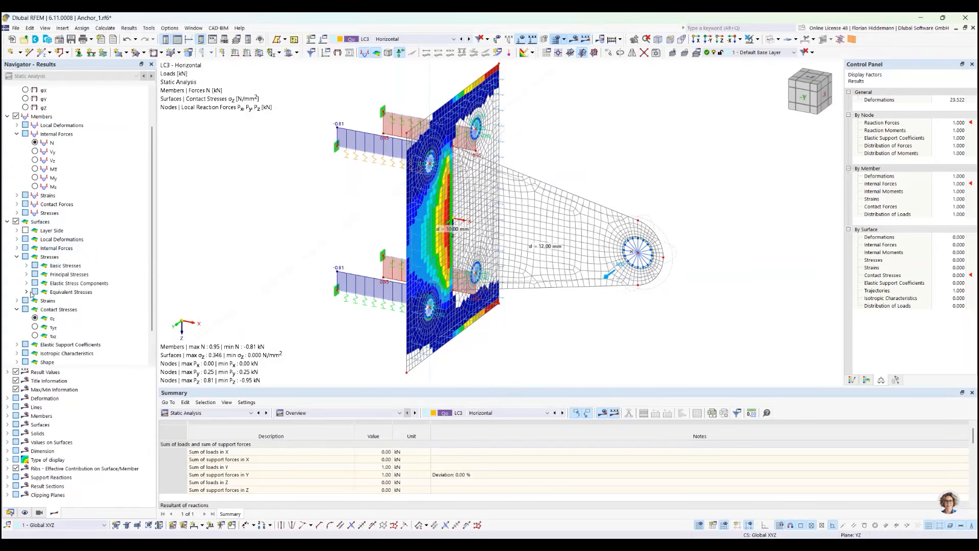
{"action": "left_click", "coordinate": [26, 292]}
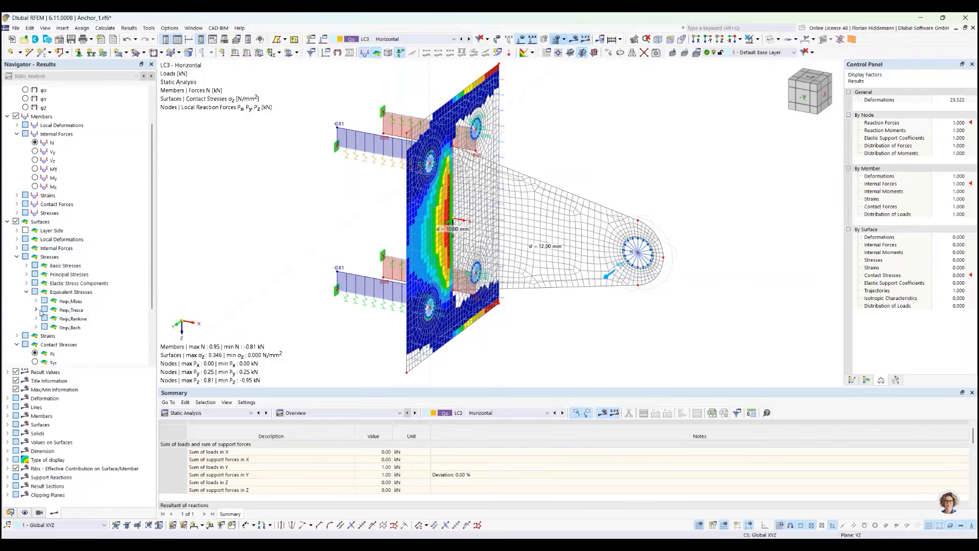
{"action": "left_click", "coordinate": [35, 301]}
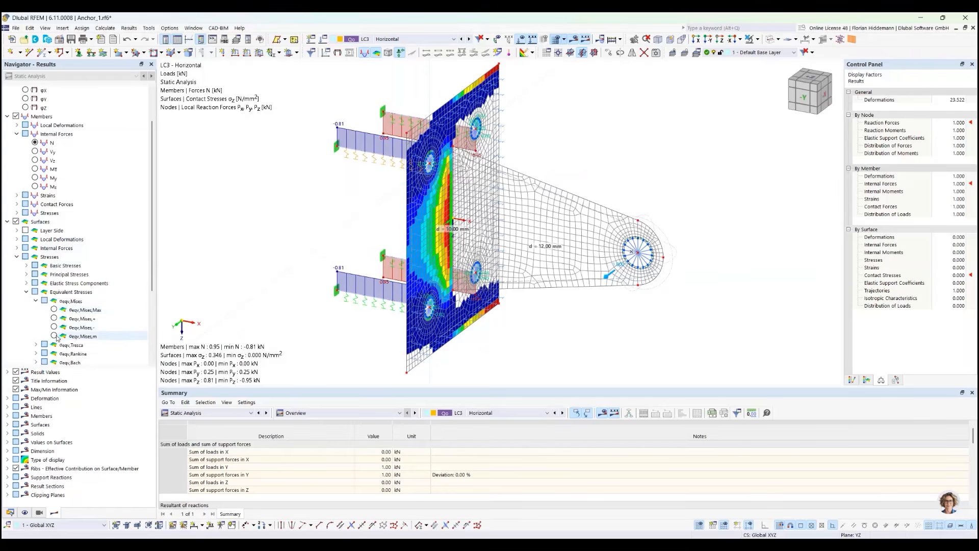
{"action": "left_click", "coordinate": [55, 310]}
{"action": "middle_click_drag", "start_coordinate": [673, 183], "coordinate": [572, 109], "text": "ctrl"}
Compare the von Mises equivalent stresses under LC2 Vertical and LC1 Tension
{"action": "scroll", "coordinate": [442, 40], "scroll_direction": "up", "scroll_amount": 1}
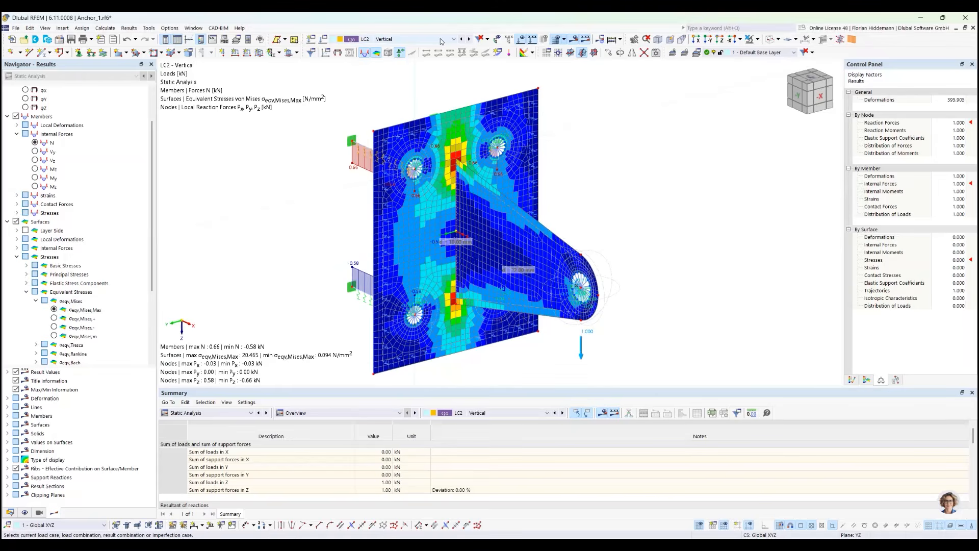
{"action": "scroll", "coordinate": [442, 41], "scroll_direction": "up", "scroll_amount": 1}
{"action": "middle_click_drag", "start_coordinate": [579, 148], "coordinate": [622, 205], "text": "ctrl"}
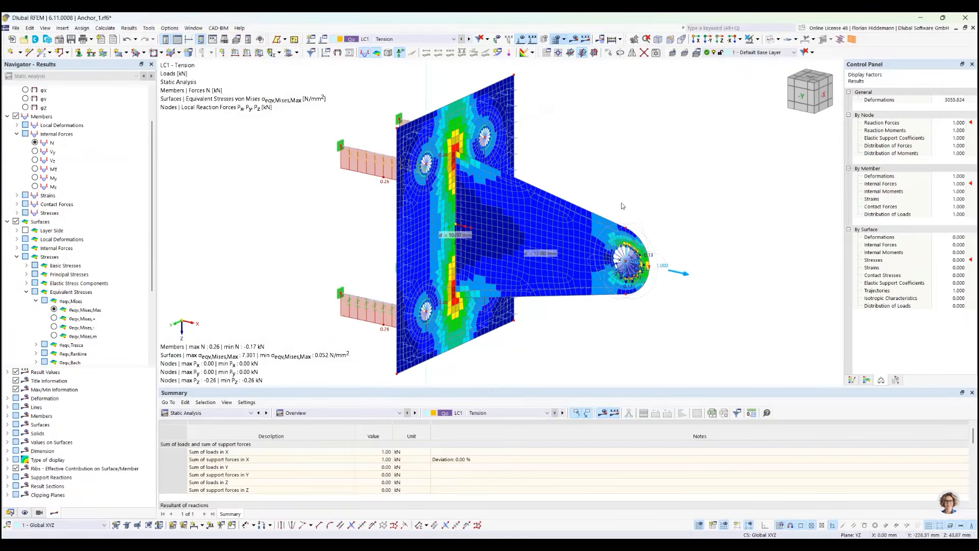
Open the default surface configuration of the stress-strain analysis for editing
{"action": "left_click", "coordinate": [10, 512]}
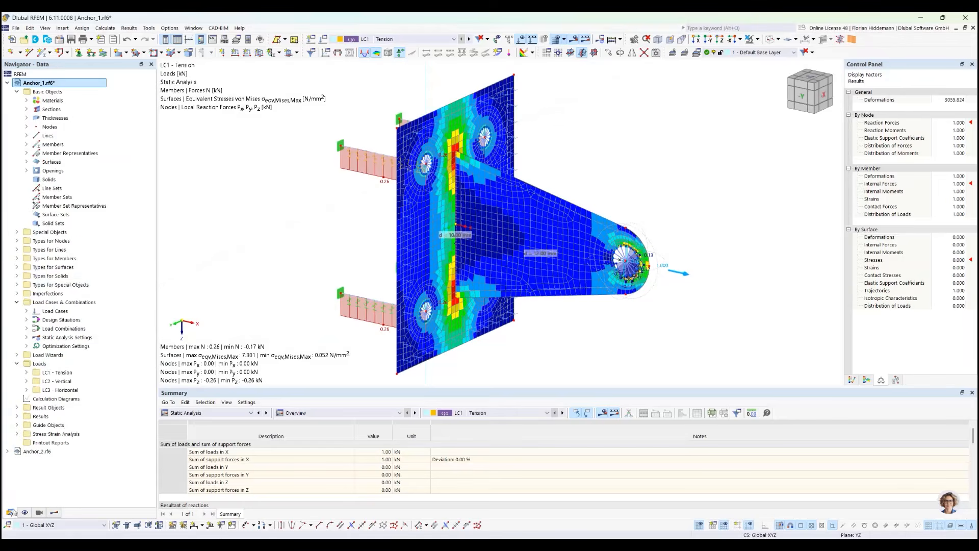
{"action": "left_click", "coordinate": [16, 434]}
{"action": "scroll", "coordinate": [41, 433], "scroll_direction": "down", "scroll_amount": 1}
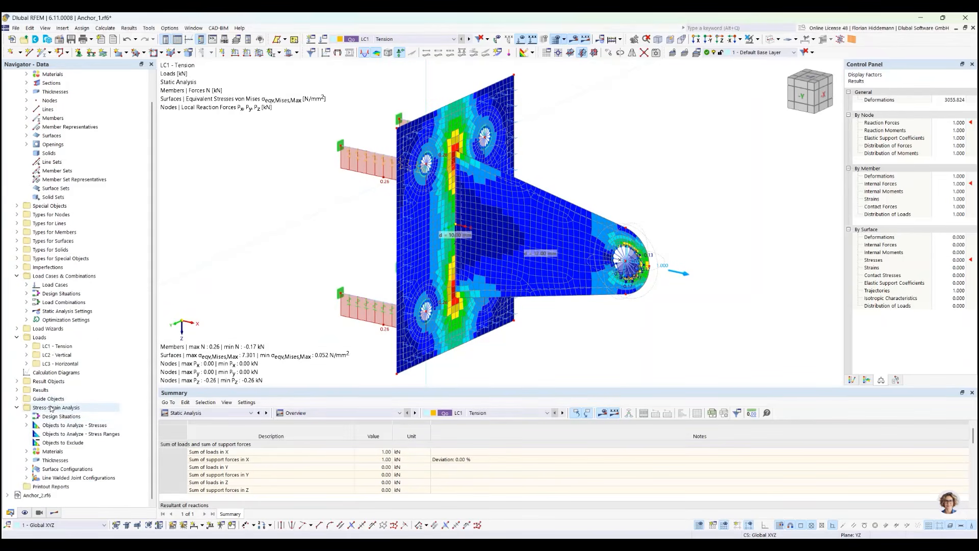
{"action": "left_click", "coordinate": [26, 469]}
{"action": "left_click", "coordinate": [27, 477]}
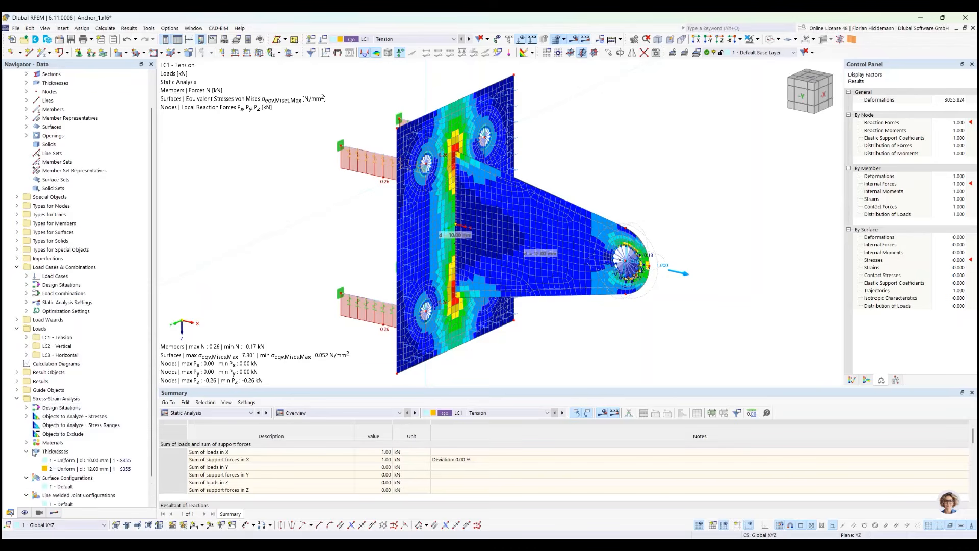
{"action": "left_click", "coordinate": [27, 450]}
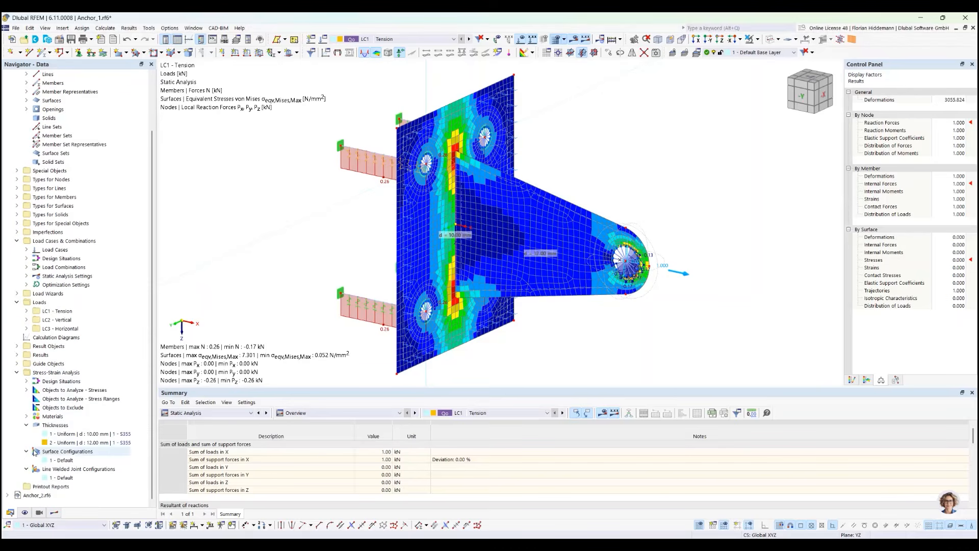
{"action": "right_click", "coordinate": [60, 460]}
{"action": "left_click", "coordinate": [117, 340]}
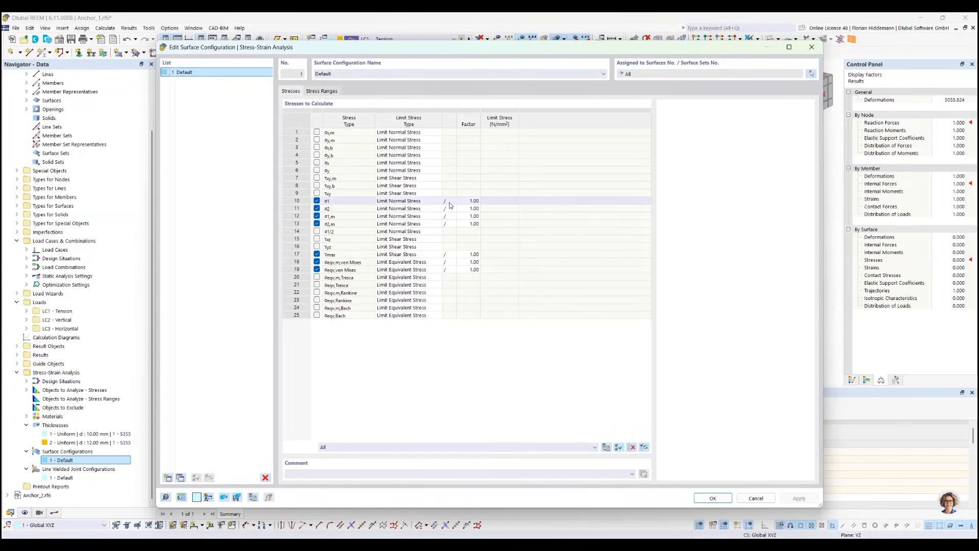
Review the stress and stress range settings and the design check formulas for σ1 and the membrane von Mises equivalent stress
{"action": "left_click", "coordinate": [328, 90]}
{"action": "left_click", "coordinate": [299, 91]}
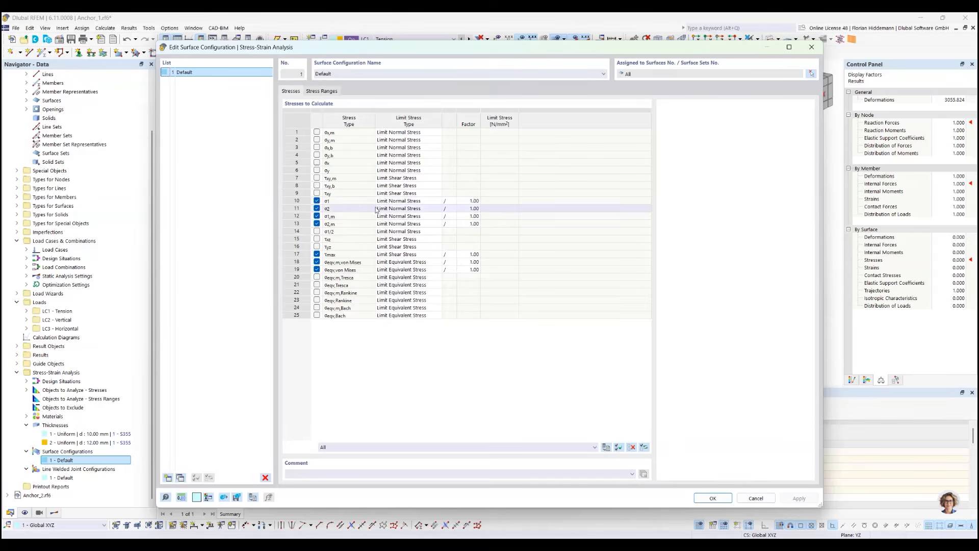
{"action": "left_click", "coordinate": [393, 201]}
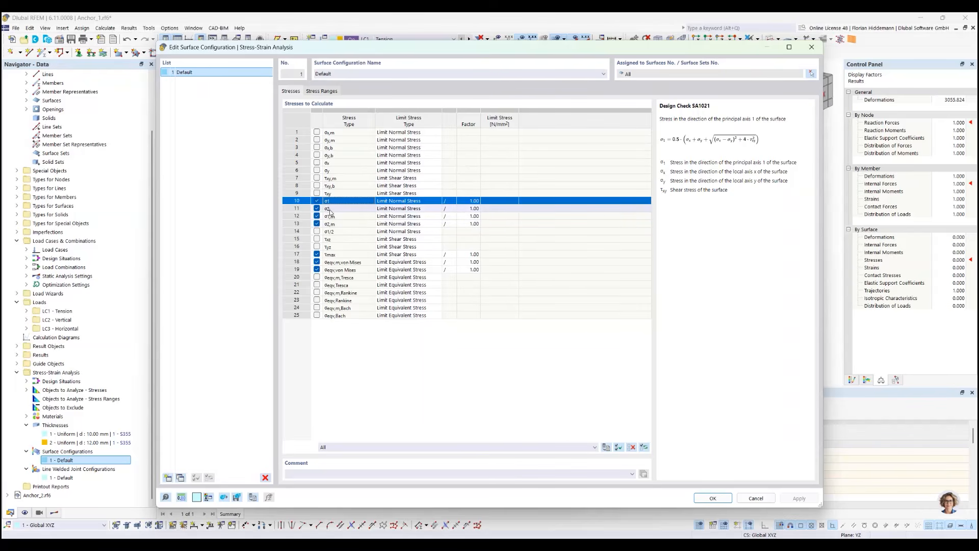
{"action": "left_click", "coordinate": [385, 262]}
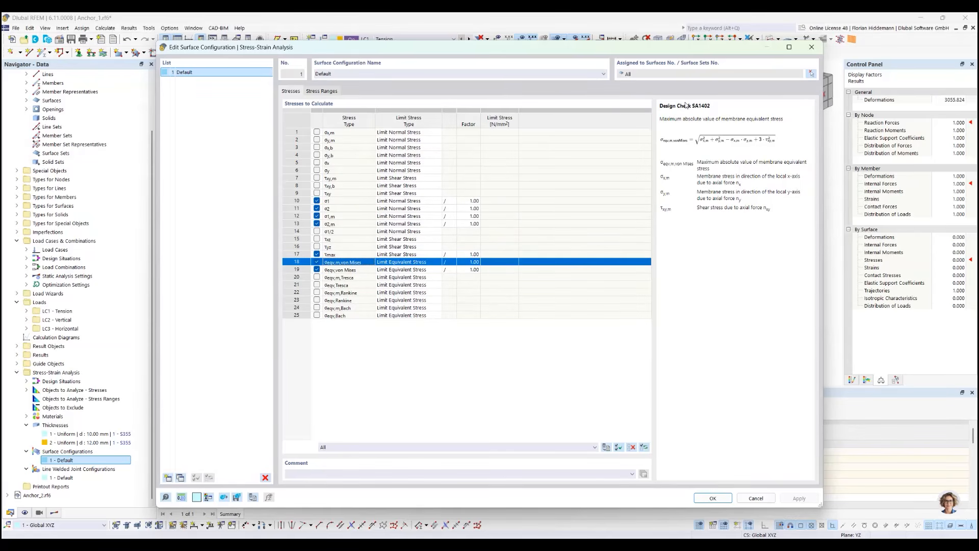
{"action": "left_click_drag", "start_coordinate": [714, 107], "coordinate": [661, 105]}
{"action": "left_click", "coordinate": [349, 202]}
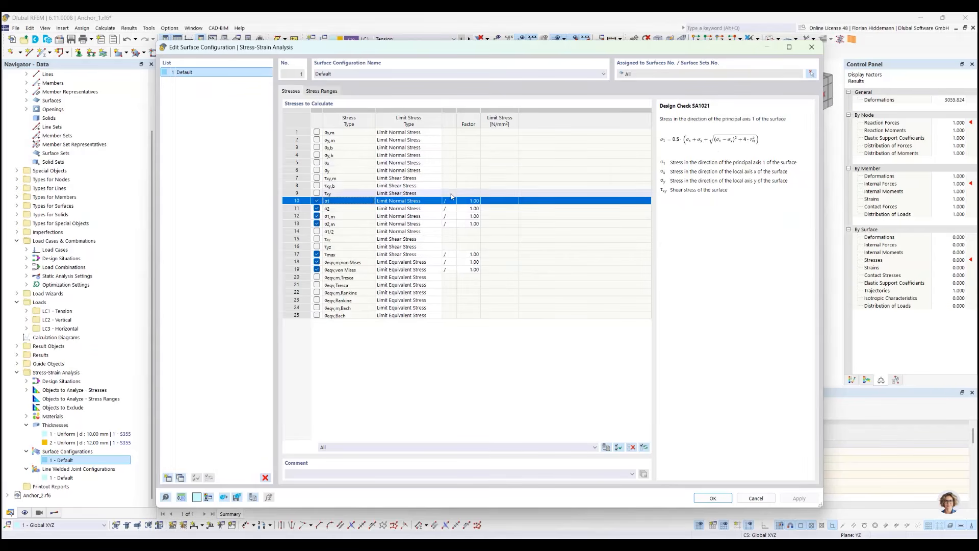
Try a user-defined limit stress of 300 N/mm² for σ1 and return its type to Limit Normal Stress
{"action": "left_click", "coordinate": [392, 202]}
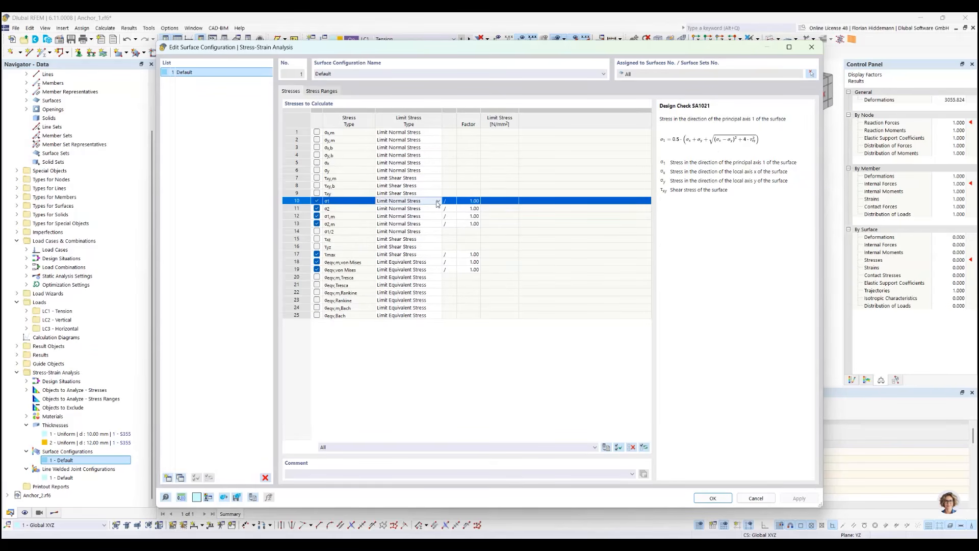
{"action": "left_click", "coordinate": [422, 203]}
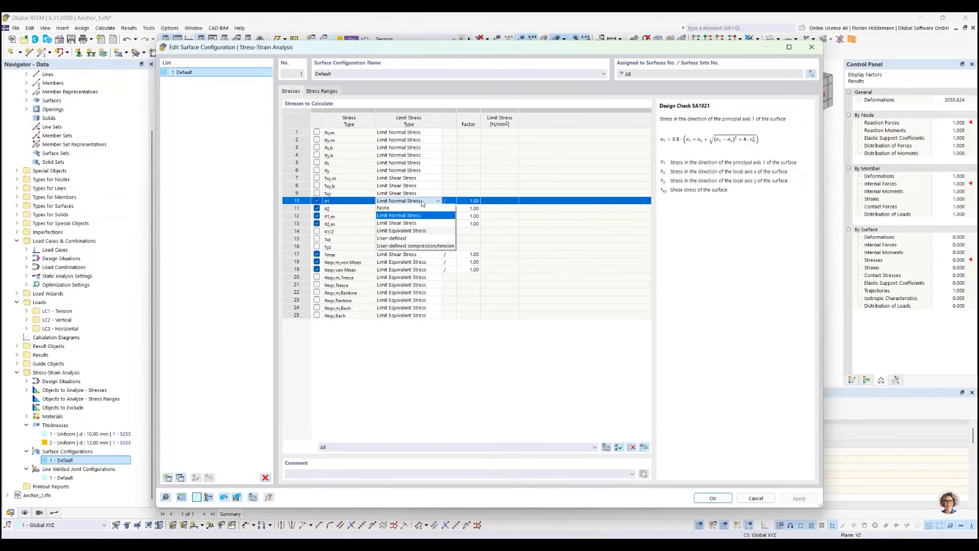
{"action": "left_click", "coordinate": [423, 238]}
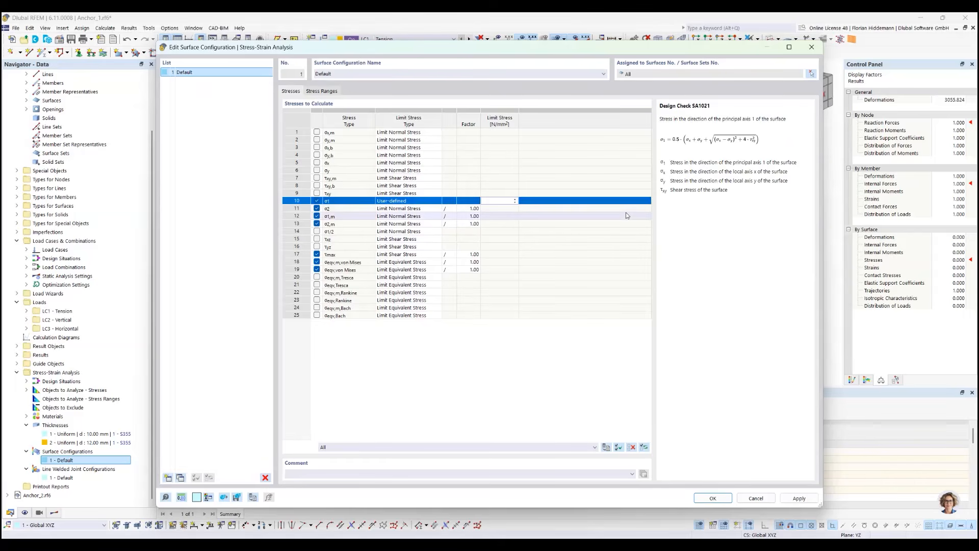
{"action": "type", "text": "300"}
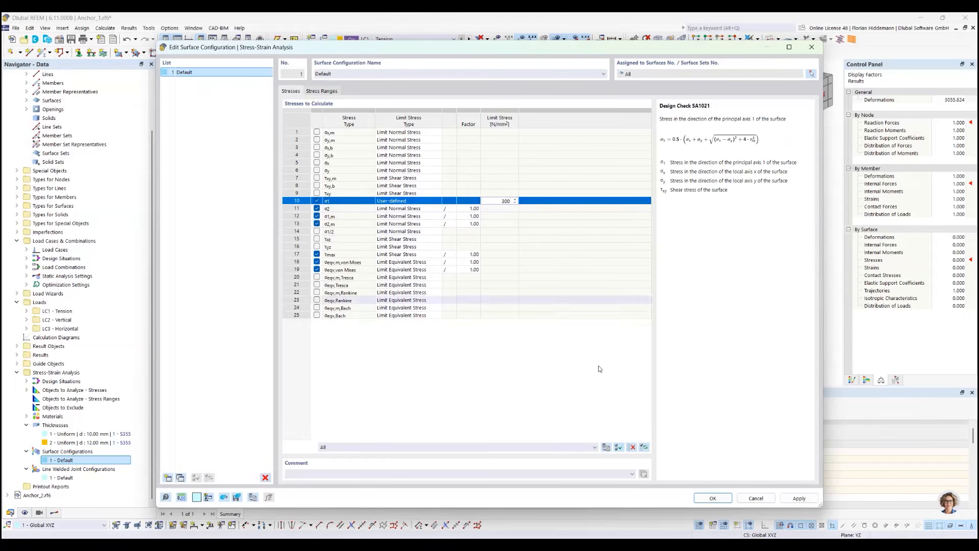
{"action": "key", "text": "Return"}
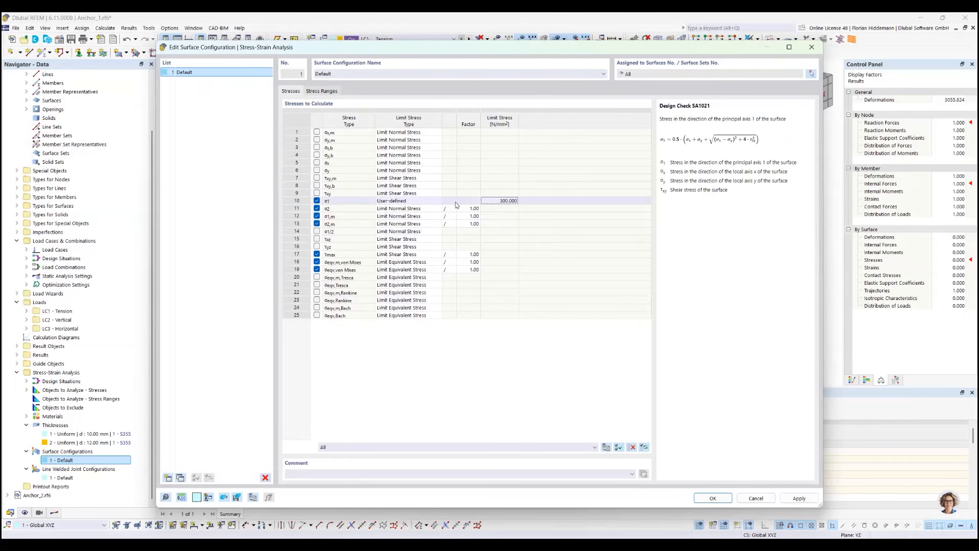
{"action": "left_click", "coordinate": [455, 202]}
{"action": "left_click", "coordinate": [419, 201]}
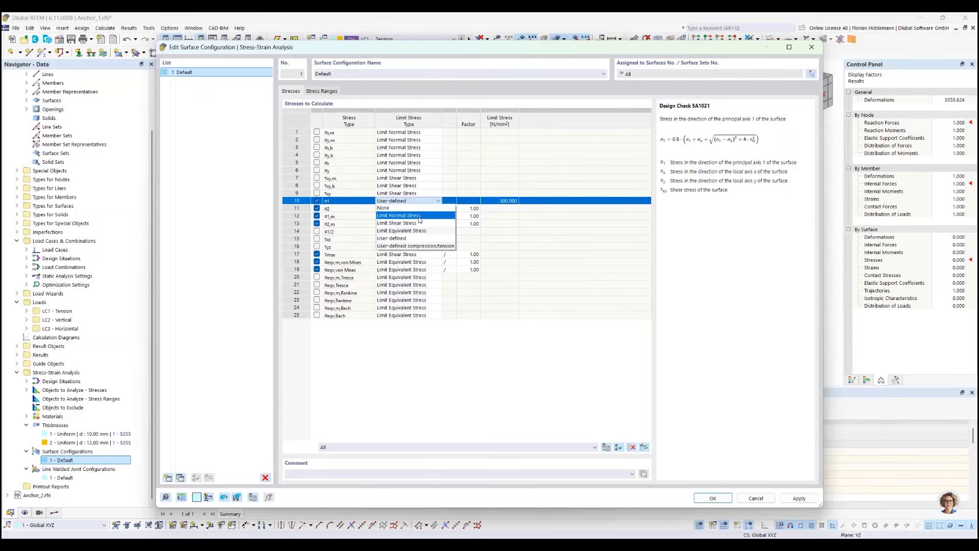
{"action": "left_click", "coordinate": [419, 216]}
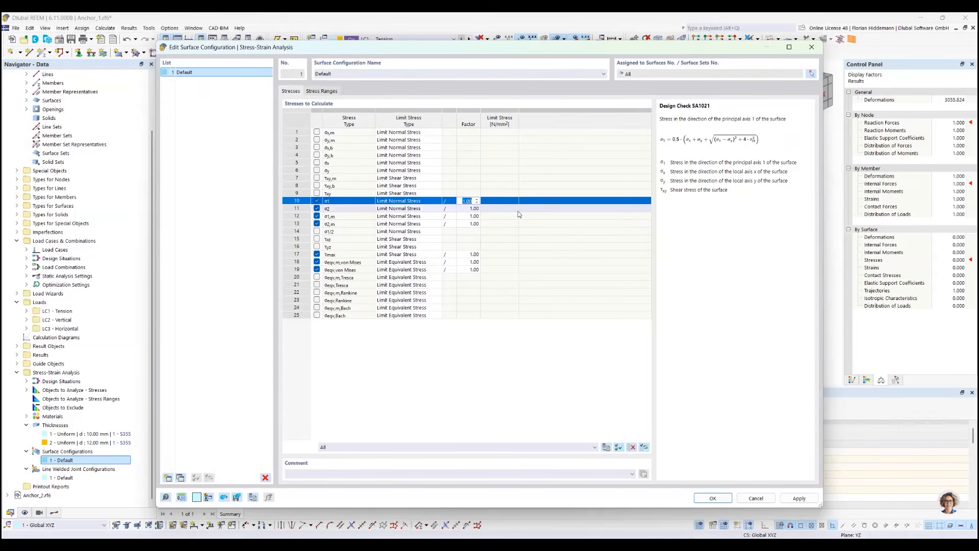
Try a factor of 0.9 on the limit normal stress of σ1 and restore the factor to 1.00
{"action": "type", "text": "0.9"}
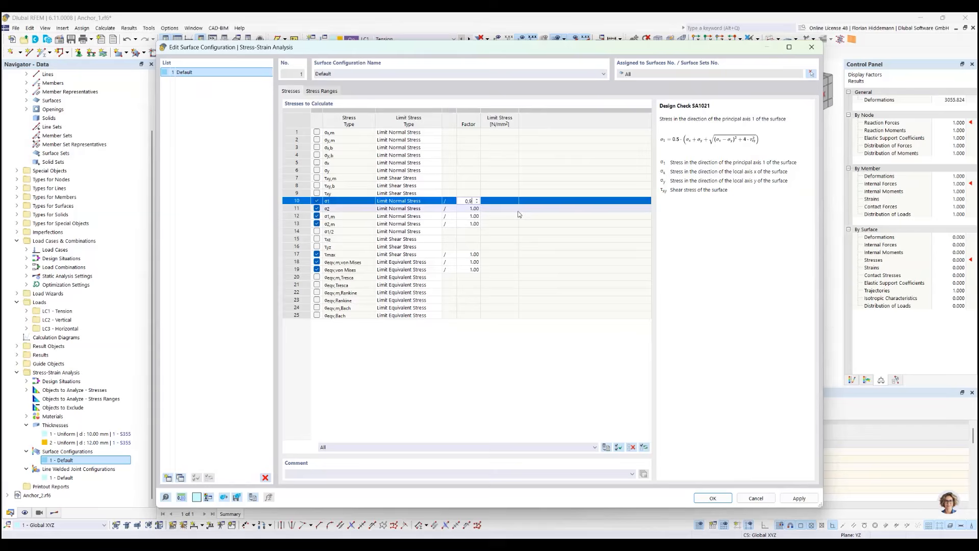
{"action": "left_click", "coordinate": [509, 430]}
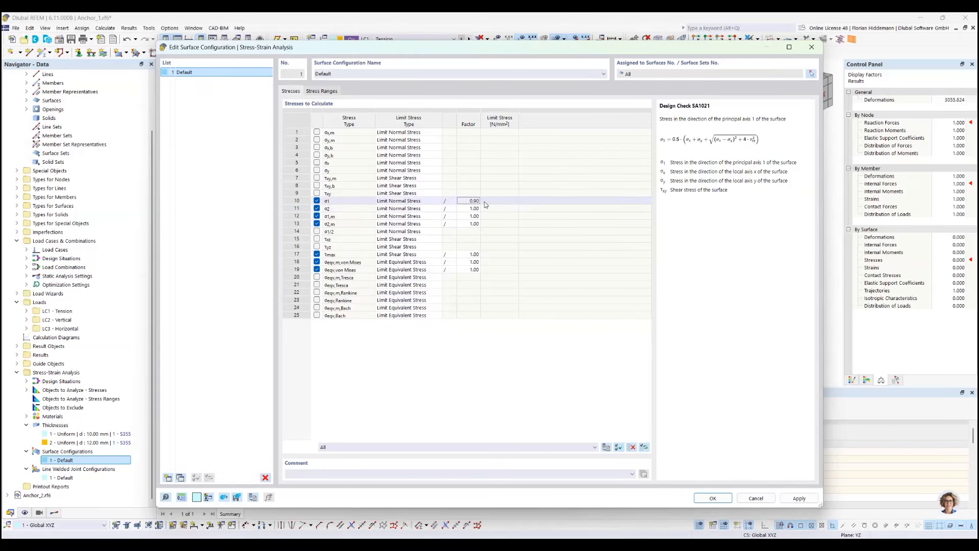
{"action": "left_click", "coordinate": [470, 201]}
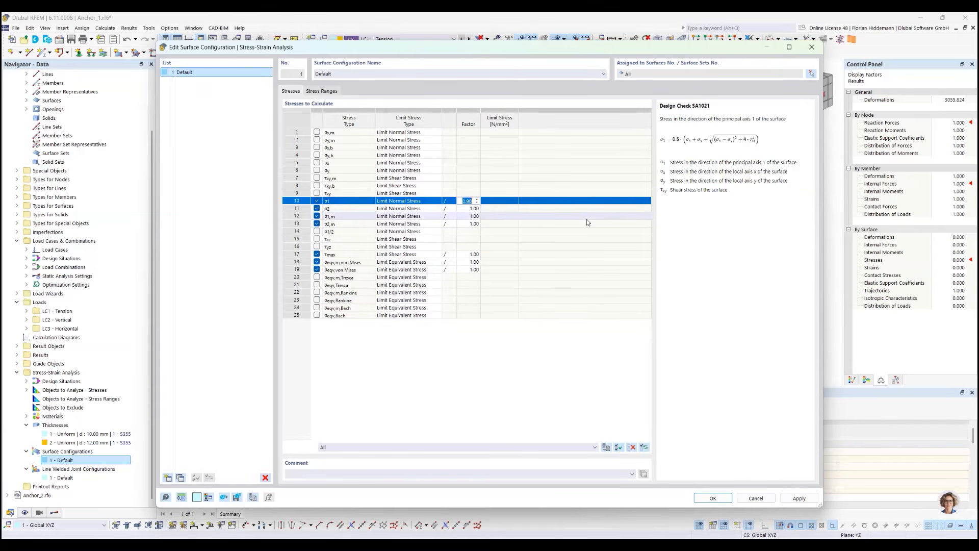
{"action": "left_click", "coordinate": [603, 373]}
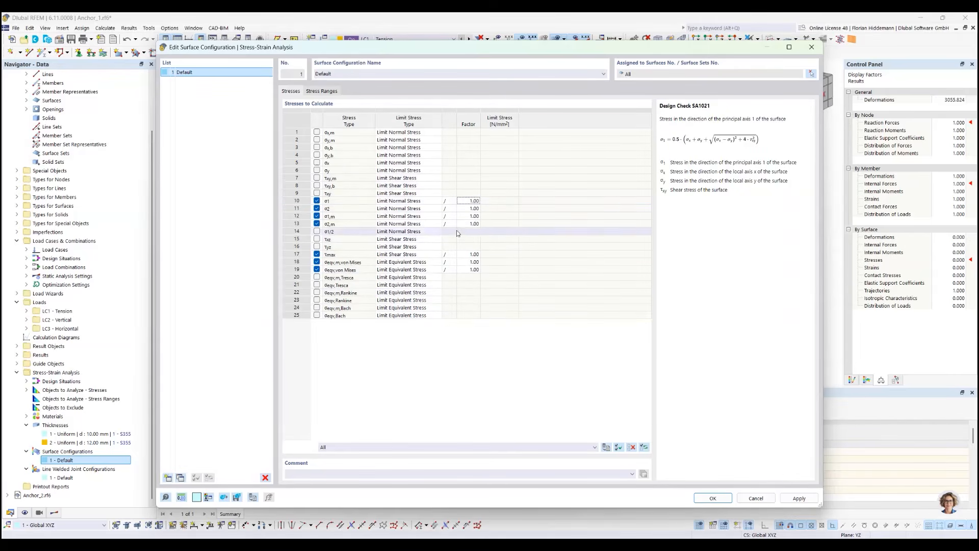
Change the operator for the limit normal stress of σ1 to multiplication (*) with a factor of 2
{"action": "left_click", "coordinate": [453, 202]}
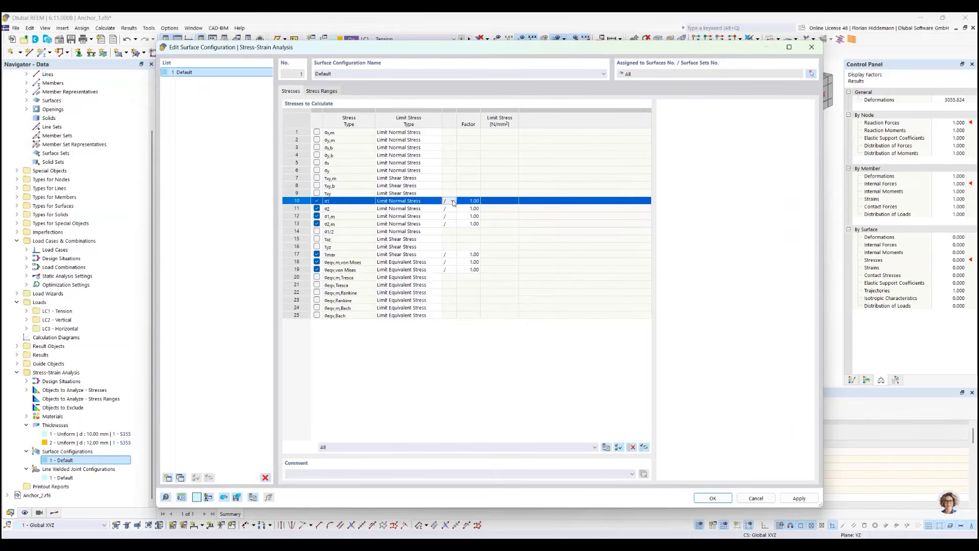
{"action": "left_click", "coordinate": [453, 203]}
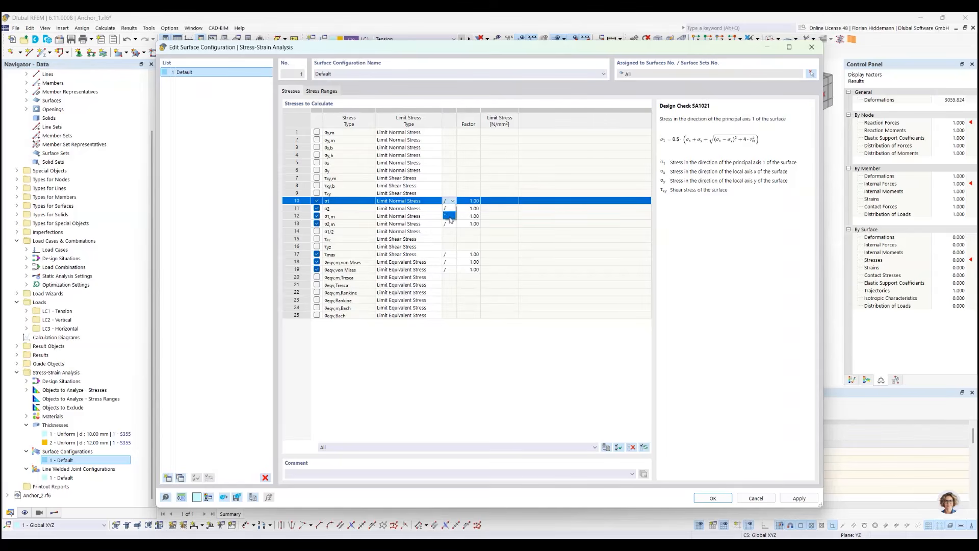
{"action": "left_click", "coordinate": [449, 217]}
{"action": "left_click", "coordinate": [476, 202]}
{"action": "type", "text": "2"}
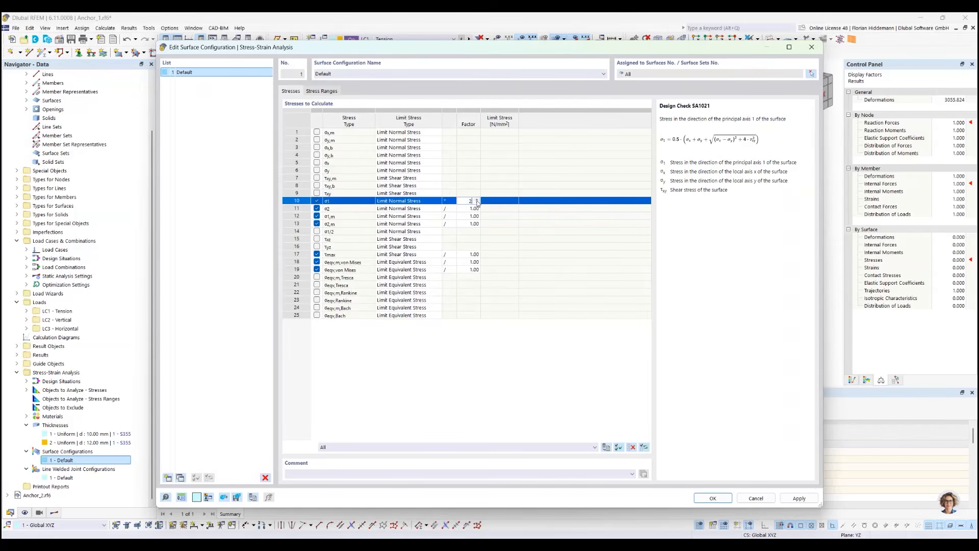
{"action": "left_click", "coordinate": [493, 364]}
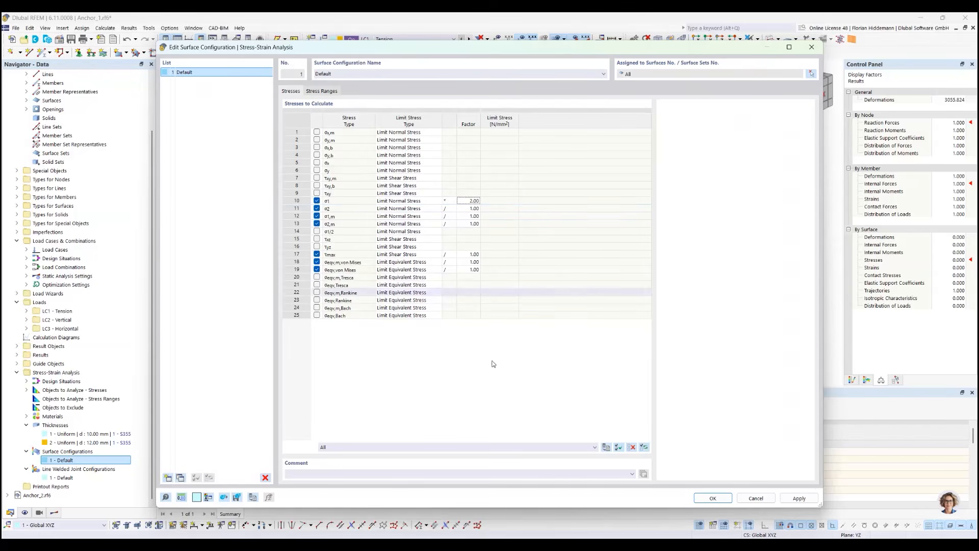
Restore the σ1 limit stress to division (/) by a factor of 1 and accept the surface configuration
{"action": "left_click", "coordinate": [452, 202]}
{"action": "left_click", "coordinate": [452, 201]}
{"action": "left_click", "coordinate": [452, 209]}
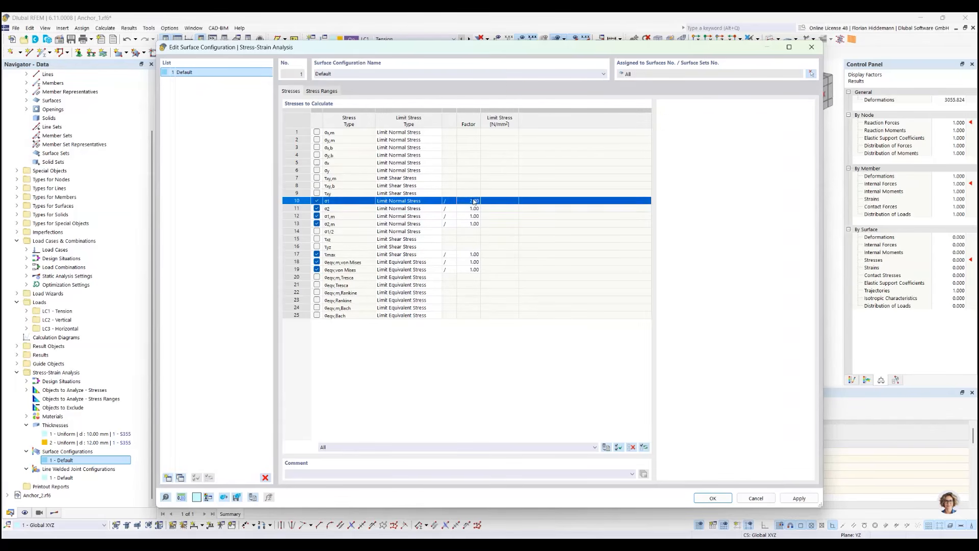
{"action": "double_click", "coordinate": [473, 201]}
{"action": "type", "text": "1"}
{"action": "left_click", "coordinate": [521, 372]}
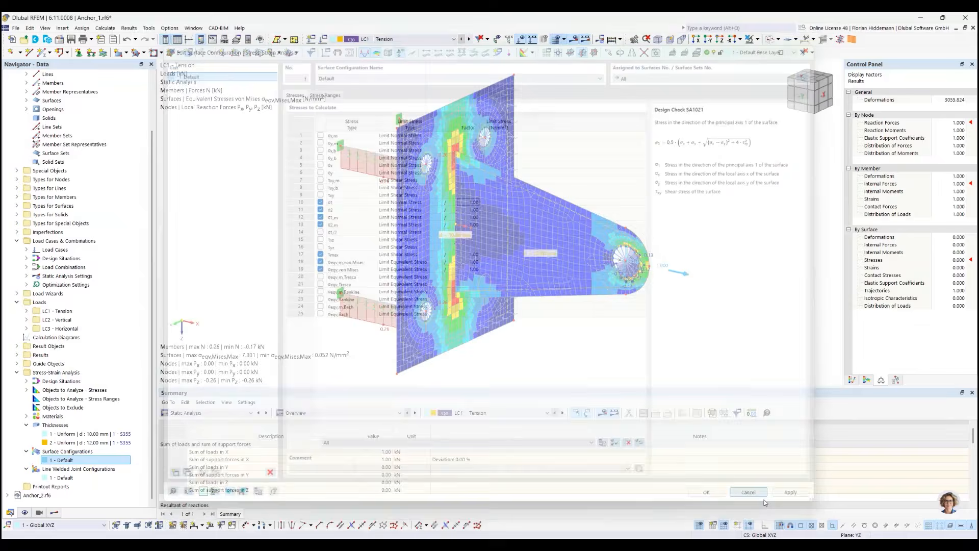
{"action": "left_click", "coordinate": [713, 498]}
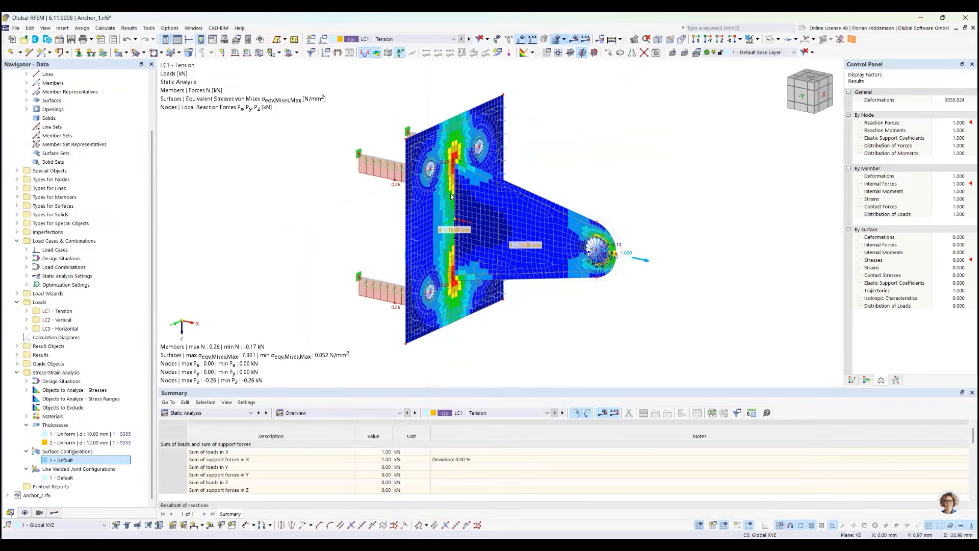
Review the limit stresses in the default line welded joint configuration and close it without changes
{"action": "middle_click_drag", "start_coordinate": [631, 180], "coordinate": [611, 182], "text": "ctrl"}
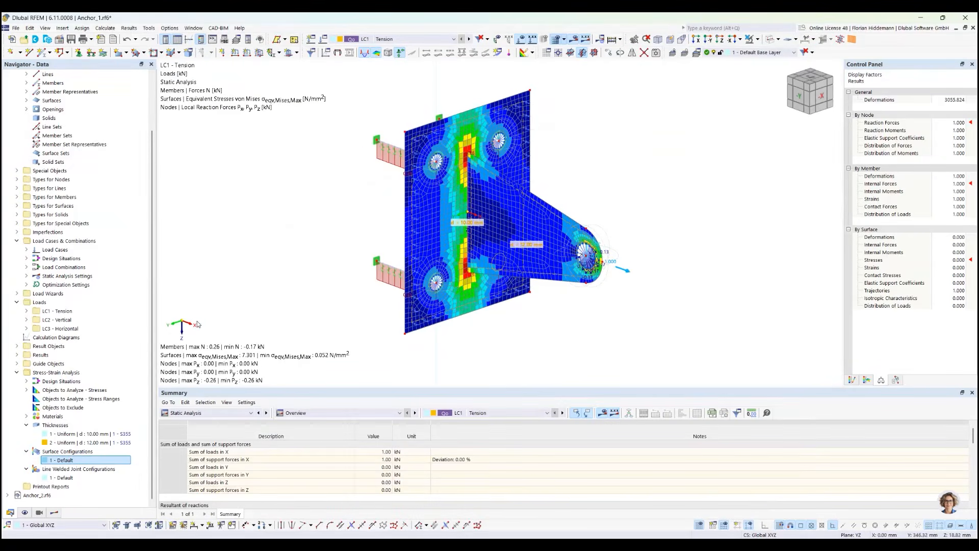
{"action": "left_click", "coordinate": [62, 478]}
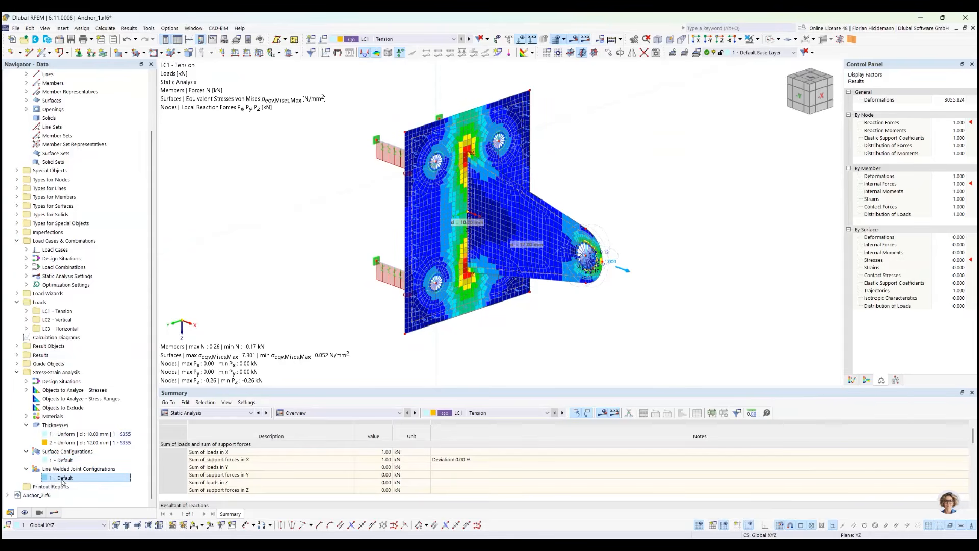
{"action": "right_click", "coordinate": [62, 478]}
{"action": "left_click", "coordinate": [124, 357]}
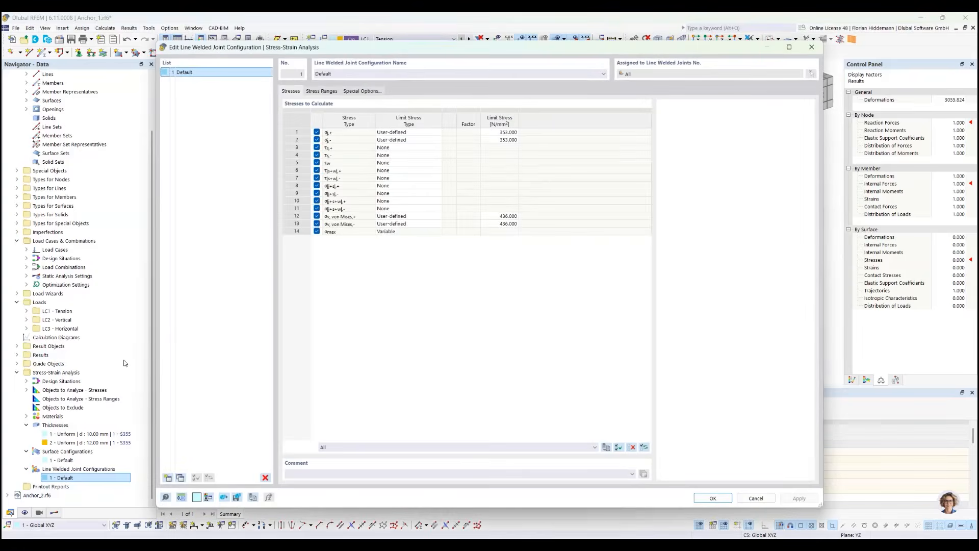
{"action": "left_click", "coordinate": [756, 498]}
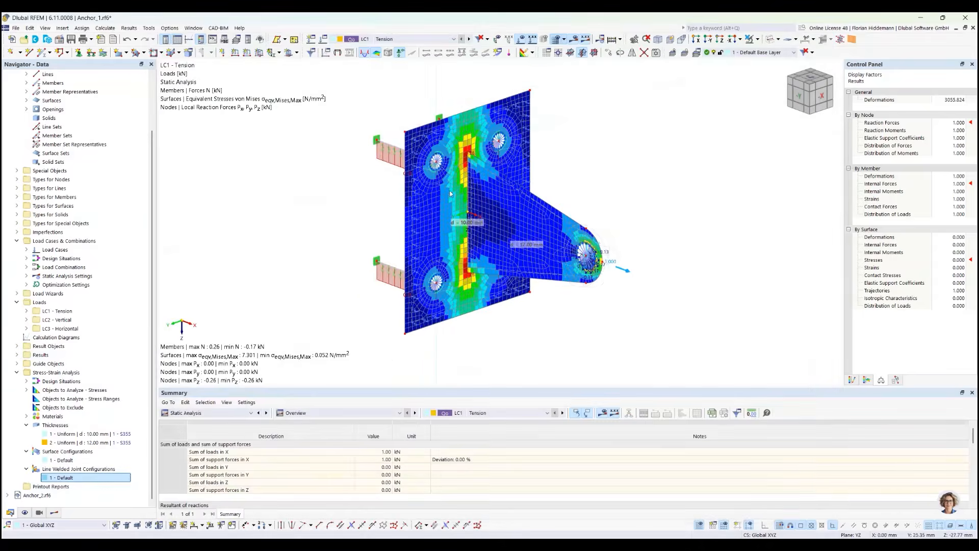
Hide the FE mesh and the calculation results to expose the weld line between the plate and the lug
{"action": "scroll", "coordinate": [376, 365], "scroll_direction": "up", "scroll_amount": 2}
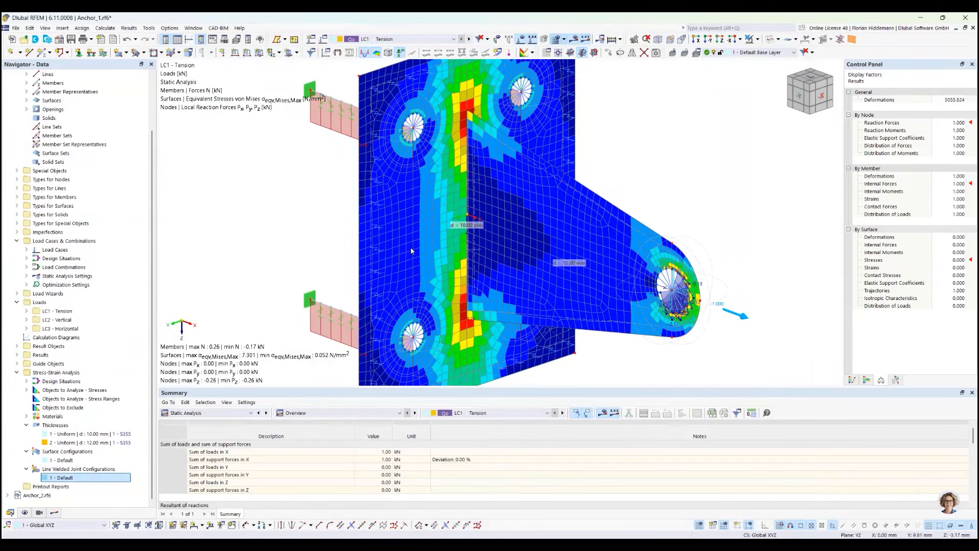
{"action": "left_click", "coordinate": [554, 40]}
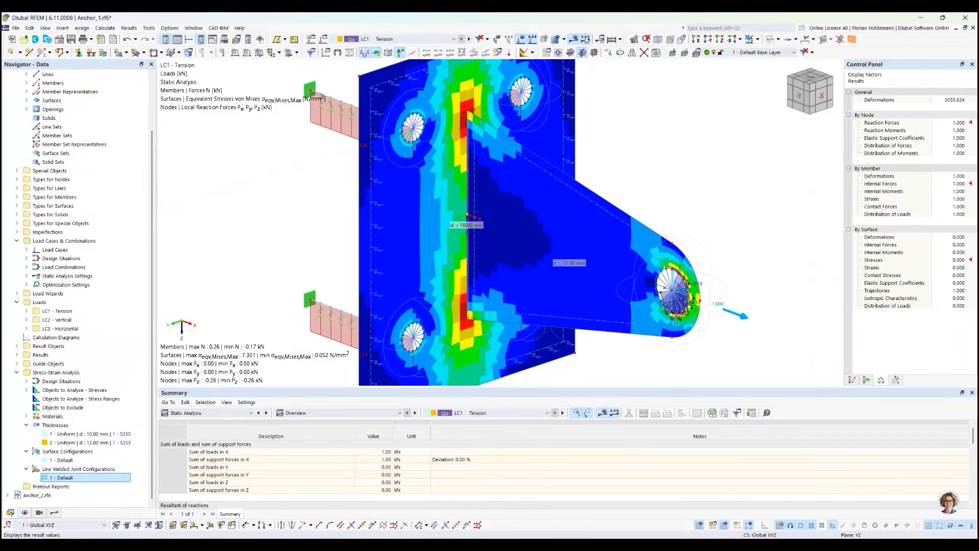
{"action": "left_click", "coordinate": [574, 40]}
{"action": "scroll", "coordinate": [529, 182], "scroll_direction": "up", "scroll_amount": 3}
{"action": "scroll", "coordinate": [530, 181], "scroll_direction": "down", "scroll_amount": 1}
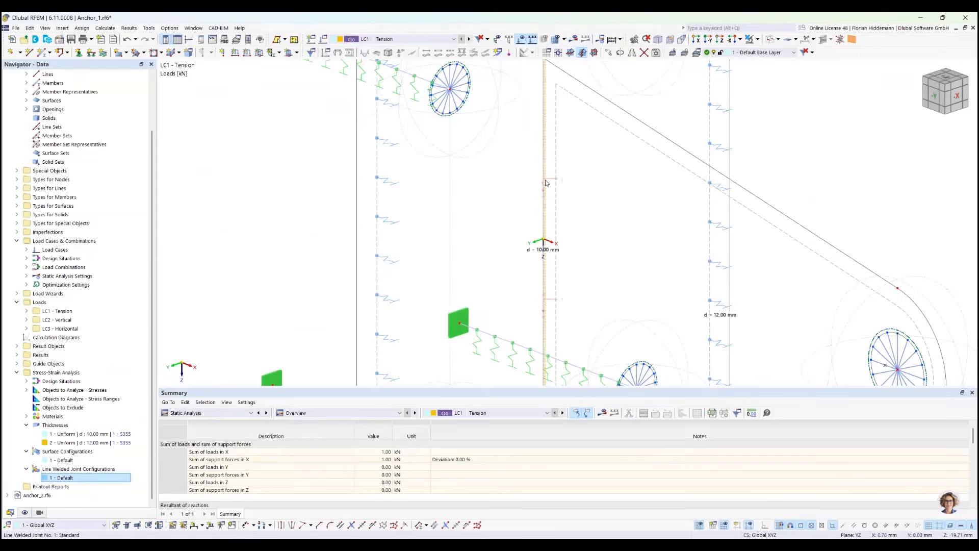
Open the line welded joint between the plate and the lug for editing and review its main weld parameters
{"action": "scroll", "coordinate": [545, 183], "scroll_direction": "down", "scroll_amount": 3}
{"action": "scroll", "coordinate": [546, 183], "scroll_direction": "up", "scroll_amount": 3}
{"action": "right_click", "coordinate": [545, 183]}
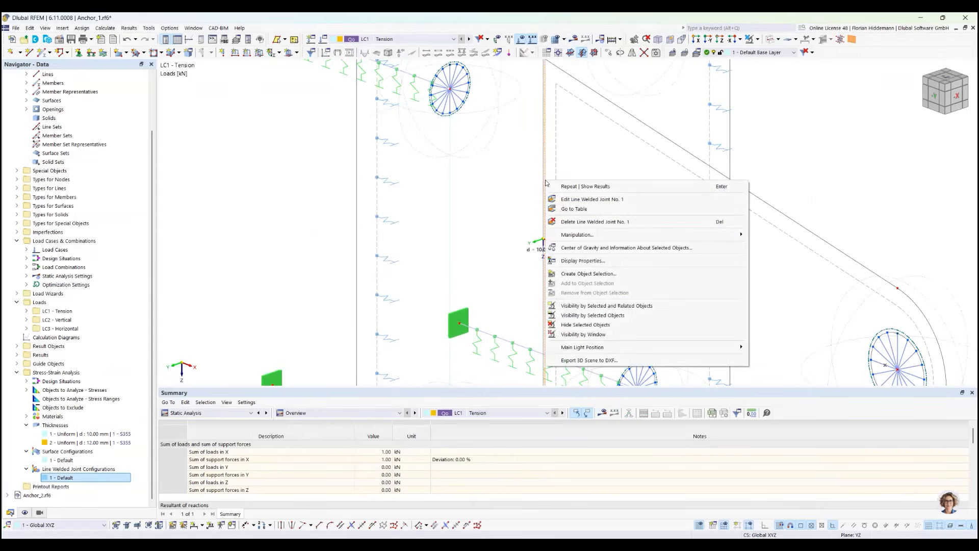
{"action": "left_click", "coordinate": [574, 204]}
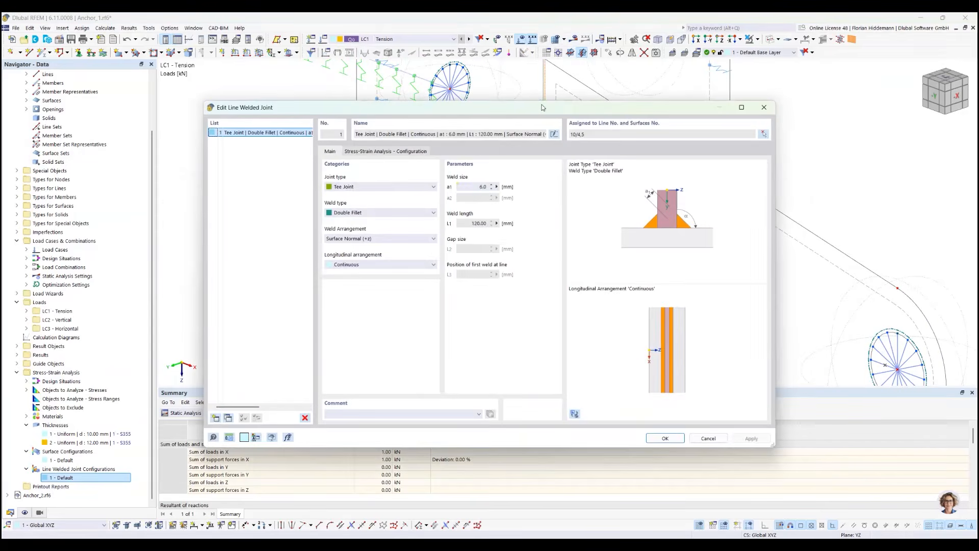
{"action": "left_click_drag", "start_coordinate": [543, 102], "coordinate": [509, 140]}
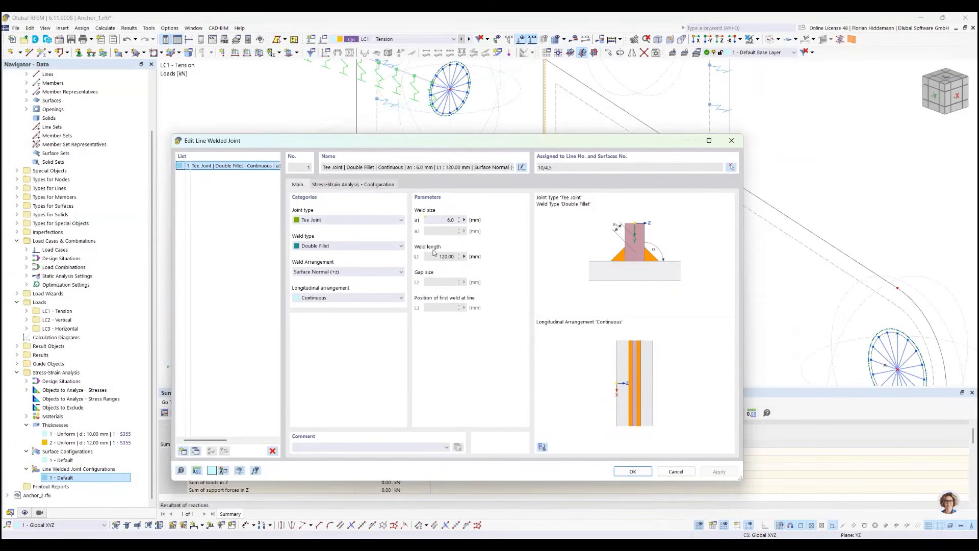
Check the global parameters available for the weld size a1 and close the parameter list without changes
{"action": "left_click", "coordinate": [466, 222]}
{"action": "left_click", "coordinate": [465, 221]}
{"action": "left_click", "coordinate": [499, 231]}
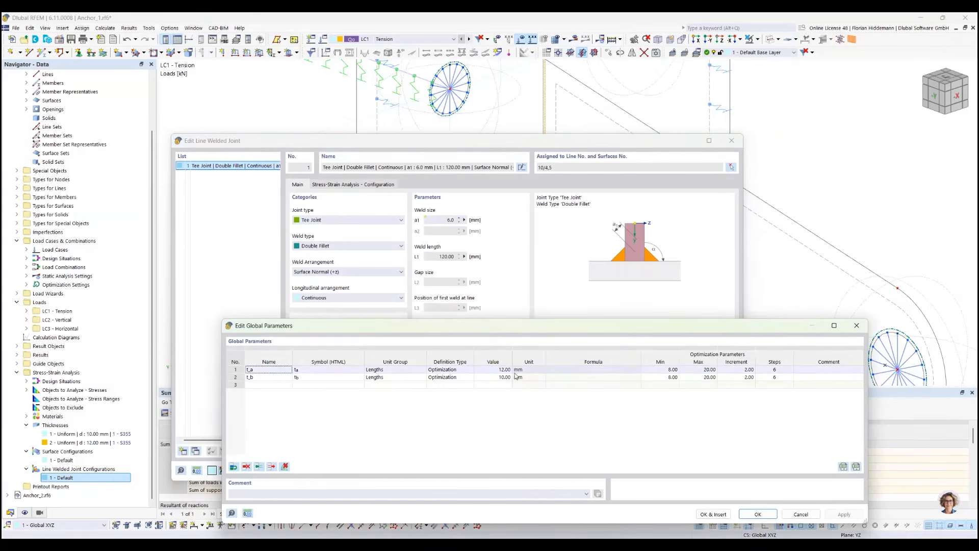
{"action": "left_click", "coordinate": [798, 513]}
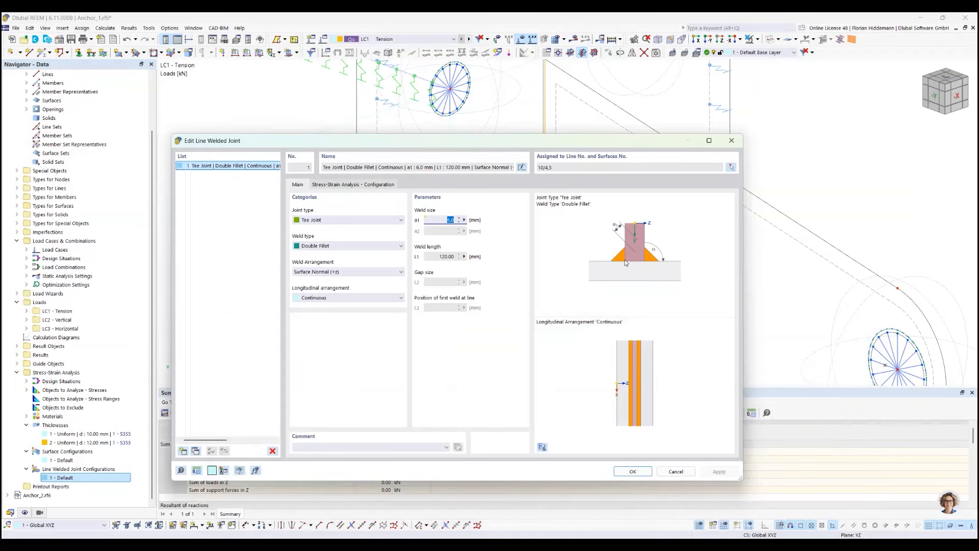
Open the weld's Default stress-strain configuration and consult the Dlubal Knowledge Base article on fillet weld verification to EN 1993-1-8
{"action": "left_click", "coordinate": [345, 185]}
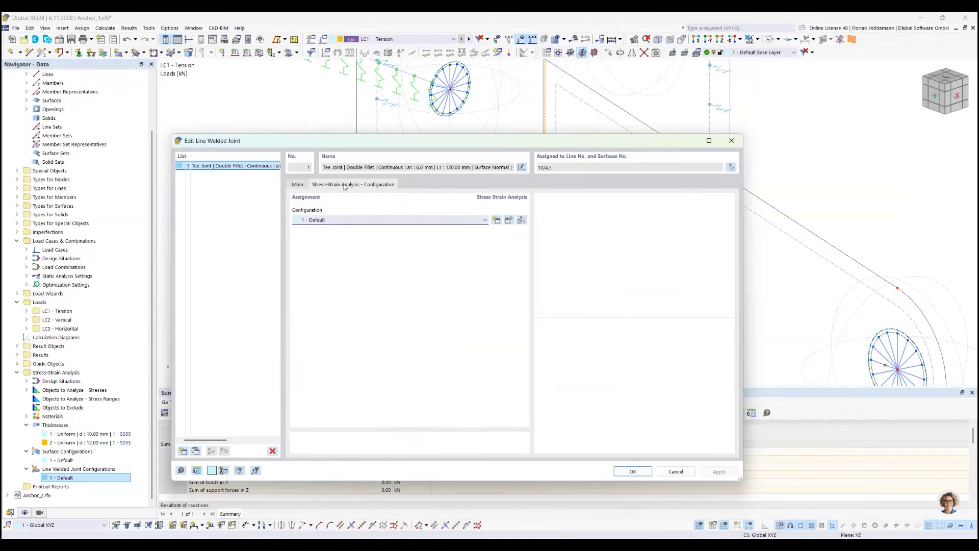
{"action": "left_click", "coordinate": [509, 220]}
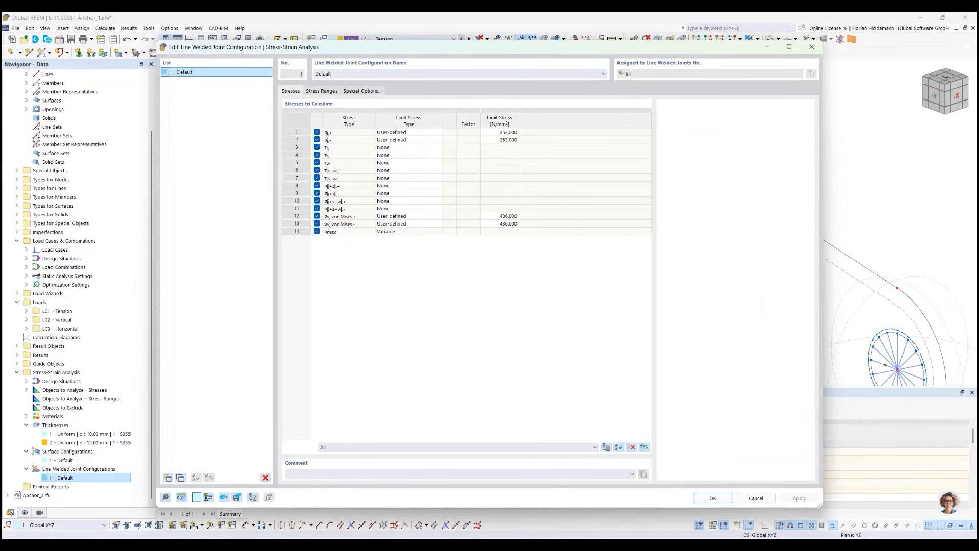
{"action": "left_click_drag", "start_coordinate": [1, 35], "coordinate": [632, 57]}
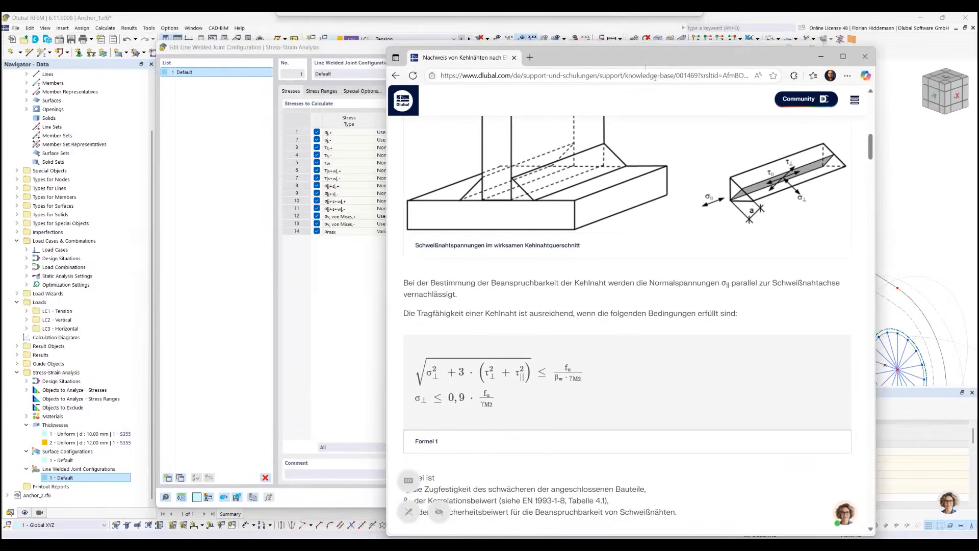
{"action": "scroll", "coordinate": [758, 165], "scroll_direction": "up", "scroll_amount": 6}
{"action": "scroll", "coordinate": [734, 270], "scroll_direction": "up", "scroll_amount": 6}
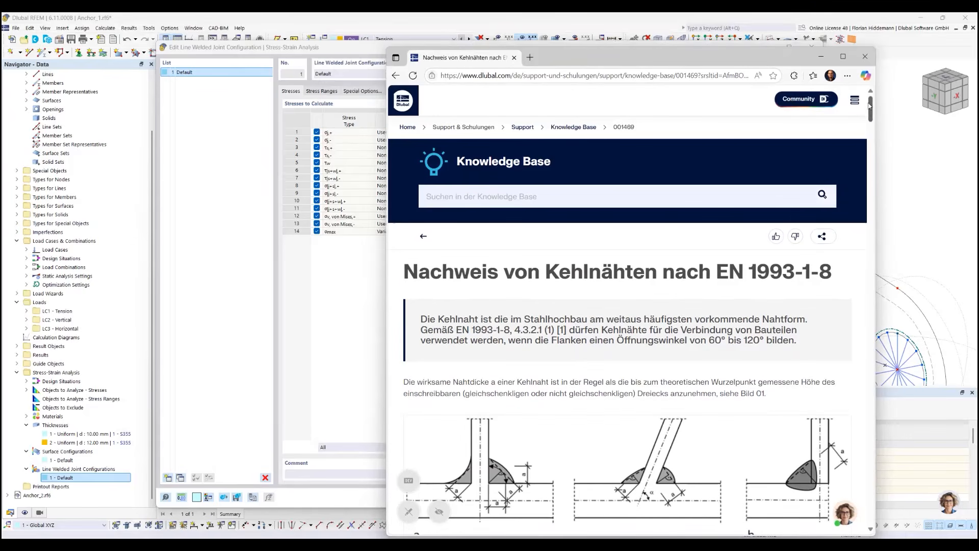
{"action": "left_click_drag", "start_coordinate": [870, 109], "coordinate": [872, 151]}
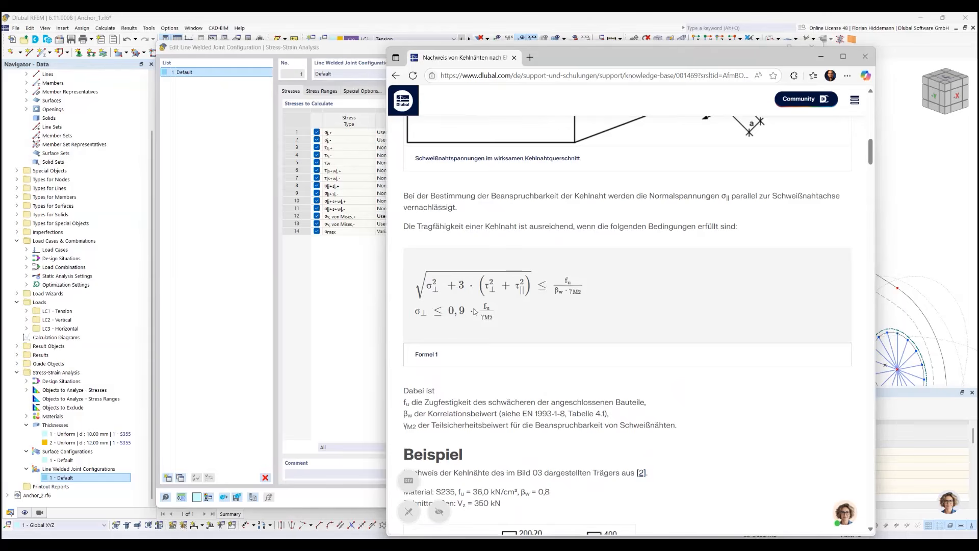
{"action": "scroll", "coordinate": [542, 303], "scroll_direction": "down", "scroll_amount": 5}
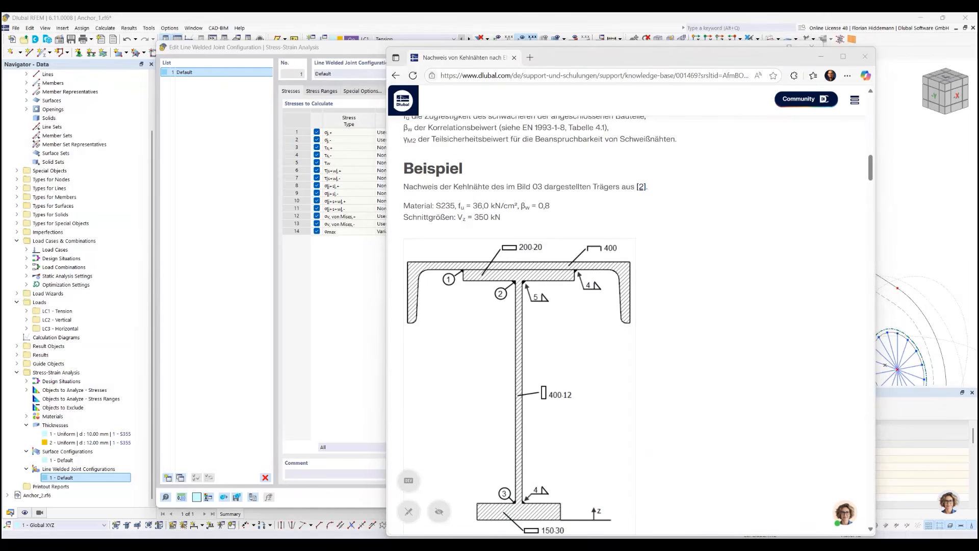
Switch to the Excel limit value sheet to check the sigma_v formula, and accept the weld configuration and the line welded joint in RFEM
{"action": "left_click_drag", "start_coordinate": [2, 306], "coordinate": [375, 129]}
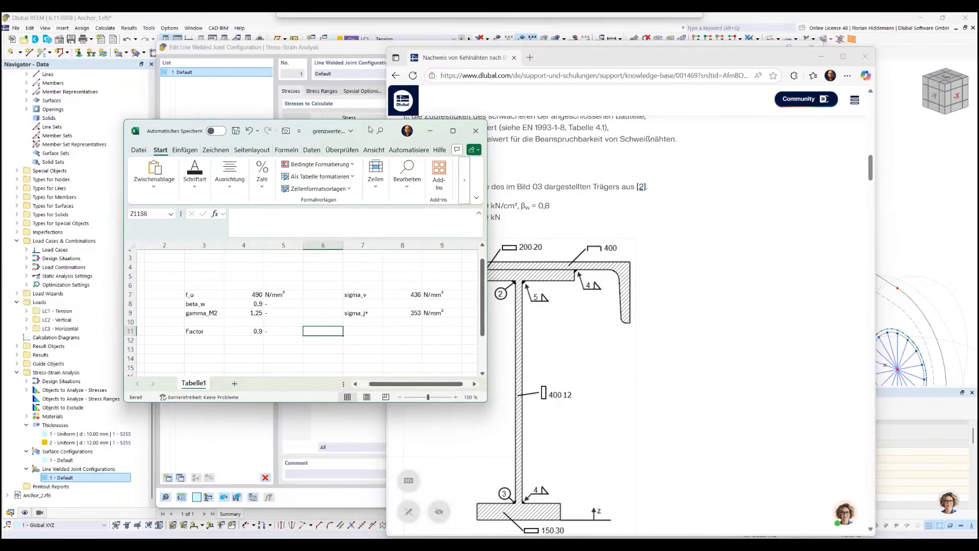
{"action": "left_click", "coordinate": [822, 58]}
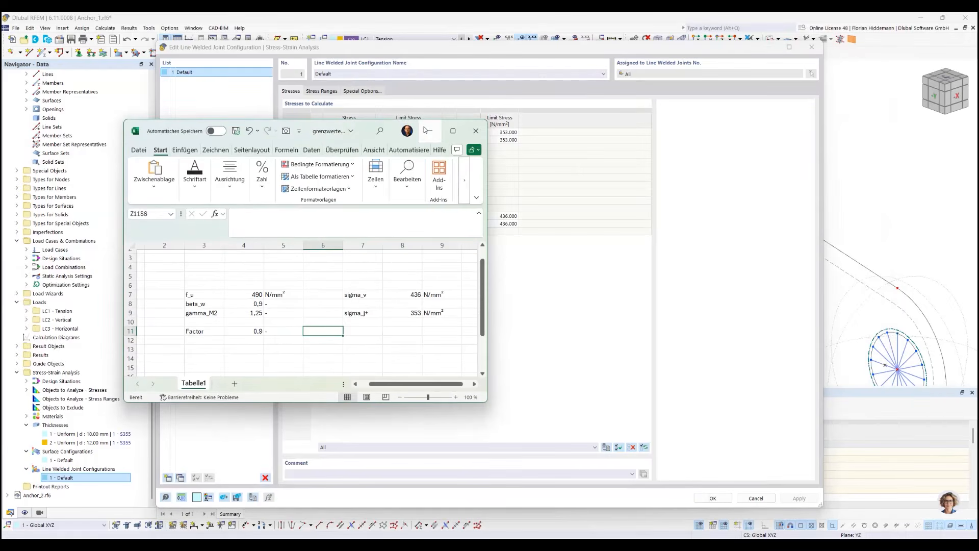
{"action": "left_click_drag", "start_coordinate": [370, 130], "coordinate": [781, 198]}
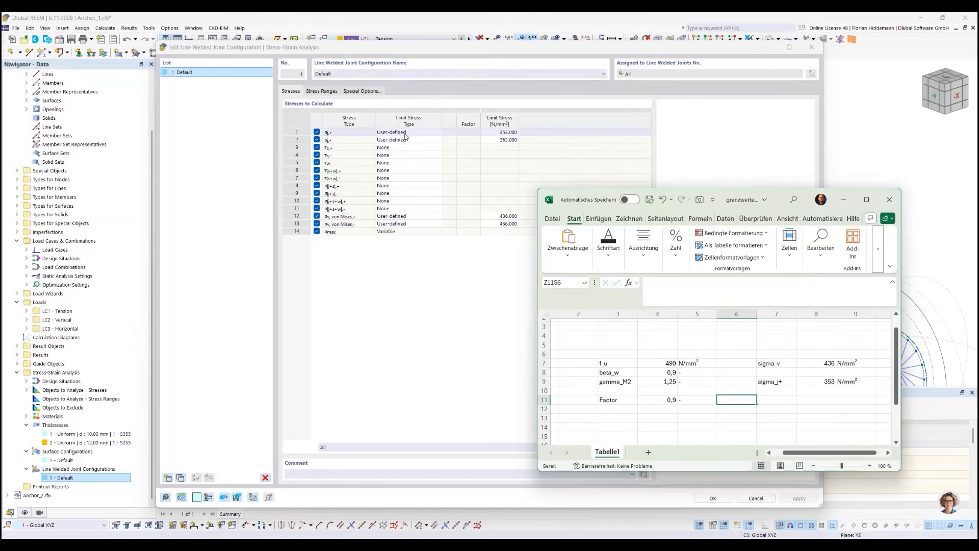
{"action": "left_click", "coordinate": [671, 352]}
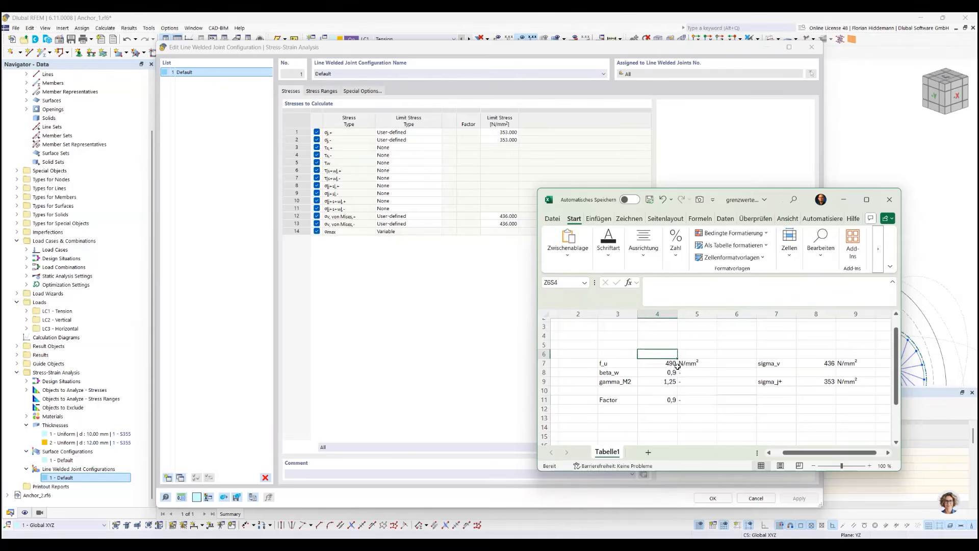
{"action": "left_click", "coordinate": [816, 363]}
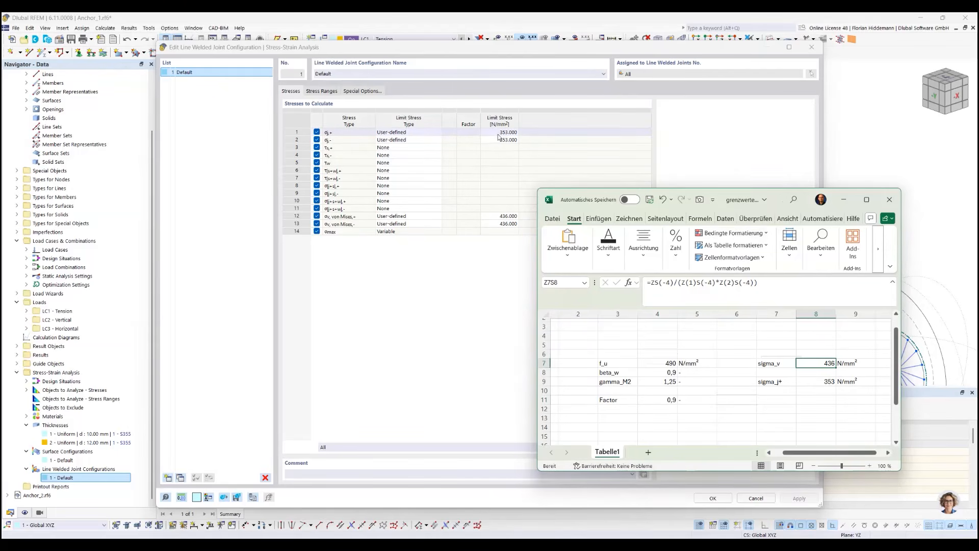
{"action": "left_click", "coordinate": [848, 199]}
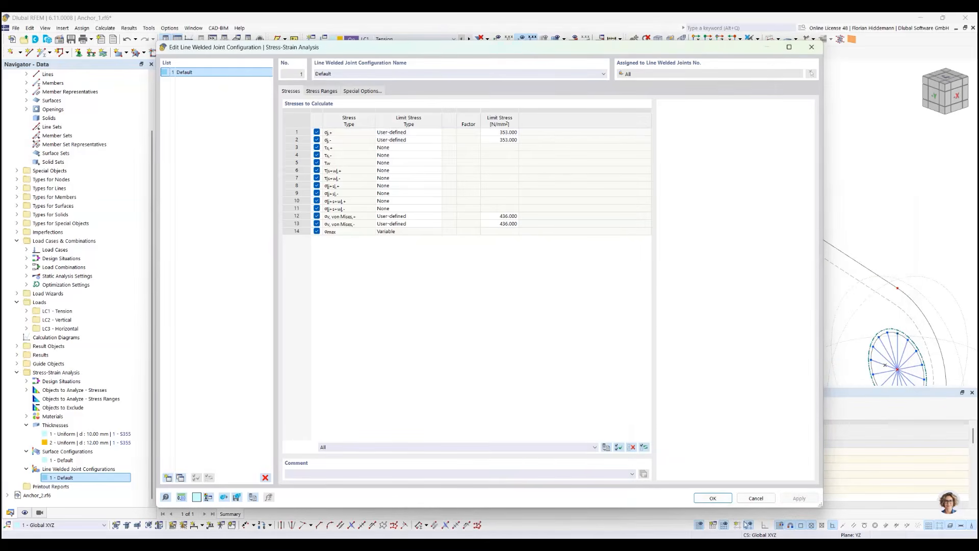
{"action": "left_click", "coordinate": [728, 499]}
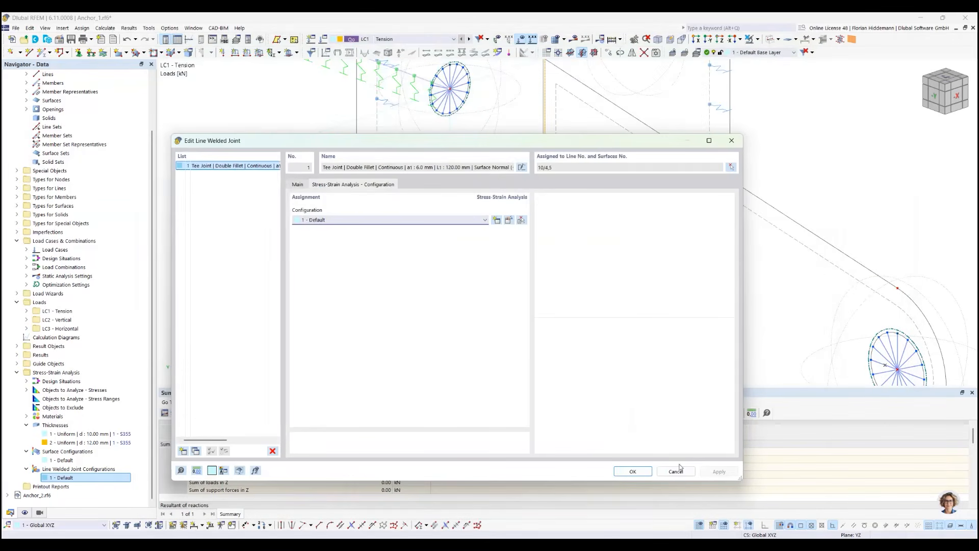
{"action": "left_click", "coordinate": [632, 472]}
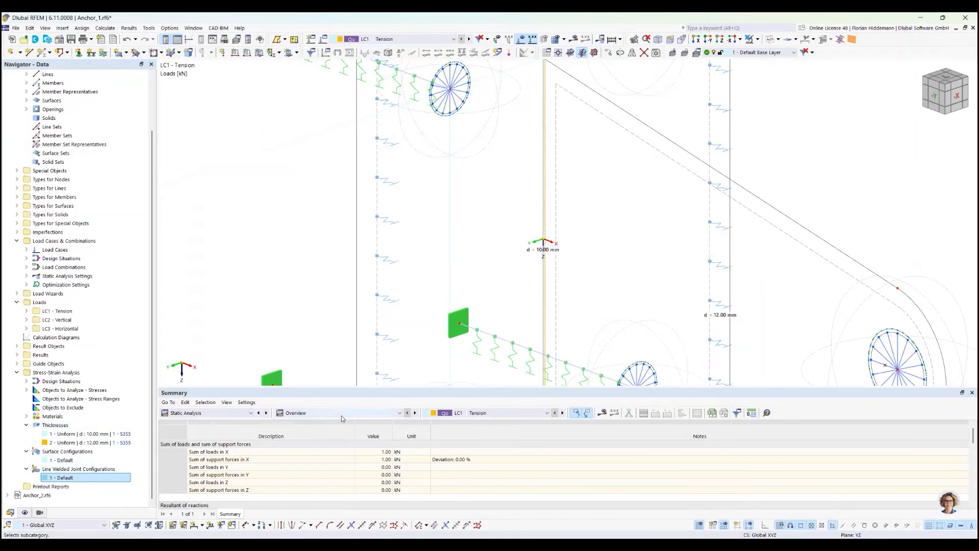
Show the Stress-Strain Analysis input data in the table below the full model
{"action": "scroll", "coordinate": [404, 245], "scroll_direction": "down", "scroll_amount": 4}
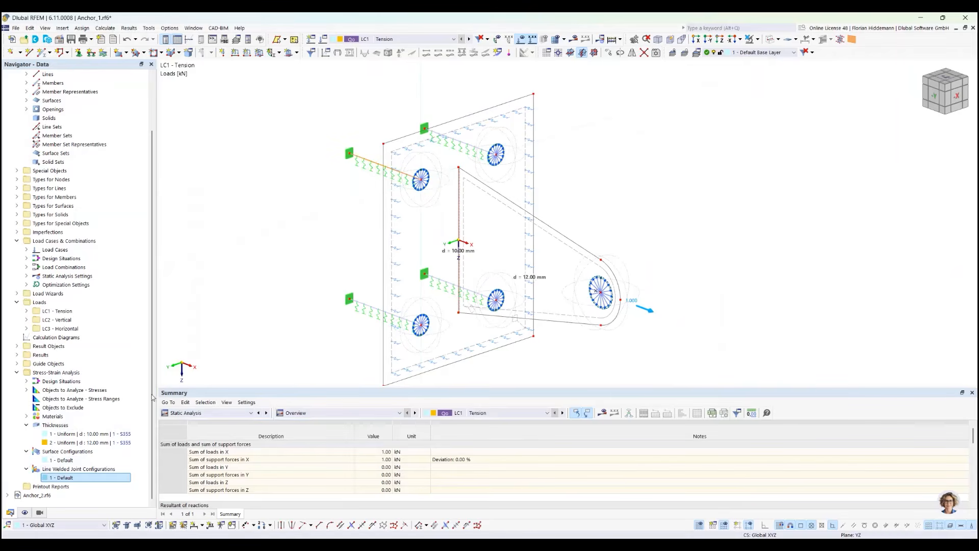
{"action": "left_click", "coordinate": [212, 413]}
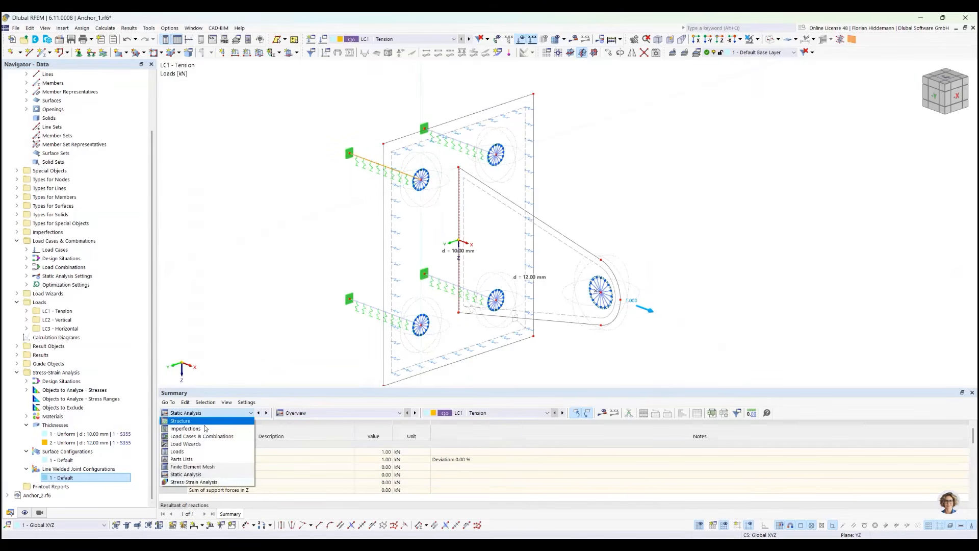
{"action": "left_click", "coordinate": [191, 482]}
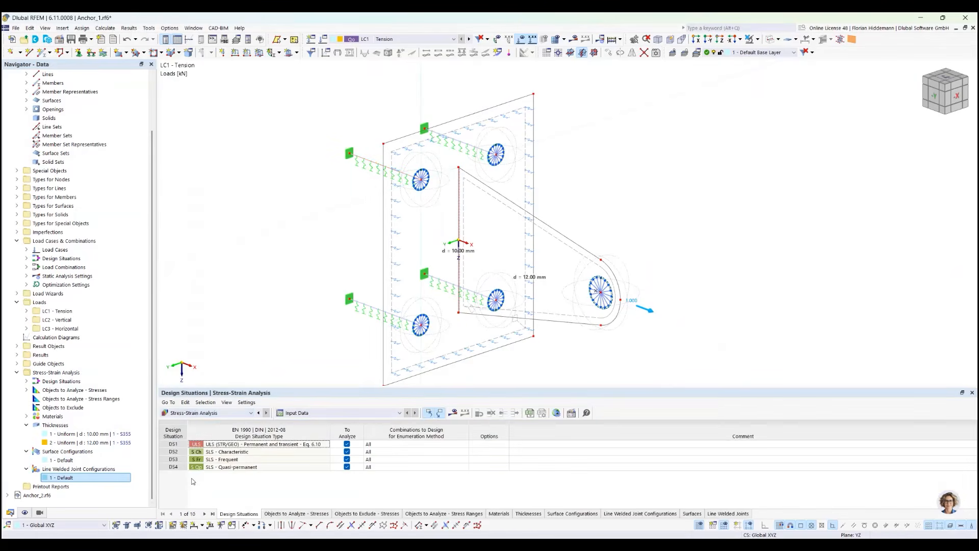
{"action": "left_click", "coordinate": [375, 413]}
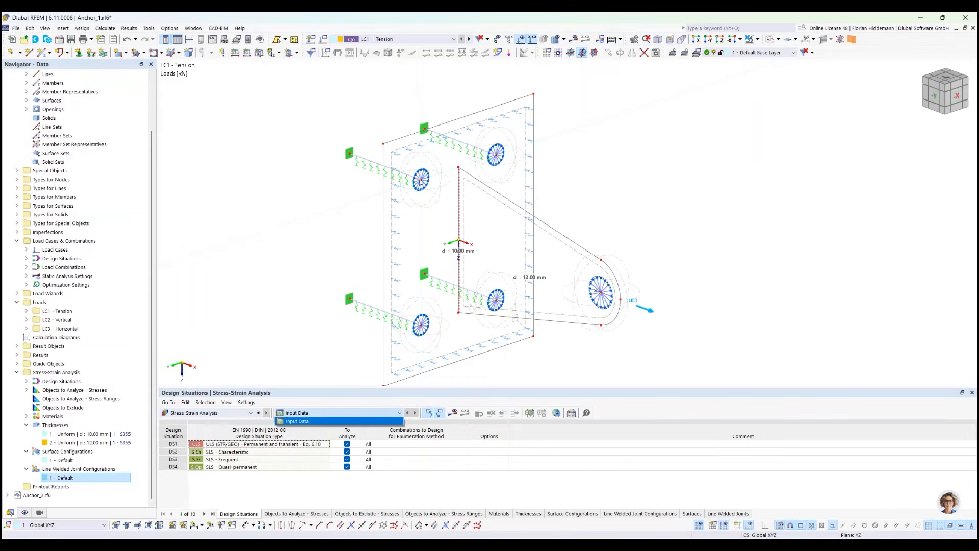
{"action": "left_click", "coordinate": [488, 203]}
Review the nonlinearity, section and stress-strain configuration of a spoke member in the upper plate hole, and cancel the member dialog
{"action": "scroll", "coordinate": [413, 181], "scroll_direction": "up", "scroll_amount": 3}
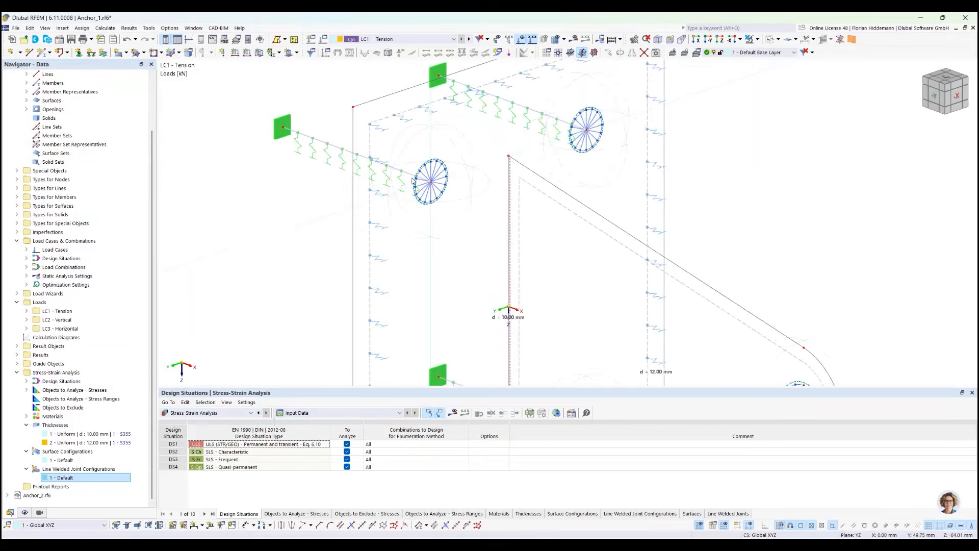
{"action": "scroll", "coordinate": [414, 180], "scroll_direction": "up", "scroll_amount": 3}
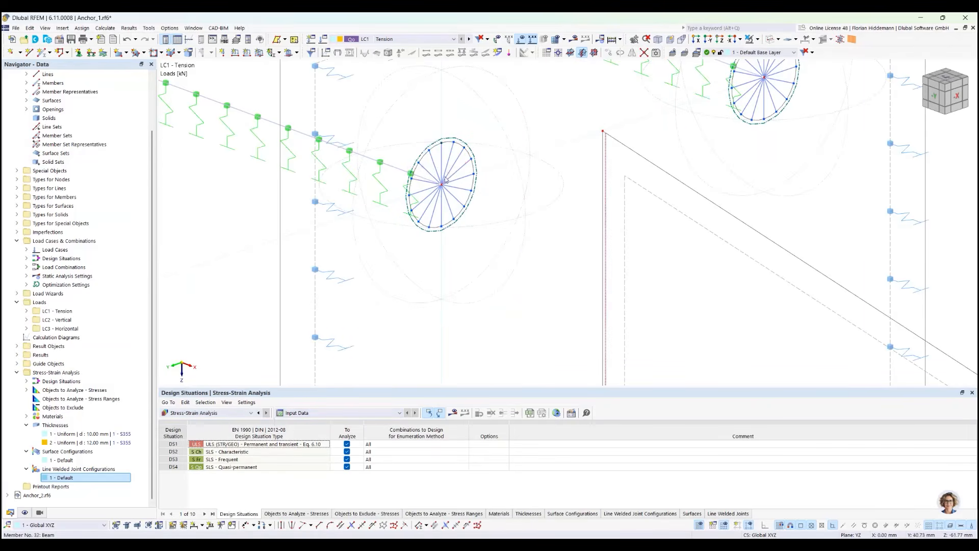
{"action": "right_click", "coordinate": [454, 176]}
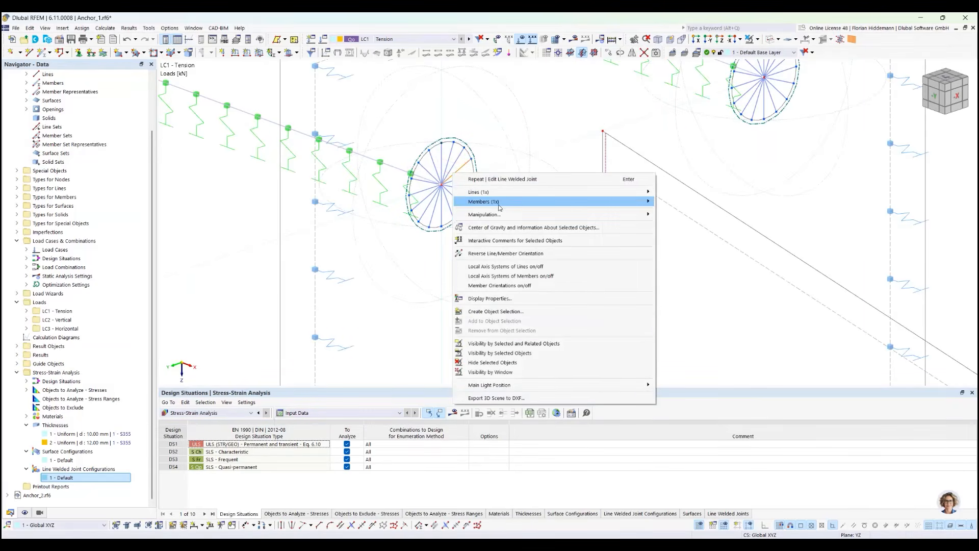
{"action": "mouse_move", "coordinate": [633, 198]}
{"action": "left_click", "coordinate": [706, 202]}
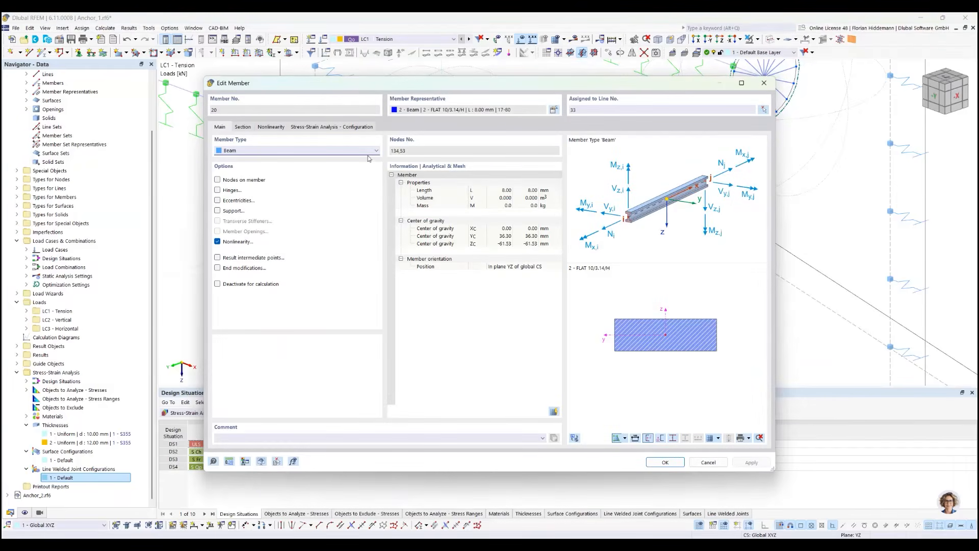
{"action": "left_click", "coordinate": [342, 127]}
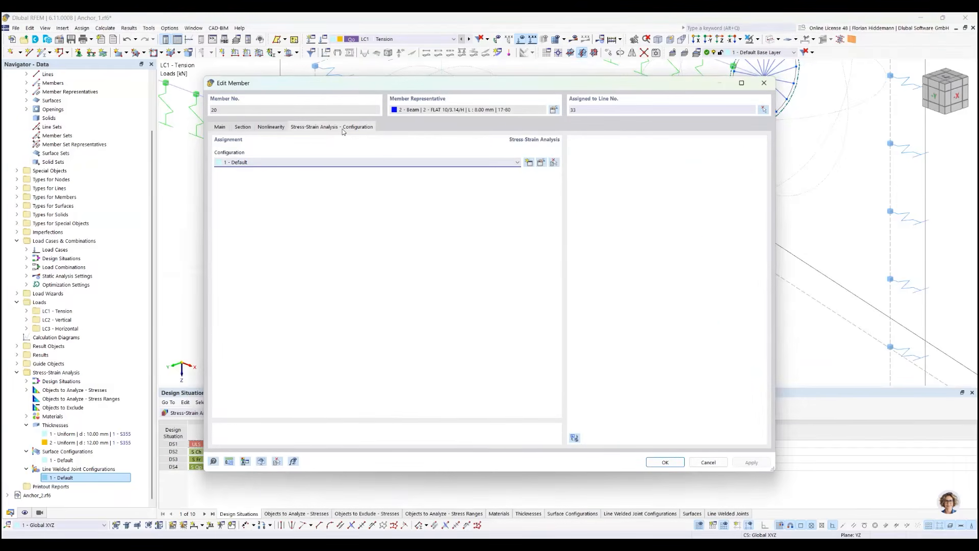
{"action": "left_click", "coordinate": [284, 127]}
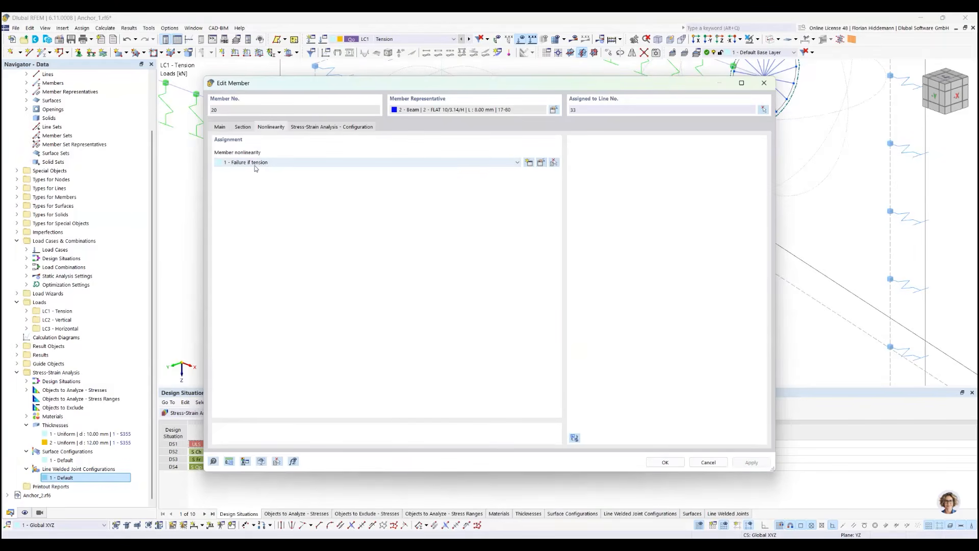
{"action": "left_click", "coordinate": [245, 127]}
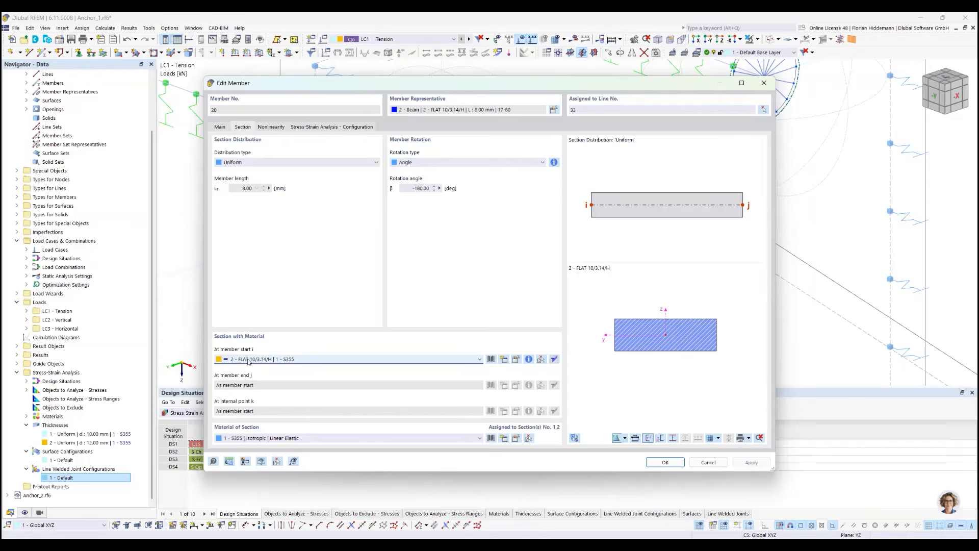
{"action": "left_click", "coordinate": [327, 128]}
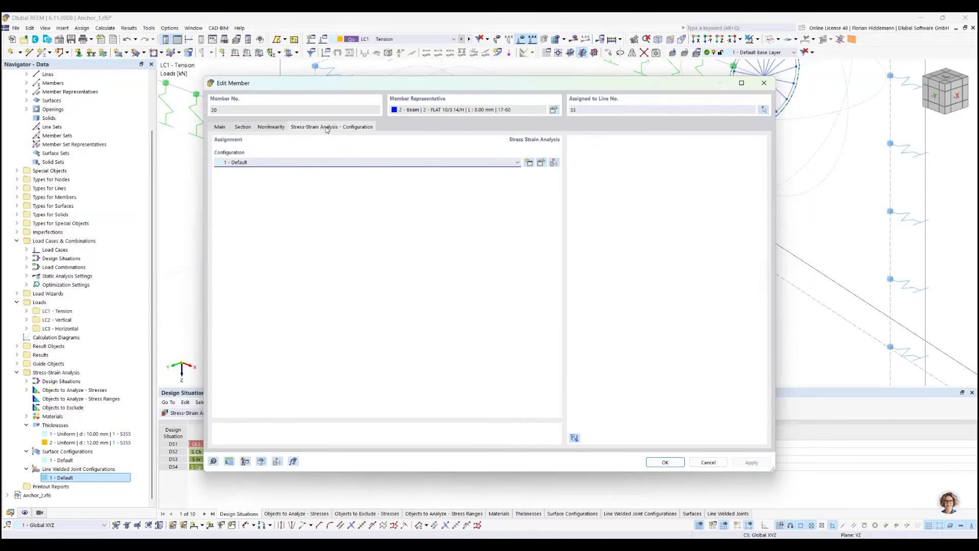
{"action": "left_click", "coordinate": [709, 462]}
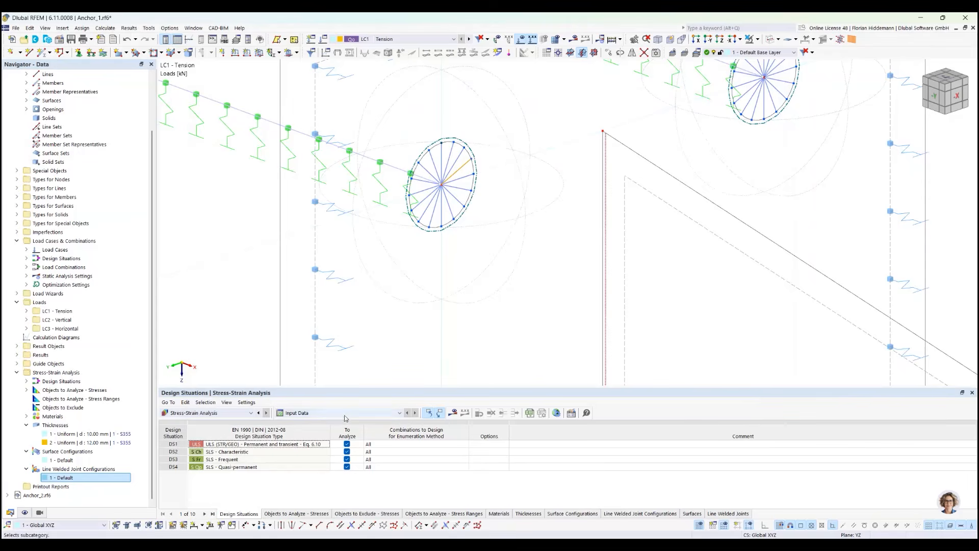
Show the Objects to Analyze - Stresses table, select the selected-objects cell for Members and examine the model's members from the side
{"action": "scroll", "coordinate": [258, 267], "scroll_direction": "down", "scroll_amount": 5}
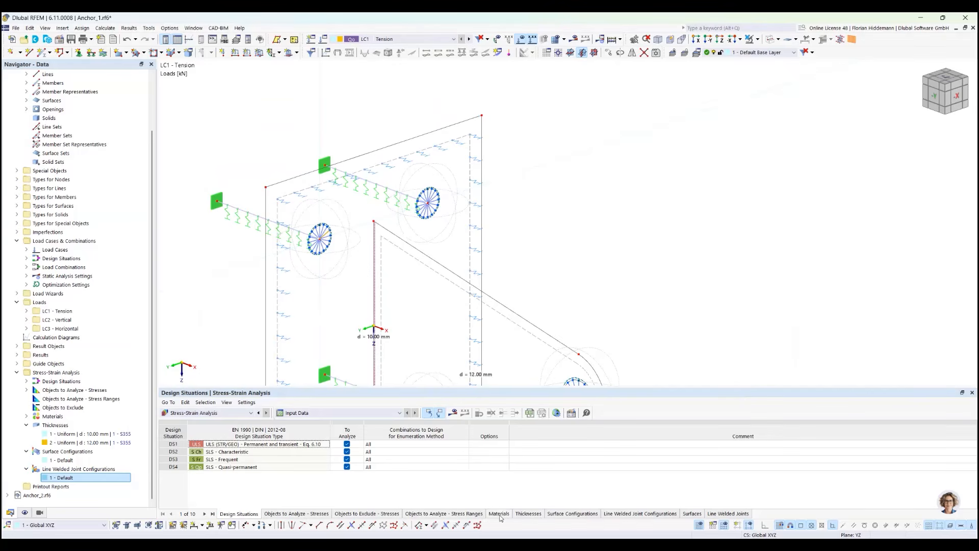
{"action": "left_click", "coordinate": [322, 513]}
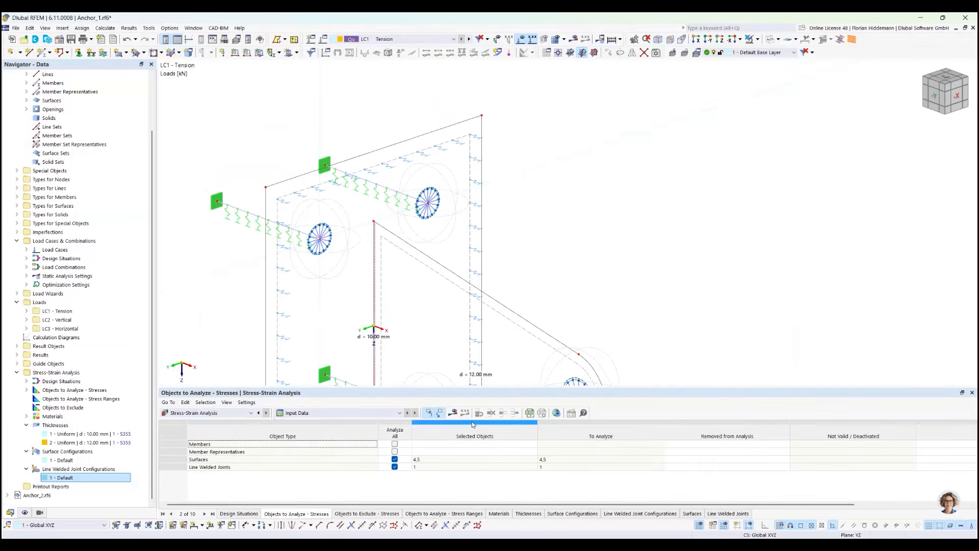
{"action": "left_click", "coordinate": [472, 444]}
{"action": "middle_click_drag", "start_coordinate": [213, 289], "coordinate": [291, 262]}
{"action": "middle_click_drag", "start_coordinate": [291, 262], "coordinate": [344, 262], "text": "ctrl"}
{"action": "scroll", "coordinate": [417, 305], "scroll_direction": "down", "scroll_amount": 3}
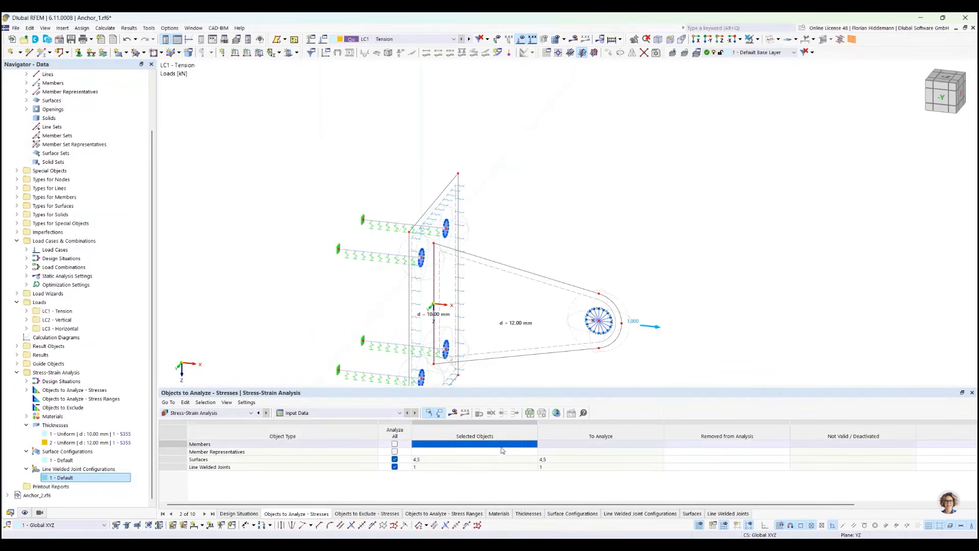
Assign the four anchor members 81-84 to the stress analysis as the selected member objects
{"action": "left_click", "coordinate": [531, 444]}
{"action": "left_click", "coordinate": [533, 444]}
{"action": "left_click", "coordinate": [384, 222]}
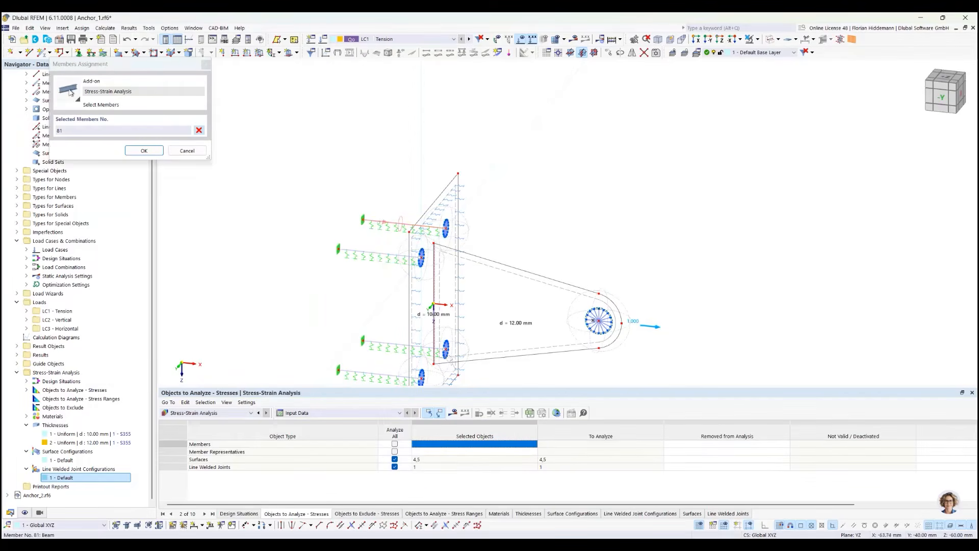
{"action": "left_click", "coordinate": [374, 252]}
{"action": "left_click", "coordinate": [399, 347]}
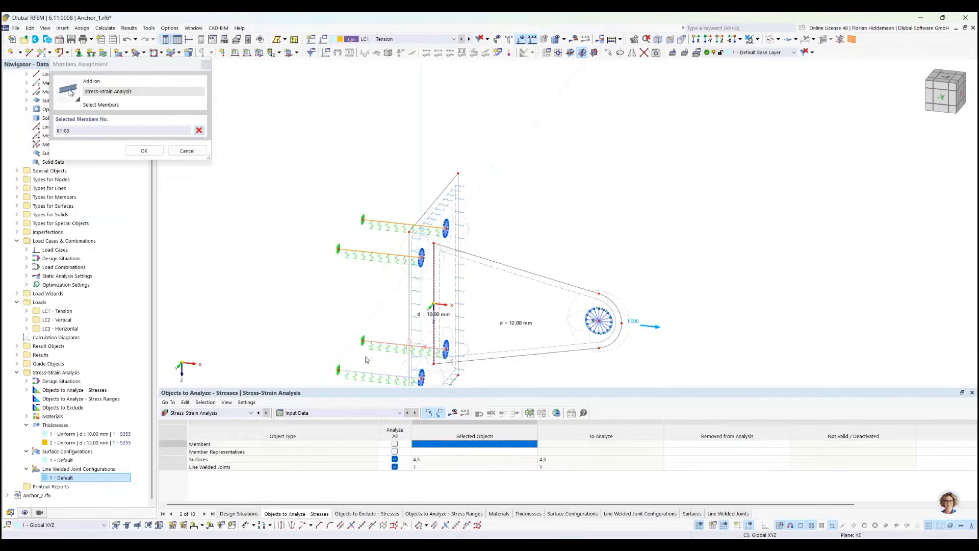
{"action": "left_click", "coordinate": [382, 374]}
{"action": "left_click", "coordinate": [144, 151]}
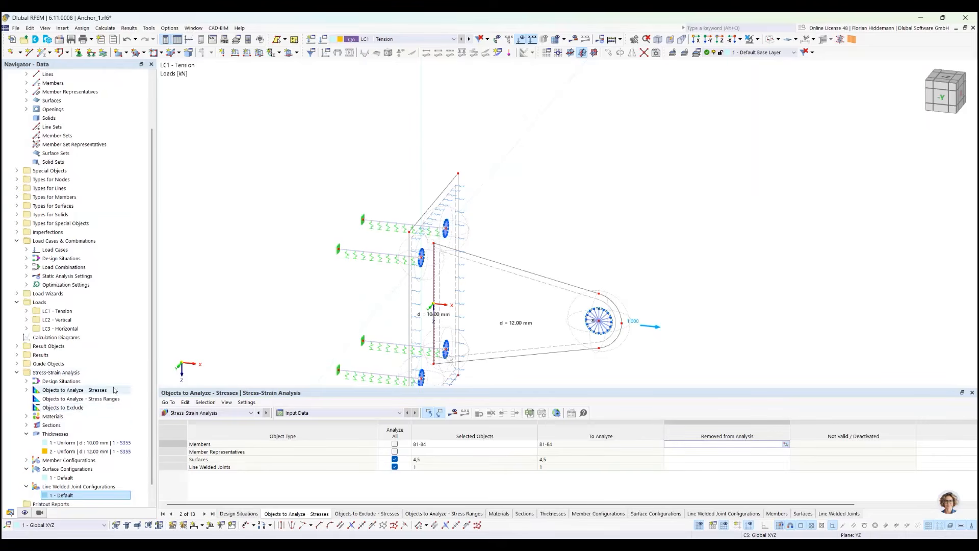
Examine the sections listed under Stress-Strain Analysis and open the Default member configuration for editing
{"action": "scroll", "coordinate": [36, 393], "scroll_direction": "down", "scroll_amount": 1}
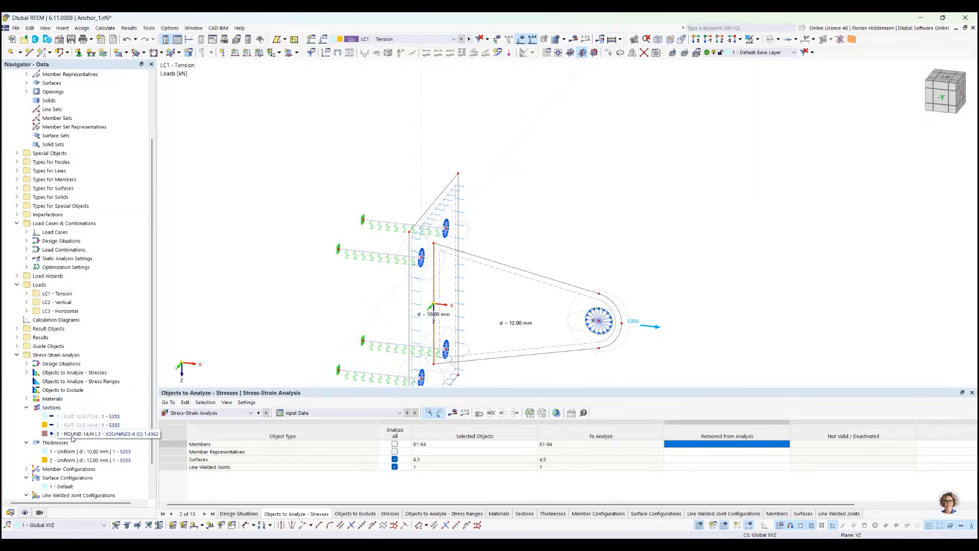
{"action": "scroll", "coordinate": [57, 416], "scroll_direction": "down", "scroll_amount": 2}
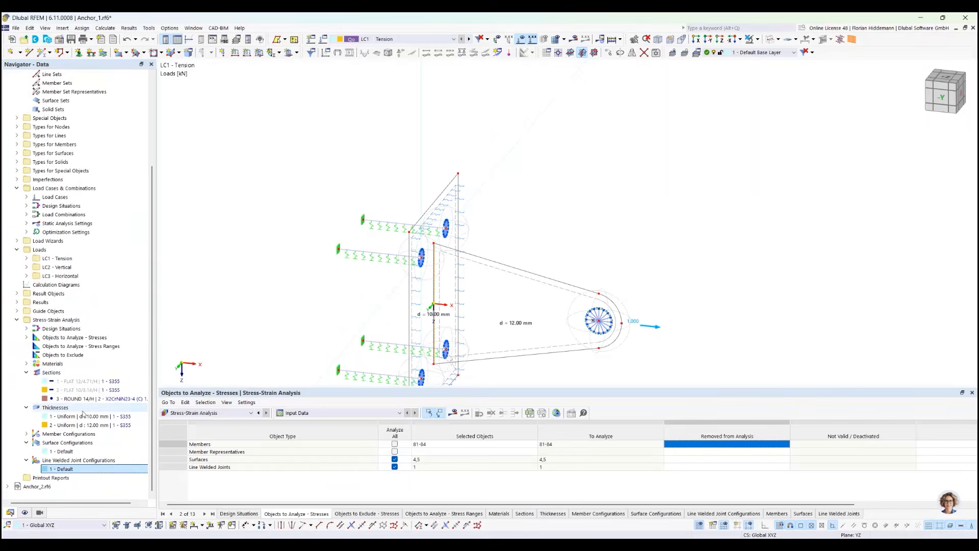
{"action": "left_click", "coordinate": [26, 433]}
{"action": "left_click", "coordinate": [65, 442]}
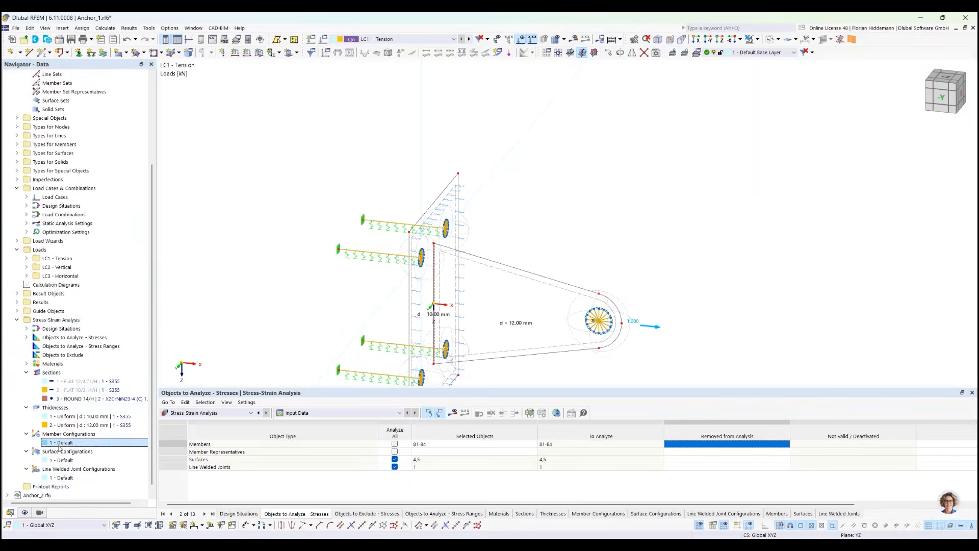
{"action": "right_click", "coordinate": [65, 442]}
{"action": "left_click", "coordinate": [112, 327]}
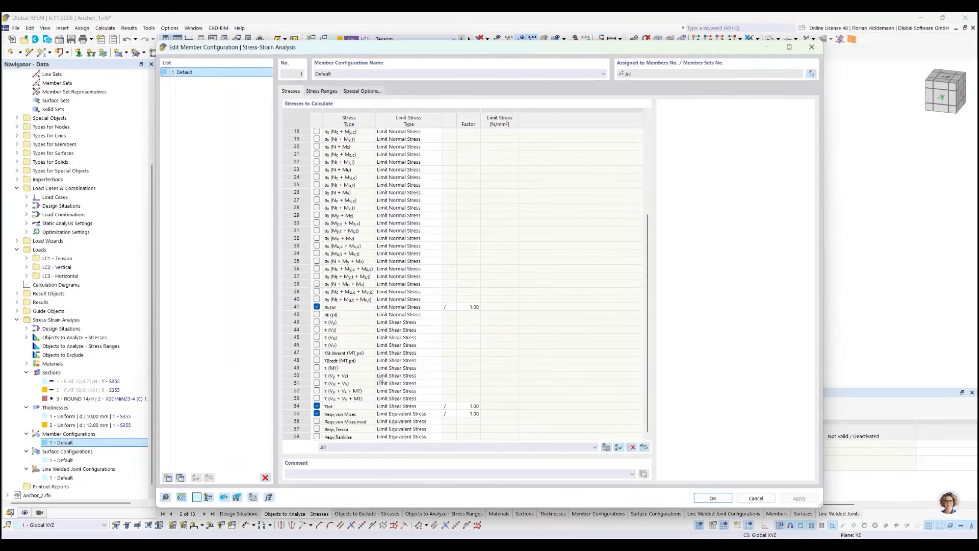
Review the stress types to calculate and their limit stress types in the member configuration, and cancel the dialog
{"action": "scroll", "coordinate": [374, 207], "scroll_direction": "up", "scroll_amount": 6}
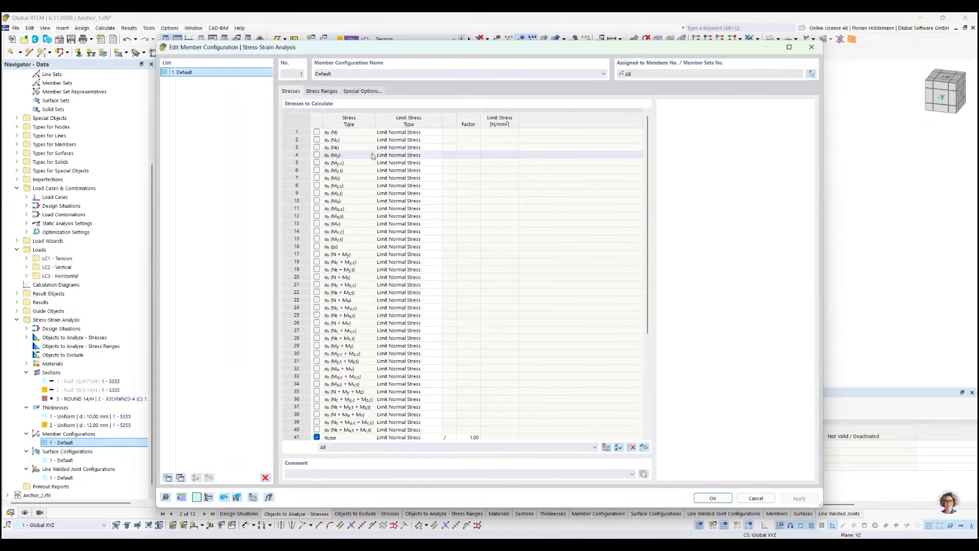
{"action": "scroll", "coordinate": [469, 326], "scroll_direction": "down", "scroll_amount": 6}
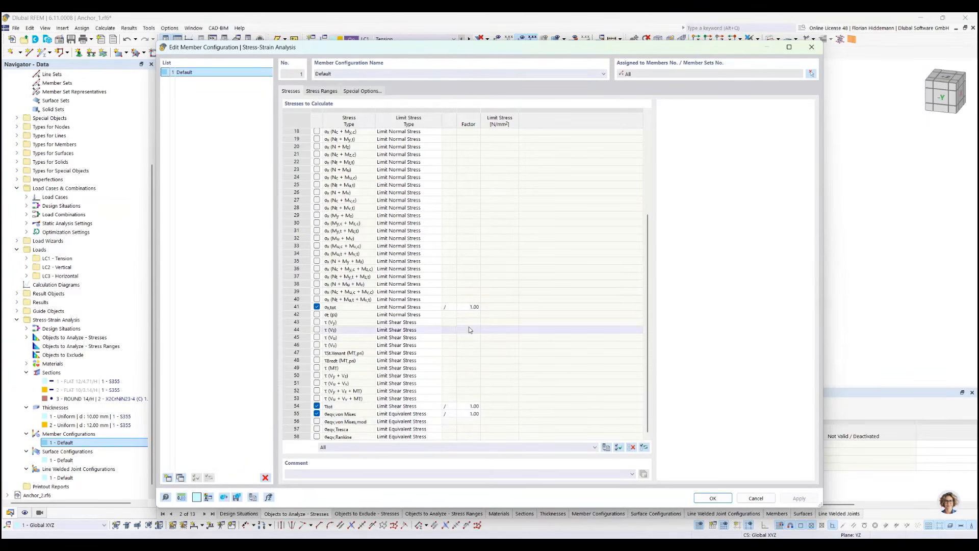
{"action": "scroll", "coordinate": [651, 379], "scroll_direction": "up", "scroll_amount": 6}
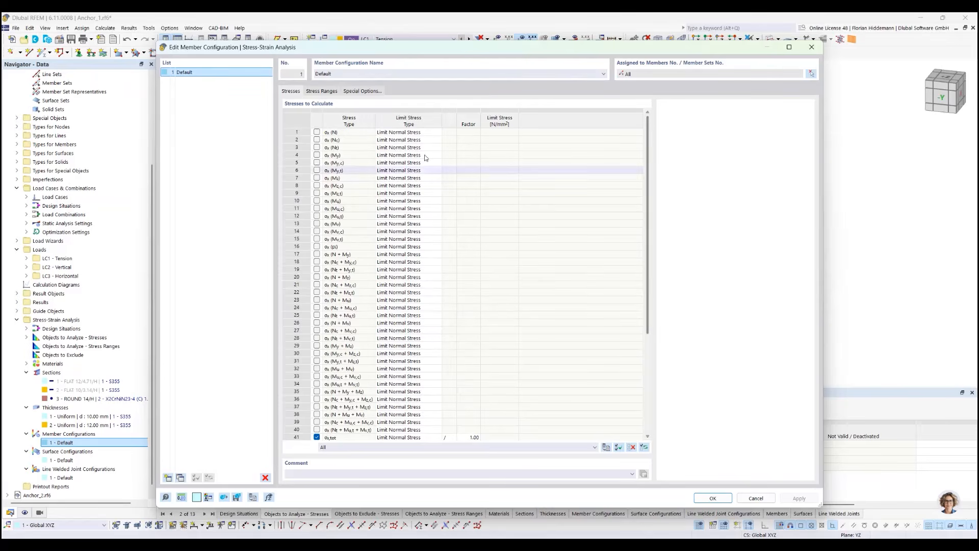
{"action": "left_click", "coordinate": [309, 92]}
{"action": "left_click", "coordinate": [290, 91]}
{"action": "scroll", "coordinate": [415, 357], "scroll_direction": "down", "scroll_amount": 5}
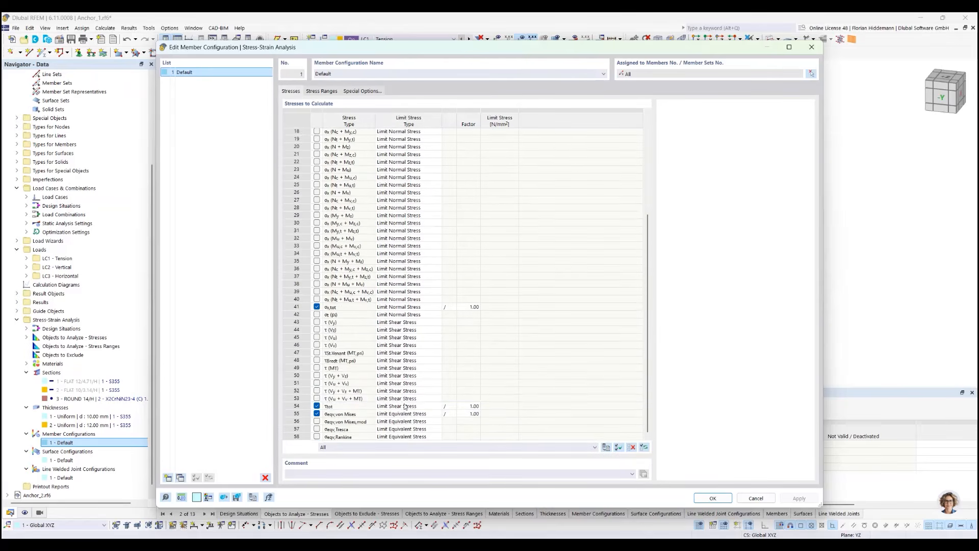
{"action": "scroll", "coordinate": [414, 395], "scroll_direction": "up", "scroll_amount": 5}
{"action": "left_click", "coordinate": [756, 498]}
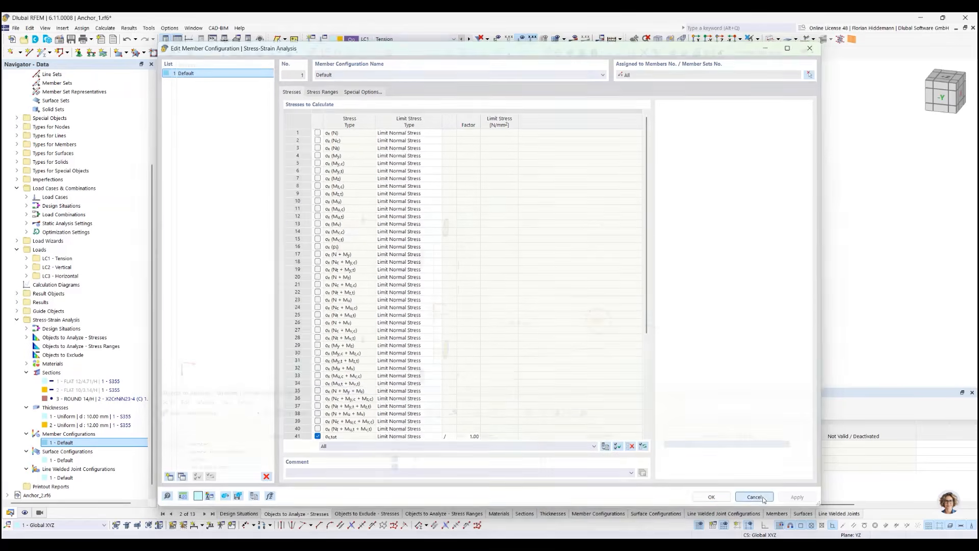
Select only the Stress-Strain Analysis add-on for calculation and run it
{"action": "middle_click_drag", "start_coordinate": [683, 260], "coordinate": [631, 186], "text": "ctrl"}
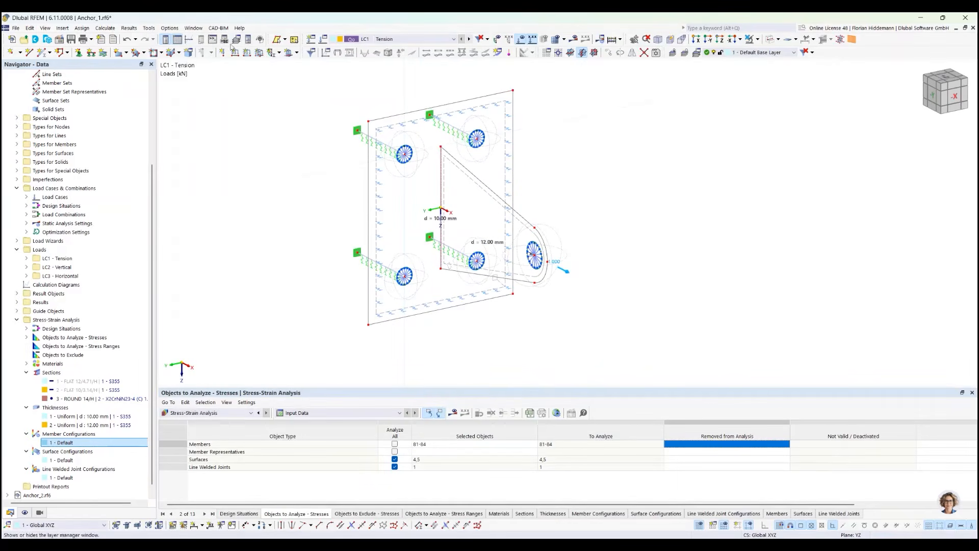
{"action": "left_click", "coordinate": [108, 29]}
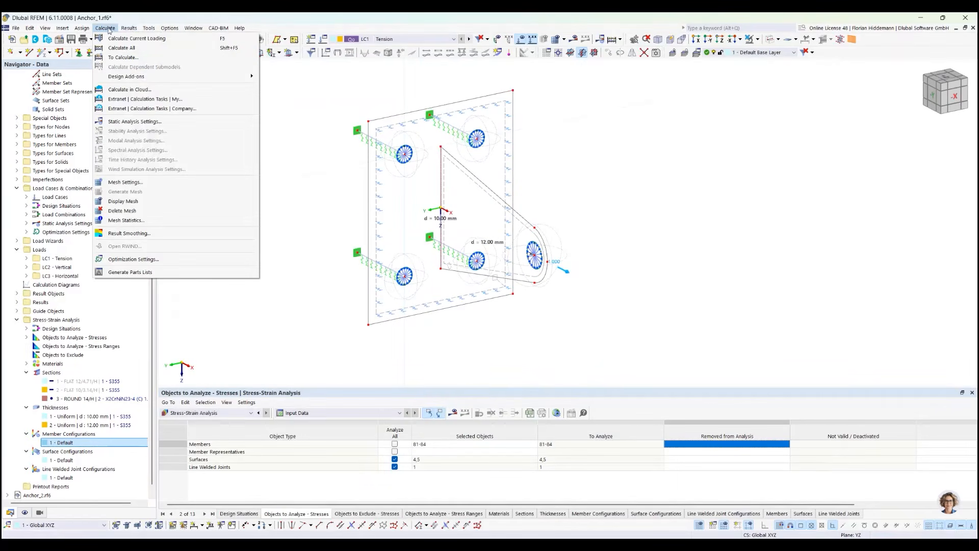
{"action": "left_click", "coordinate": [122, 57]}
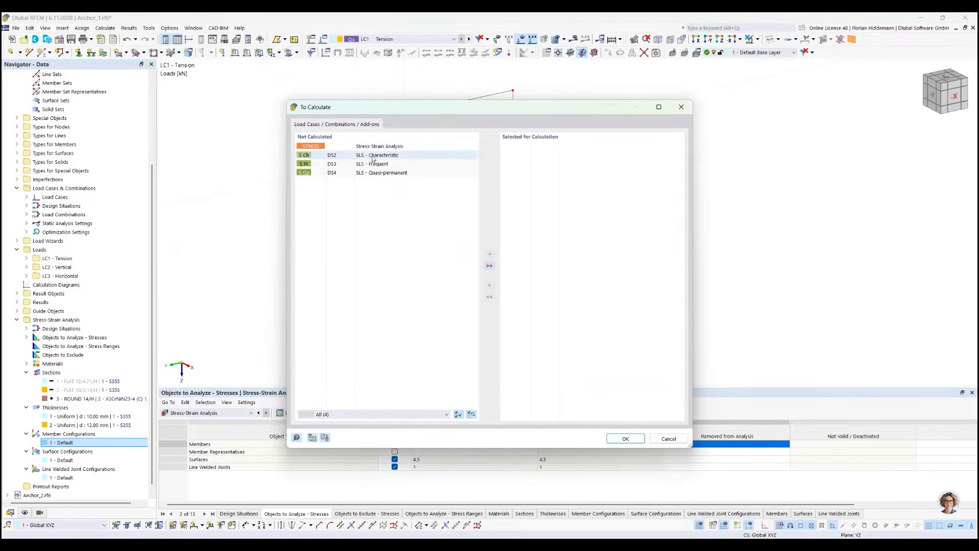
{"action": "left_click", "coordinate": [375, 147]}
{"action": "left_click", "coordinate": [490, 253]}
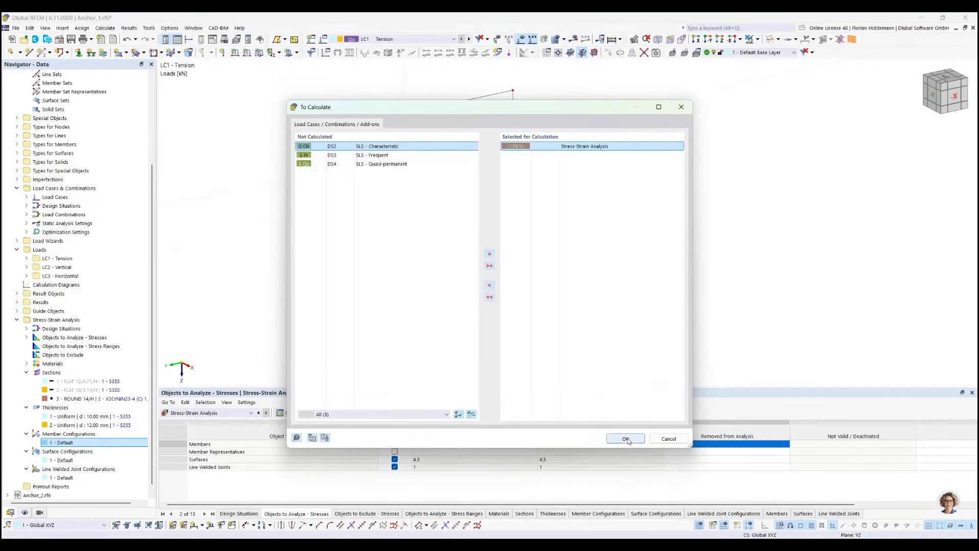
{"action": "left_click", "coordinate": [625, 438]}
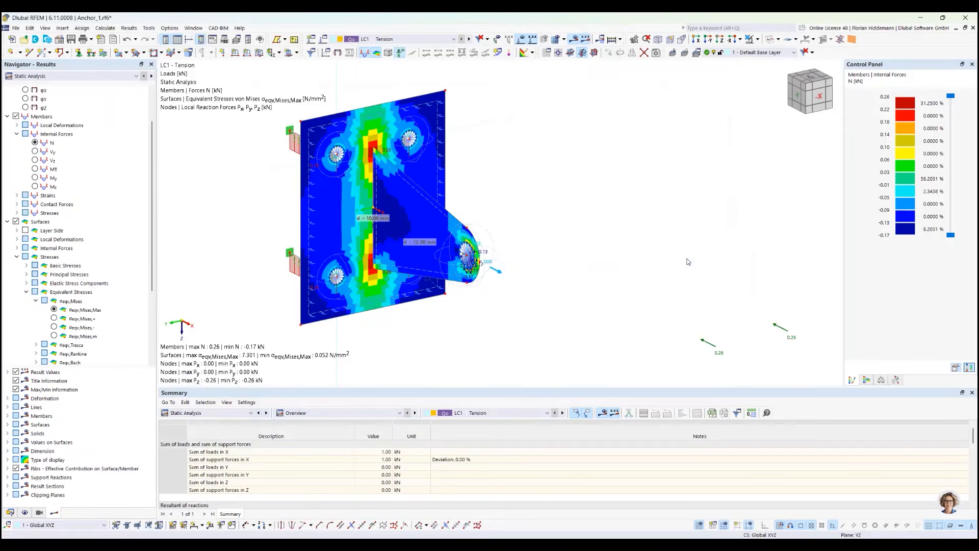
Display the FE mesh and show the Governing Loading table of the stress-strain governing results, with the table area enlarged
{"action": "left_click", "coordinate": [555, 39]}
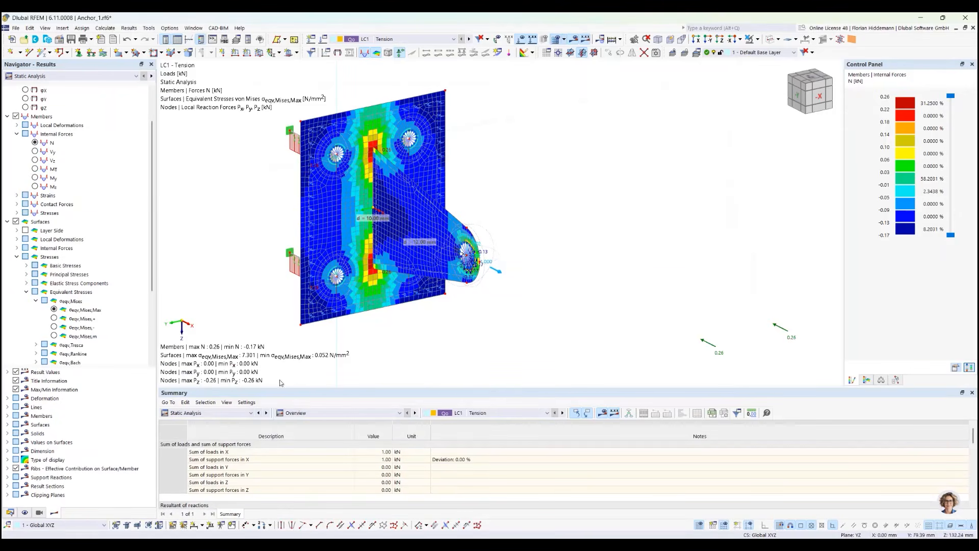
{"action": "left_click", "coordinate": [240, 413]}
{"action": "left_click", "coordinate": [245, 448]}
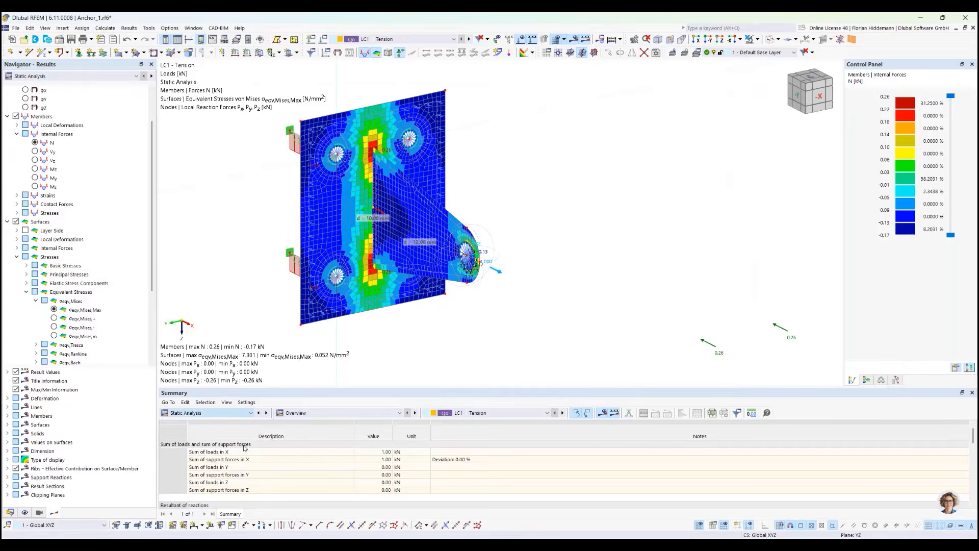
{"action": "left_click", "coordinate": [351, 412]}
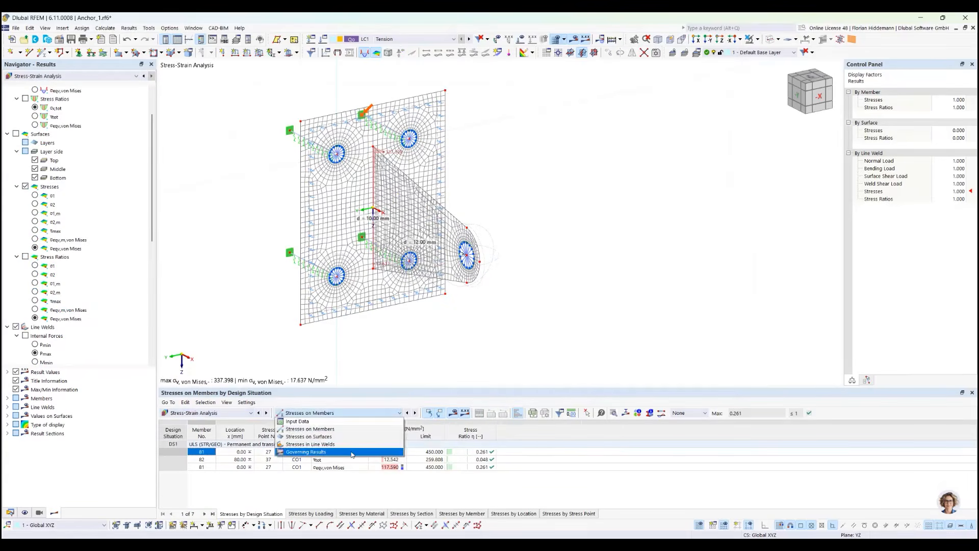
{"action": "left_click", "coordinate": [352, 452]}
{"action": "left_click", "coordinate": [461, 514]}
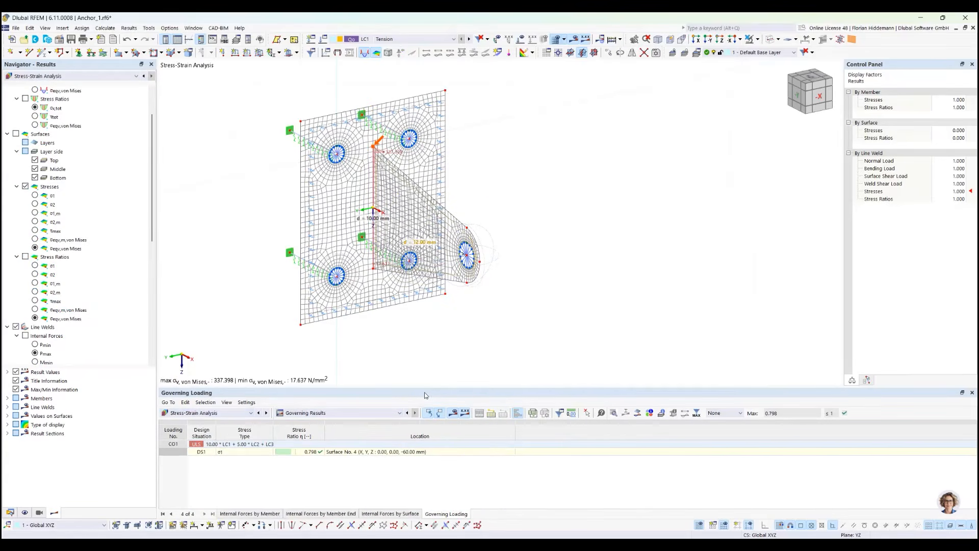
{"action": "left_click_drag", "start_coordinate": [424, 388], "coordinate": [425, 364]}
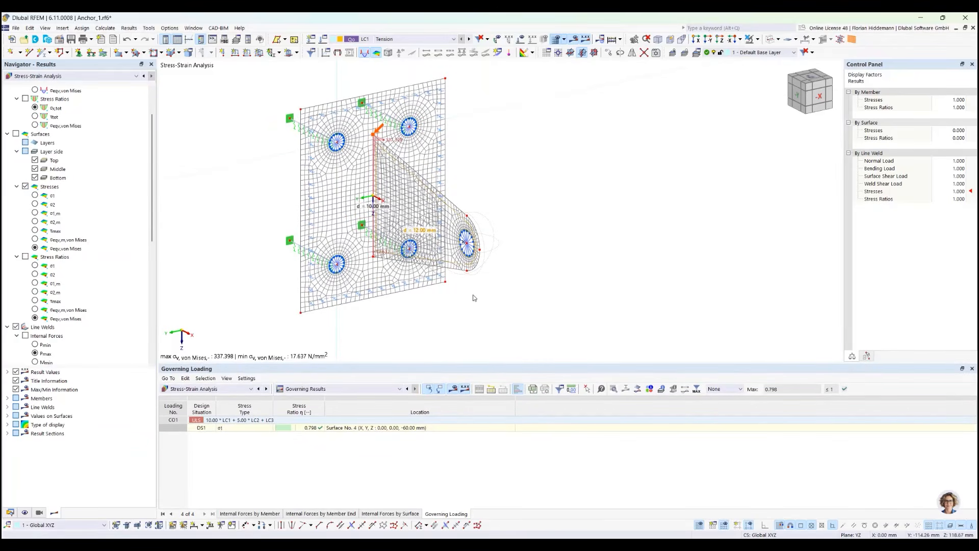
Switch the navigator back to the model data and open the model's global parameters
{"action": "scroll", "coordinate": [72, 346], "scroll_direction": "up", "scroll_amount": 2}
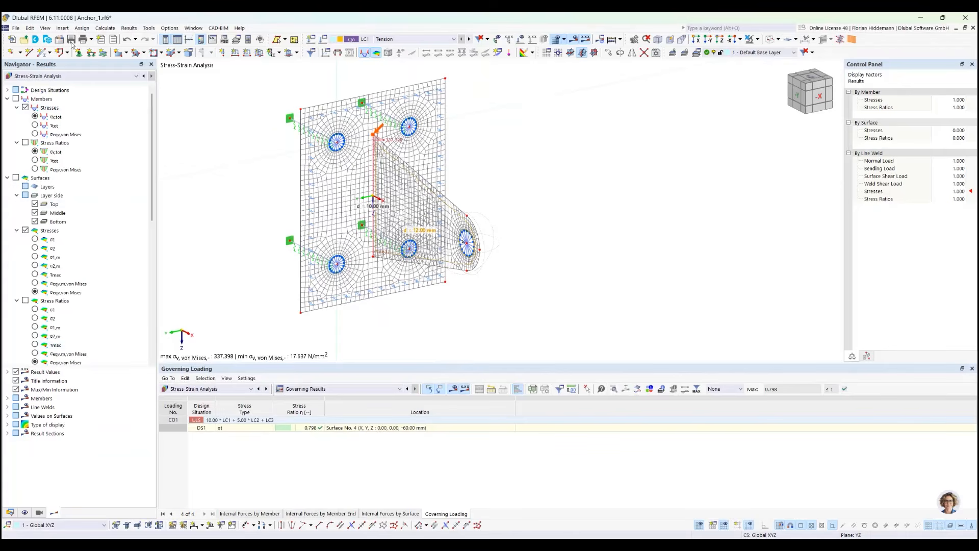
{"action": "left_click", "coordinate": [11, 513]}
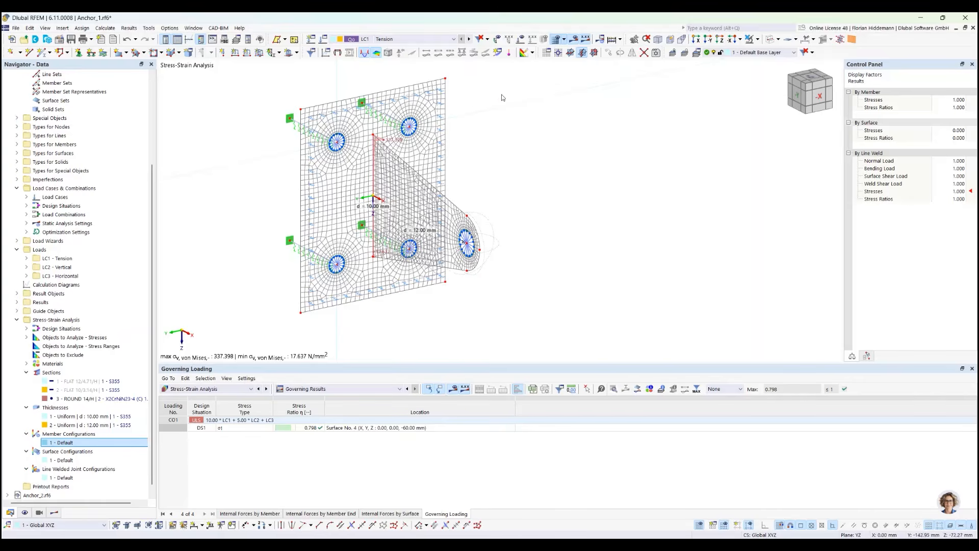
{"action": "left_click", "coordinate": [60, 41]}
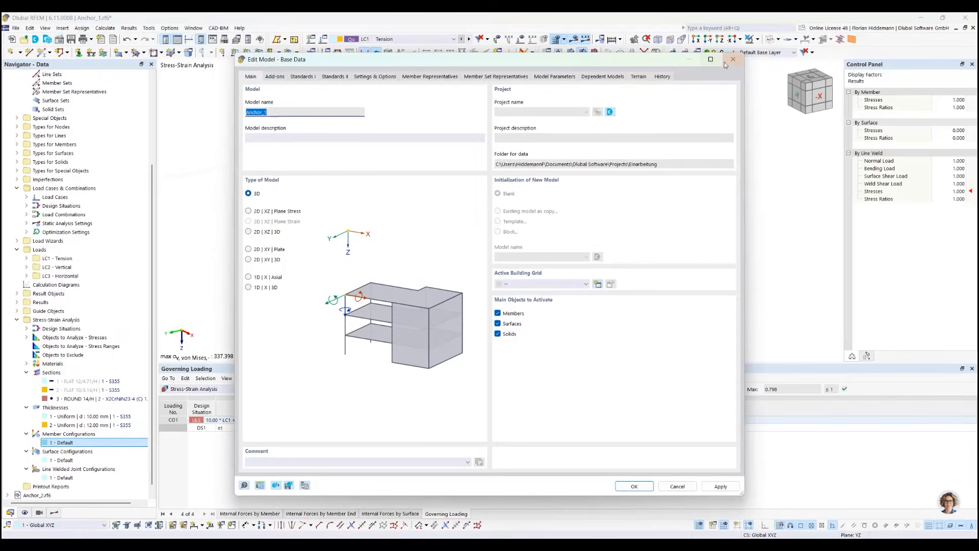
{"action": "key", "text": "Escape"}
{"action": "left_click", "coordinate": [31, 28]}
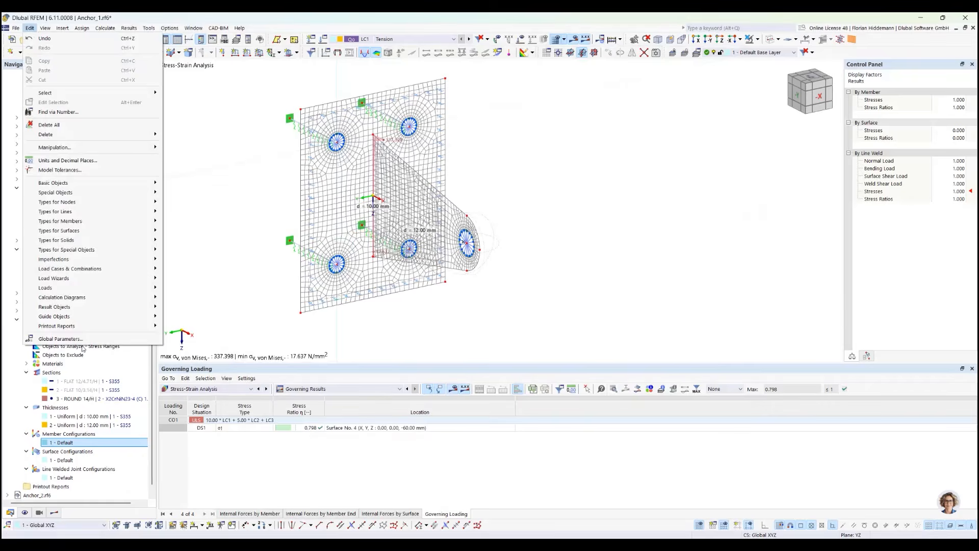
{"action": "left_click", "coordinate": [84, 346]}
{"action": "left_click_drag", "start_coordinate": [452, 326], "coordinate": [377, 192]}
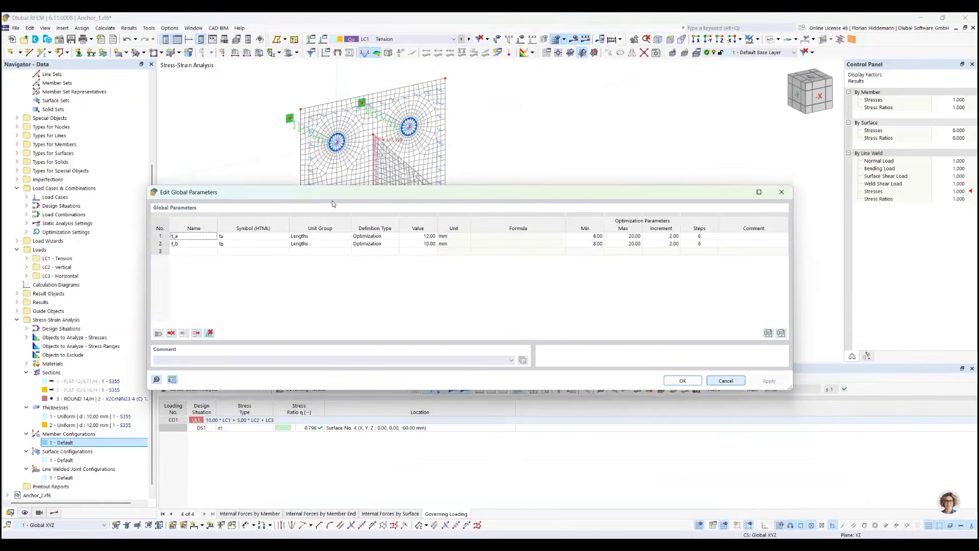
Add a trial length parameter L_ab to the global parameters and delete its row again
{"action": "left_click", "coordinate": [181, 237]}
{"action": "left_click", "coordinate": [211, 252]}
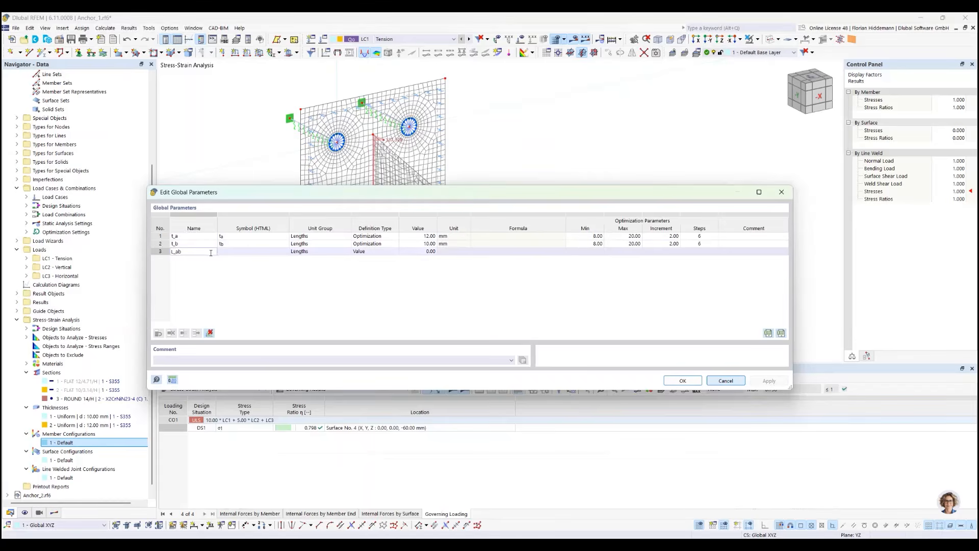
{"action": "key", "text": "Return"}
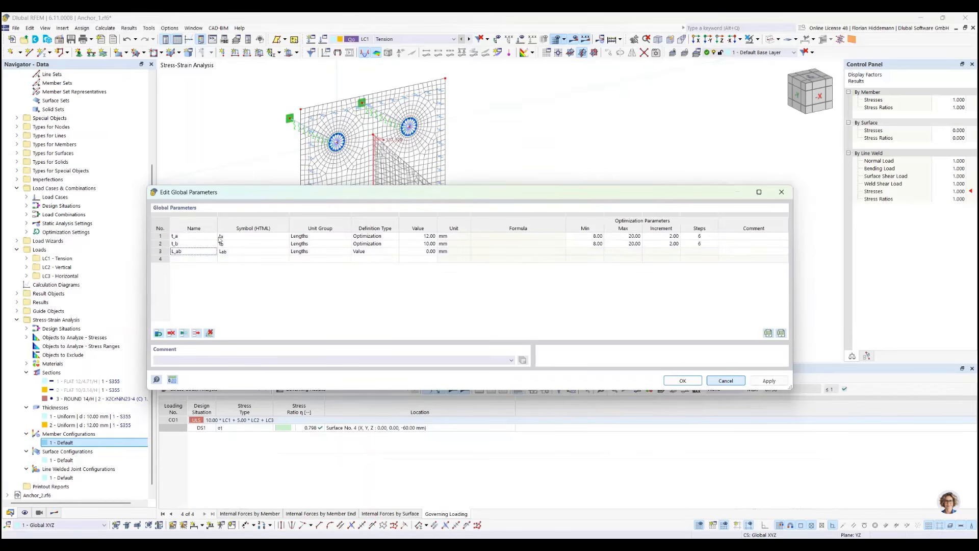
{"action": "left_click_drag", "start_coordinate": [247, 186], "coordinate": [247, 178]}
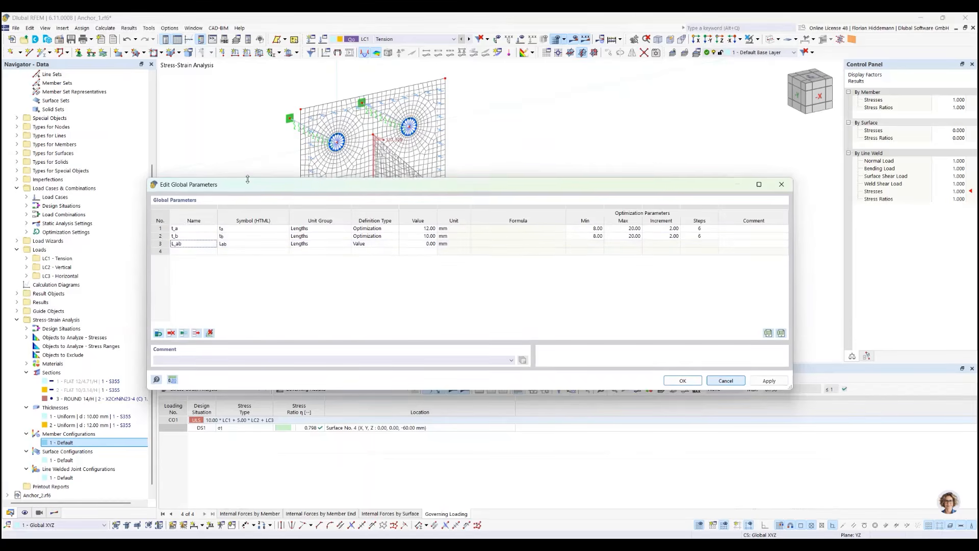
{"action": "left_click", "coordinate": [365, 243]}
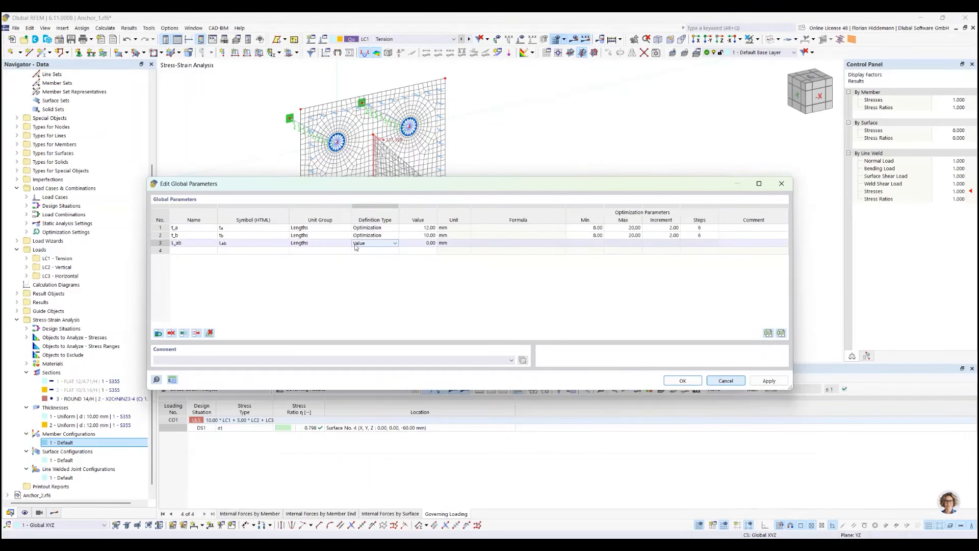
{"action": "left_click", "coordinate": [160, 244]}
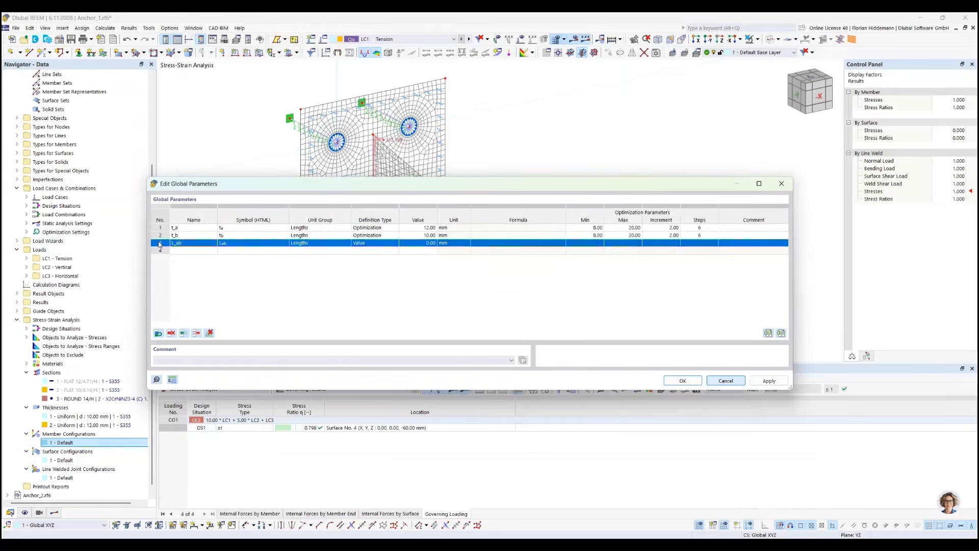
{"action": "key", "text": "Delete"}
Review the definition types available for parameter t_a and keep it on Optimization
{"action": "left_click", "coordinate": [374, 228]}
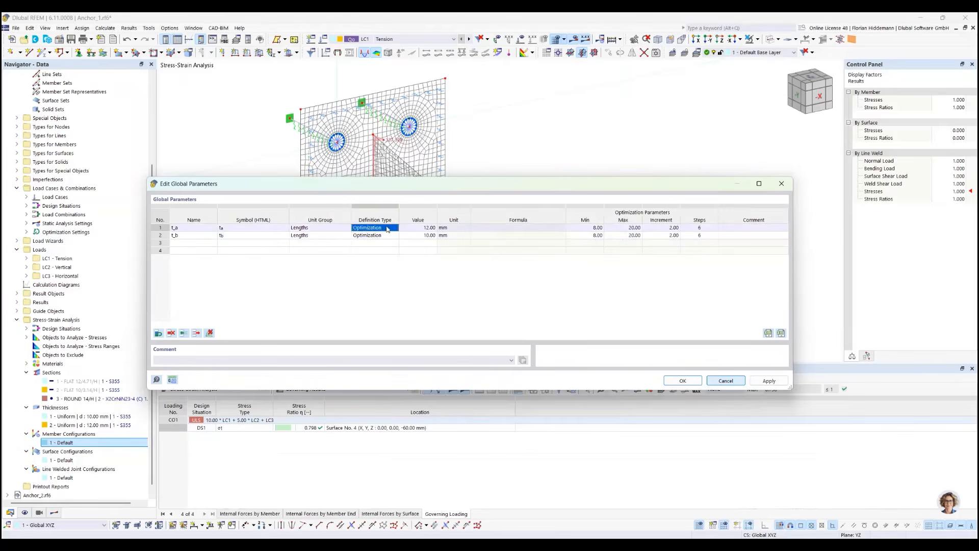
{"action": "left_click", "coordinate": [394, 229]}
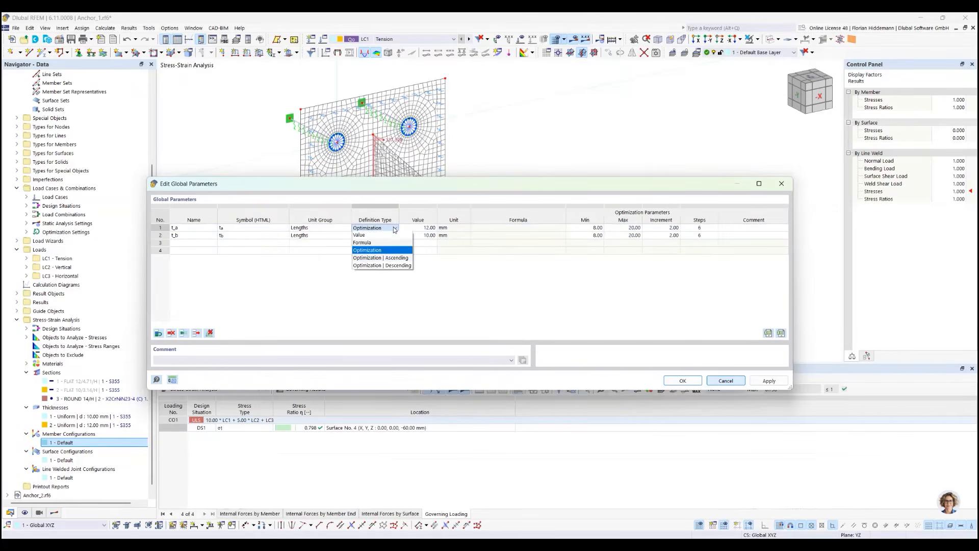
{"action": "left_click", "coordinate": [375, 250]}
{"action": "left_click", "coordinate": [387, 228]}
{"action": "left_click", "coordinate": [392, 251]}
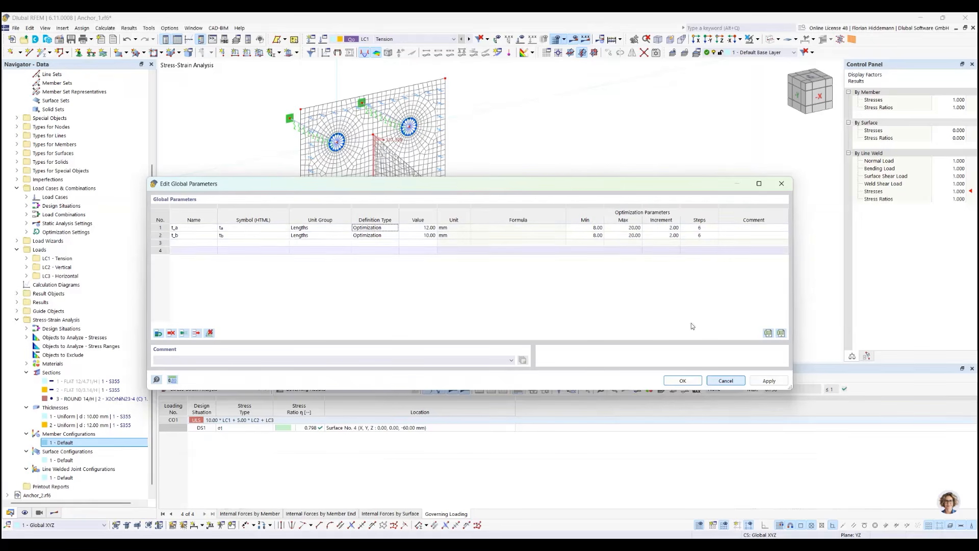
Close the global parameters without saving changes and open the model's optimization settings
{"action": "left_click", "coordinate": [725, 381]}
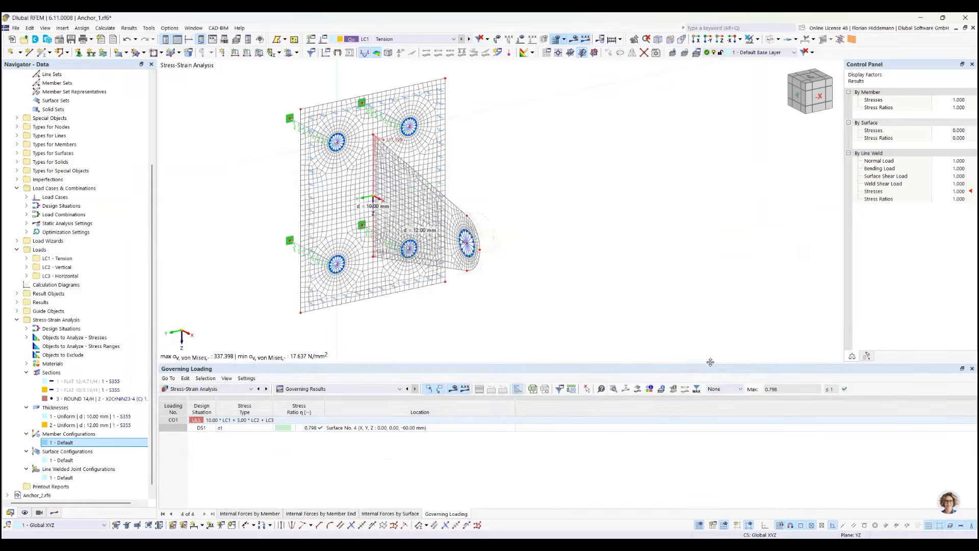
{"action": "left_click", "coordinate": [109, 30]}
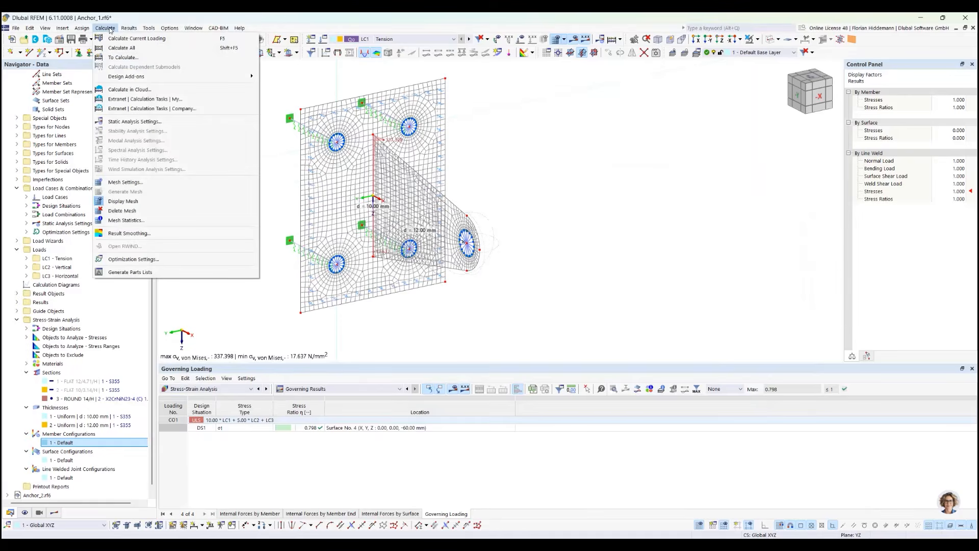
{"action": "left_click", "coordinate": [141, 261]}
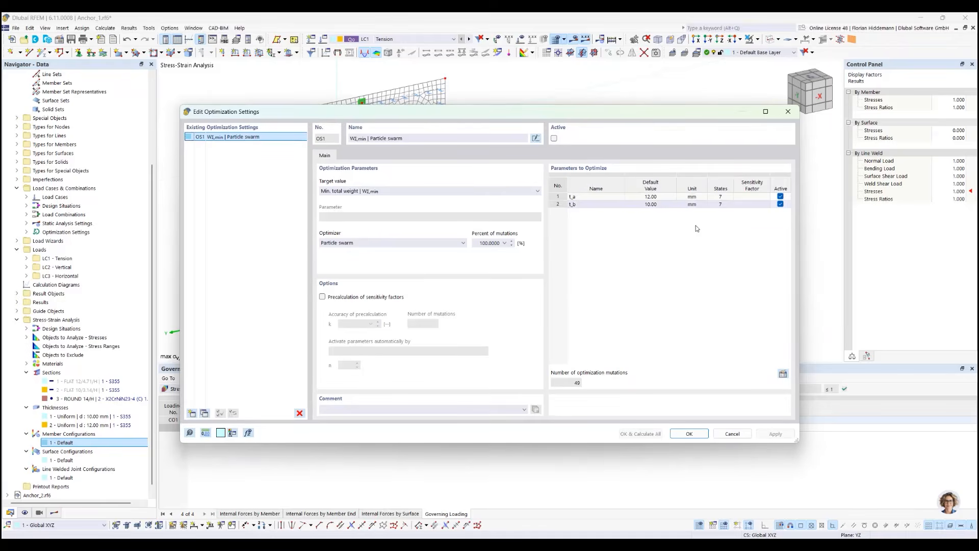
Deactivate parameters t_a and t_b in the list of parameters to optimize and activate both again
{"action": "left_click", "coordinate": [780, 197]}
{"action": "left_click", "coordinate": [780, 204]}
{"action": "left_click", "coordinate": [782, 196]}
{"action": "left_click", "coordinate": [781, 204]}
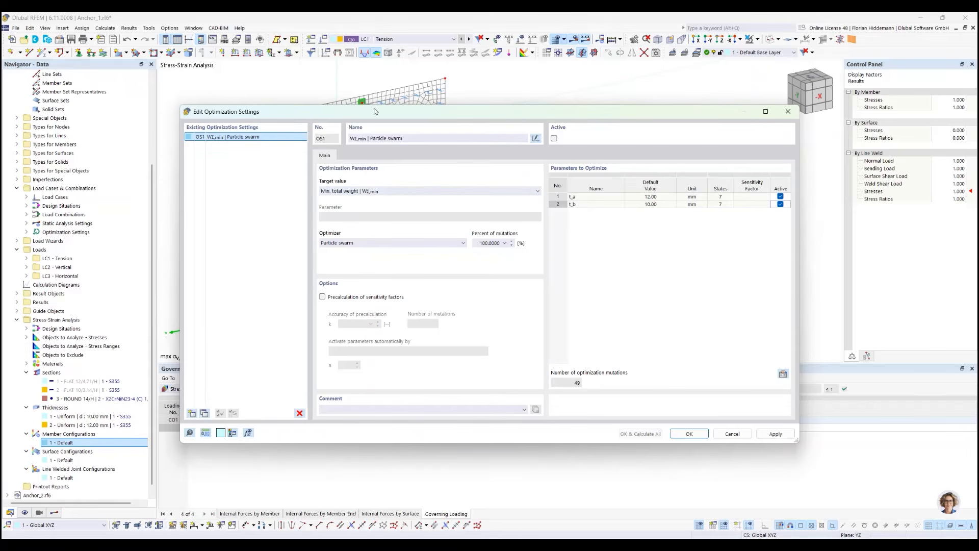
Review the target values available for the optimization and keep Min. total weight
{"action": "left_click_drag", "start_coordinate": [178, 105], "coordinate": [180, 116]}
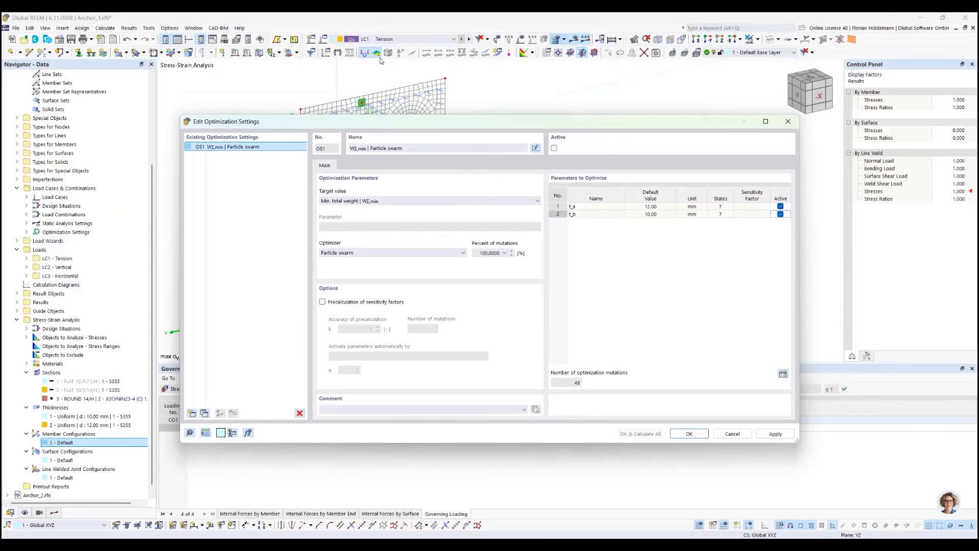
{"action": "left_click", "coordinate": [428, 200]}
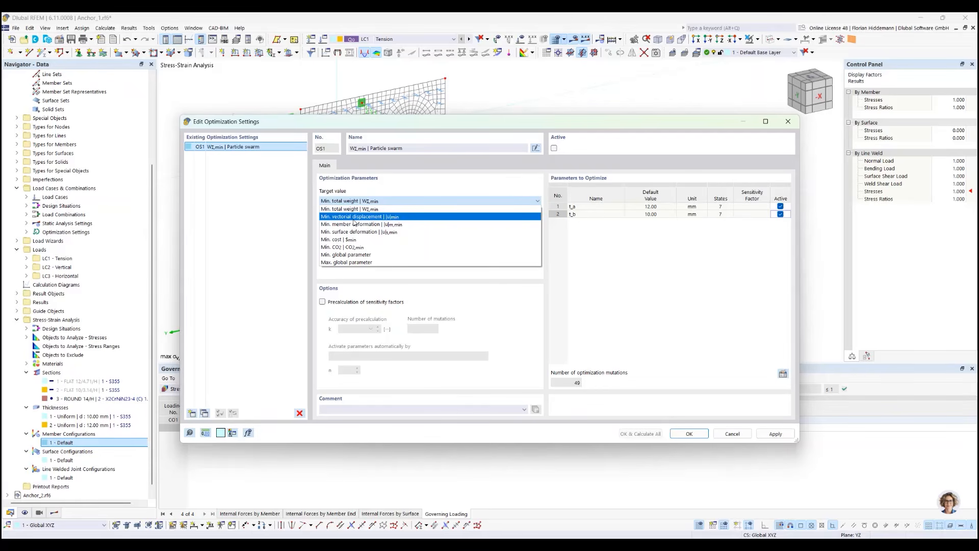
{"action": "left_click", "coordinate": [360, 210]}
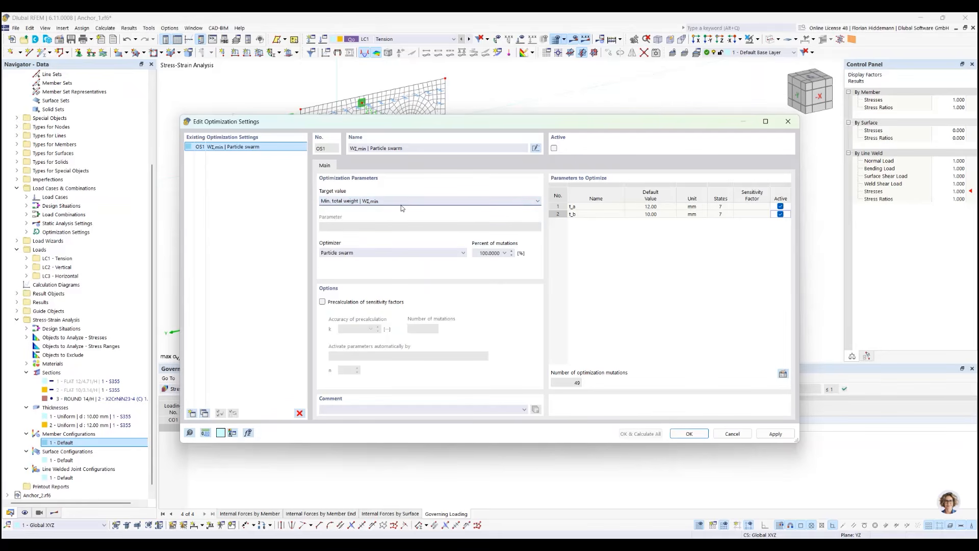
Compare the available optimizers, including Particle swarm, and set the optimizer to All mutations
{"action": "left_click", "coordinate": [452, 255]}
{"action": "left_click", "coordinate": [341, 261]}
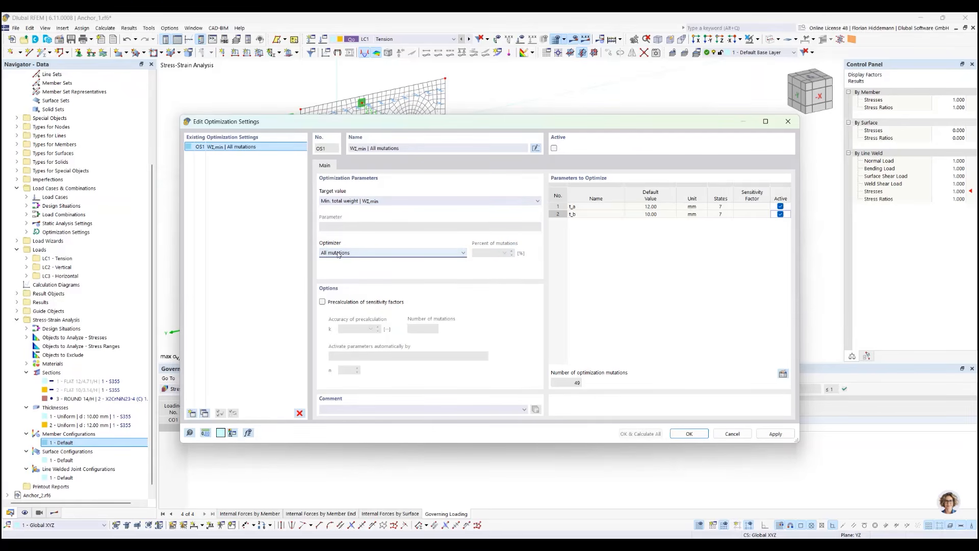
{"action": "left_click", "coordinate": [339, 254]}
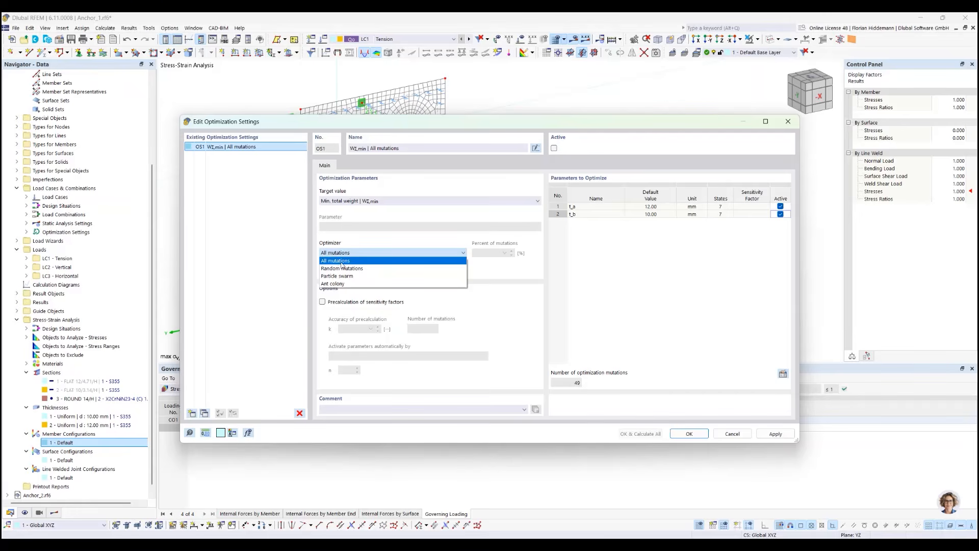
{"action": "left_click", "coordinate": [341, 253]}
{"action": "left_click", "coordinate": [341, 252]}
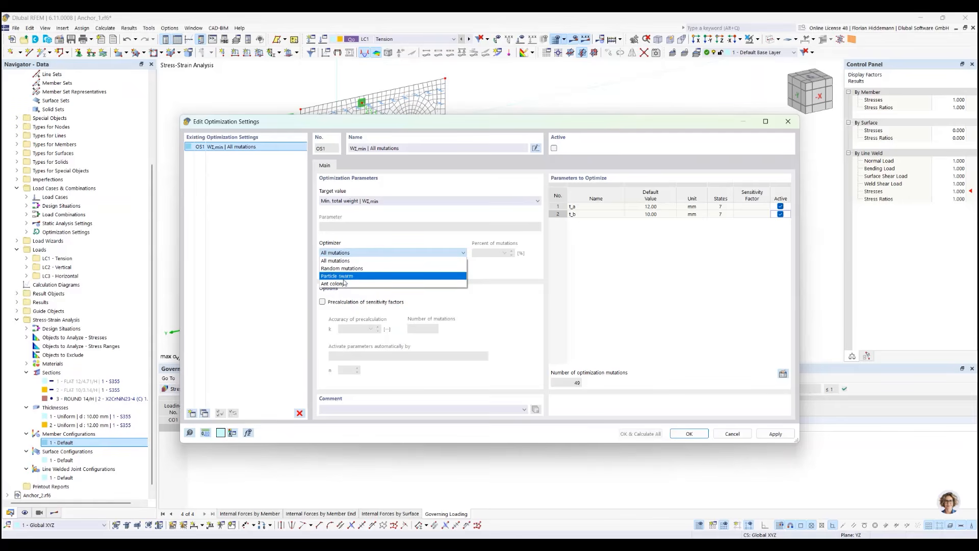
{"action": "left_click", "coordinate": [347, 277]}
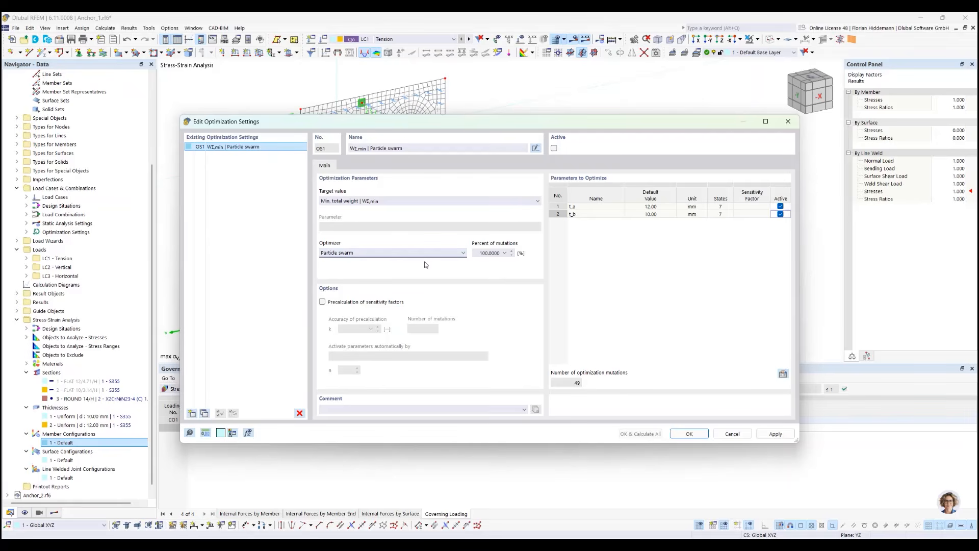
{"action": "left_click", "coordinate": [463, 253]}
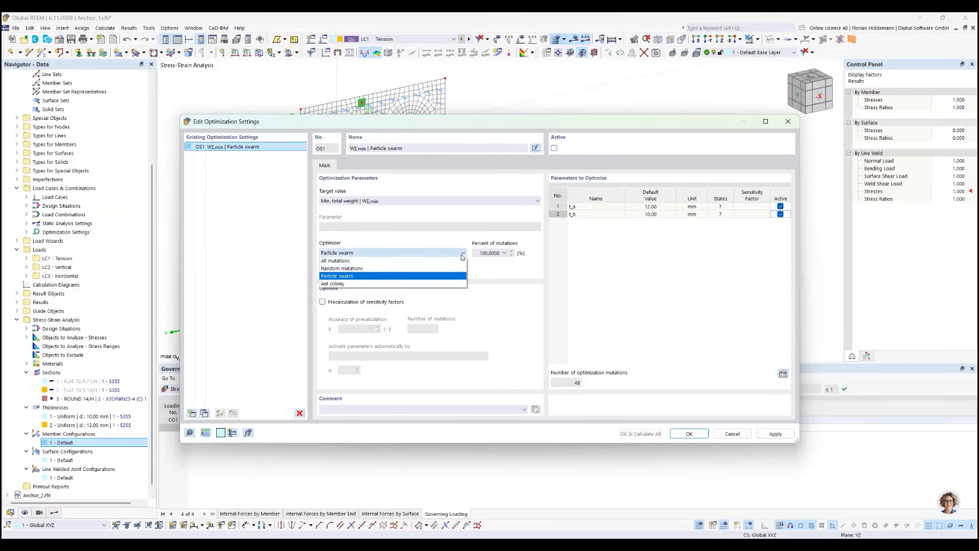
{"action": "left_click", "coordinate": [405, 263]}
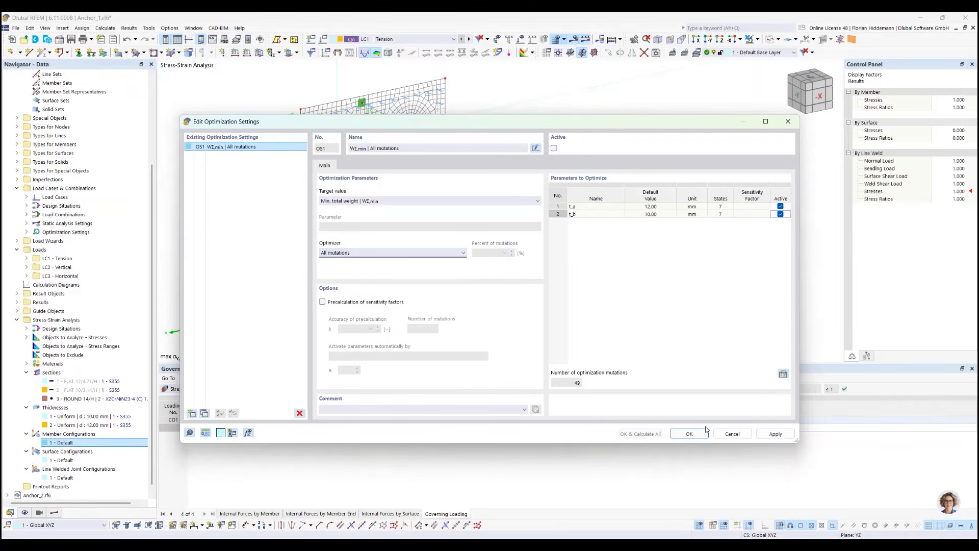
Activate the Min. total weight optimization setting that uses all mutations
{"action": "left_click", "coordinate": [553, 148]}
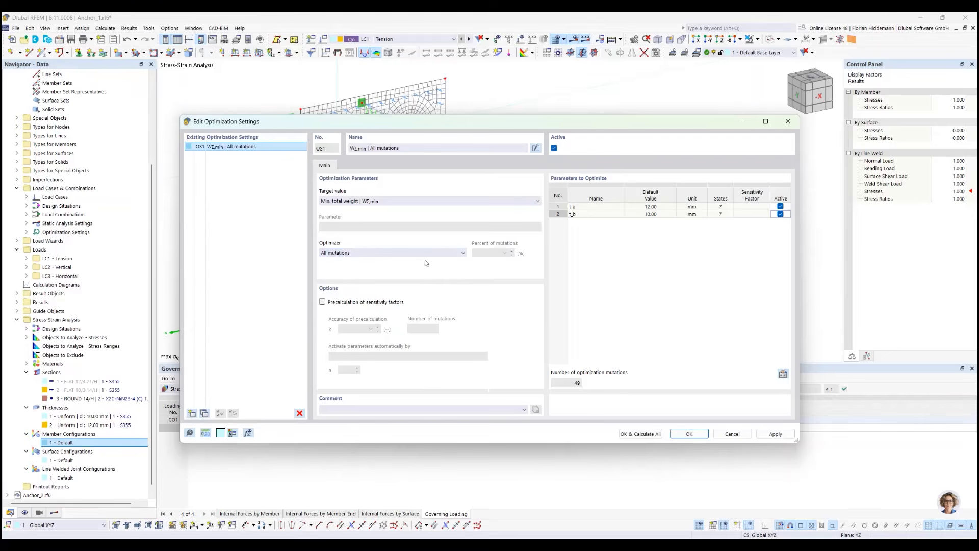
{"action": "left_click", "coordinate": [554, 149]}
{"action": "left_click", "coordinate": [554, 149]}
{"action": "left_click_drag", "start_coordinate": [403, 116], "coordinate": [403, 121]}
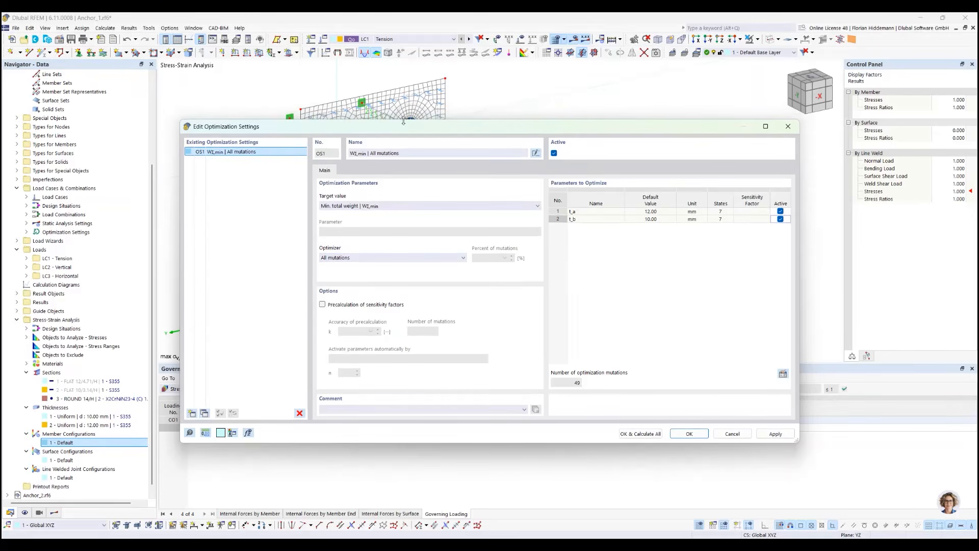
{"action": "left_click", "coordinate": [554, 153]}
{"action": "left_click", "coordinate": [554, 153]}
Confirm the optimization settings with calculation of all, and move the solver window clear of the model view
{"action": "left_click", "coordinate": [642, 433]}
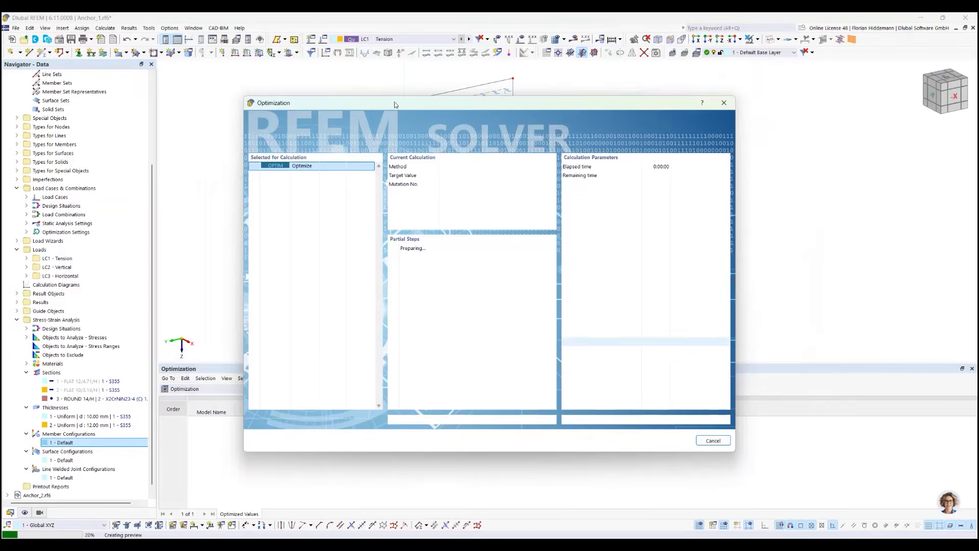
{"action": "left_click_drag", "start_coordinate": [393, 102], "coordinate": [833, 315]}
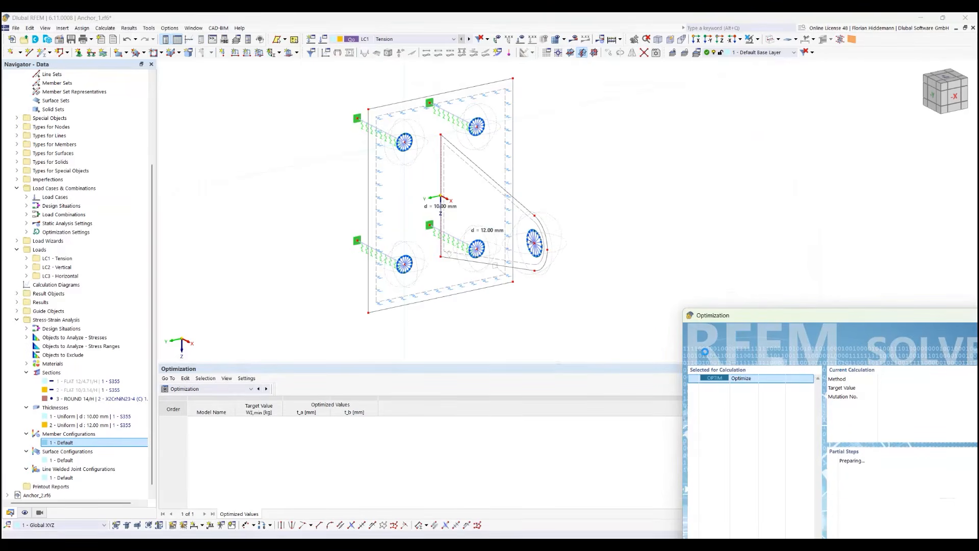
{"action": "left_click_drag", "start_coordinate": [693, 355], "coordinate": [768, 367]}
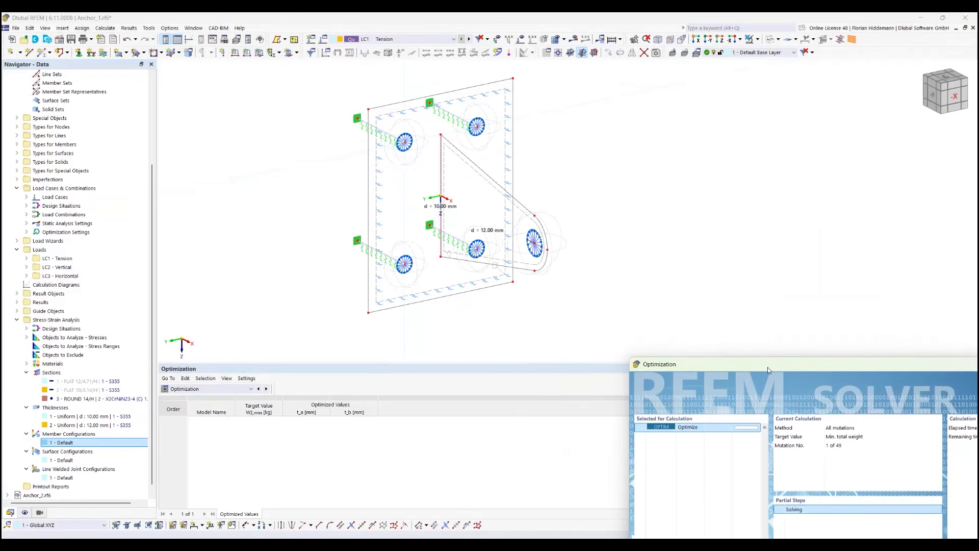
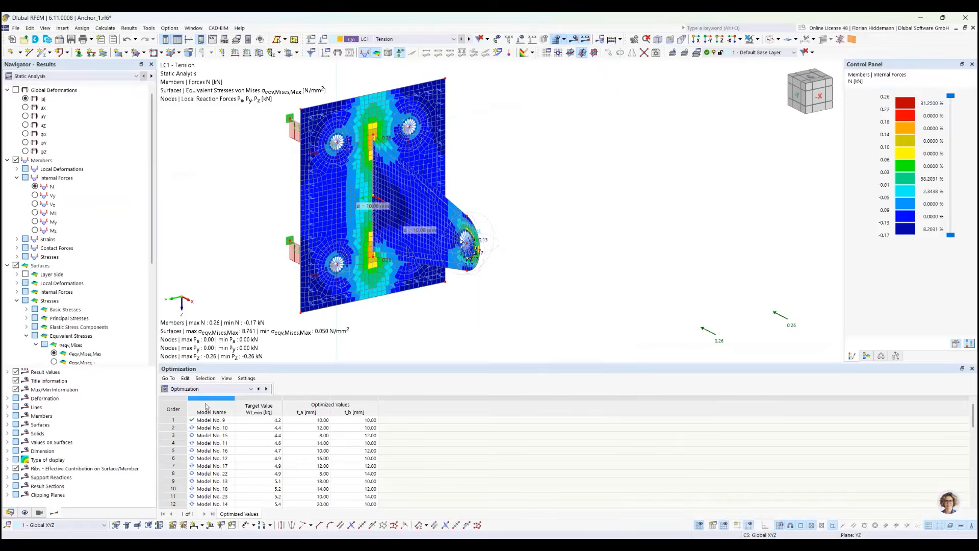
Examine the ranked optimization results, comparing each model's total weight, thicknesses t_a and t_b, and design status
{"action": "left_click_drag", "start_coordinate": [218, 363], "coordinate": [216, 294]}
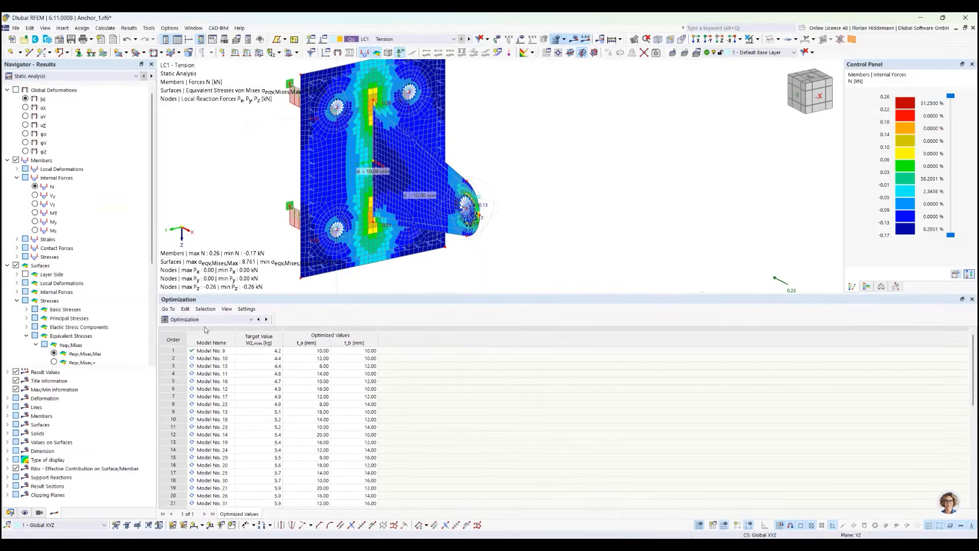
{"action": "scroll", "coordinate": [194, 400], "scroll_direction": "down", "scroll_amount": 2}
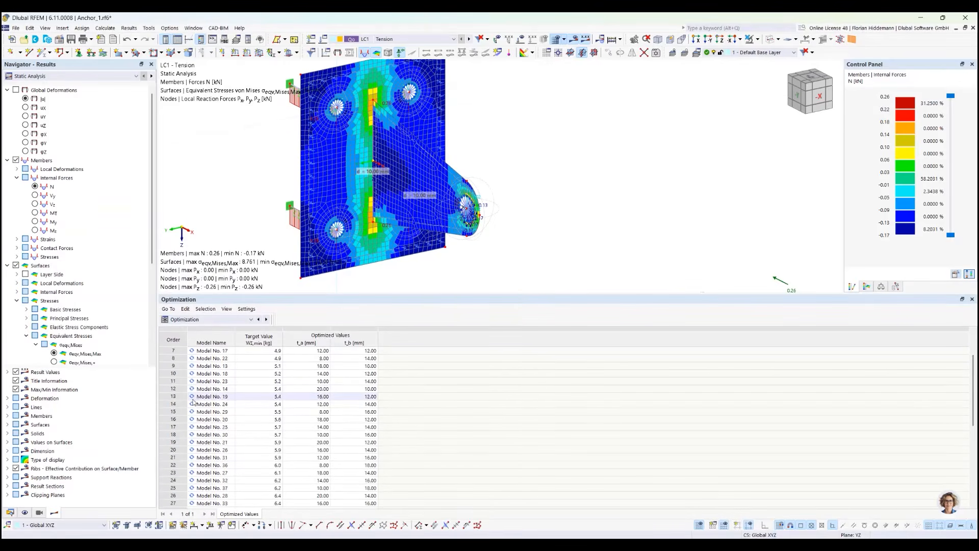
{"action": "scroll", "coordinate": [194, 401], "scroll_direction": "up", "scroll_amount": 2}
{"action": "scroll", "coordinate": [348, 443], "scroll_direction": "down", "scroll_amount": 6}
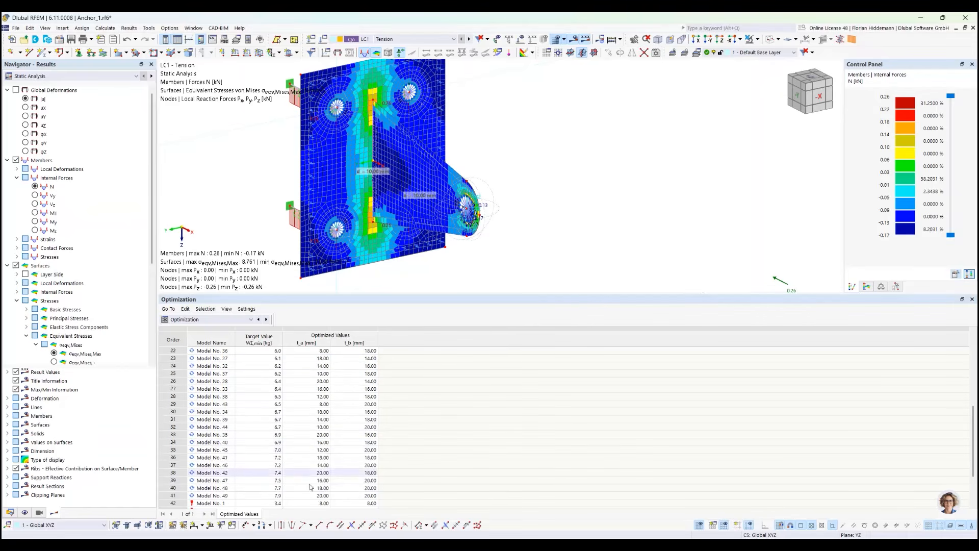
{"action": "scroll", "coordinate": [281, 399], "scroll_direction": "down", "scroll_amount": 1}
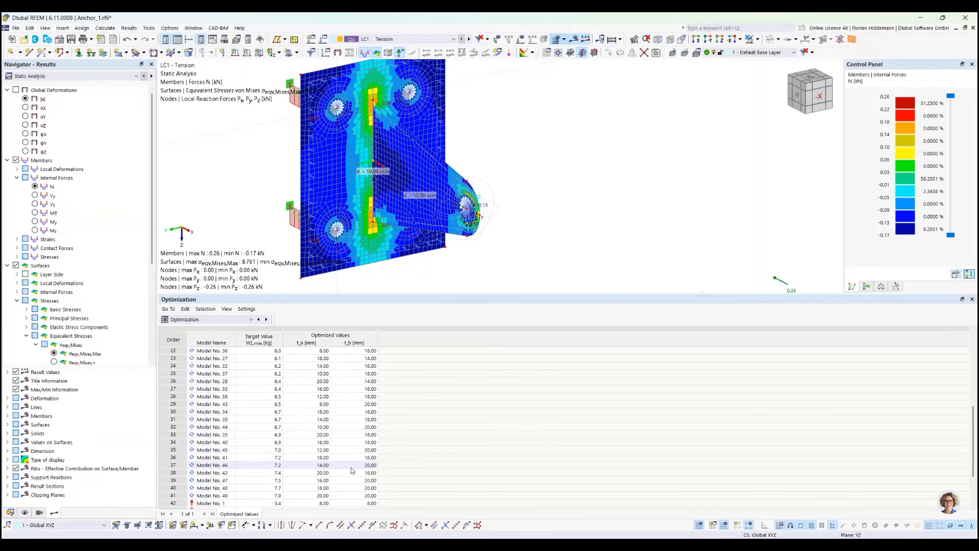
{"action": "scroll", "coordinate": [278, 471], "scroll_direction": "up", "scroll_amount": 3}
{"action": "scroll", "coordinate": [276, 473], "scroll_direction": "up", "scroll_amount": 3}
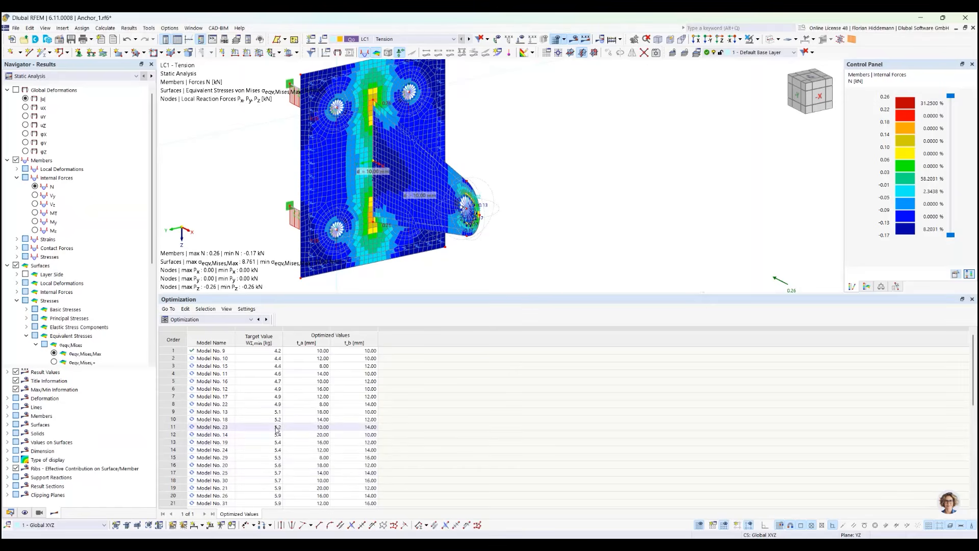
{"action": "scroll", "coordinate": [276, 472], "scroll_direction": "down", "scroll_amount": 6}
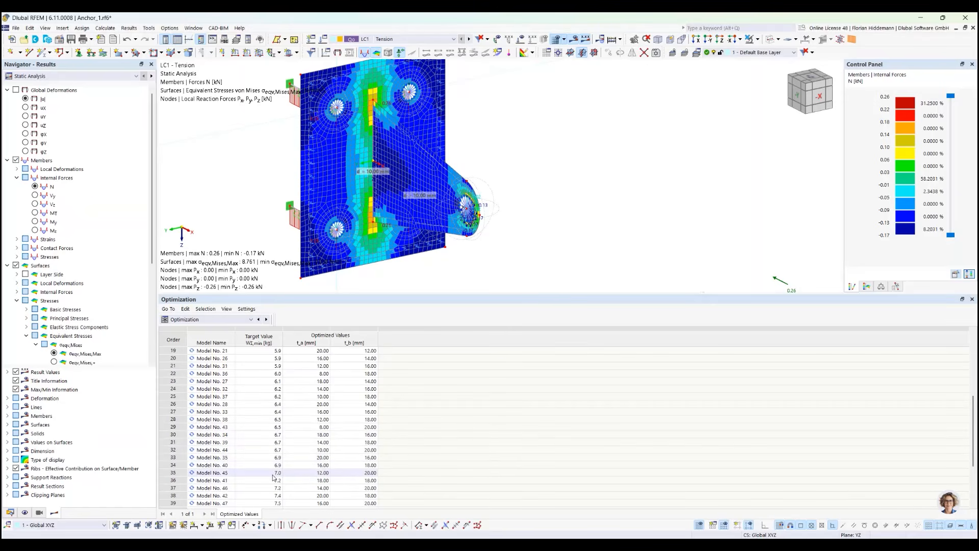
{"action": "scroll", "coordinate": [274, 477], "scroll_direction": "up", "scroll_amount": 6}
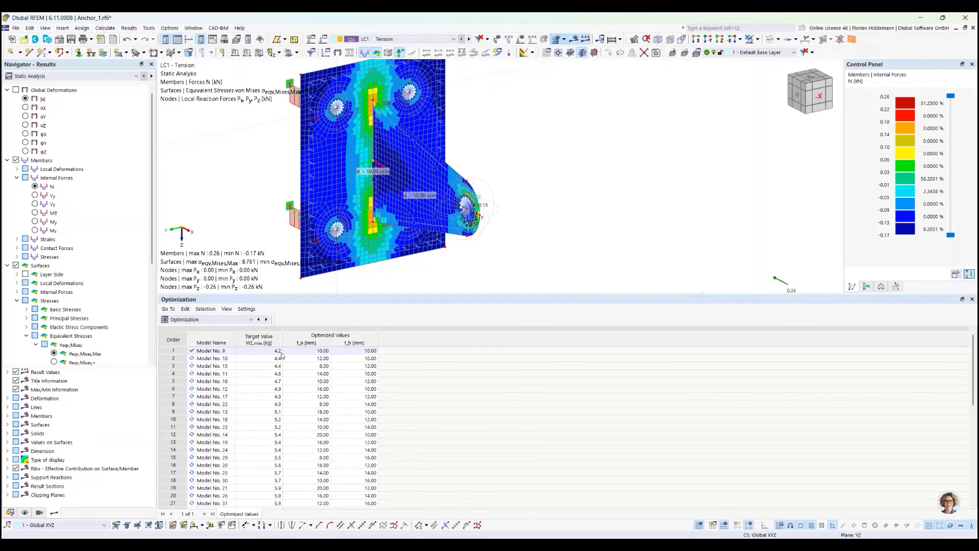
{"action": "scroll", "coordinate": [306, 408], "scroll_direction": "down", "scroll_amount": 10}
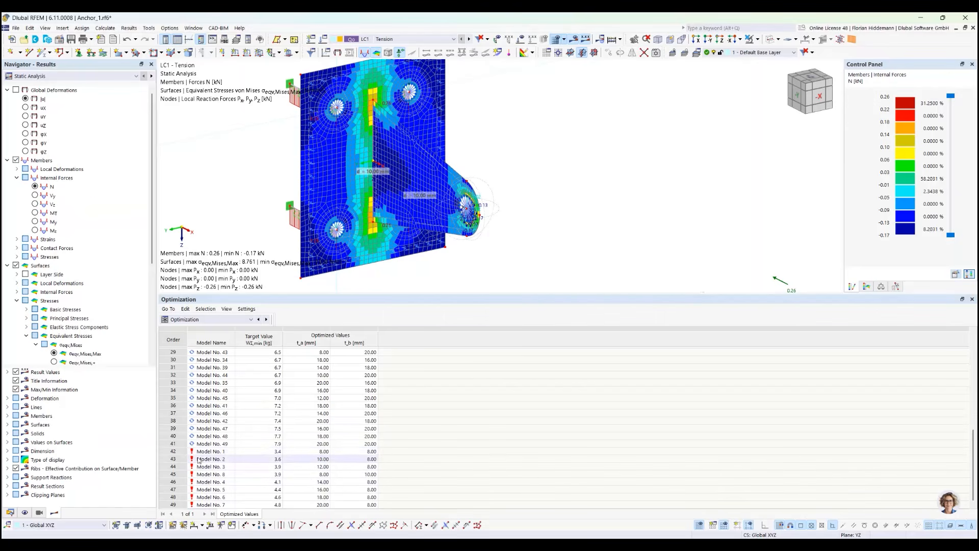
{"action": "scroll", "coordinate": [232, 461], "scroll_direction": "up", "scroll_amount": 10}
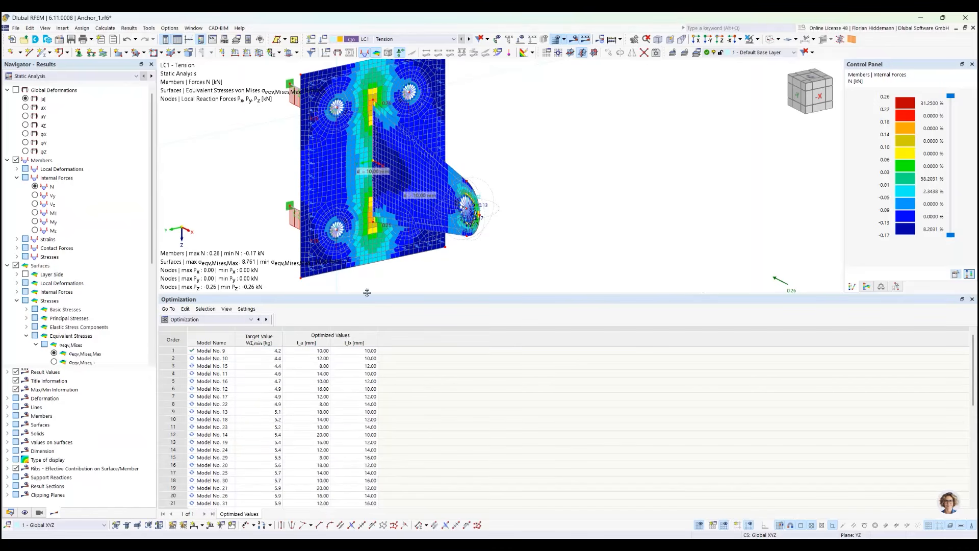
{"action": "left_click_drag", "start_coordinate": [367, 292], "coordinate": [367, 363]}
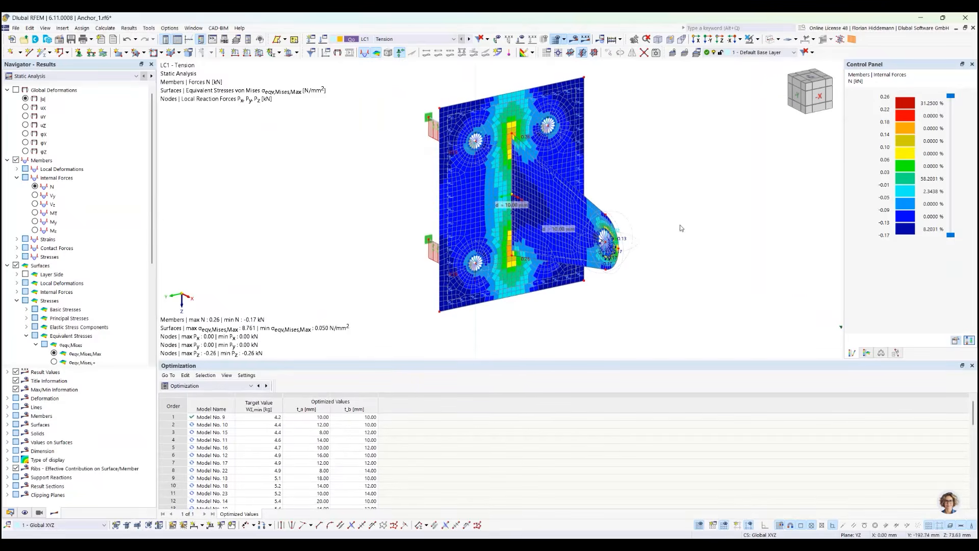
Switch the result display and the results table to Stress-Strain Analysis and show the Governing Results
{"action": "left_click", "coordinate": [46, 76]}
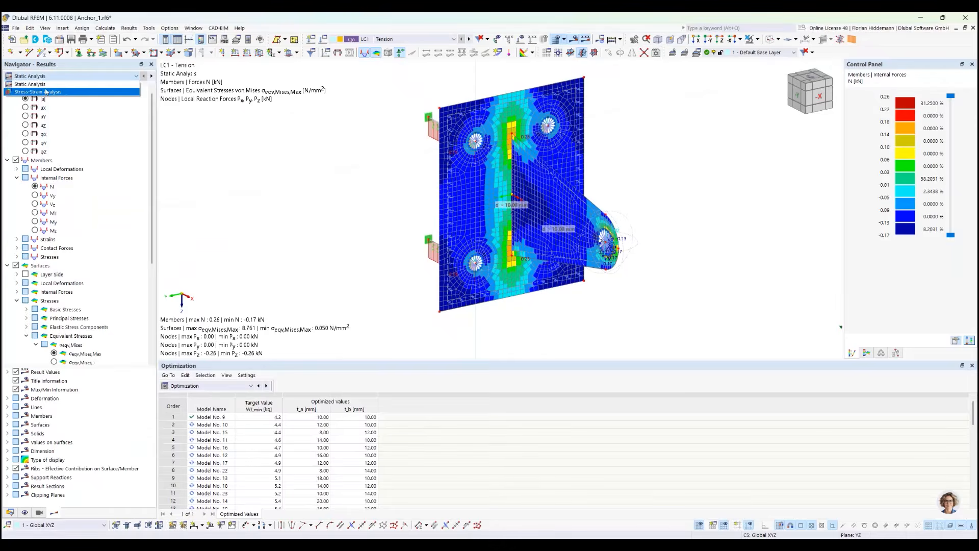
{"action": "left_click", "coordinate": [45, 92]}
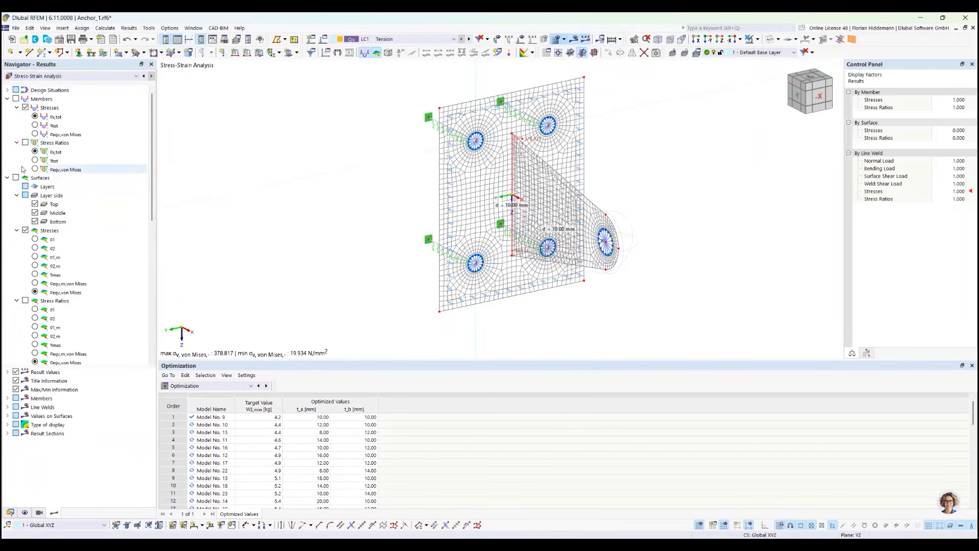
{"action": "left_click", "coordinate": [223, 386]}
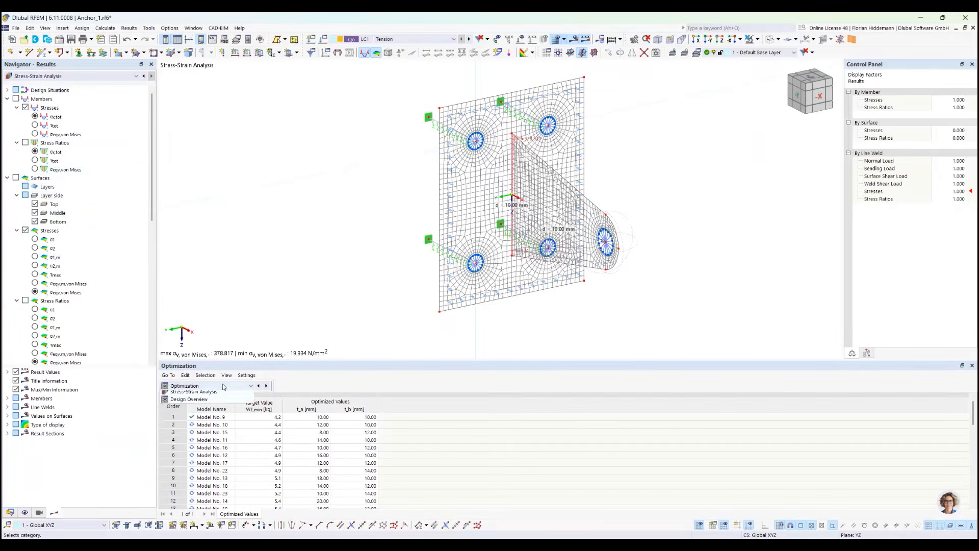
{"action": "left_click", "coordinate": [225, 457]}
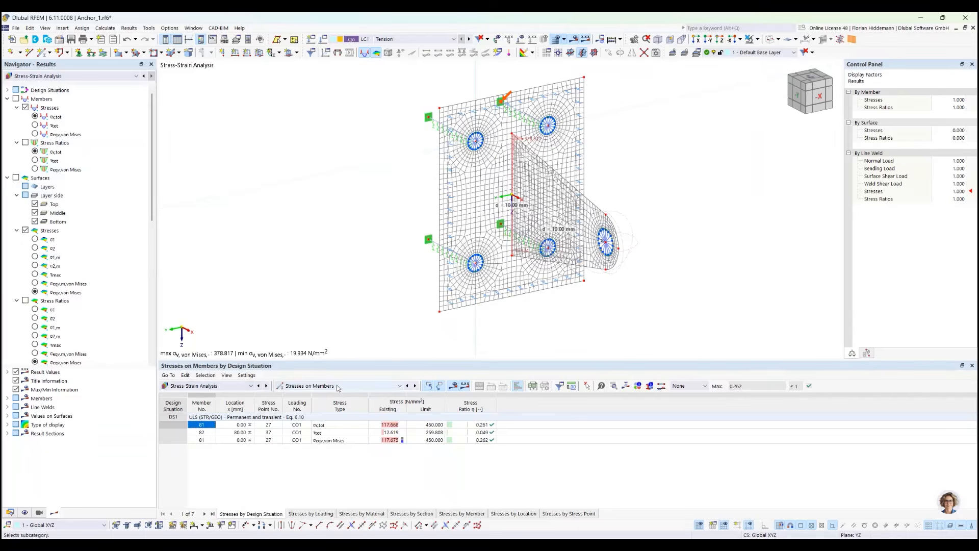
{"action": "left_click", "coordinate": [337, 386]}
{"action": "left_click", "coordinate": [326, 427]}
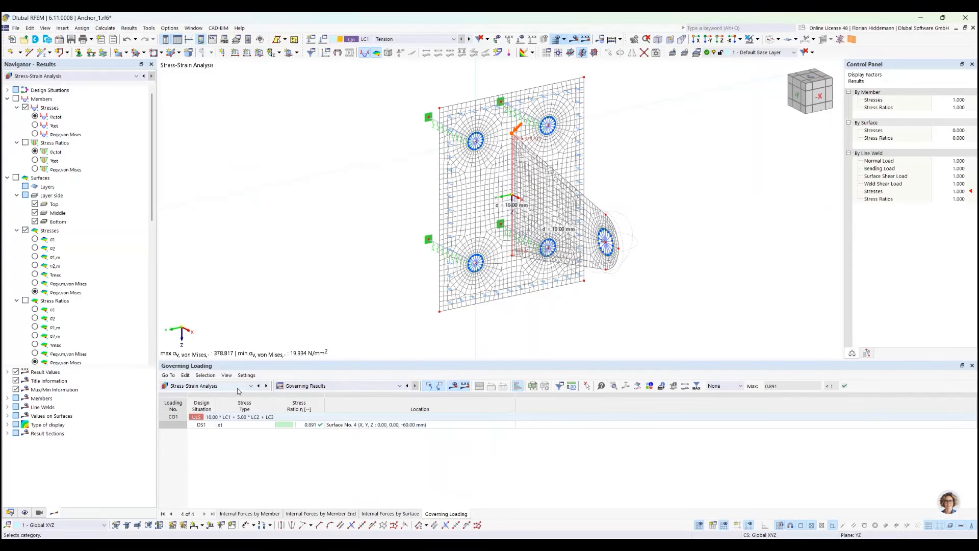
Review the stress ratios by design situation for the members and the surfaces
{"action": "left_click", "coordinate": [327, 386]}
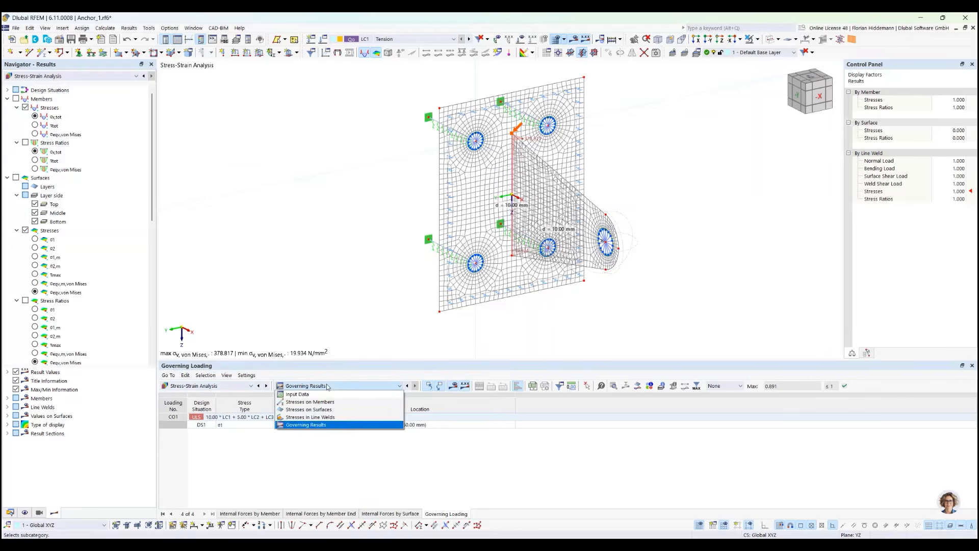
{"action": "left_click", "coordinate": [310, 402]}
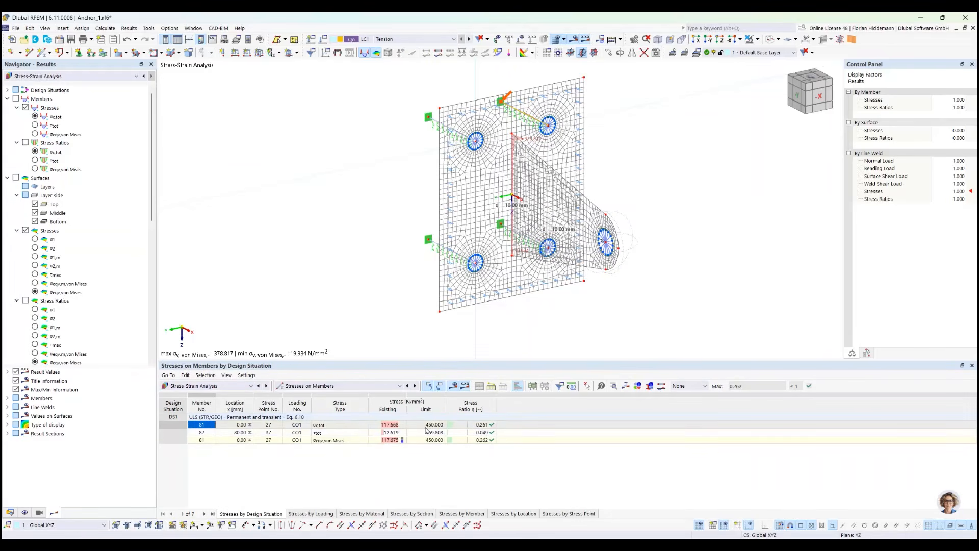
{"action": "left_click", "coordinate": [370, 386]}
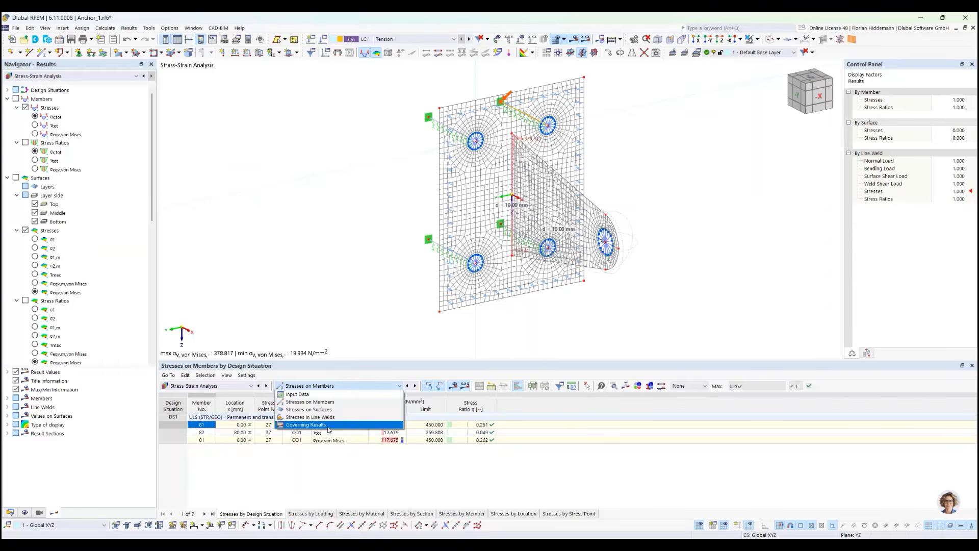
{"action": "left_click", "coordinate": [309, 409]}
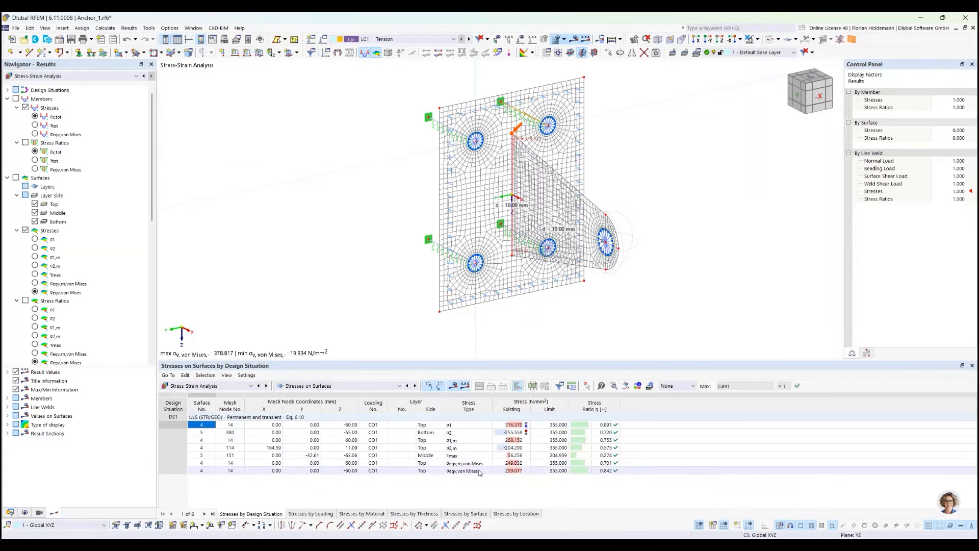
Review the stresses in the line welds by design situation and return to the Governing Results table
{"action": "left_click", "coordinate": [321, 386]}
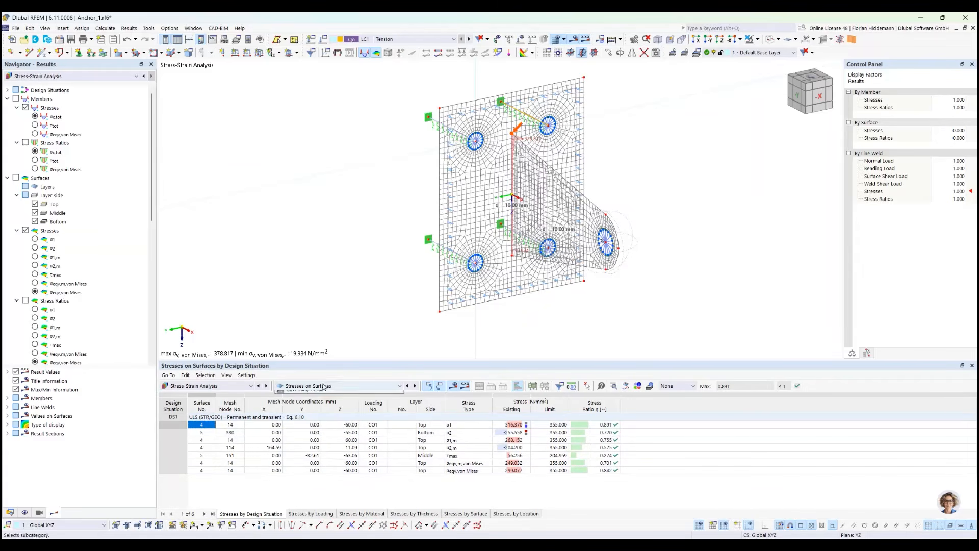
{"action": "left_click", "coordinate": [321, 417]}
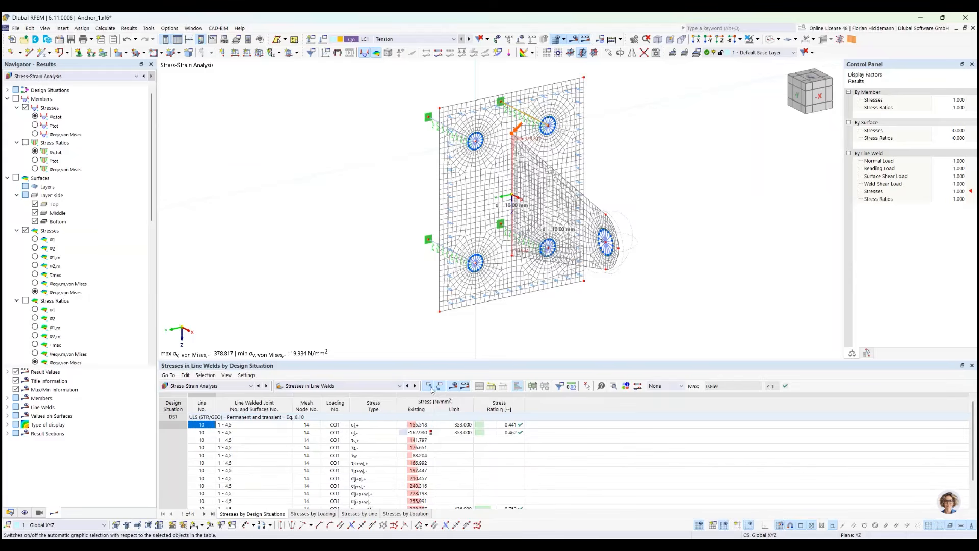
{"action": "left_click_drag", "start_coordinate": [452, 360], "coordinate": [447, 306]}
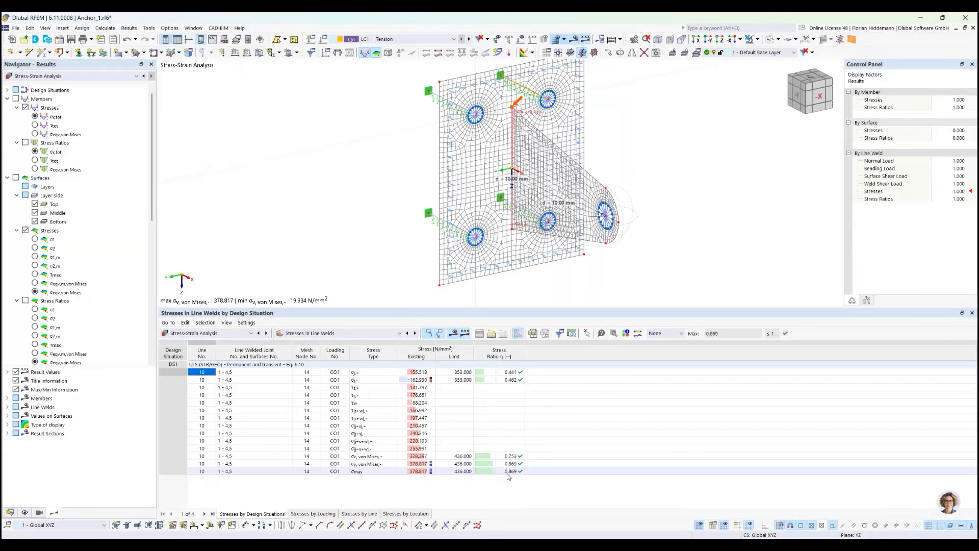
{"action": "left_click", "coordinate": [346, 335]}
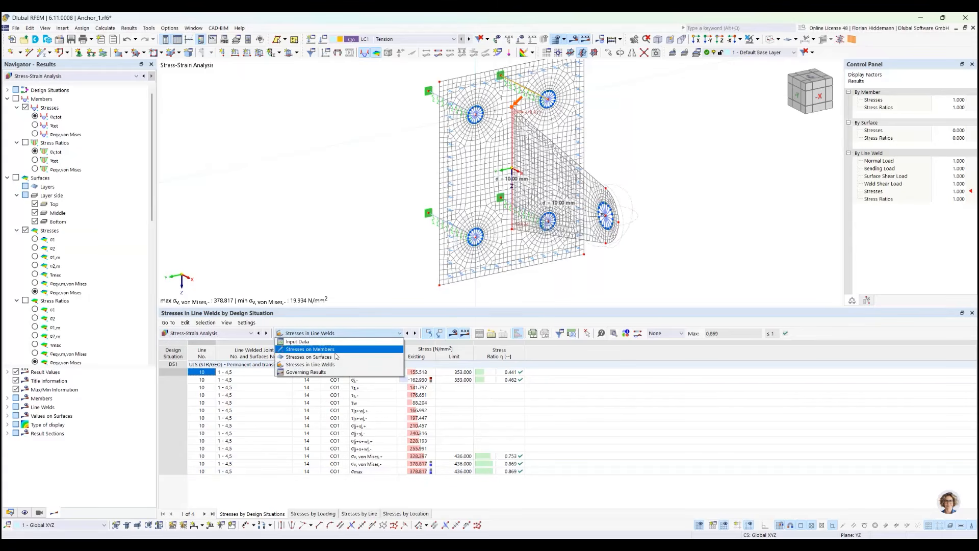
{"action": "left_click", "coordinate": [326, 373]}
{"action": "left_click_drag", "start_coordinate": [323, 306], "coordinate": [324, 381]}
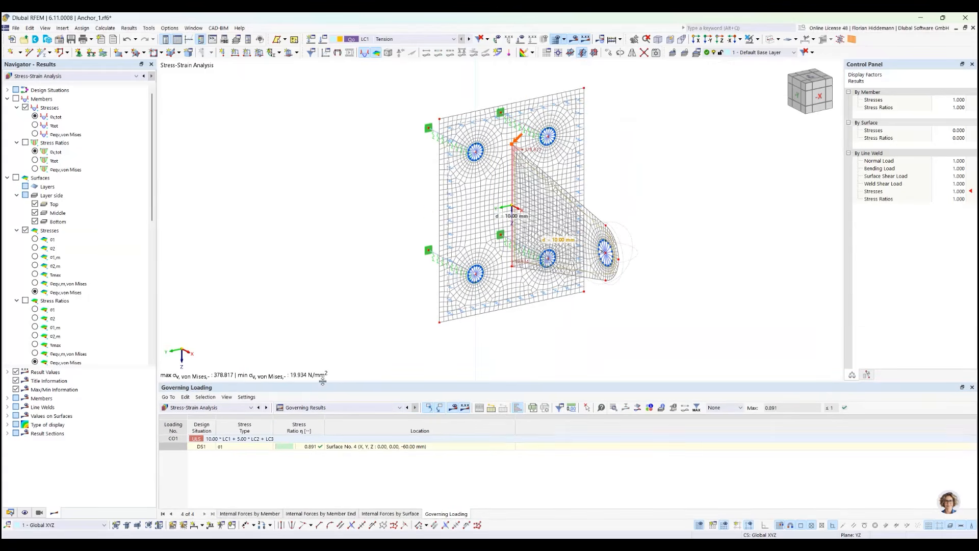
Display the surface stress results on the anchor plate and lug
{"action": "left_click", "coordinate": [15, 177]}
{"action": "scroll", "coordinate": [154, 224], "scroll_direction": "down", "scroll_amount": 4}
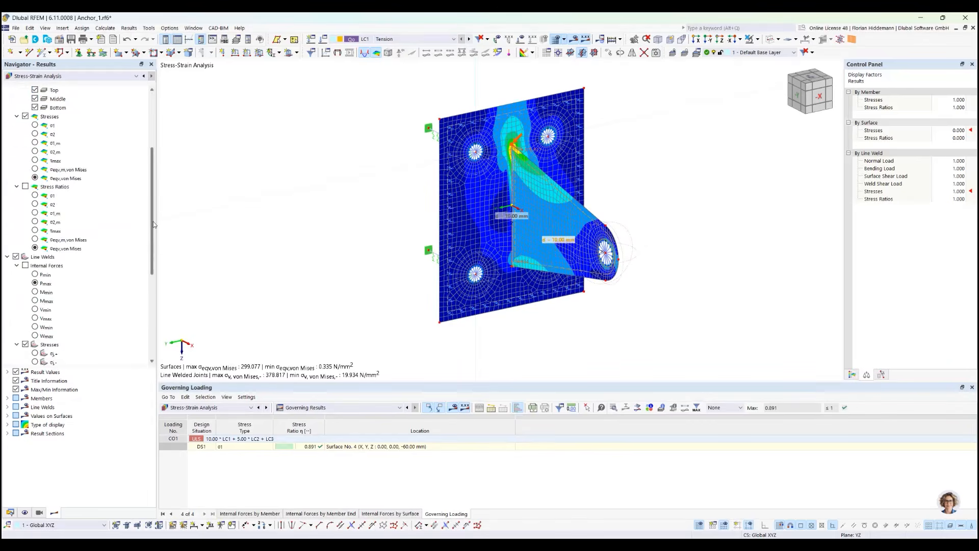
{"action": "left_click_drag", "start_coordinate": [154, 224], "coordinate": [154, 164]}
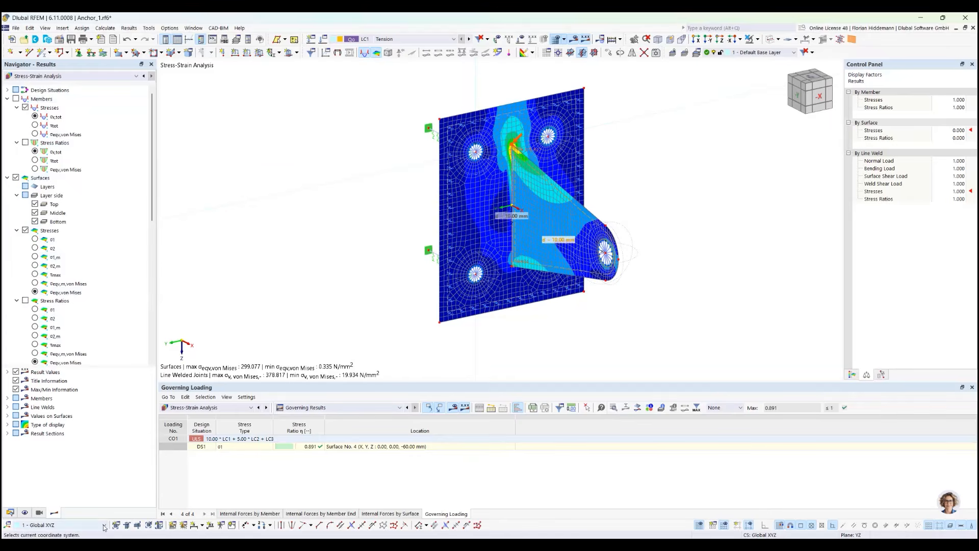
Bring back the model data tree, inspect the stressed plate from another angle, and hide the graphical results
{"action": "left_click", "coordinate": [13, 514]}
{"action": "scroll", "coordinate": [253, 218], "scroll_direction": "down", "scroll_amount": 2}
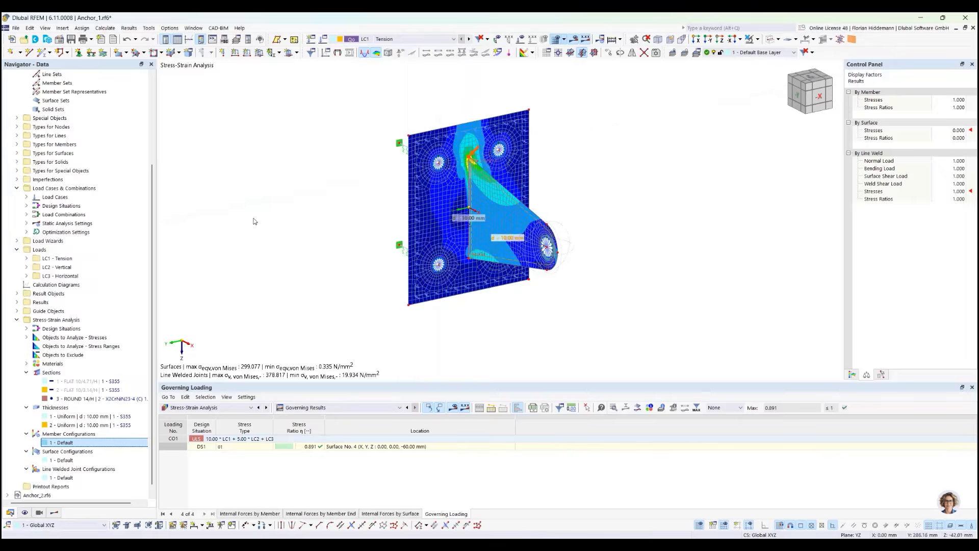
{"action": "scroll", "coordinate": [256, 210], "scroll_direction": "up", "scroll_amount": 2}
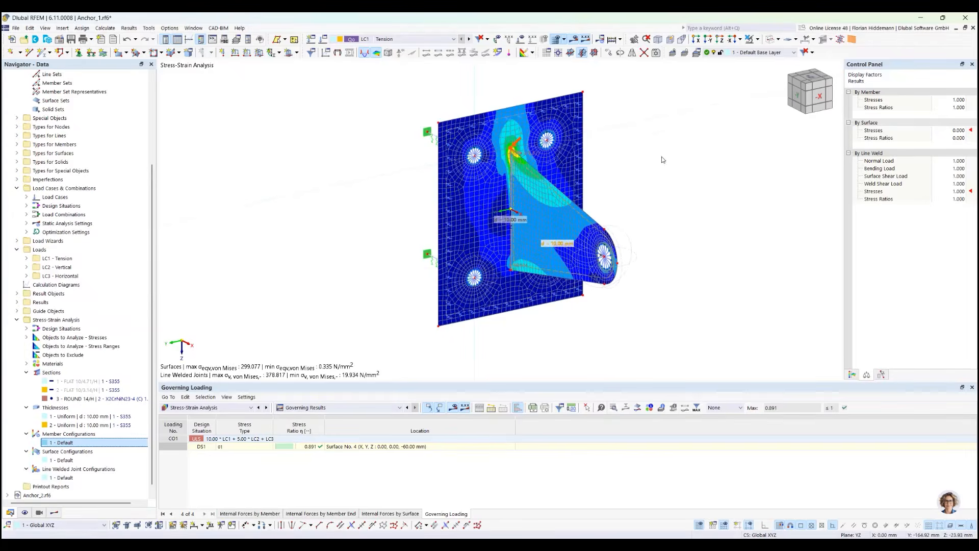
{"action": "middle_click_drag", "start_coordinate": [662, 158], "coordinate": [622, 186], "text": "ctrl"}
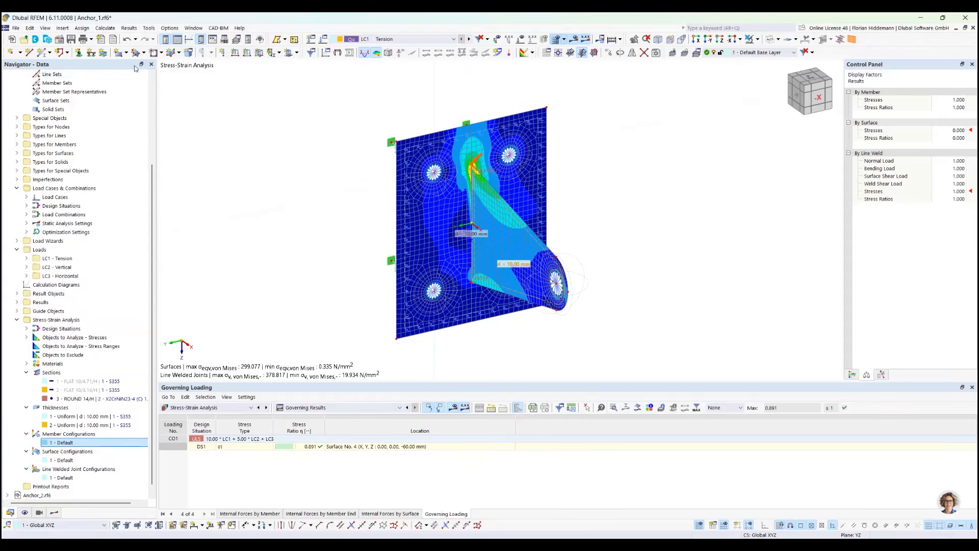
{"action": "scroll", "coordinate": [468, 194], "scroll_direction": "up", "scroll_amount": 1}
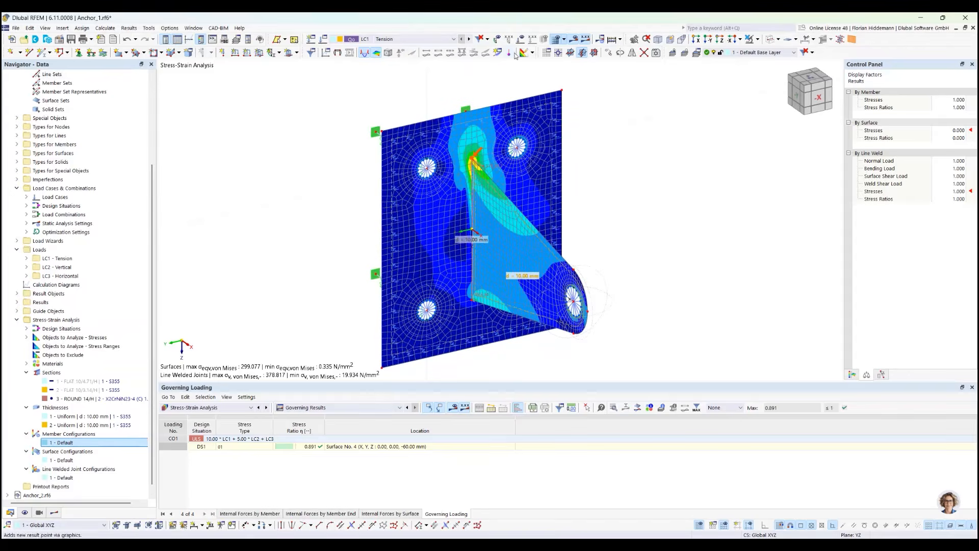
{"action": "left_click", "coordinate": [573, 41]}
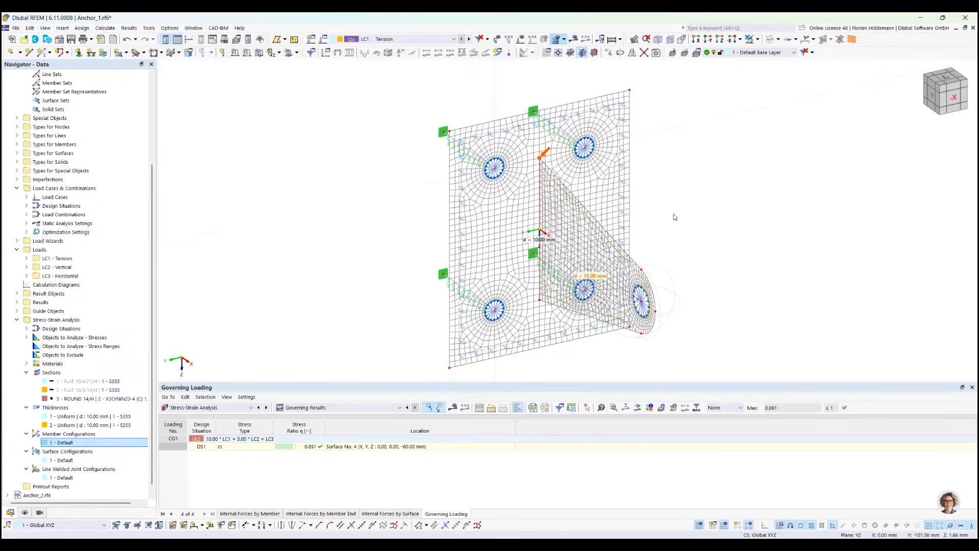
Hide the FE mesh on the anchor plate and return to the basic objects in the data tree
{"action": "scroll", "coordinate": [612, 245], "scroll_direction": "up", "scroll_amount": 2}
{"action": "scroll", "coordinate": [530, 168], "scroll_direction": "down", "scroll_amount": 2}
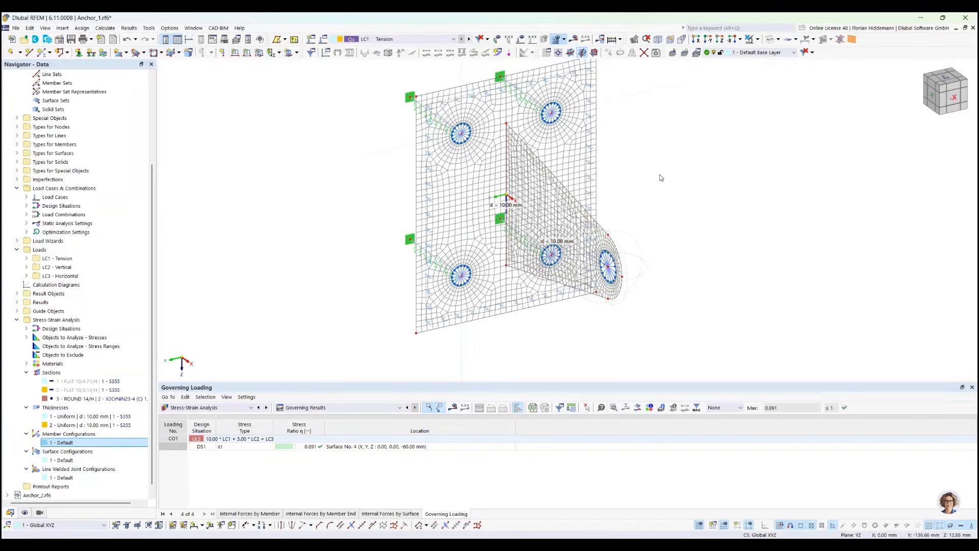
{"action": "left_click", "coordinate": [558, 39]}
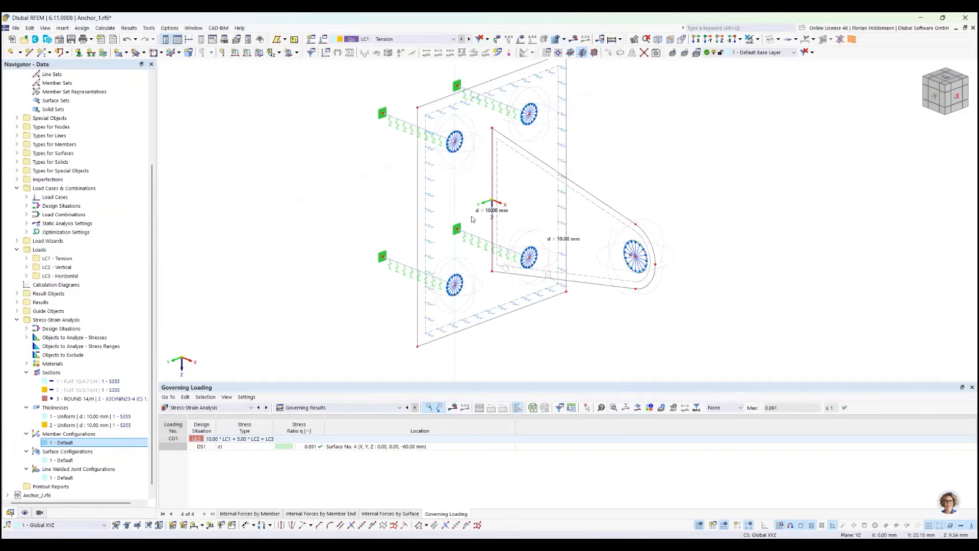
{"action": "scroll", "coordinate": [477, 181], "scroll_direction": "up", "scroll_amount": 2}
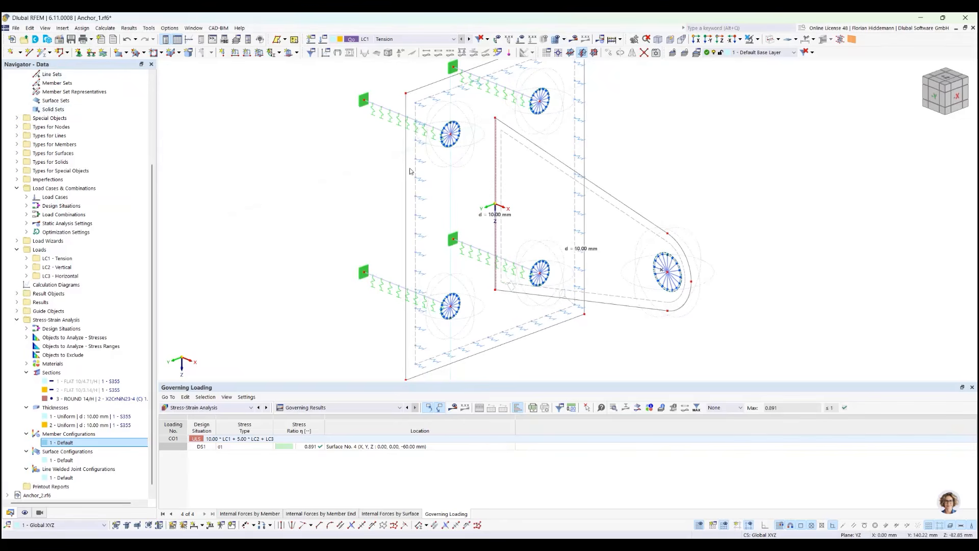
{"action": "scroll", "coordinate": [123, 293], "scroll_direction": "up", "scroll_amount": 5}
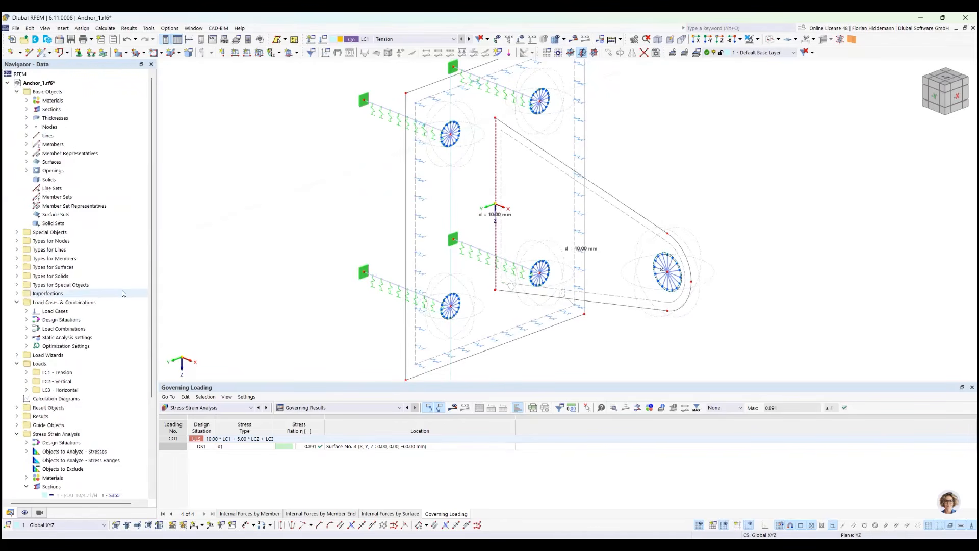
Add a linear dimension along the lug's vertical edge at the anchor plate and inspect the dimensioned model
{"action": "scroll", "coordinate": [123, 322], "scroll_direction": "down", "scroll_amount": 5}
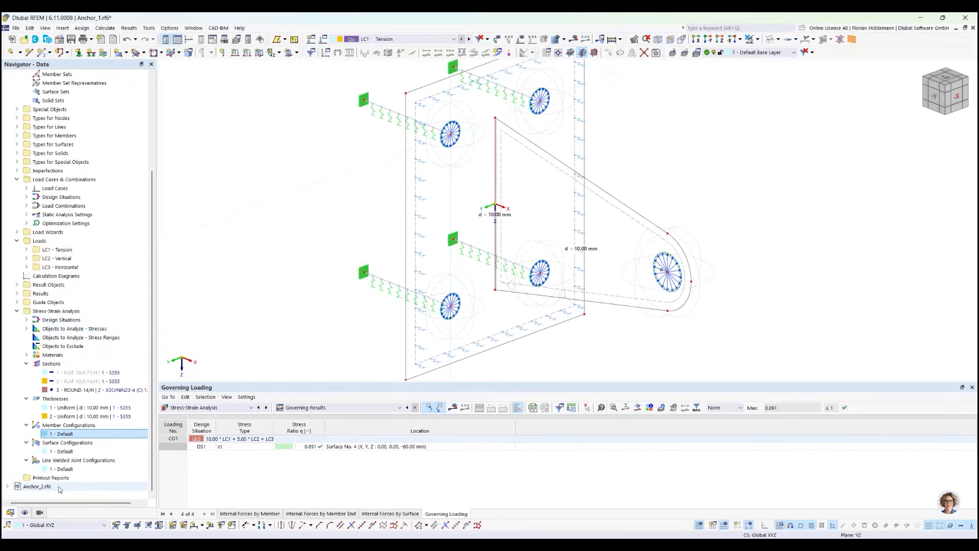
{"action": "scroll", "coordinate": [428, 84], "scroll_direction": "up", "scroll_amount": 5}
{"action": "scroll", "coordinate": [439, 89], "scroll_direction": "down", "scroll_amount": 5}
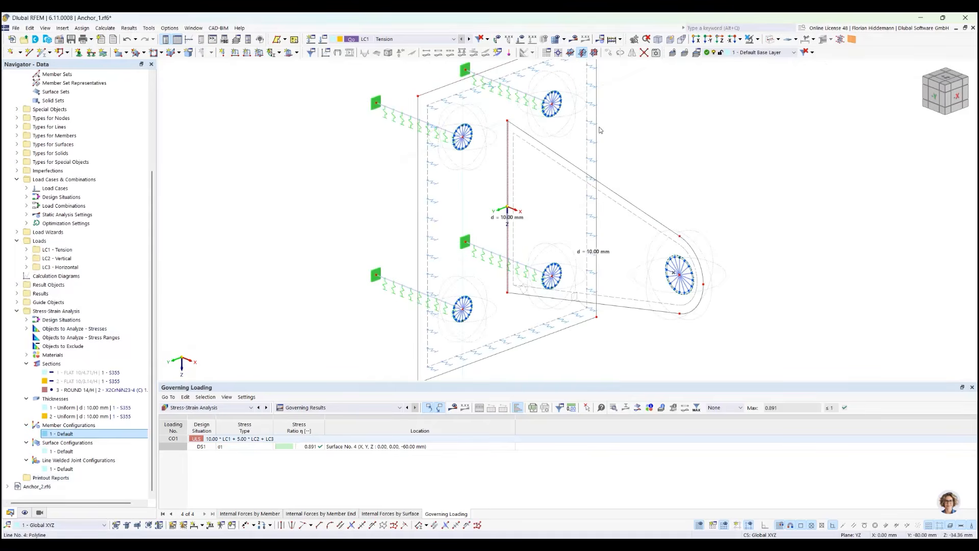
{"action": "middle_click_drag", "start_coordinate": [668, 143], "coordinate": [650, 151], "text": "ctrl"}
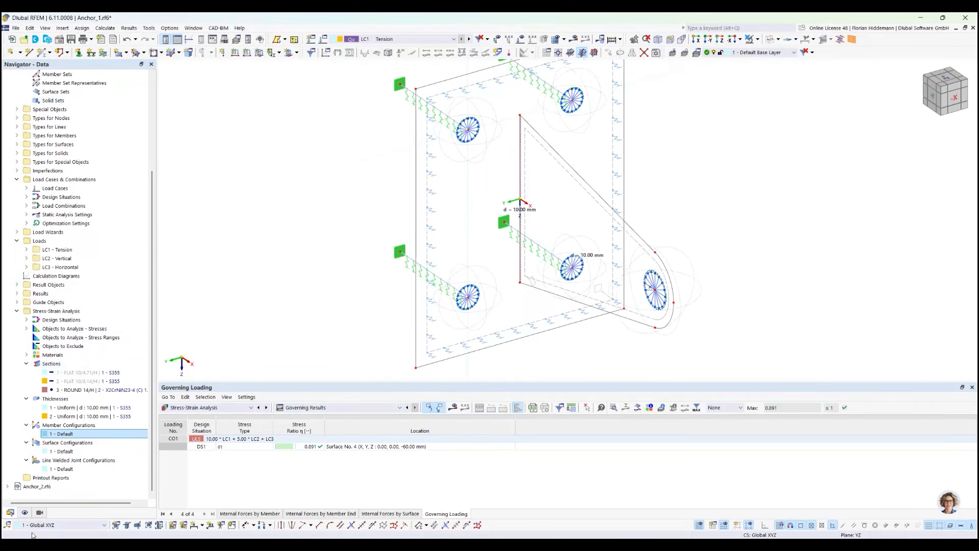
{"action": "left_click", "coordinate": [194, 525]}
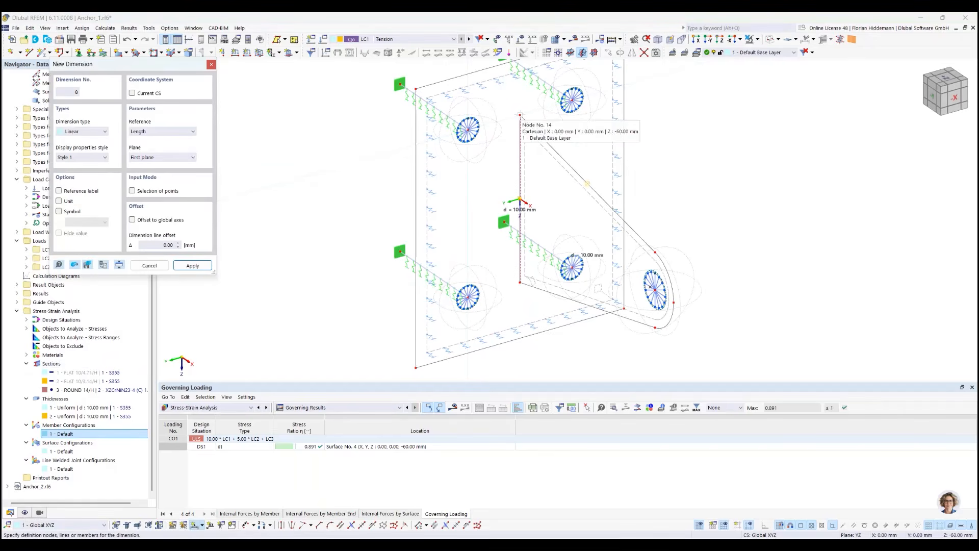
{"action": "left_click", "coordinate": [520, 115]}
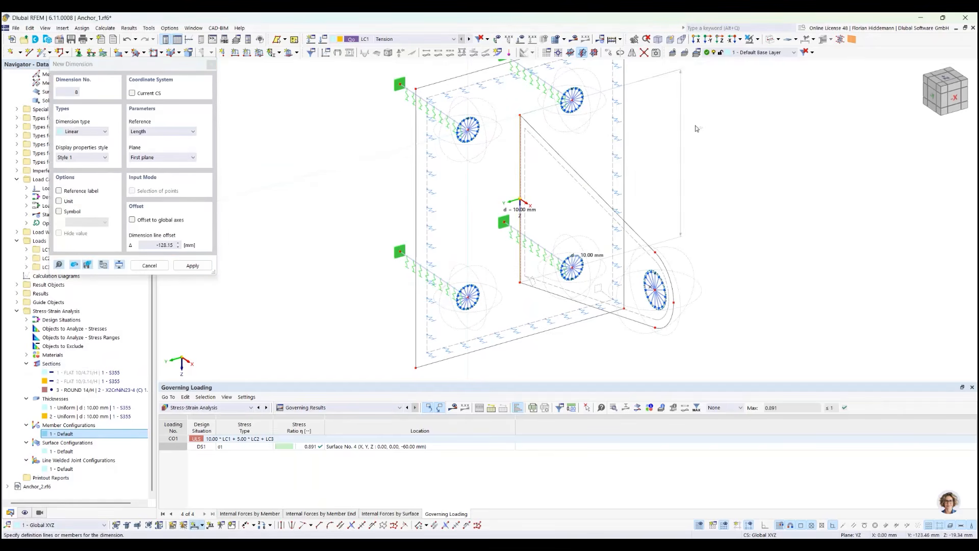
{"action": "left_click", "coordinate": [722, 150]}
{"action": "key", "text": "Escape"}
{"action": "scroll", "coordinate": [719, 142], "scroll_direction": "up", "scroll_amount": 1}
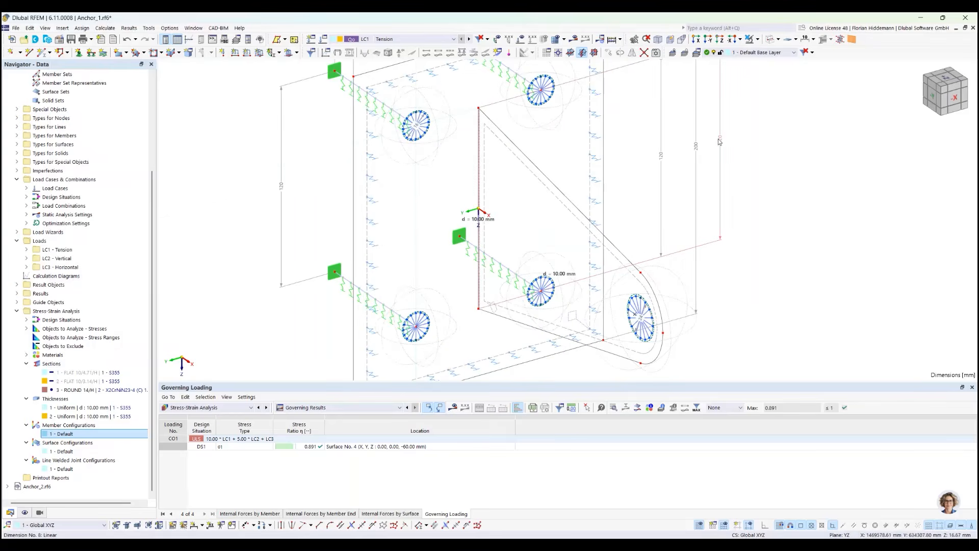
{"action": "scroll", "coordinate": [721, 224], "scroll_direction": "down", "scroll_amount": 2}
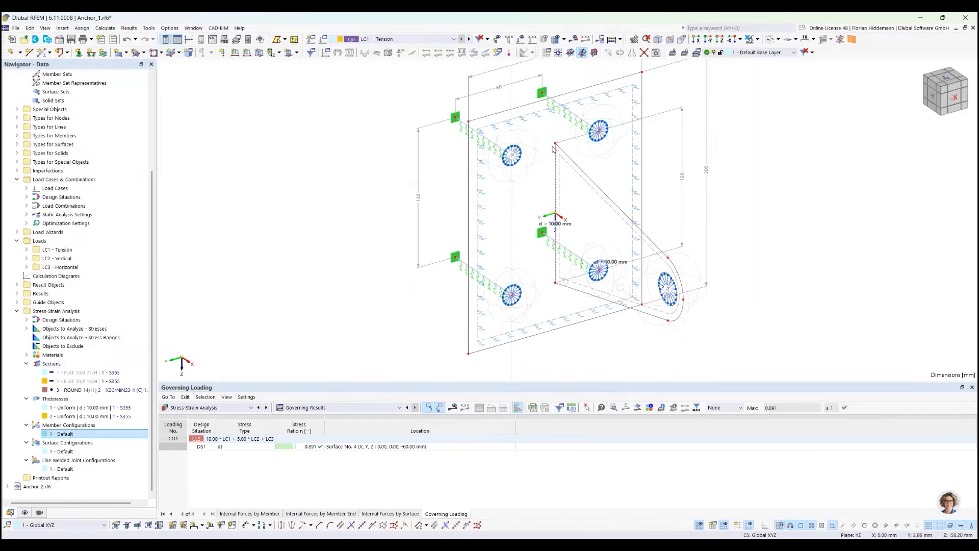
{"action": "middle_click_drag", "start_coordinate": [569, 258], "coordinate": [633, 219], "text": "ctrl"}
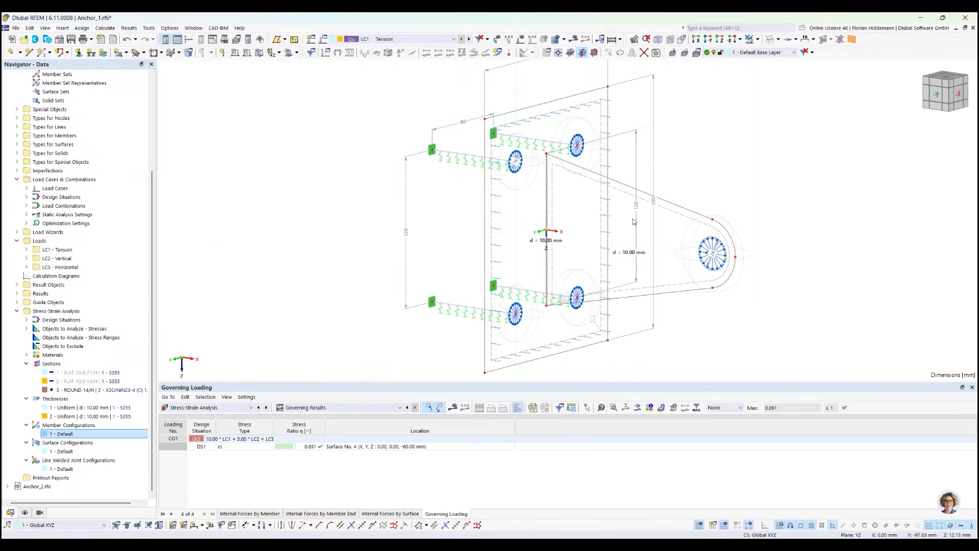
{"action": "middle_click_drag", "start_coordinate": [788, 179], "coordinate": [696, 217], "text": "ctrl"}
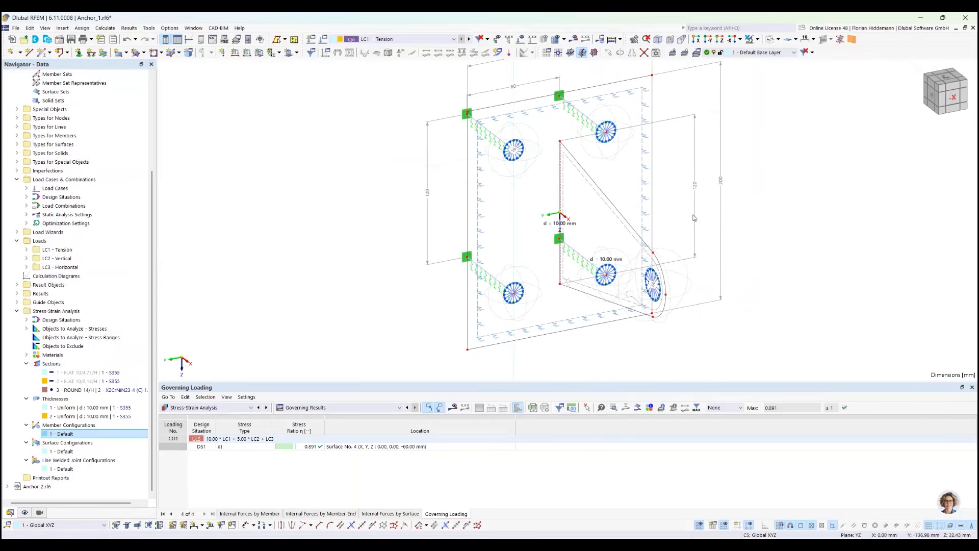
Add a global length parameter L_ab with the definition type Optimization and a value of 120 mm
{"action": "left_click", "coordinate": [29, 28]}
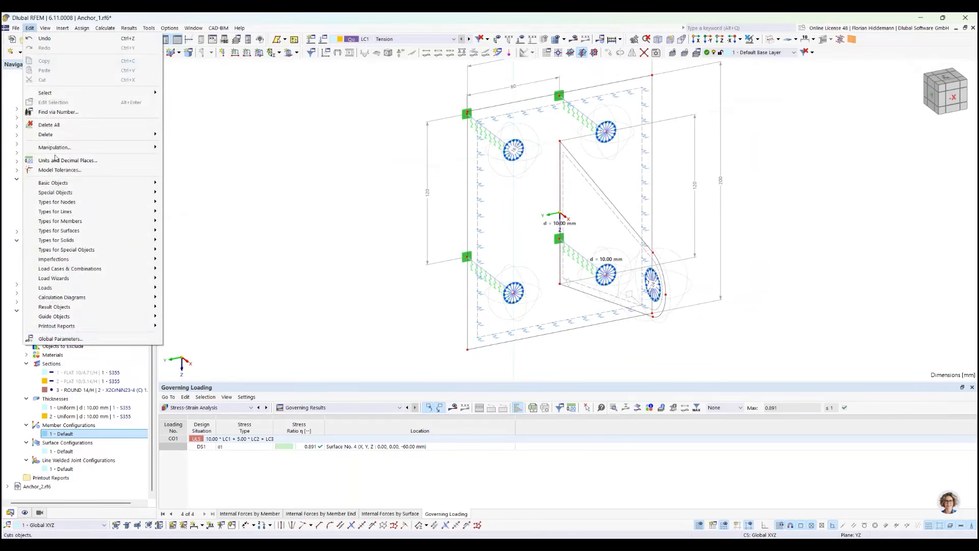
{"action": "left_click", "coordinate": [60, 339]}
{"action": "double_click", "coordinate": [184, 243]}
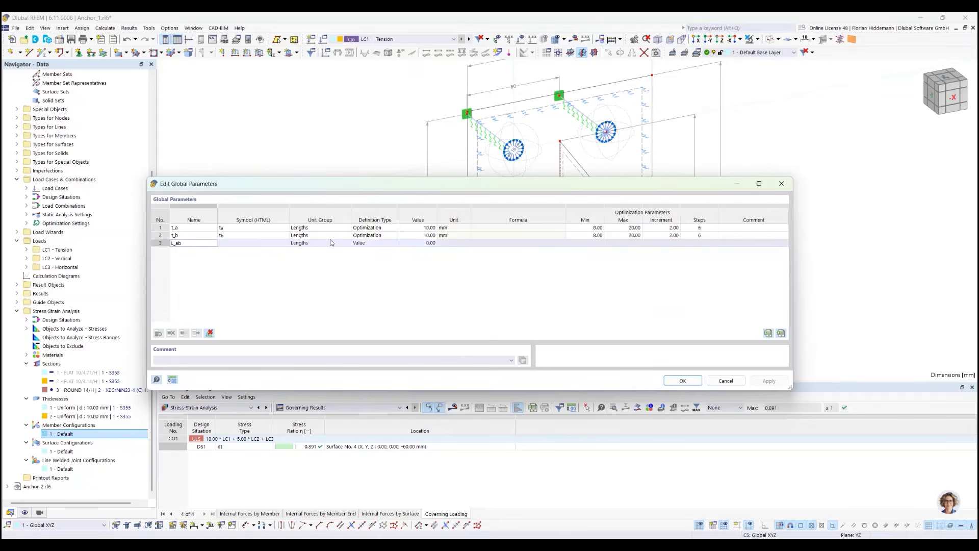
{"action": "left_click", "coordinate": [374, 243]}
{"action": "left_click", "coordinate": [395, 243]}
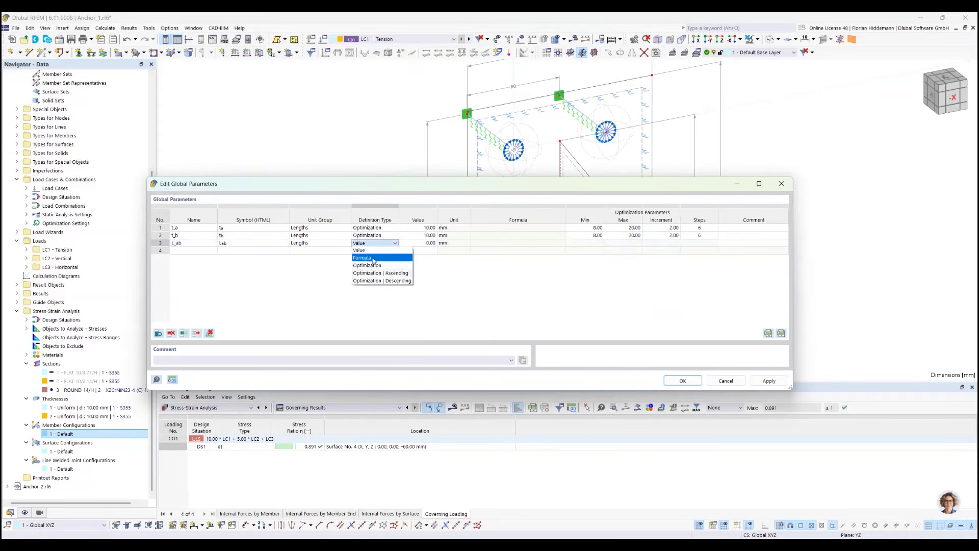
{"action": "left_click", "coordinate": [367, 265]}
{"action": "double_click", "coordinate": [420, 244]}
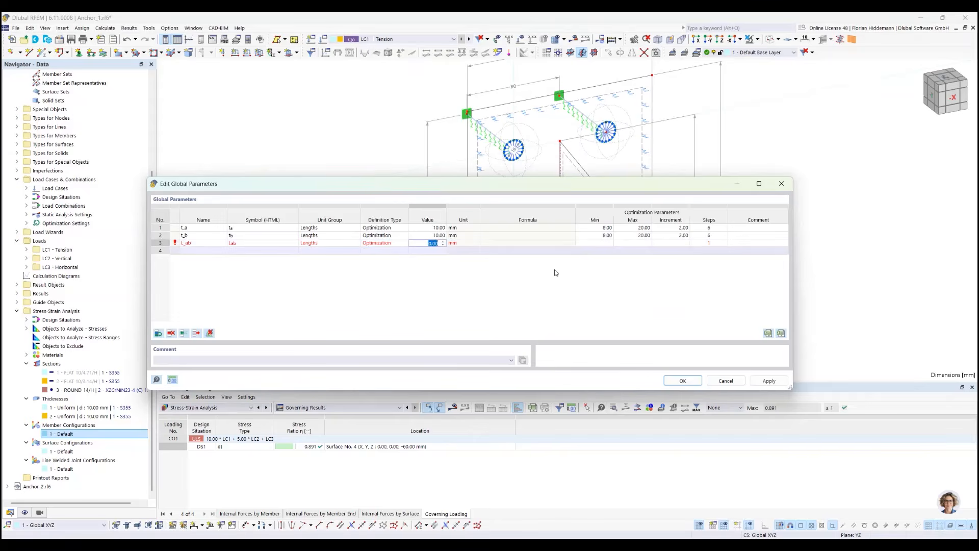
{"action": "left_click", "coordinate": [652, 305]}
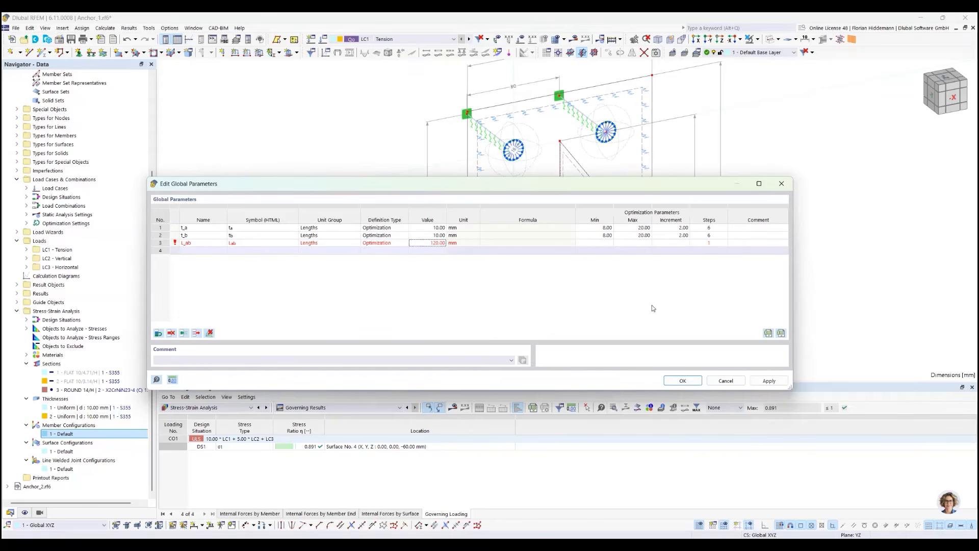
Set L_ab's optimization range to a minimum of 80 mm, a maximum of 140 mm and an increment of 10 mm
{"action": "double_click", "coordinate": [603, 243]}
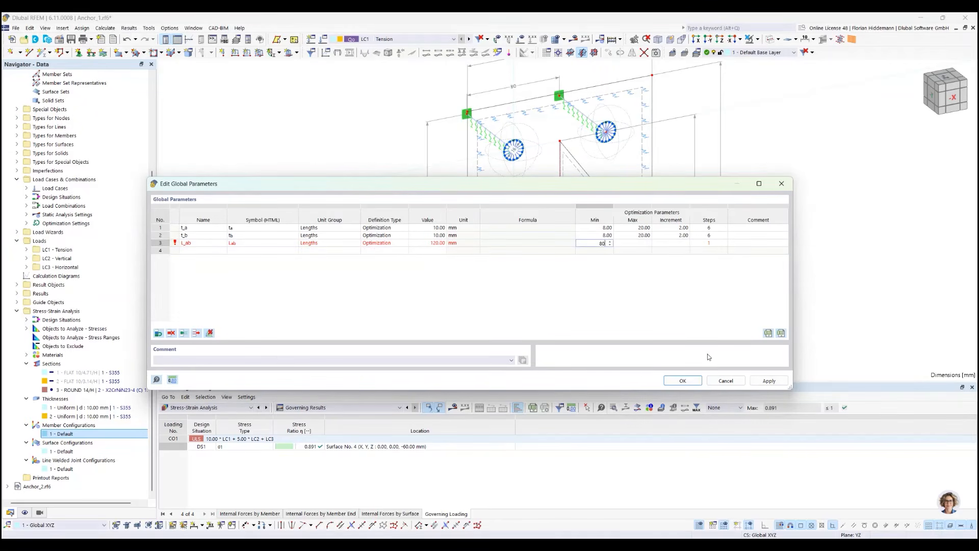
{"action": "double_click", "coordinate": [643, 238]}
{"action": "double_click", "coordinate": [646, 244]}
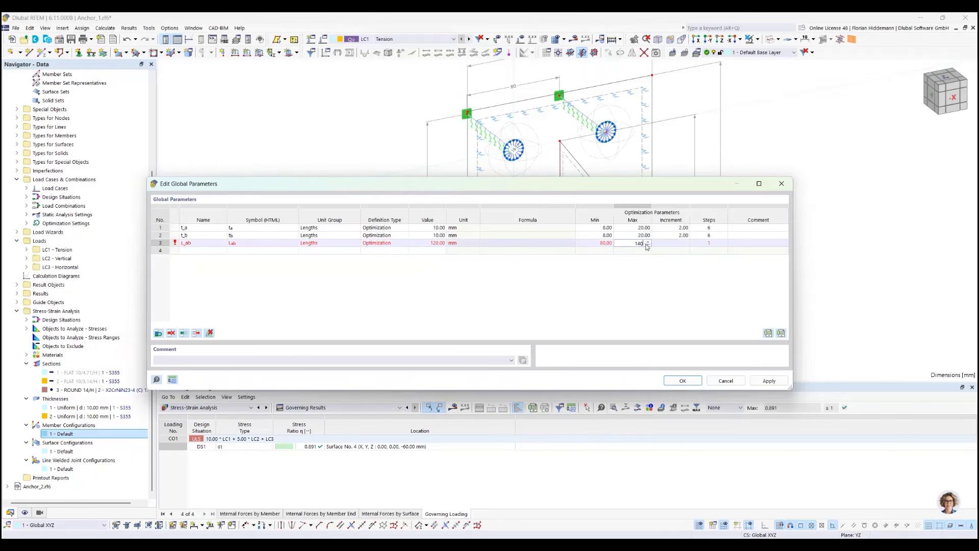
{"action": "double_click", "coordinate": [672, 243]}
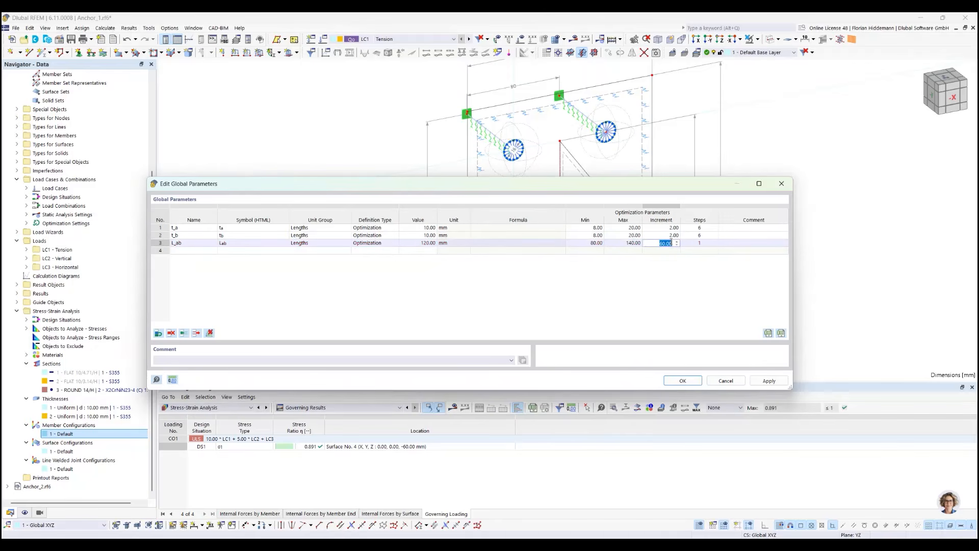
{"action": "double_click", "coordinate": [698, 244]}
{"action": "double_click", "coordinate": [637, 244]}
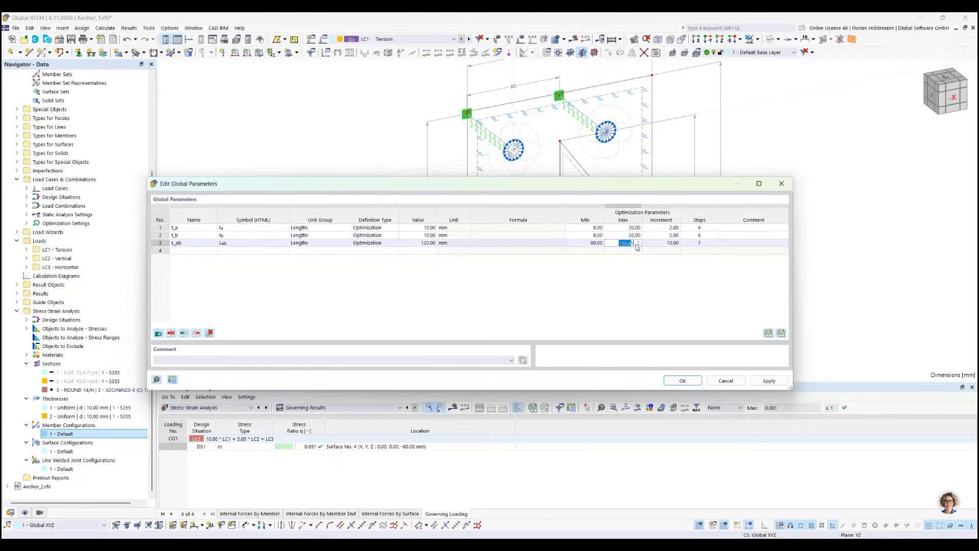
{"action": "type", "text": "140"}
{"action": "double_click", "coordinate": [708, 244]}
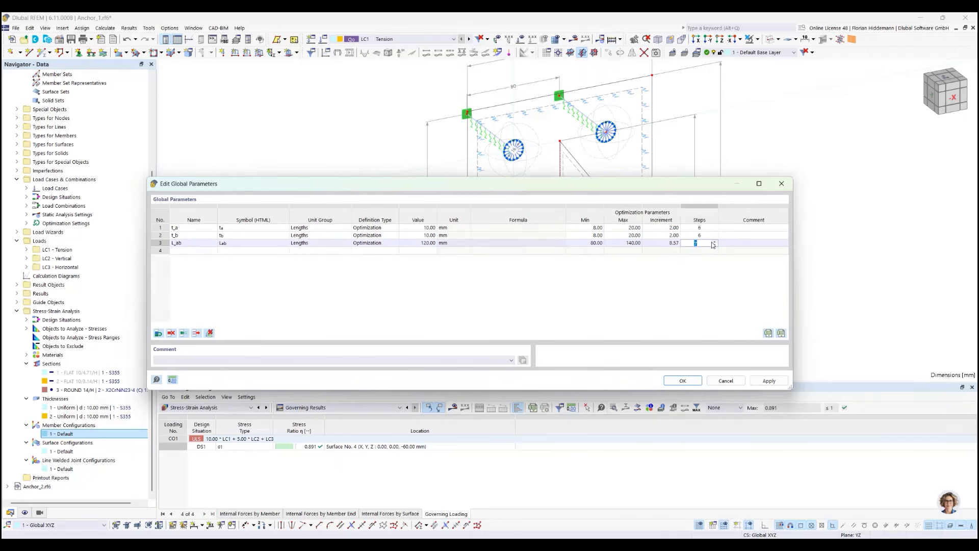
{"action": "double_click", "coordinate": [665, 244]}
{"action": "left_click", "coordinate": [674, 293]}
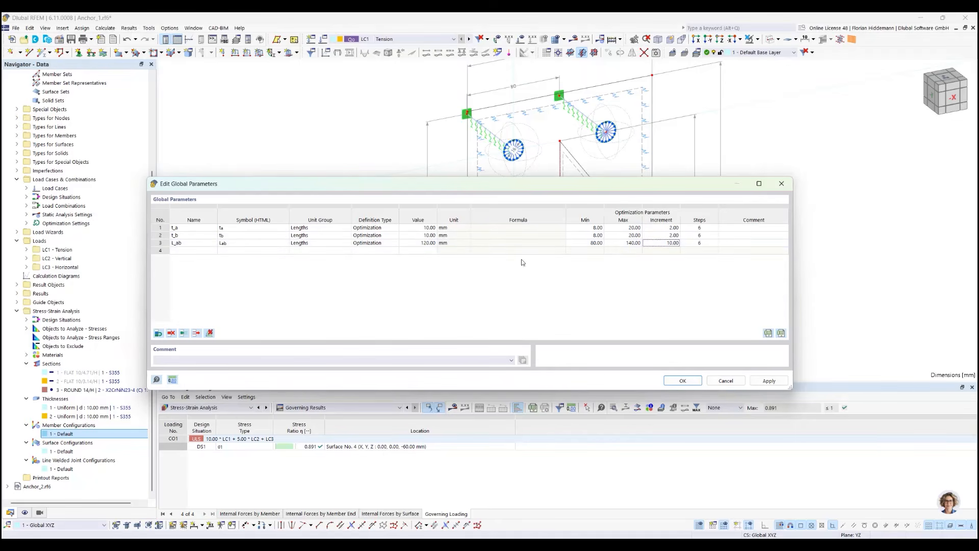
Add a global parameter z_o in the Lengths unit group with the definition type Formula
{"action": "left_click", "coordinate": [189, 249]}
{"action": "left_click", "coordinate": [186, 249]}
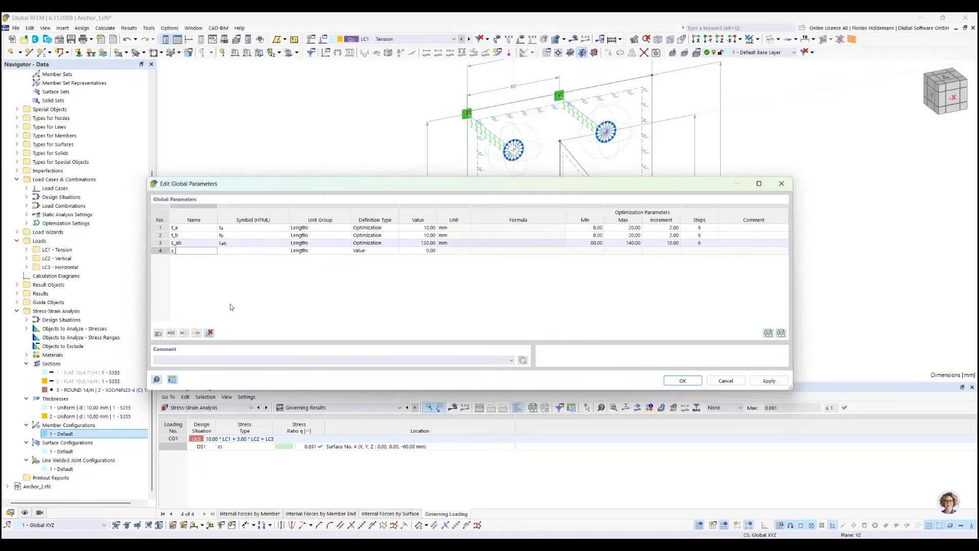
{"action": "left_click", "coordinate": [253, 251]}
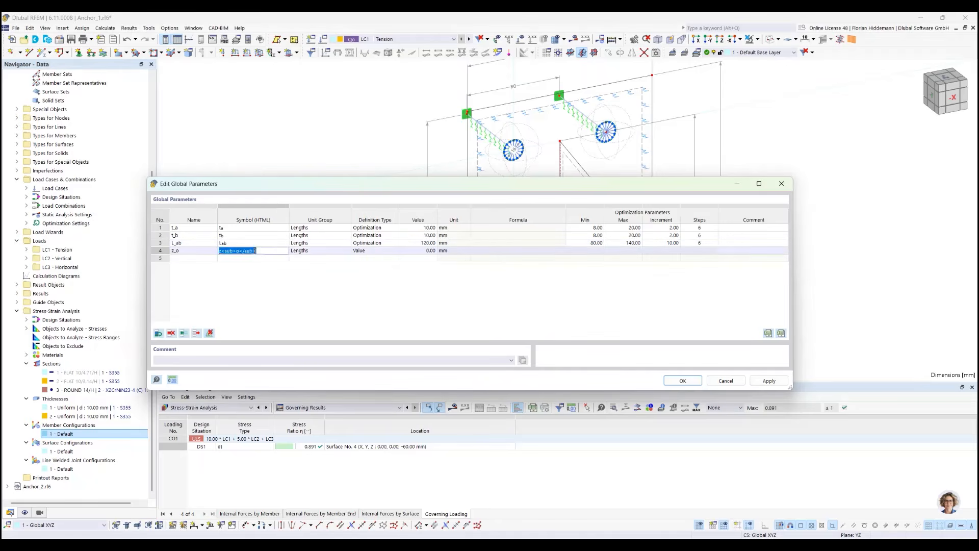
{"action": "left_click", "coordinate": [341, 251]}
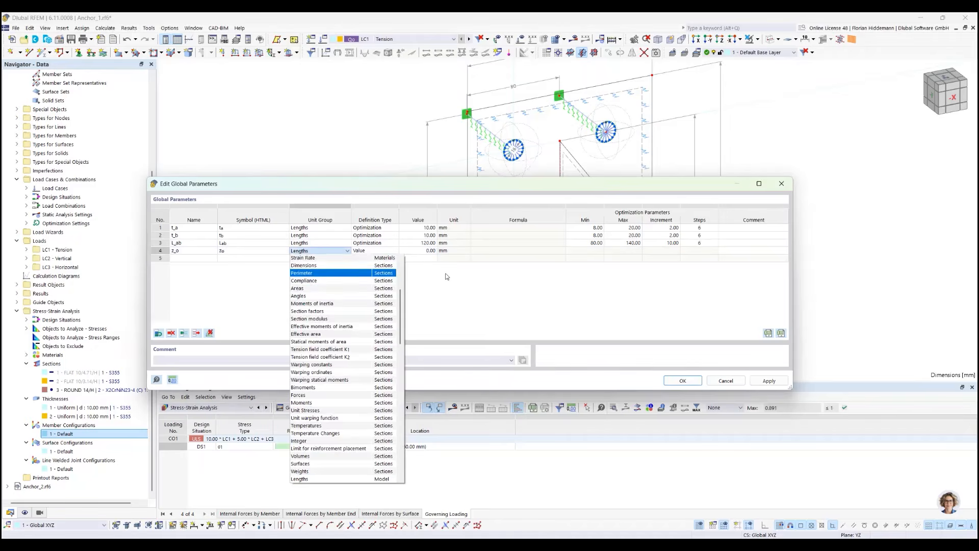
{"action": "left_click", "coordinate": [316, 258]}
{"action": "left_click", "coordinate": [367, 251]}
{"action": "left_click", "coordinate": [363, 266]}
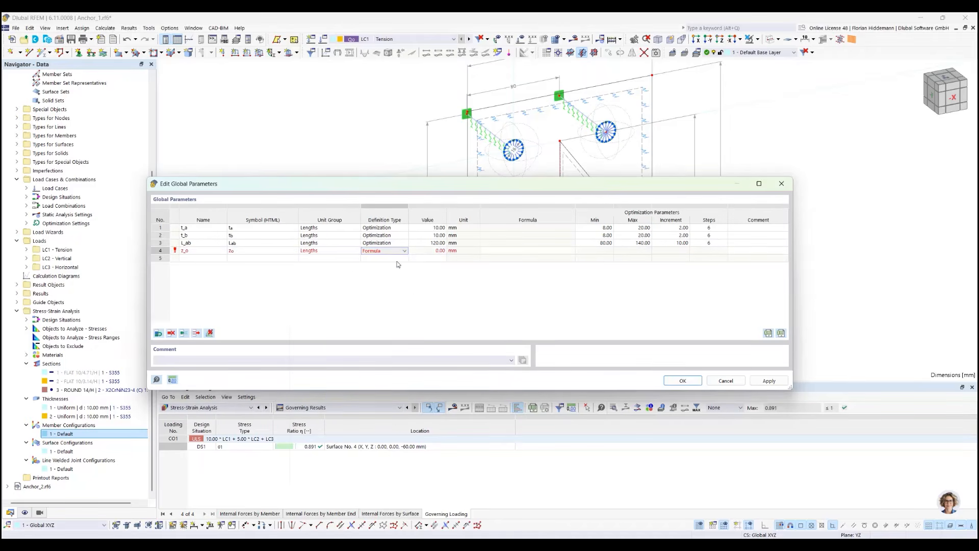
Define z_o with the formula -L_ab/2 and apply the parameter changes
{"action": "left_click", "coordinate": [499, 251]}
{"action": "left_click", "coordinate": [508, 251]}
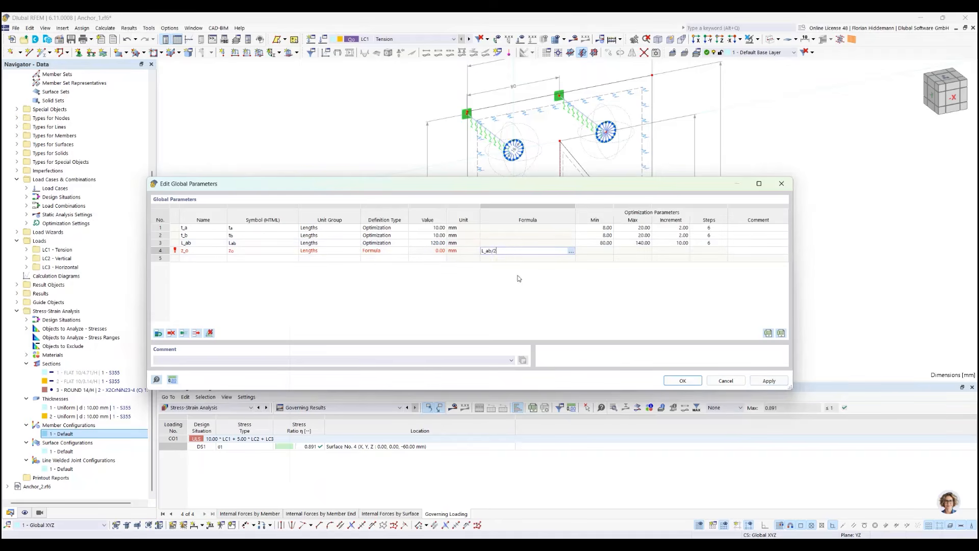
{"action": "type", "text": "-"}
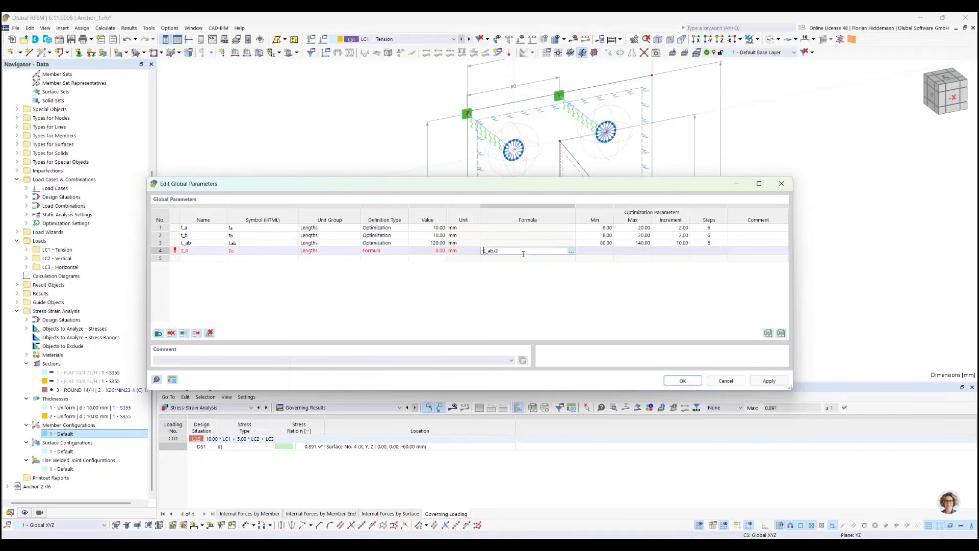
{"action": "key", "text": "Return"}
{"action": "left_click", "coordinate": [769, 380]}
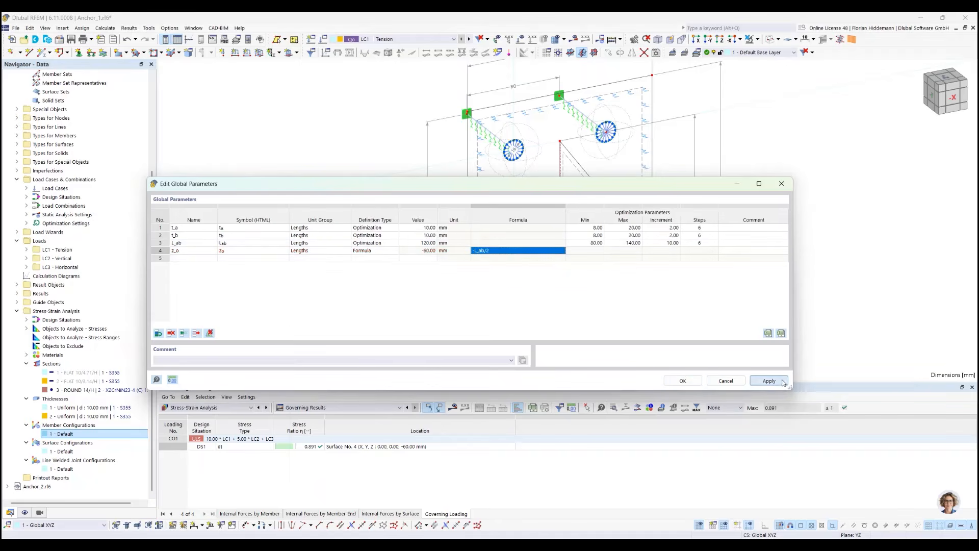
Add a global length parameter z_u with the definition type Formula
{"action": "left_click", "coordinate": [192, 258]}
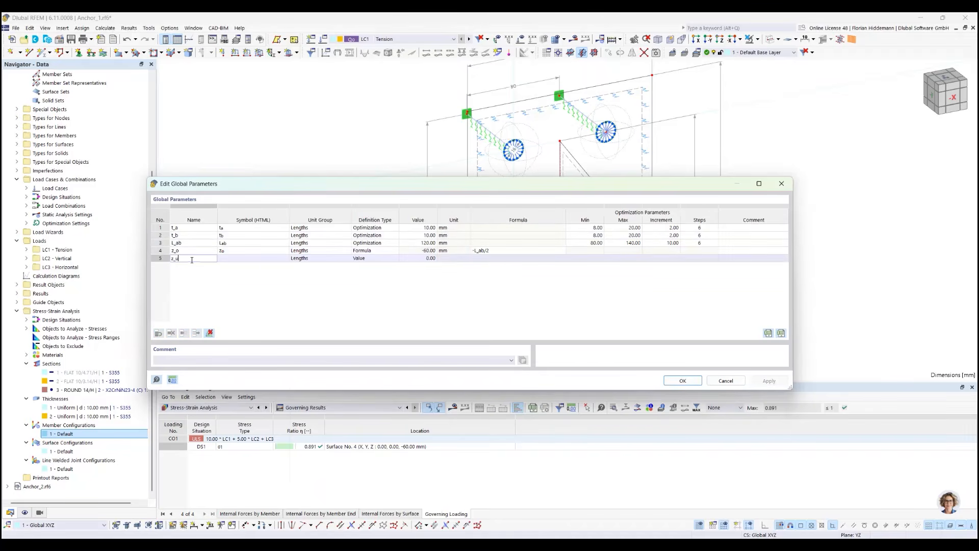
{"action": "type", "text": "z_u"}
{"action": "key", "text": "Return"}
{"action": "left_click", "coordinate": [498, 258]}
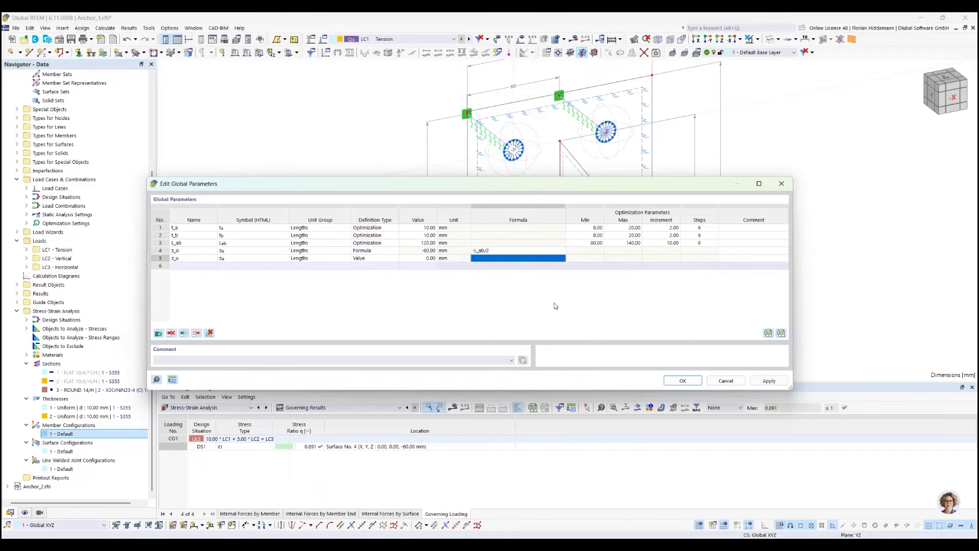
{"action": "left_click", "coordinate": [378, 259]}
{"action": "left_click", "coordinate": [395, 259]}
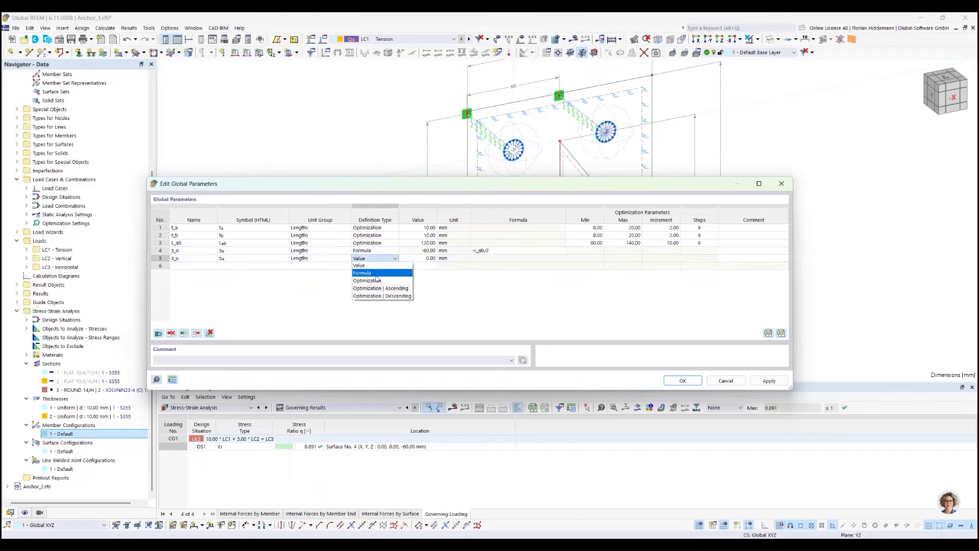
{"action": "left_click", "coordinate": [375, 273]}
Define z_u with the formula L_ab/2 and accept the global parameters
{"action": "left_click", "coordinate": [502, 258]}
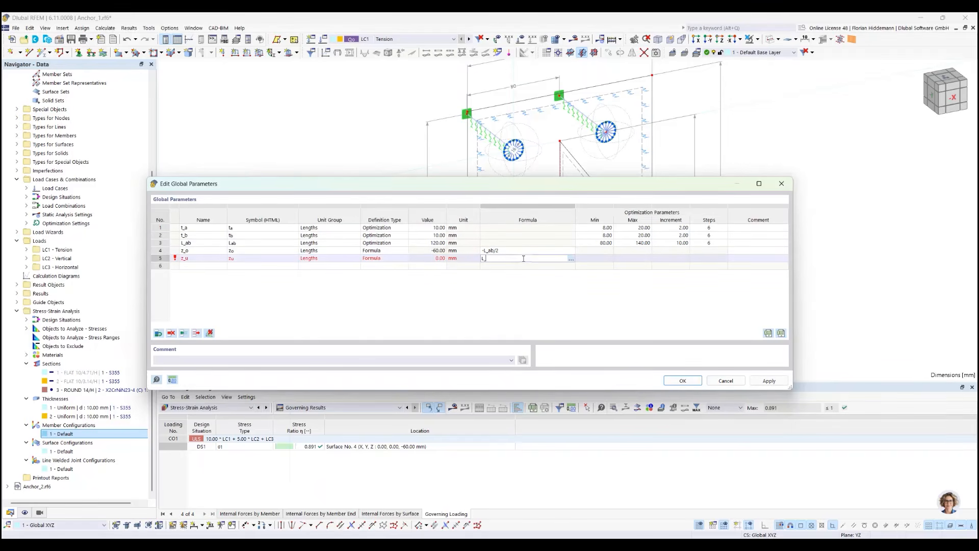
{"action": "type", "text": "L_ab/2"}
{"action": "key", "text": "Return"}
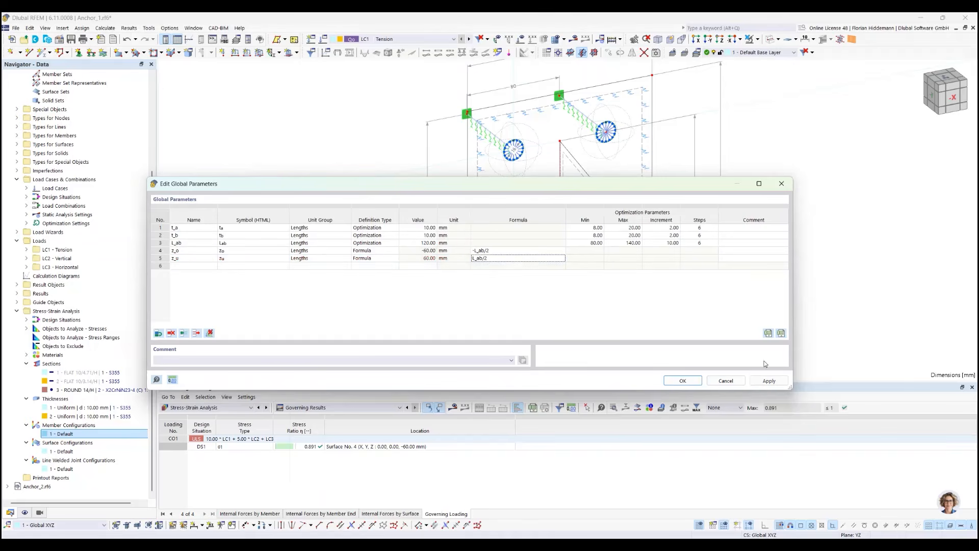
{"action": "left_click", "coordinate": [681, 381]}
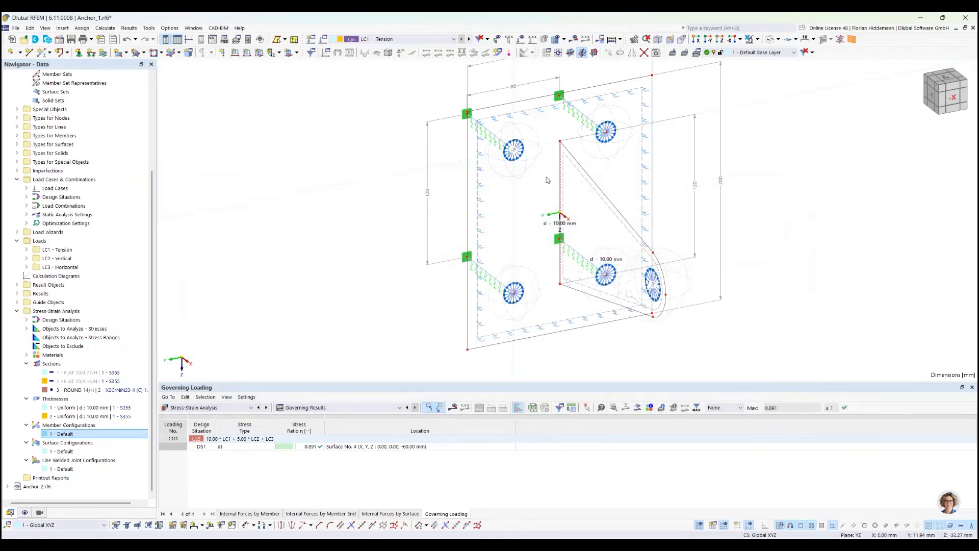
Link the Z-coordinate of the lug's upper node on the plate (node 14) to the global parameter z_o
{"action": "right_click", "coordinate": [561, 142]}
{"action": "left_click", "coordinate": [590, 161]}
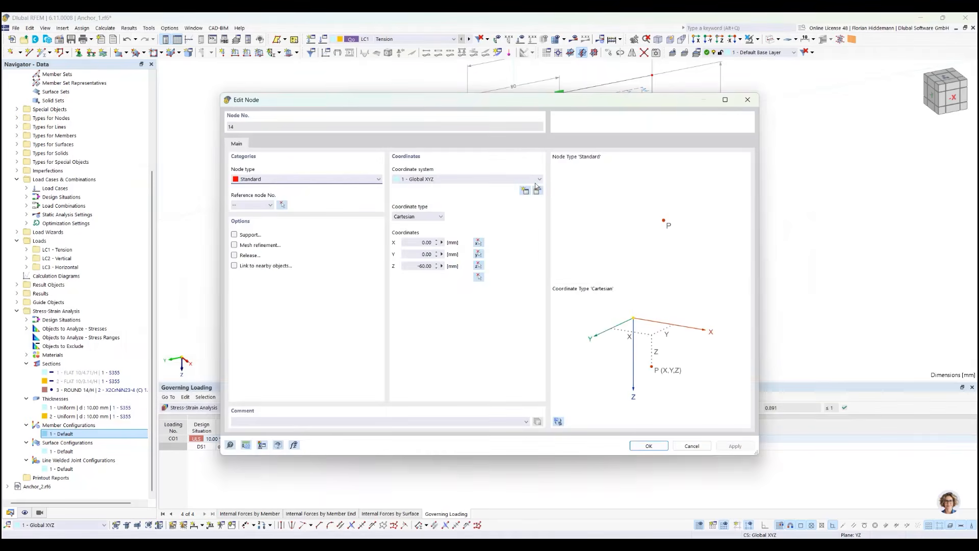
{"action": "left_click", "coordinate": [442, 267]}
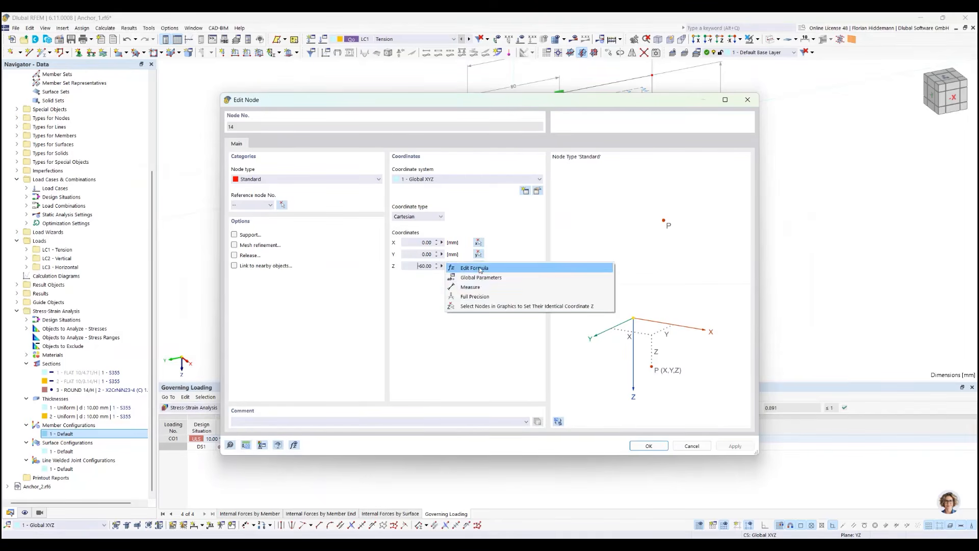
{"action": "left_click", "coordinate": [480, 268]}
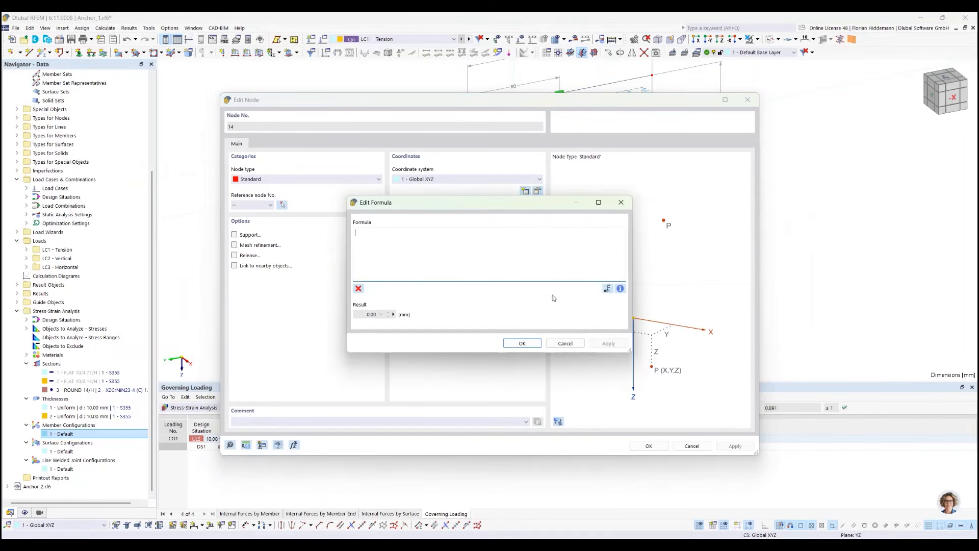
{"action": "left_click", "coordinate": [606, 289]}
{"action": "left_click", "coordinate": [165, 252]}
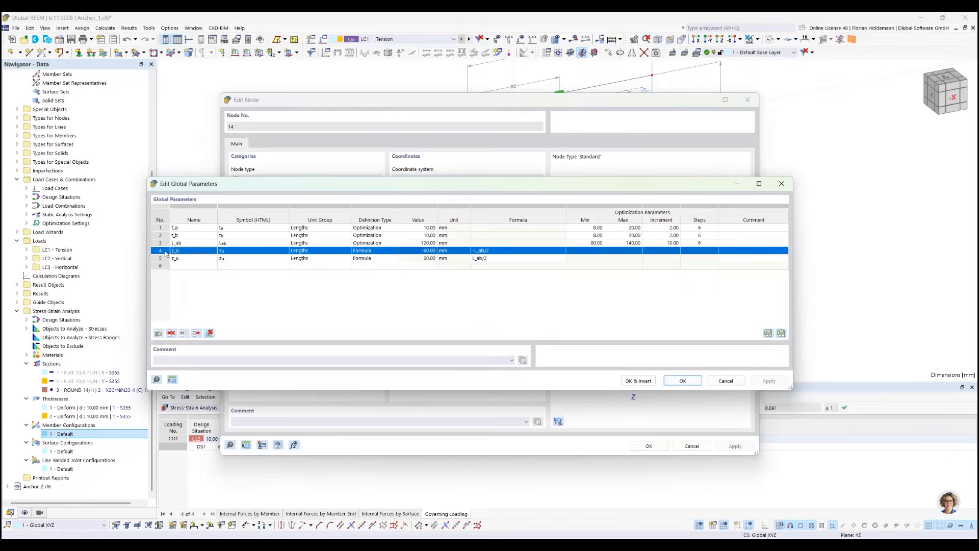
{"action": "left_click", "coordinate": [638, 380]}
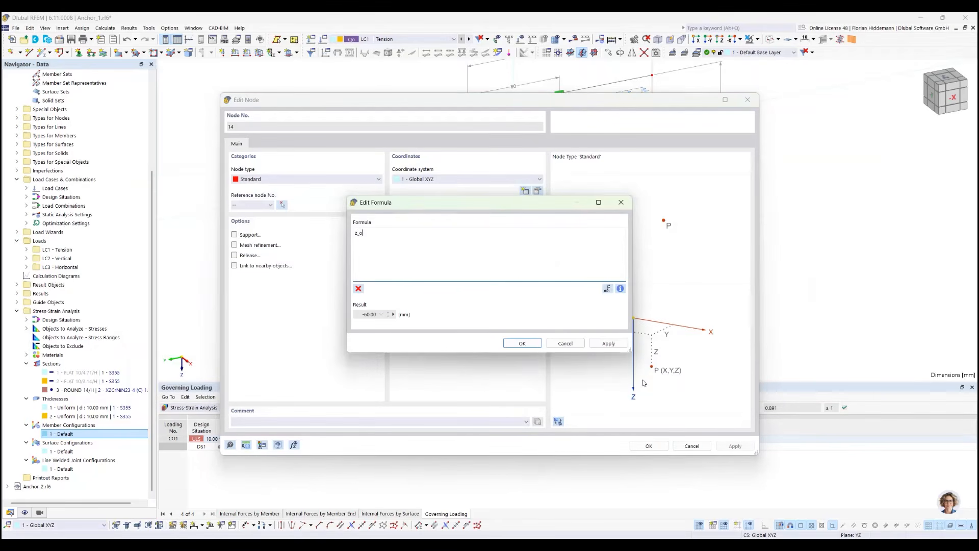
{"action": "left_click", "coordinate": [530, 345]}
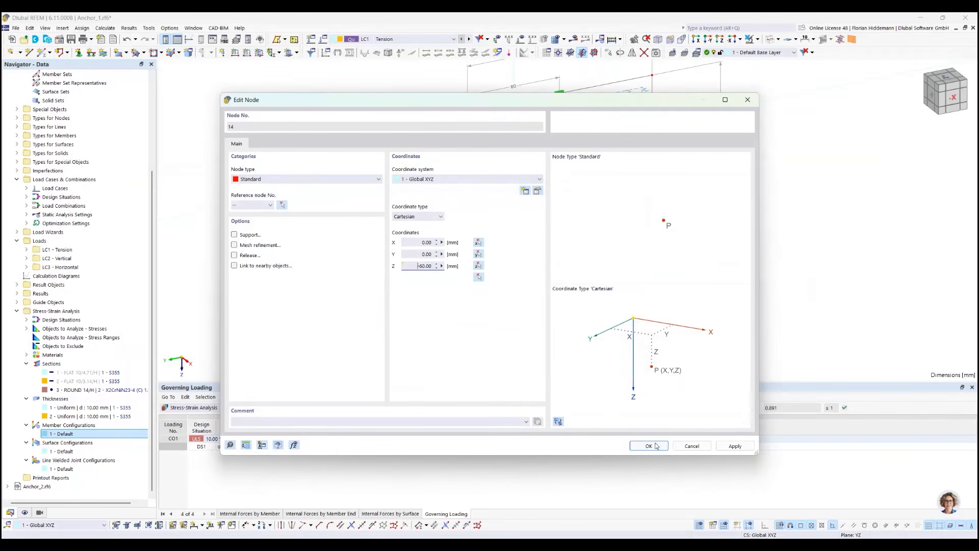
{"action": "left_click", "coordinate": [643, 445]}
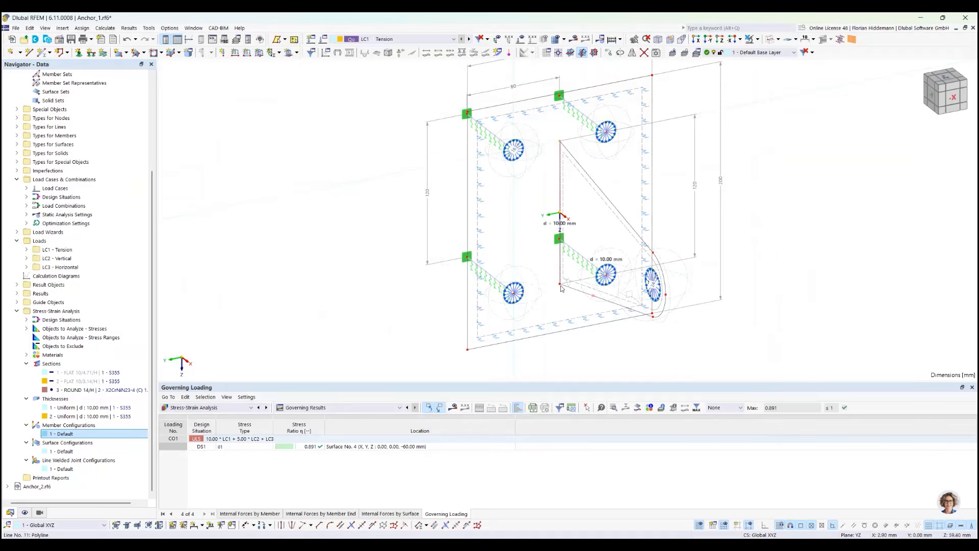
Link the Z-coordinate of the lug's lower node on the plate (node 17) to the global parameter z_u
{"action": "right_click", "coordinate": [560, 285]}
{"action": "right_click", "coordinate": [560, 284]}
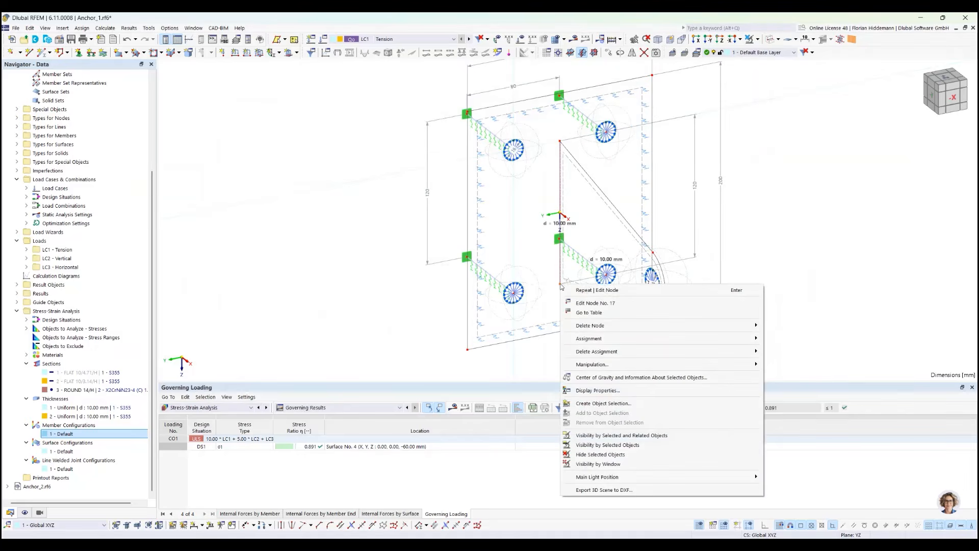
{"action": "left_click", "coordinate": [578, 304]}
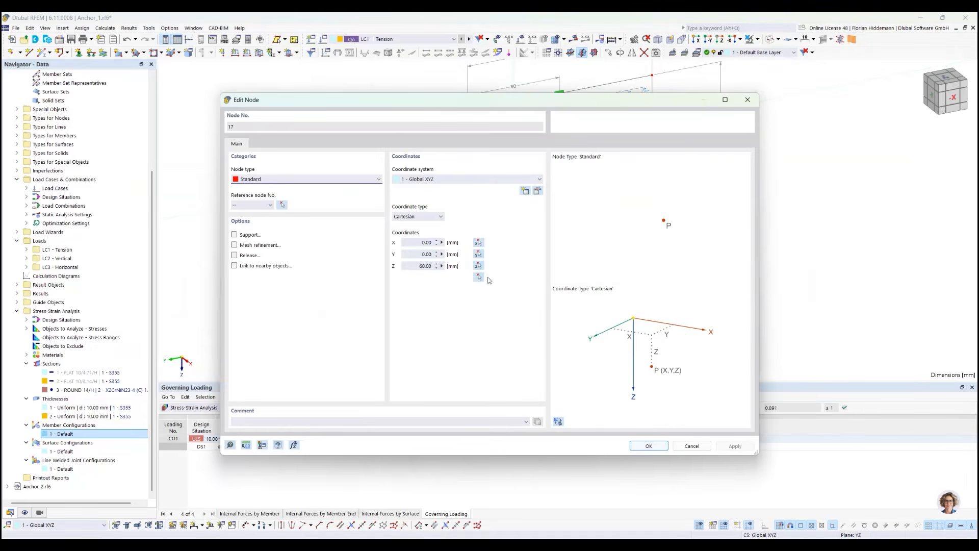
{"action": "left_click", "coordinate": [442, 266]}
{"action": "left_click", "coordinate": [474, 287]}
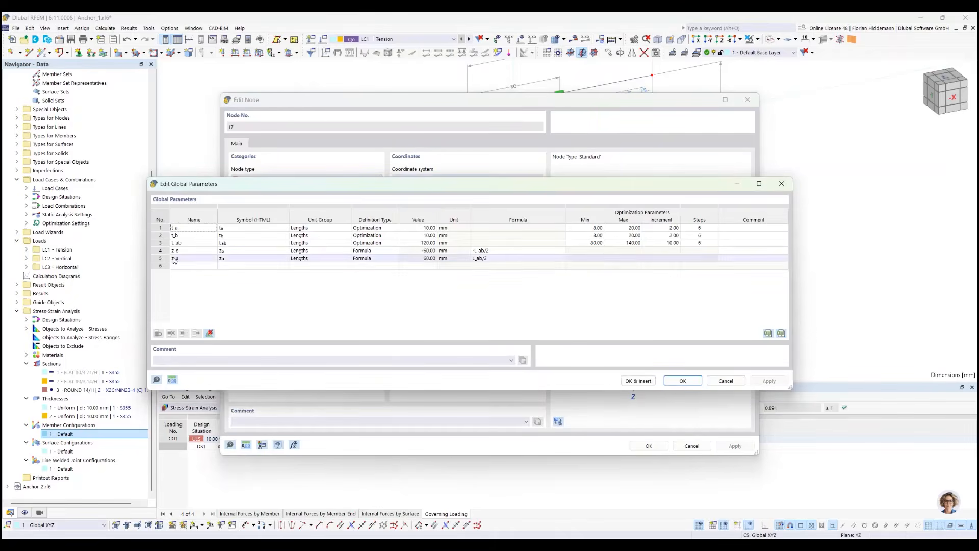
{"action": "left_click", "coordinate": [194, 258]}
{"action": "left_click", "coordinate": [644, 380]}
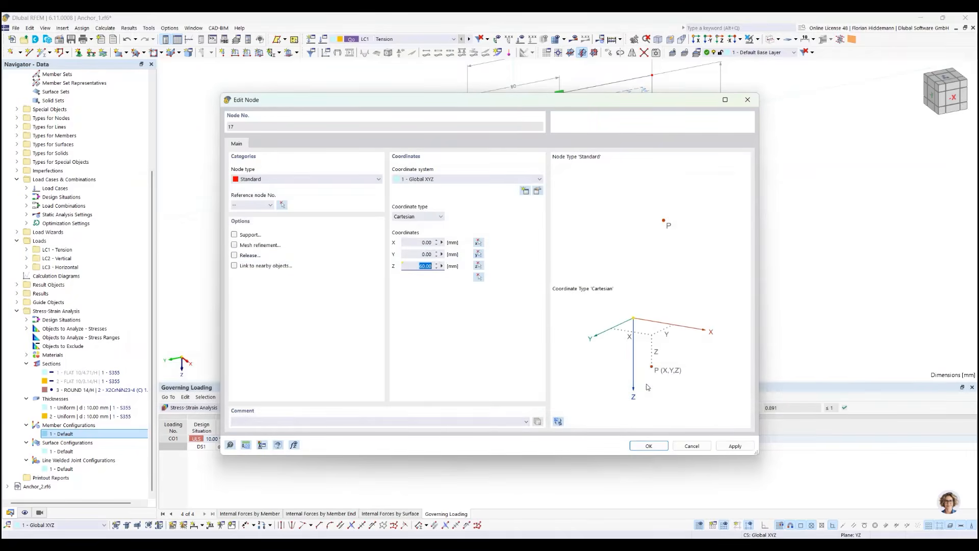
{"action": "left_click", "coordinate": [649, 446]}
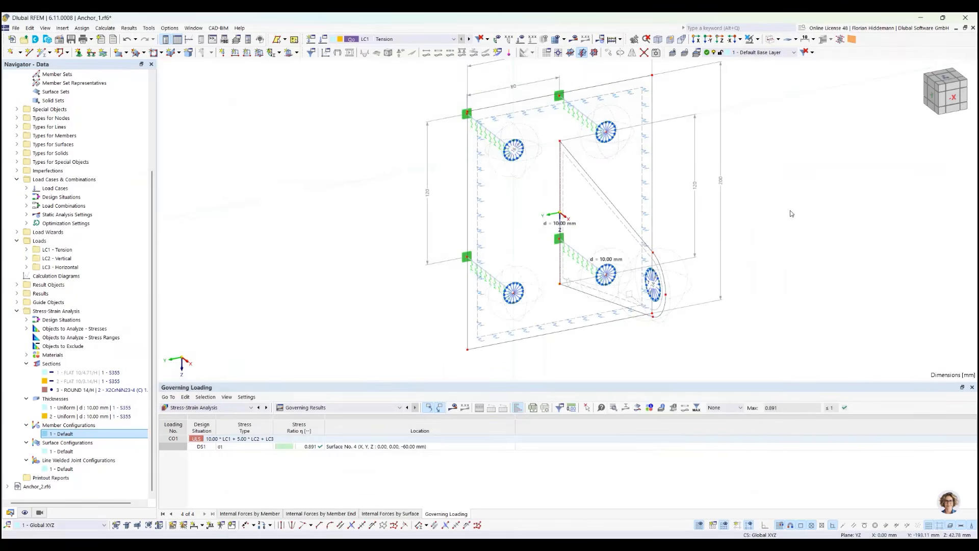
Set the global parameter L_ab to 140 mm and apply it, accepting the deletion of results and mesh
{"action": "middle_click_drag", "start_coordinate": [790, 215], "coordinate": [644, 252]}
{"action": "middle_click_drag", "start_coordinate": [644, 252], "coordinate": [650, 227], "text": "ctrl"}
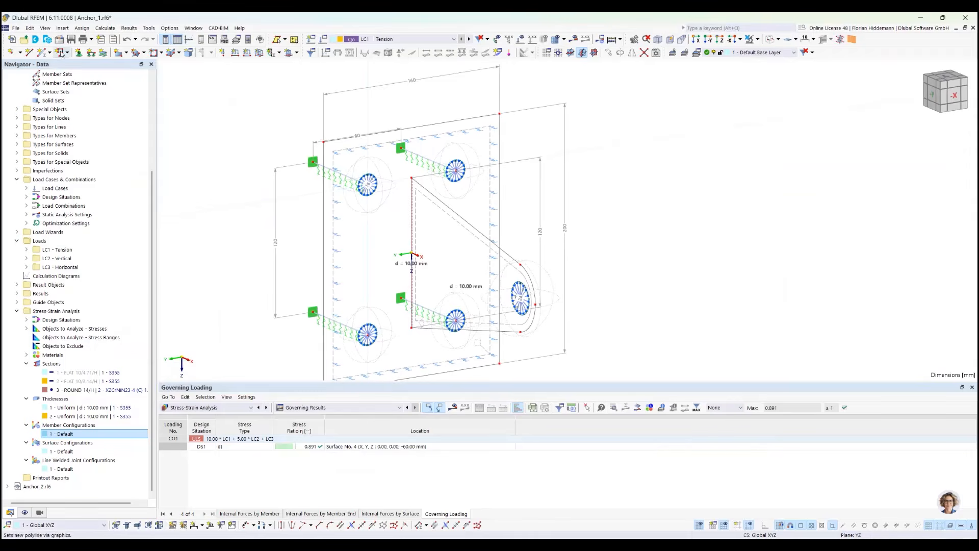
{"action": "left_click", "coordinate": [29, 28]}
{"action": "left_click", "coordinate": [61, 339]}
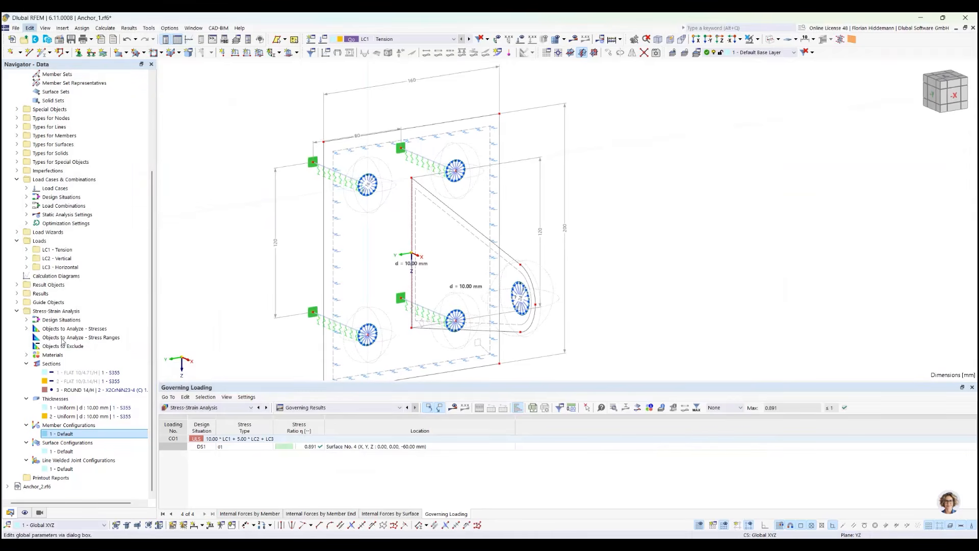
{"action": "left_click_drag", "start_coordinate": [354, 188], "coordinate": [353, 319]}
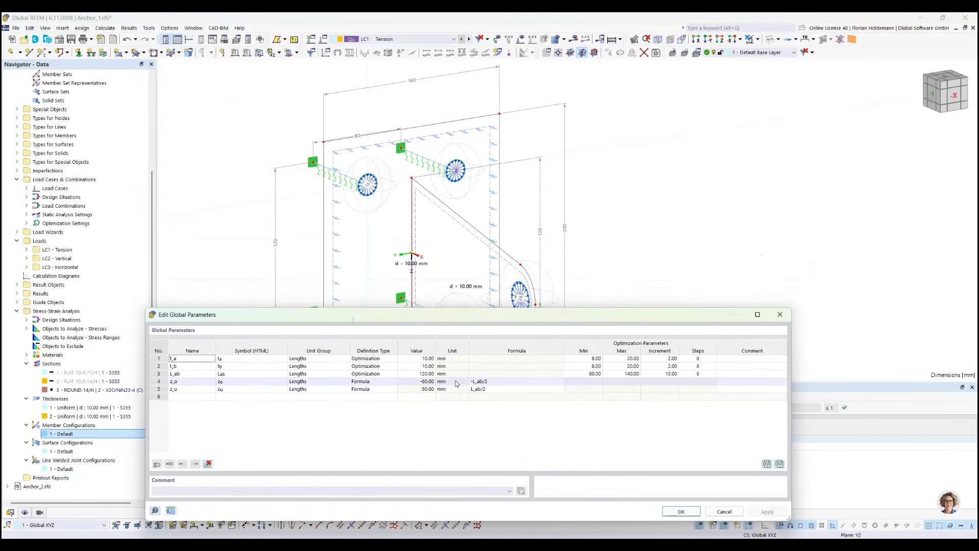
{"action": "double_click", "coordinate": [430, 373]}
{"action": "type", "text": "140"}
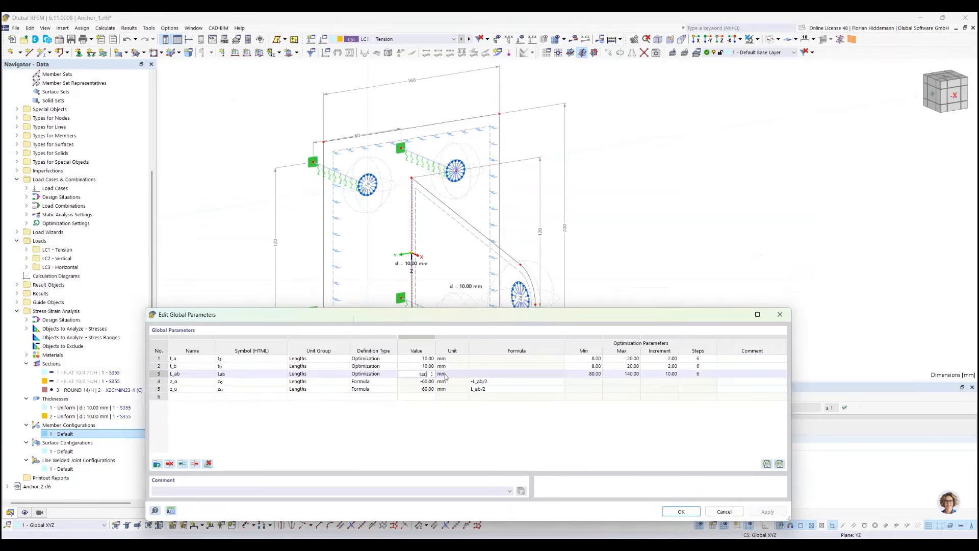
{"action": "key", "text": "Return"}
{"action": "left_click", "coordinate": [768, 511]}
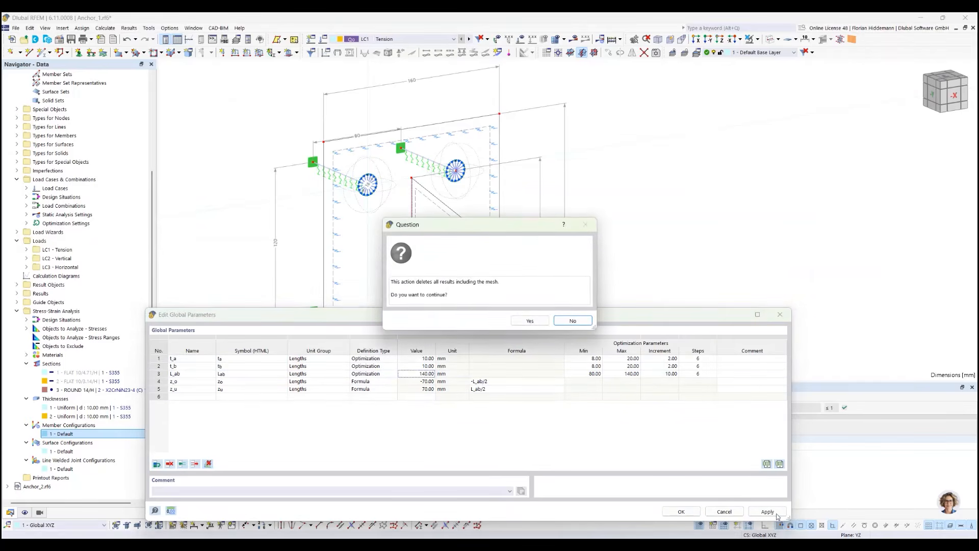
{"action": "left_click", "coordinate": [530, 320]}
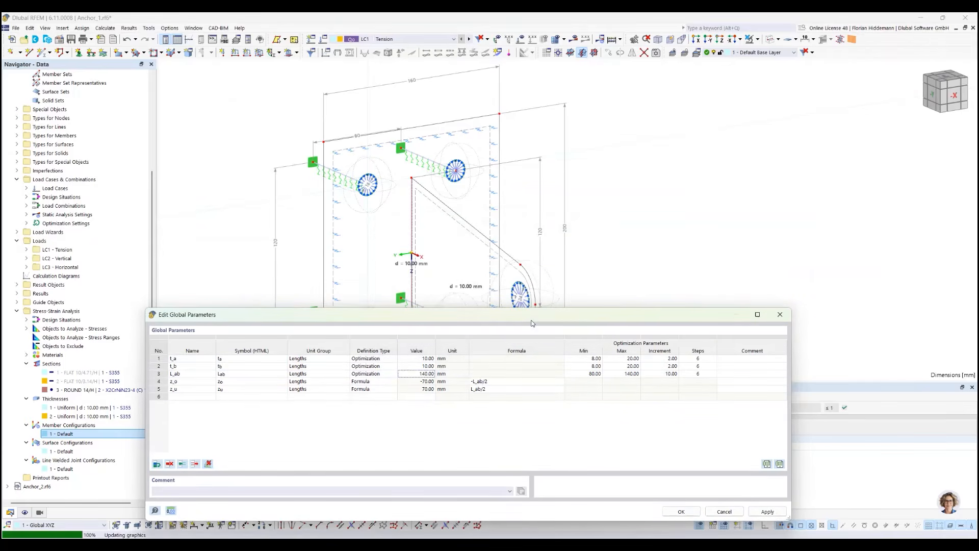
Set L_ab to 100 mm and apply it to test the lug's parametric edge length
{"action": "left_click_drag", "start_coordinate": [524, 323], "coordinate": [537, 361]}
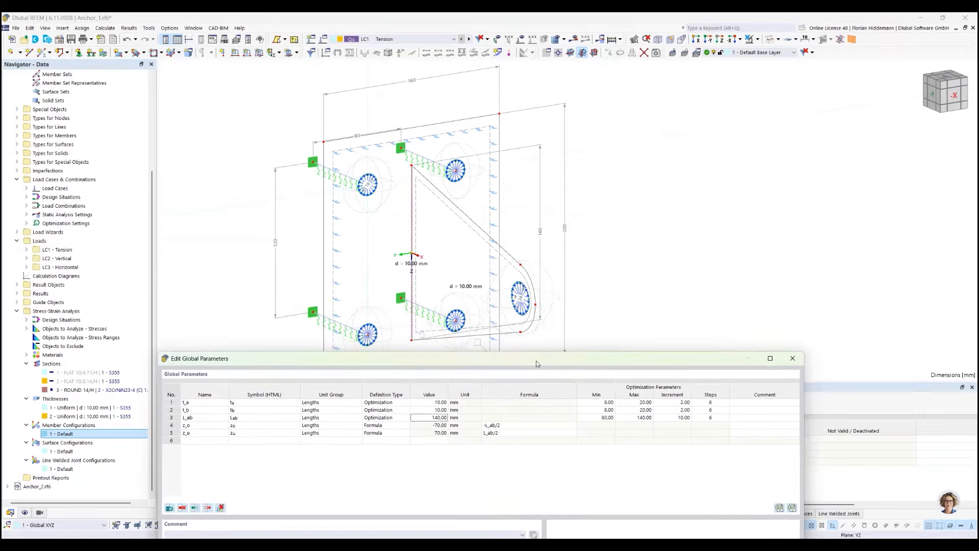
{"action": "left_click", "coordinate": [434, 413]}
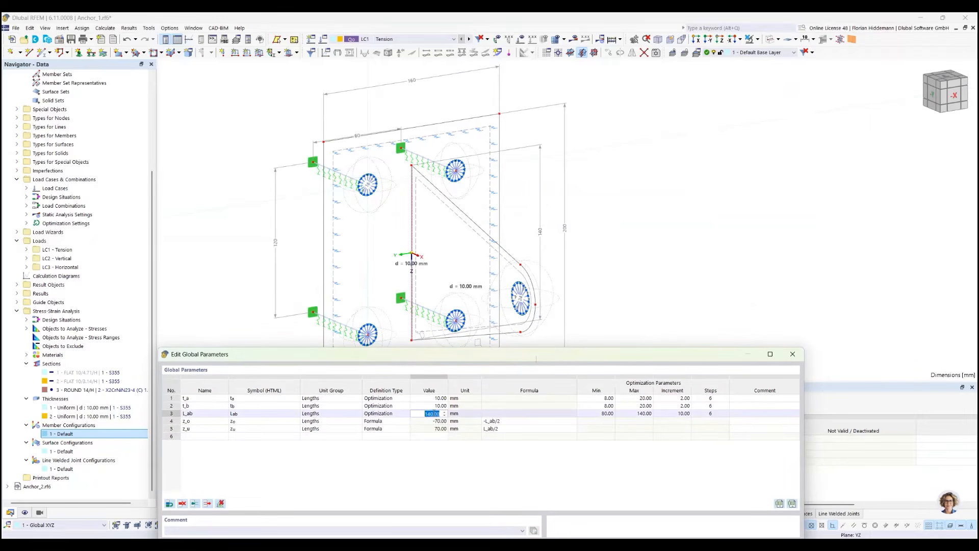
{"action": "type", "text": "100"}
{"action": "key", "text": "Return"}
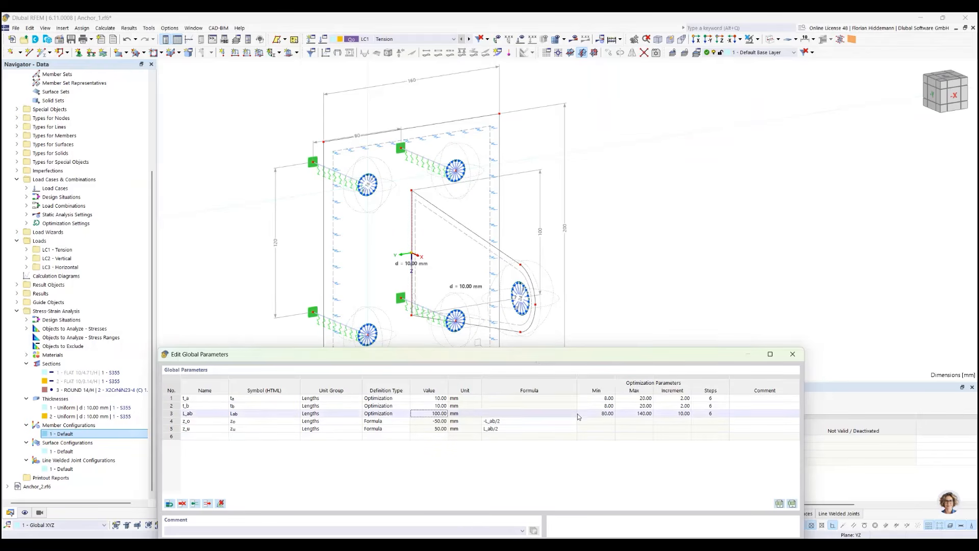
Set L_ab back to 140 mm and update the lug geometry
{"action": "left_click", "coordinate": [434, 414]}
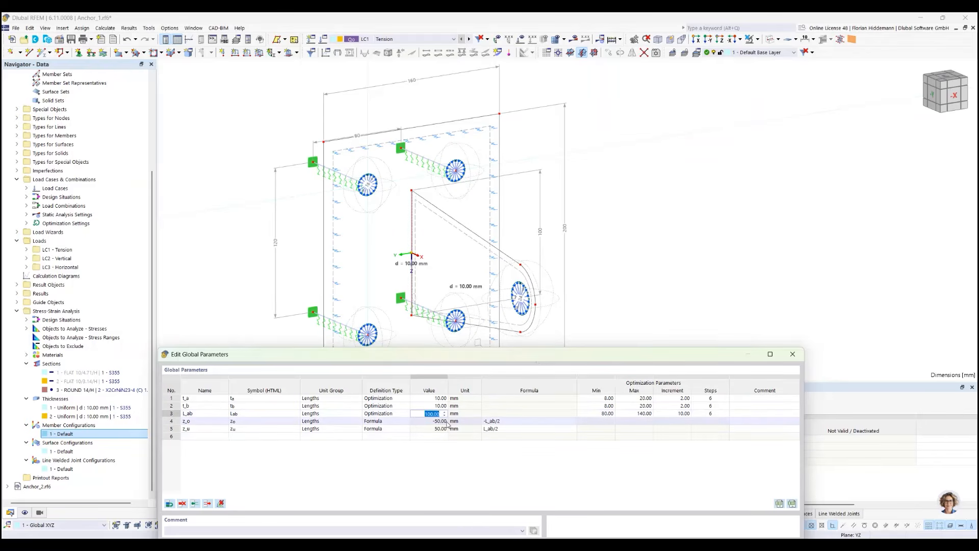
{"action": "type", "text": "140"}
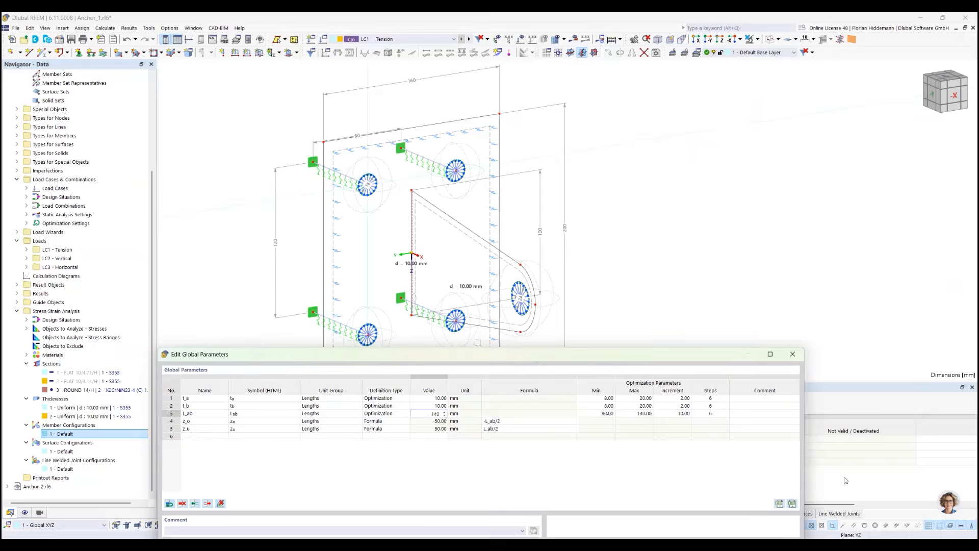
{"action": "left_click", "coordinate": [660, 475]}
Set L_ab to 120 mm, apply the change and accept the global parameters
{"action": "left_click_drag", "start_coordinate": [569, 358], "coordinate": [621, 263]}
{"action": "double_click", "coordinate": [471, 318]}
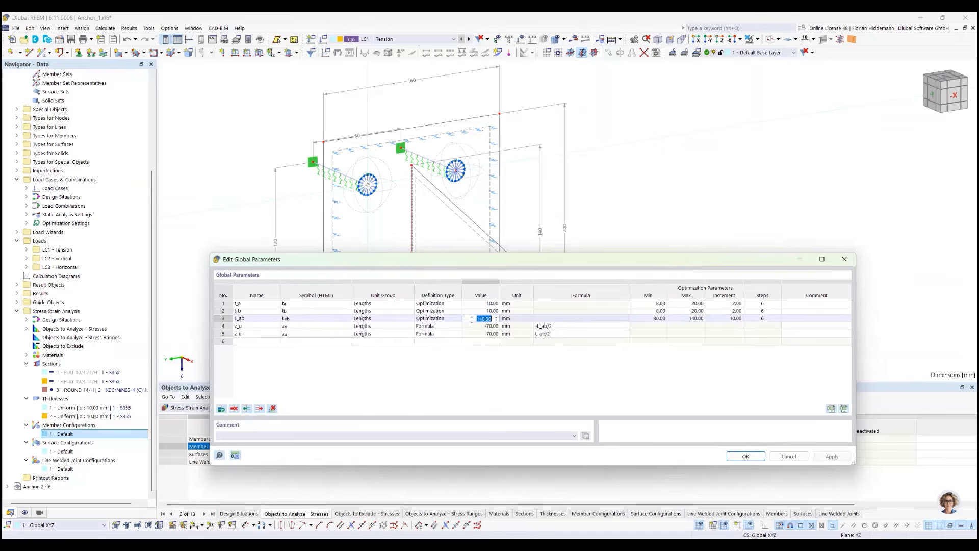
{"action": "type", "text": "120"}
{"action": "left_click", "coordinate": [511, 398]}
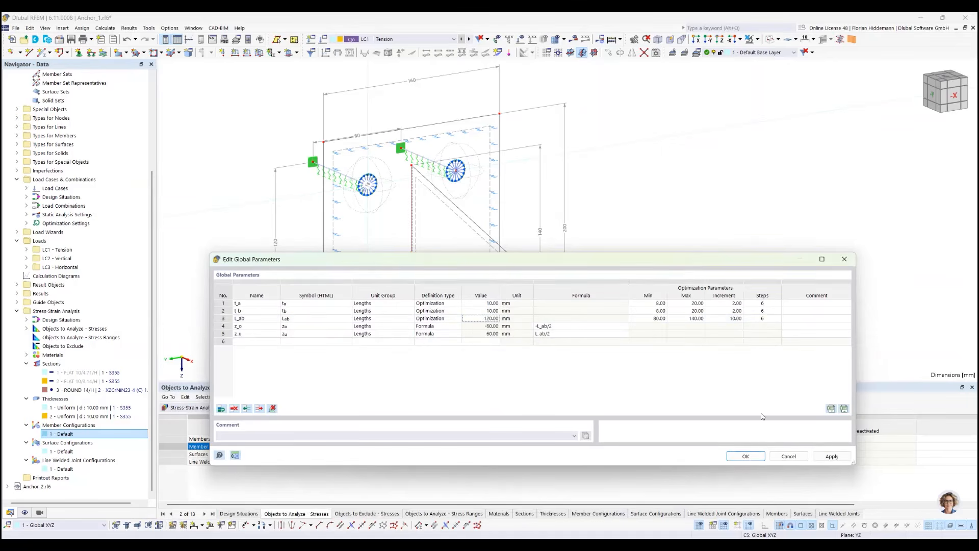
{"action": "left_click", "coordinate": [823, 456]}
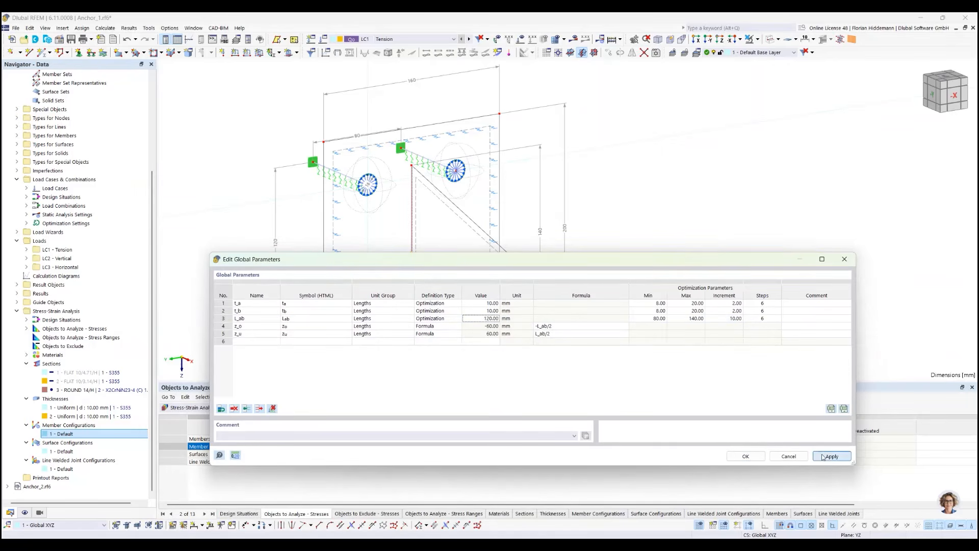
{"action": "left_click", "coordinate": [745, 456]}
Review the parameters to optimize and the number of mutations in the optimization settings, leaving them without changes
{"action": "left_click", "coordinate": [32, 28]}
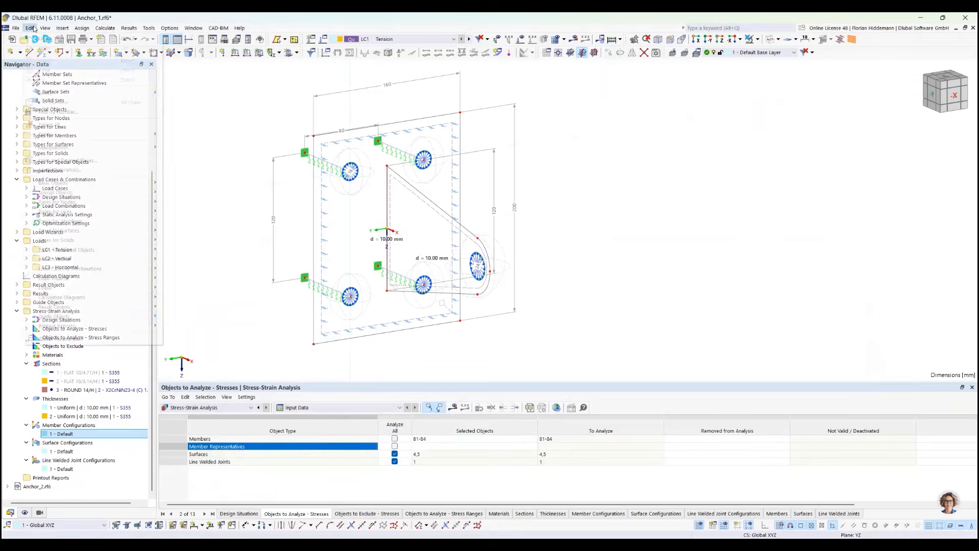
{"action": "mouse_move", "coordinate": [112, 29]}
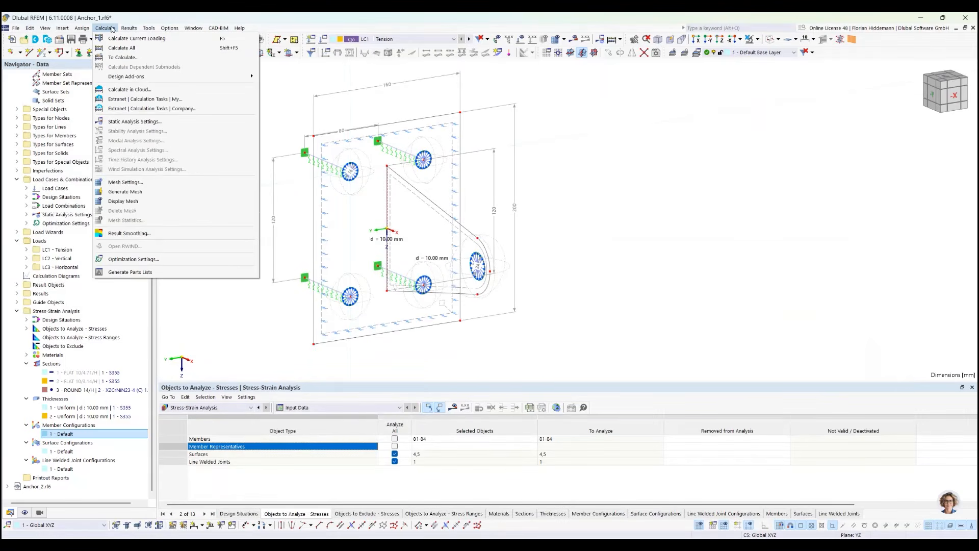
{"action": "left_click", "coordinate": [197, 259]}
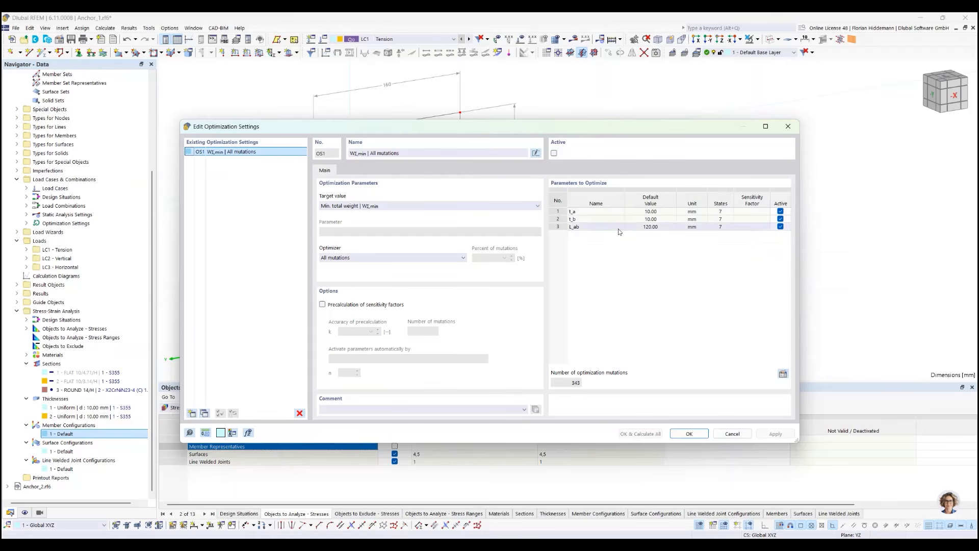
{"action": "left_click", "coordinate": [732, 434]}
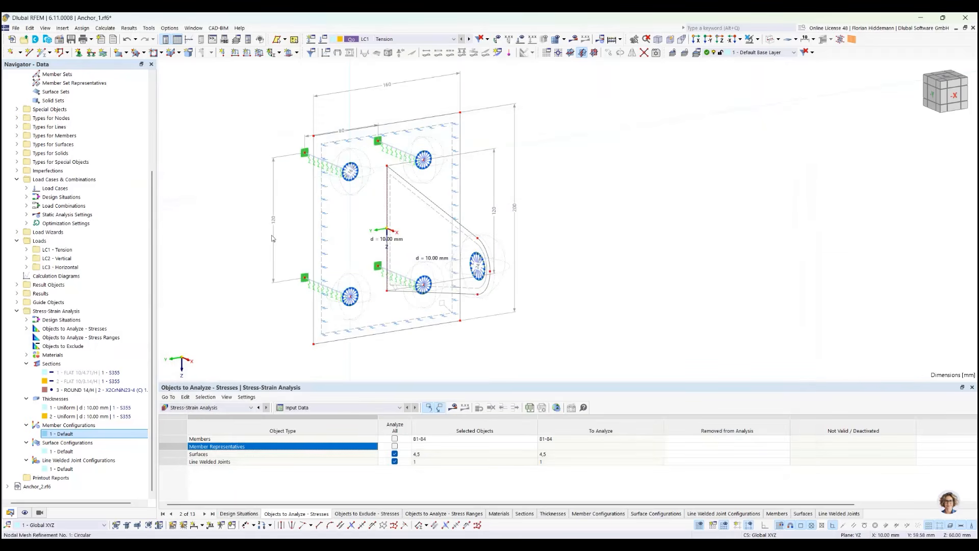
Reopen the global parameters and set the optimization increment of L_ab to 5 mm
{"action": "left_click", "coordinate": [29, 28]}
{"action": "left_click", "coordinate": [91, 340]}
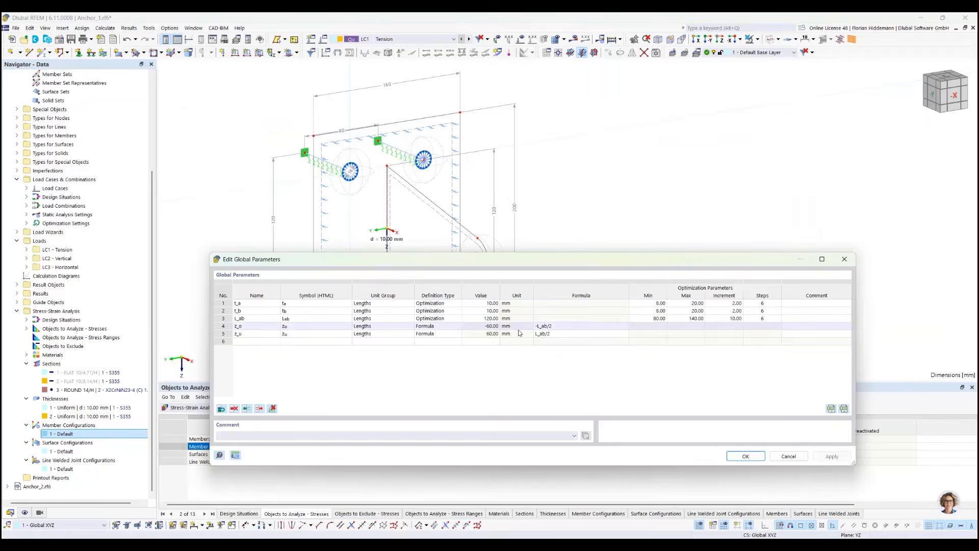
{"action": "left_click", "coordinate": [740, 319]}
{"action": "type", "text": "5"}
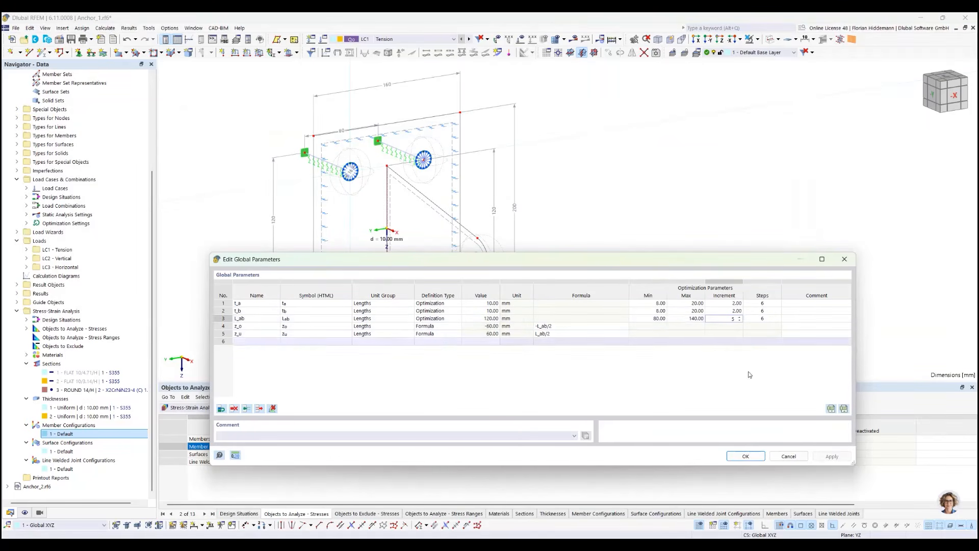
{"action": "left_click", "coordinate": [749, 373]}
Set the optimization maximum of L_ab to 150 mm with an increment of 5 mm and accept the global parameters
{"action": "left_click", "coordinate": [697, 319]}
{"action": "type", "text": "150"}
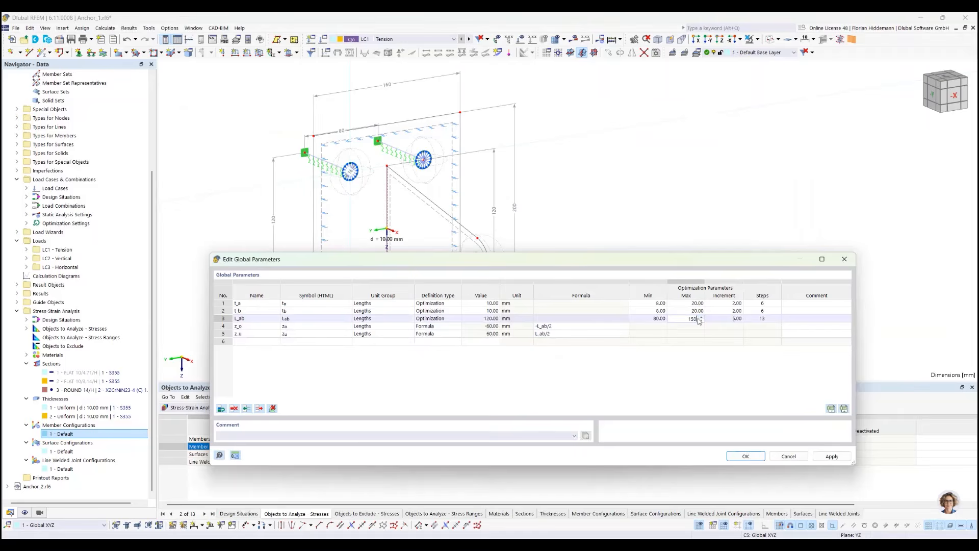
{"action": "left_click", "coordinate": [696, 367]}
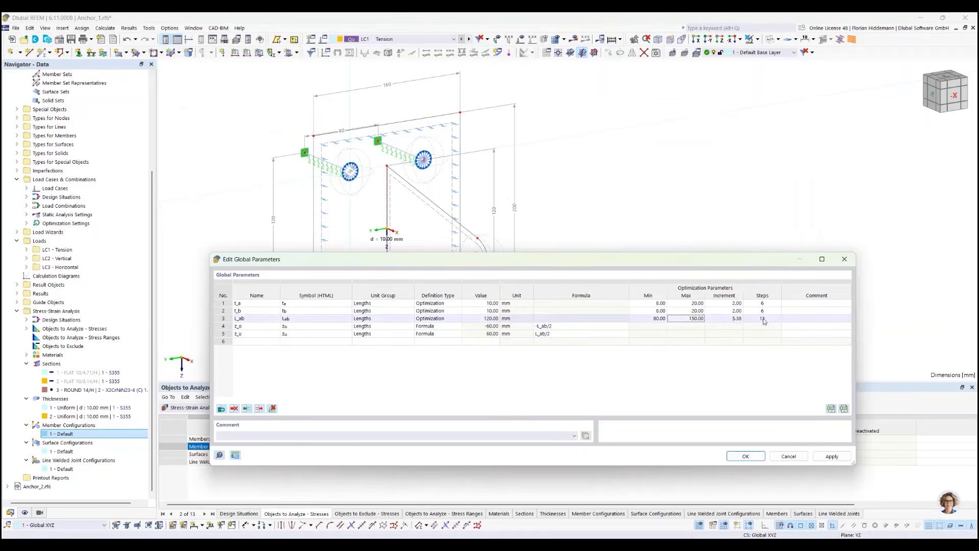
{"action": "left_click", "coordinate": [734, 319]}
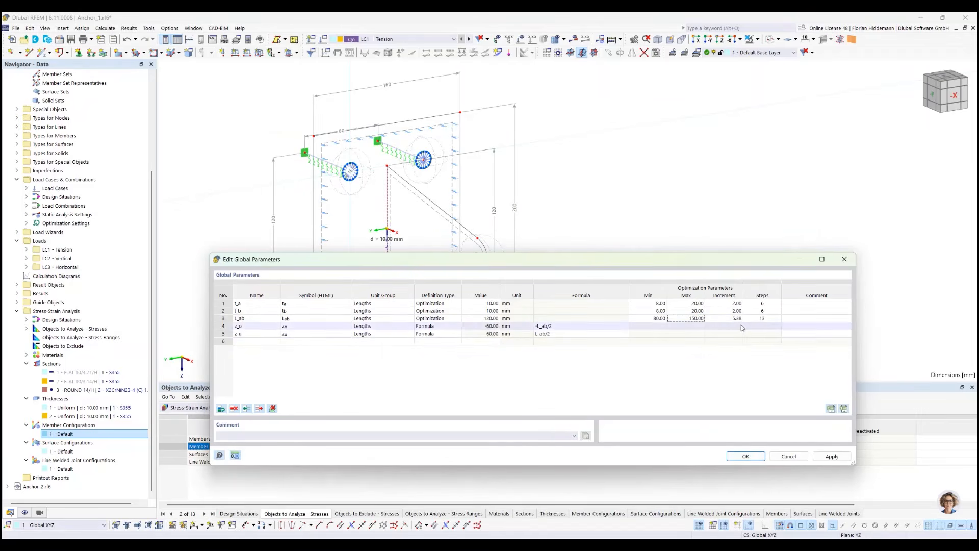
{"action": "type", "text": "5"}
{"action": "key", "text": "Tab"}
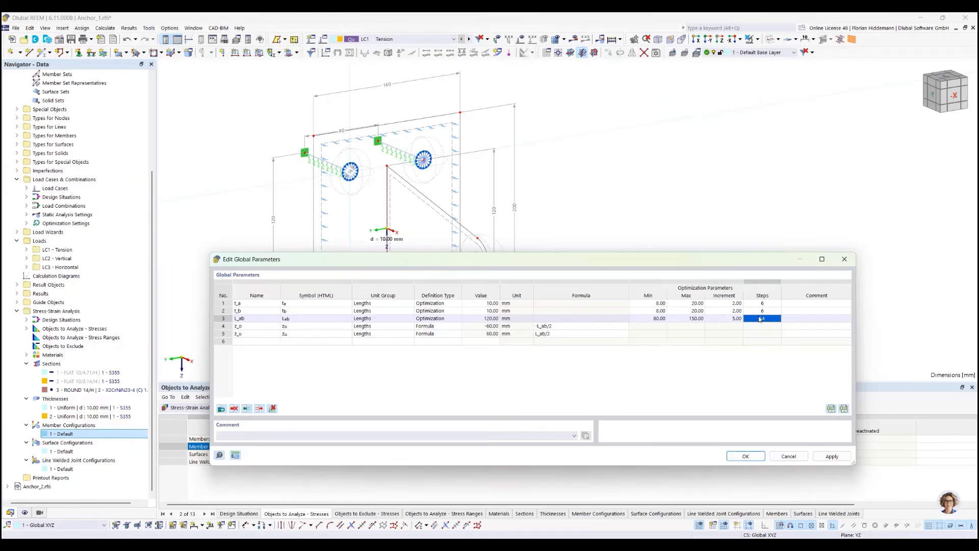
{"action": "left_click", "coordinate": [753, 453]}
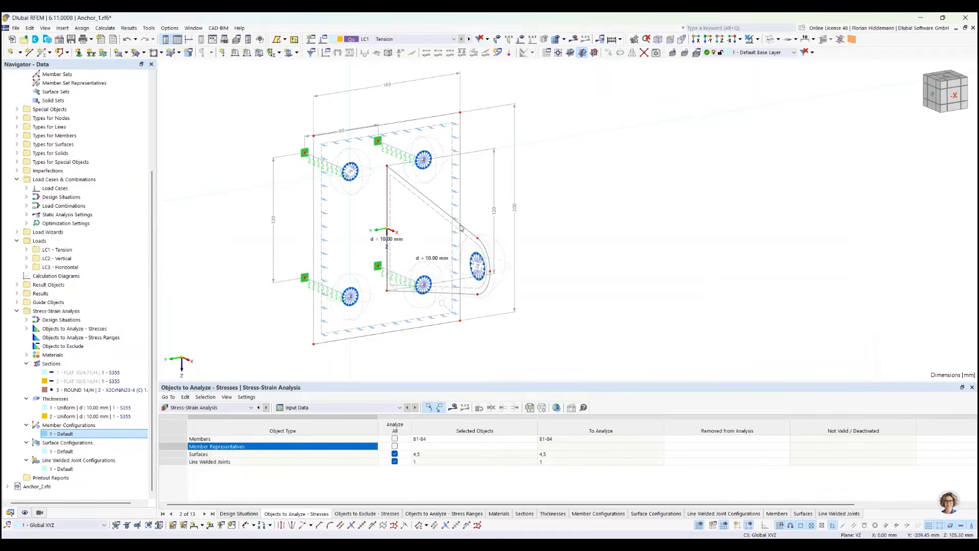
Activate the minimum total weight optimization setting and choose Particle swarm as its optimizer
{"action": "left_click", "coordinate": [105, 29]}
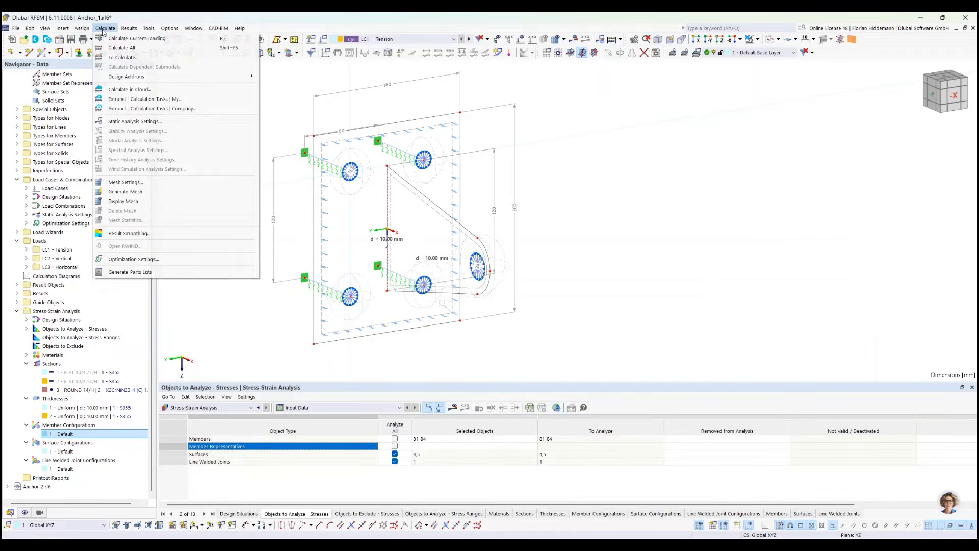
{"action": "left_click", "coordinate": [134, 259]}
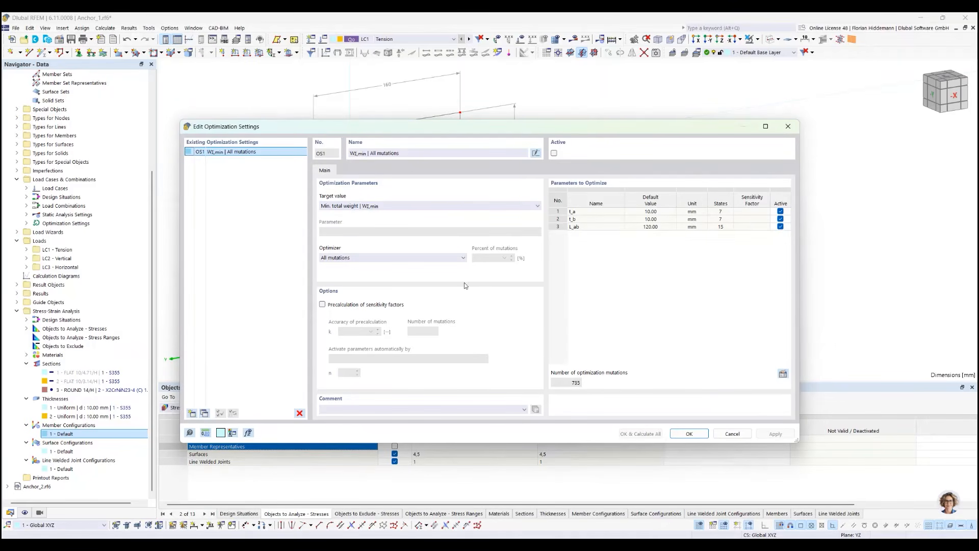
{"action": "left_click", "coordinate": [554, 154]}
{"action": "left_click", "coordinate": [421, 258]}
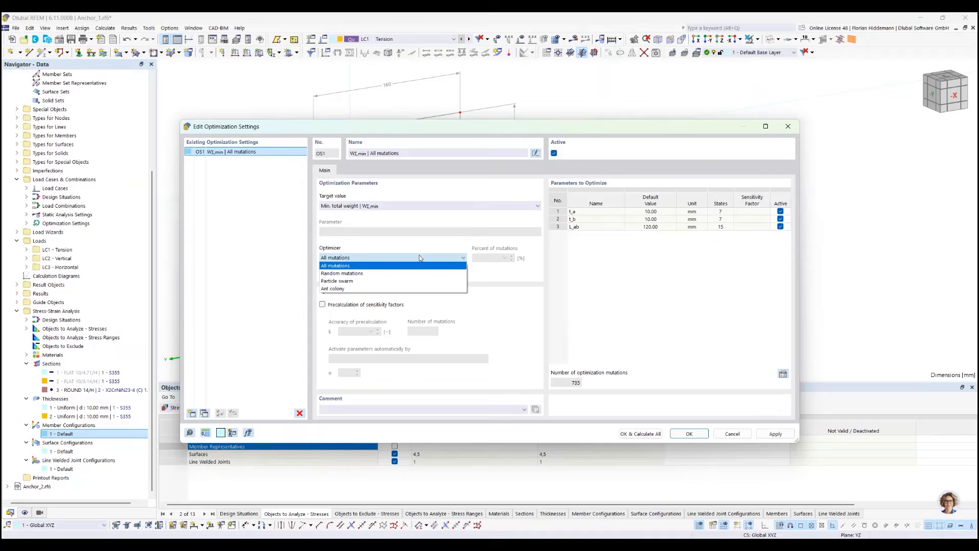
{"action": "left_click", "coordinate": [351, 281]}
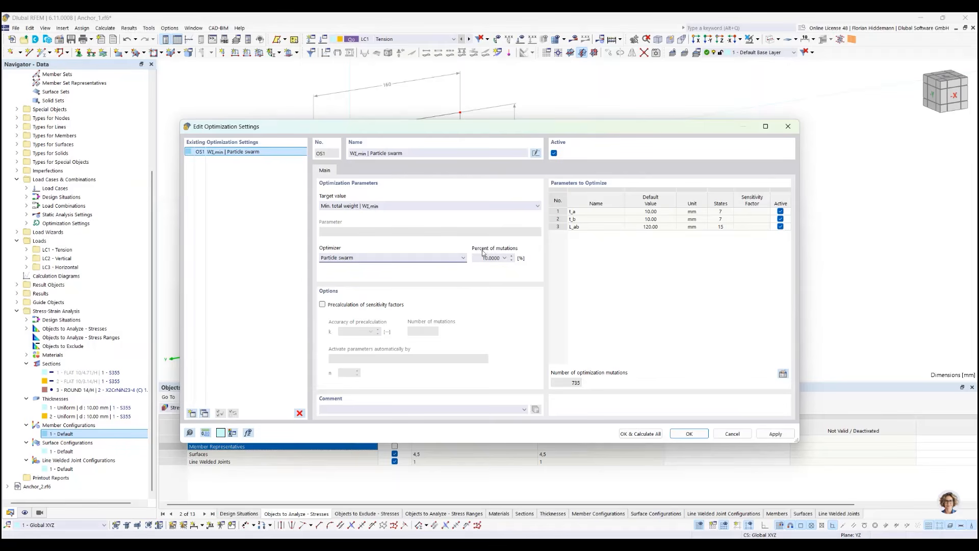
Set the percent of mutations to 5 % and run the optimization calculation
{"action": "left_click", "coordinate": [505, 258]}
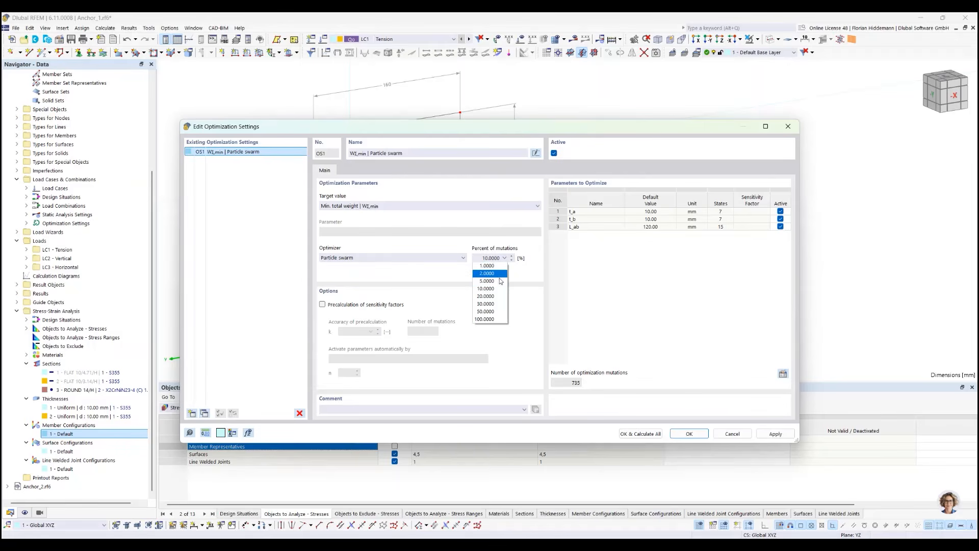
{"action": "left_click", "coordinate": [499, 281]}
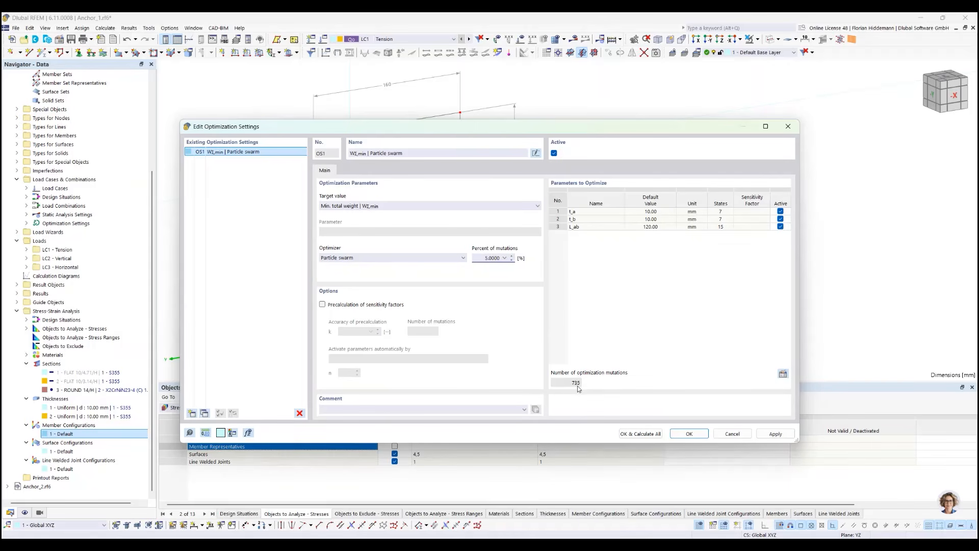
{"action": "left_click", "coordinate": [640, 434]}
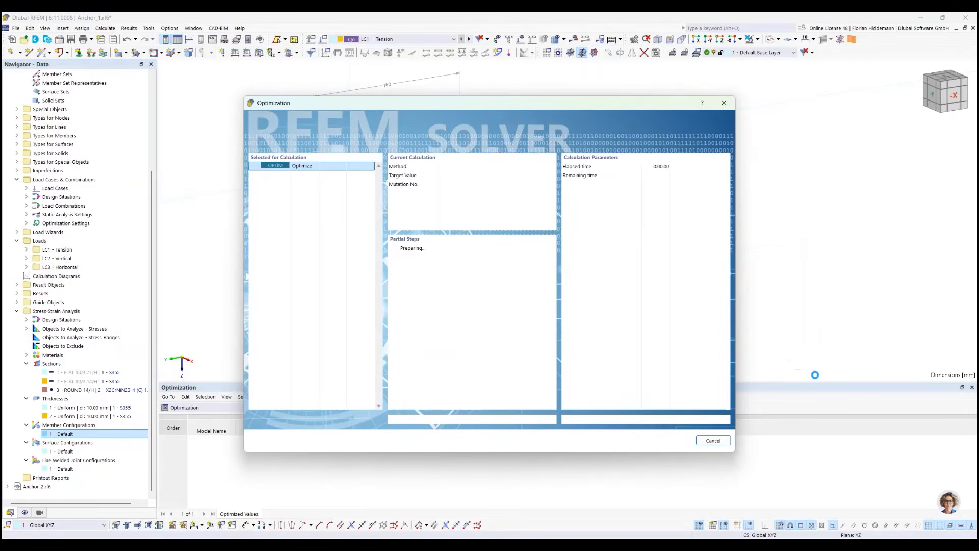
{"action": "left_click_drag", "start_coordinate": [421, 104], "coordinate": [816, 376]}
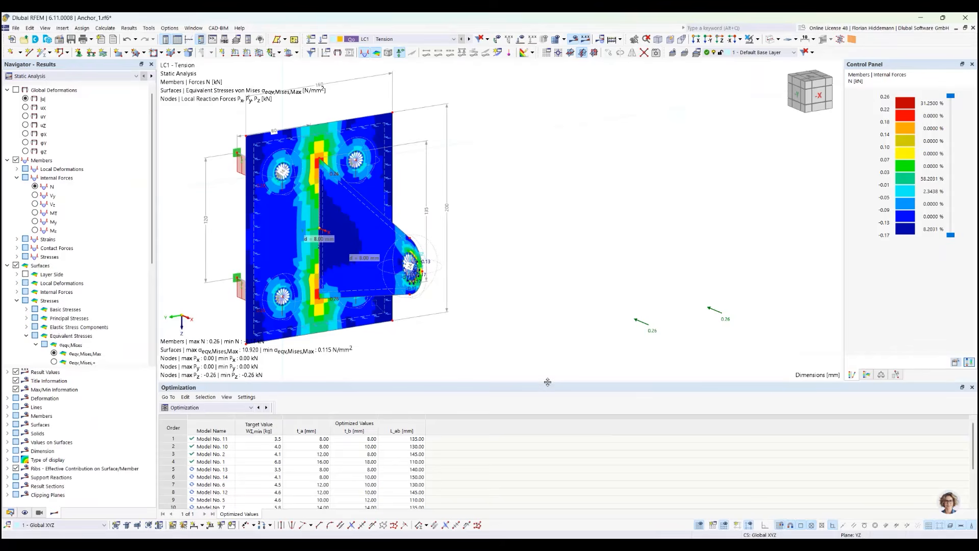
Enlarge the optimization results table and examine the sensitivity factors of t_a, t_b and L_ab in the optimization settings
{"action": "left_click_drag", "start_coordinate": [547, 380], "coordinate": [547, 357]}
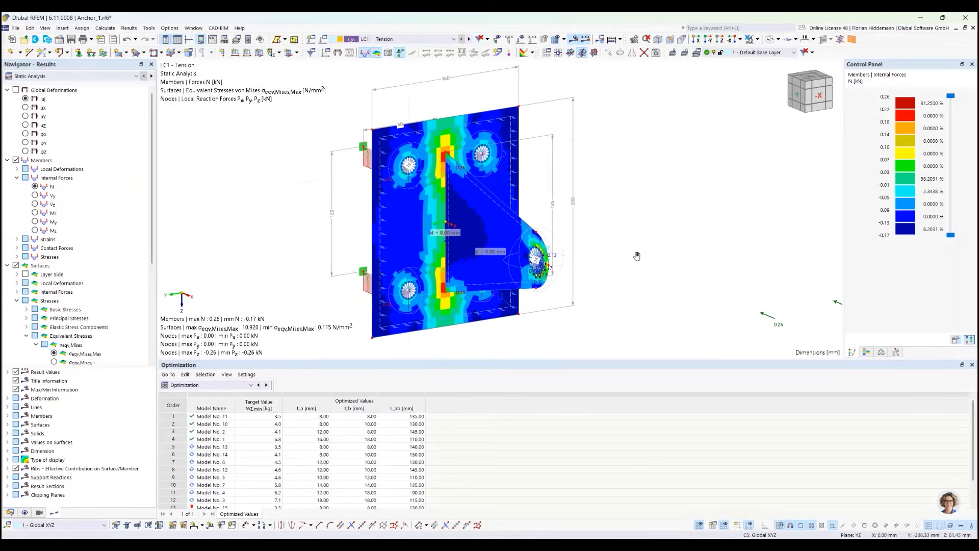
{"action": "left_click", "coordinate": [104, 28]}
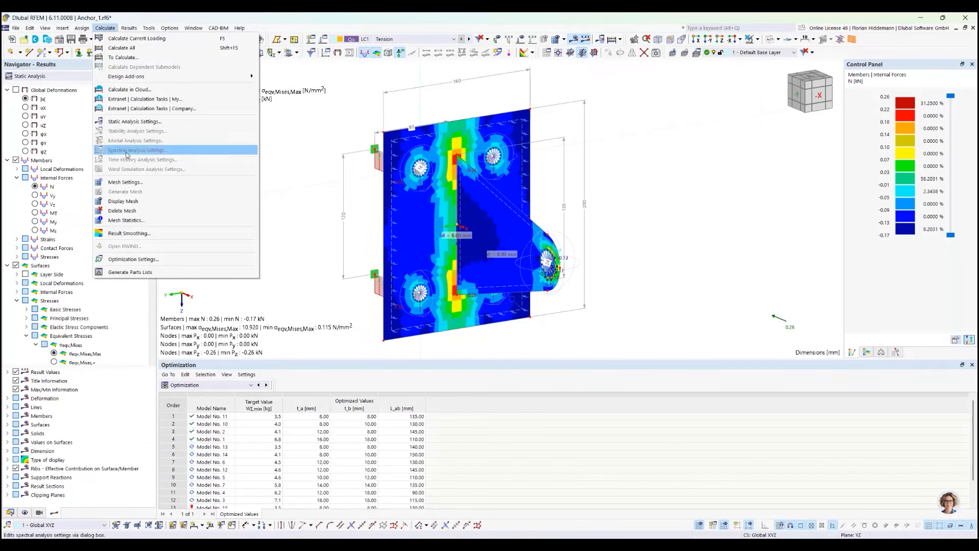
{"action": "left_click", "coordinate": [134, 259]}
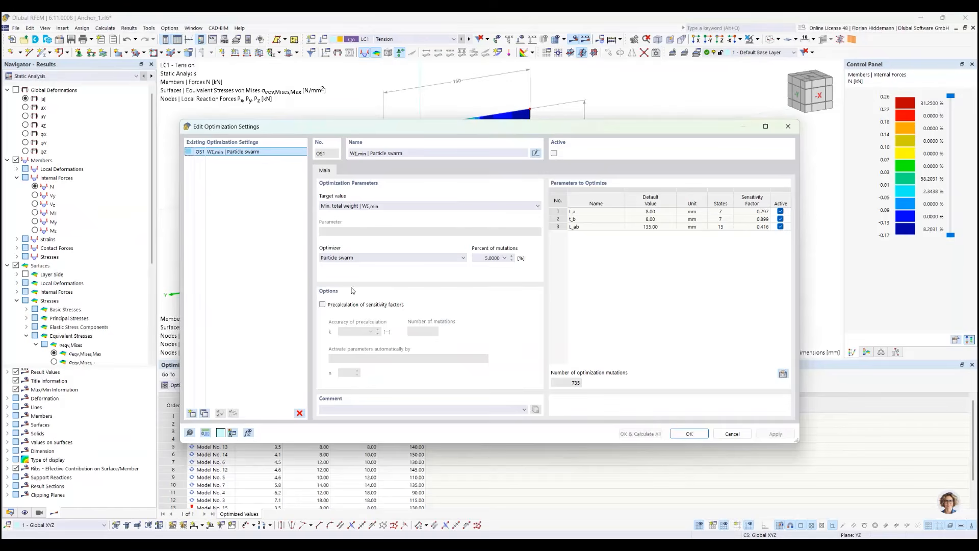
{"action": "left_click_drag", "start_coordinate": [802, 222], "coordinate": [876, 224]}
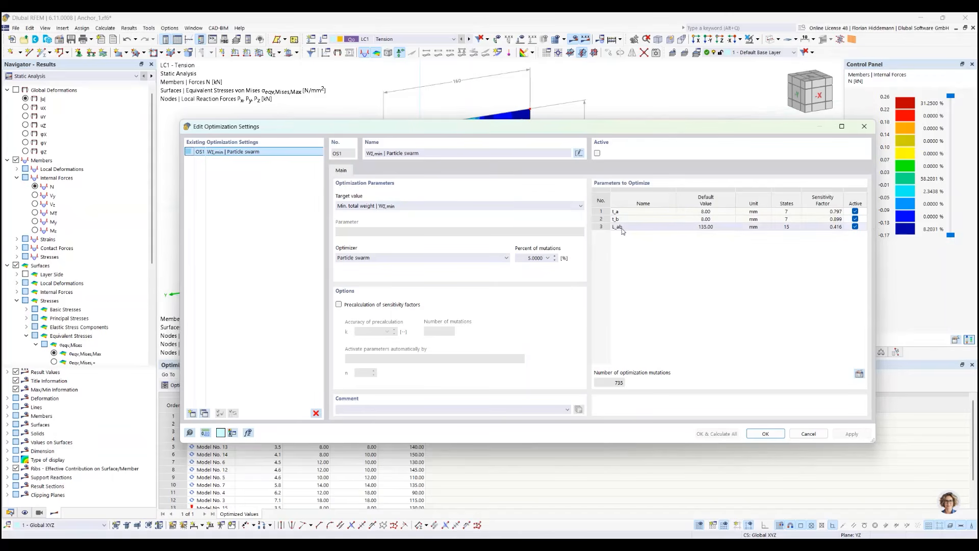
{"action": "left_click_drag", "start_coordinate": [566, 127], "coordinate": [542, 223]}
{"action": "left_click_drag", "start_coordinate": [476, 225], "coordinate": [480, 178]}
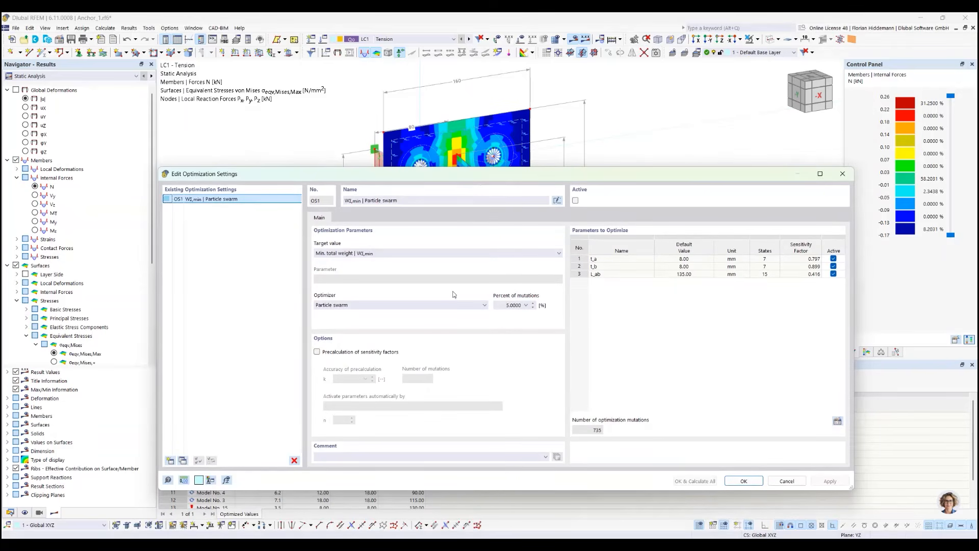
Try the precalculation of sensitivity factors with accuracy 2.00 and activation by Number of parameters, and switch it off again
{"action": "left_click", "coordinate": [317, 351]}
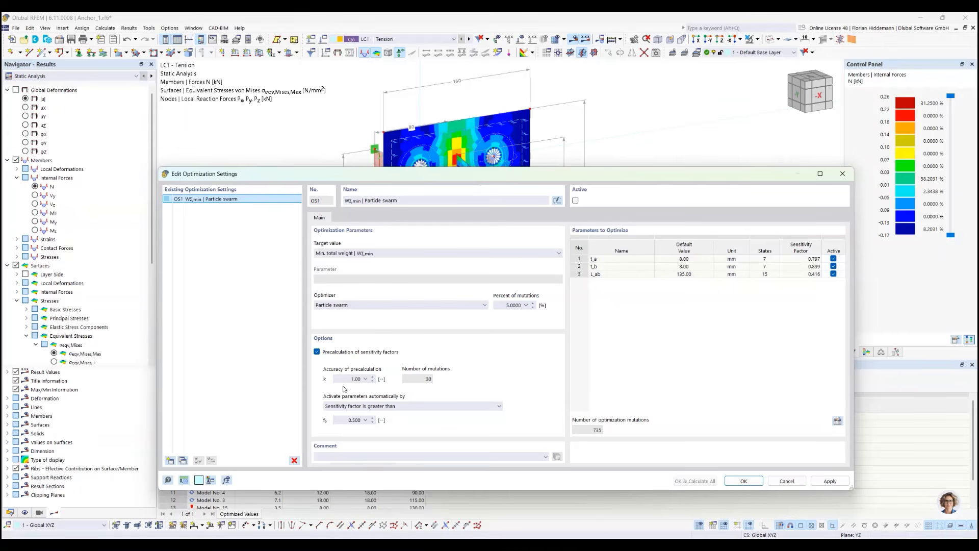
{"action": "left_click", "coordinate": [365, 379]}
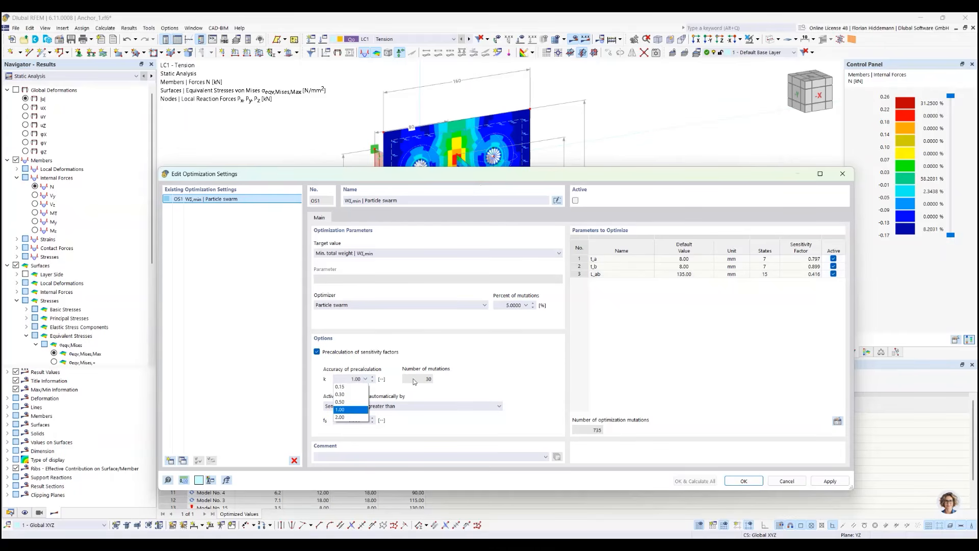
{"action": "left_click", "coordinate": [342, 417]}
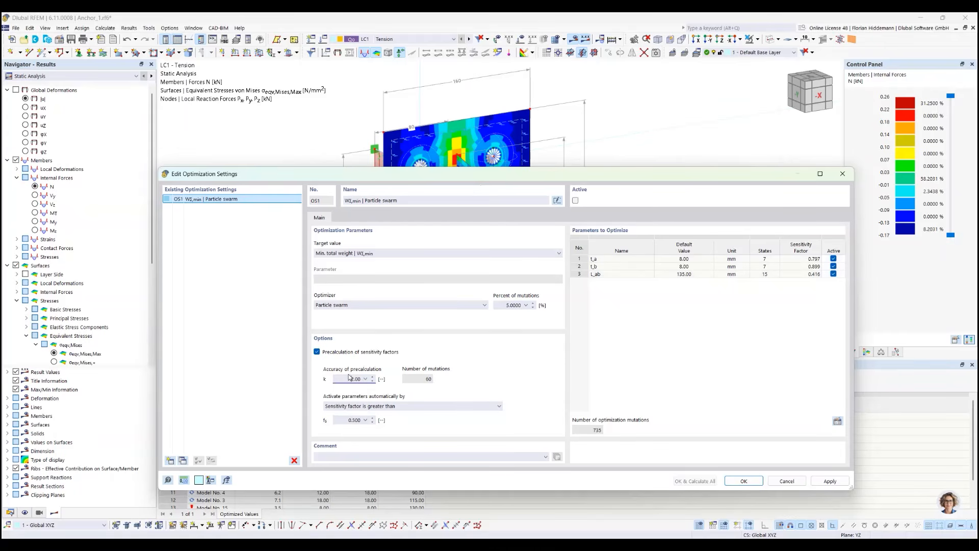
{"action": "left_click", "coordinate": [430, 381]}
{"action": "left_click", "coordinate": [493, 406]}
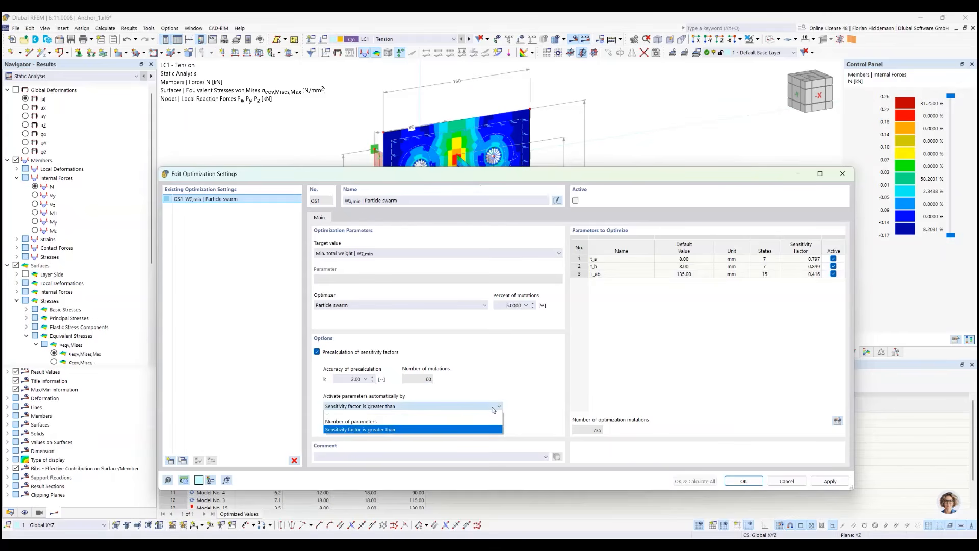
{"action": "left_click", "coordinate": [379, 422]}
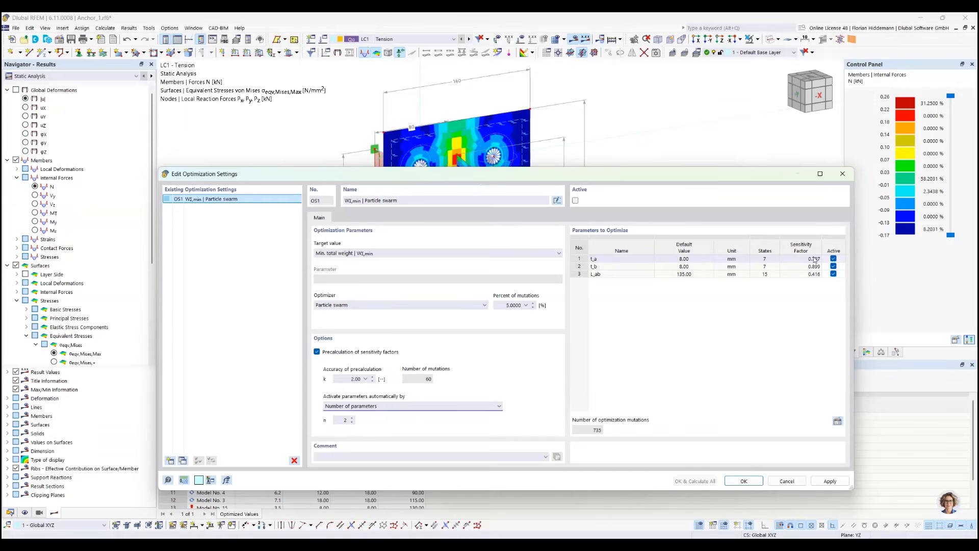
{"action": "left_click", "coordinate": [317, 352]}
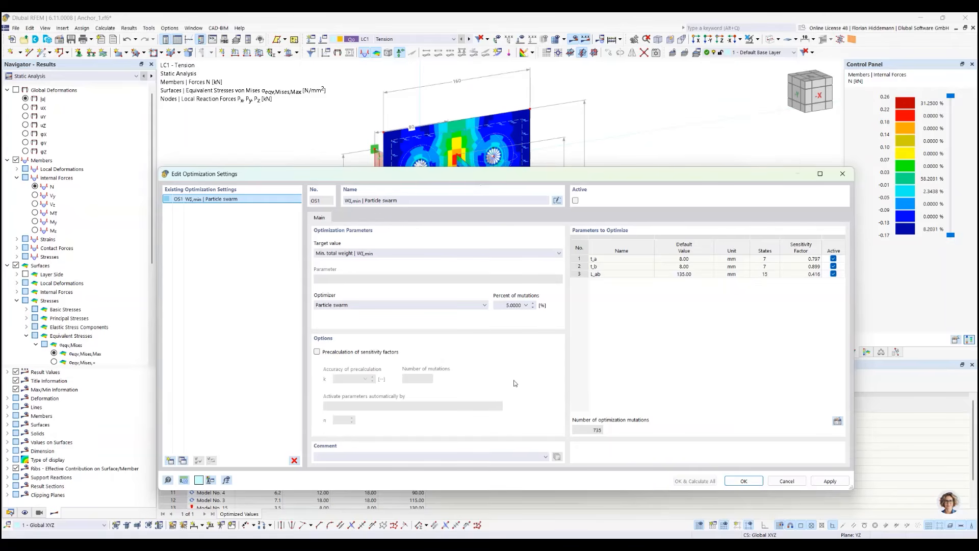
Close the optimization settings and examine the full list of calculated models in the optimization results
{"action": "left_click_drag", "start_coordinate": [538, 181], "coordinate": [545, 158]}
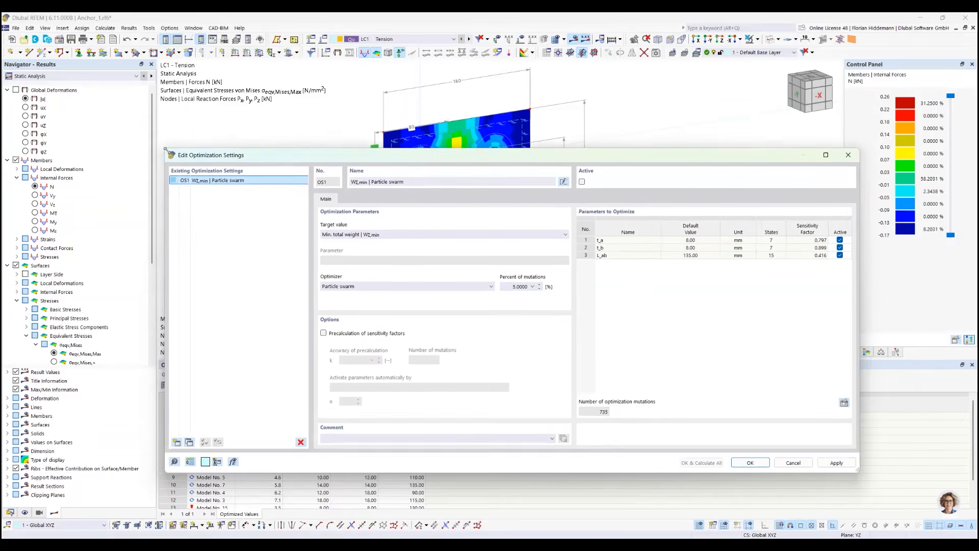
{"action": "left_click_drag", "start_coordinate": [163, 151], "coordinate": [240, 164]}
{"action": "left_click_drag", "start_coordinate": [453, 174], "coordinate": [538, 118]}
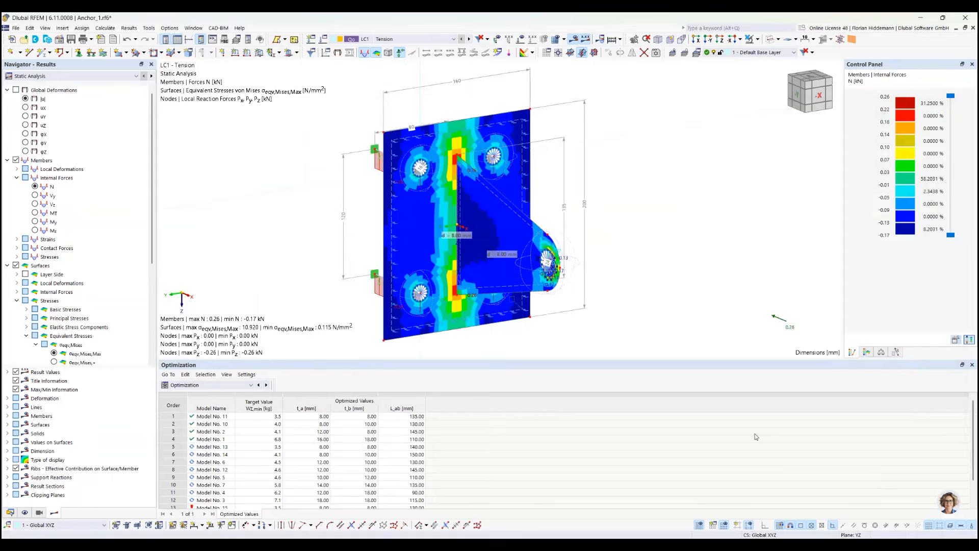
{"action": "left_click", "coordinate": [877, 408]}
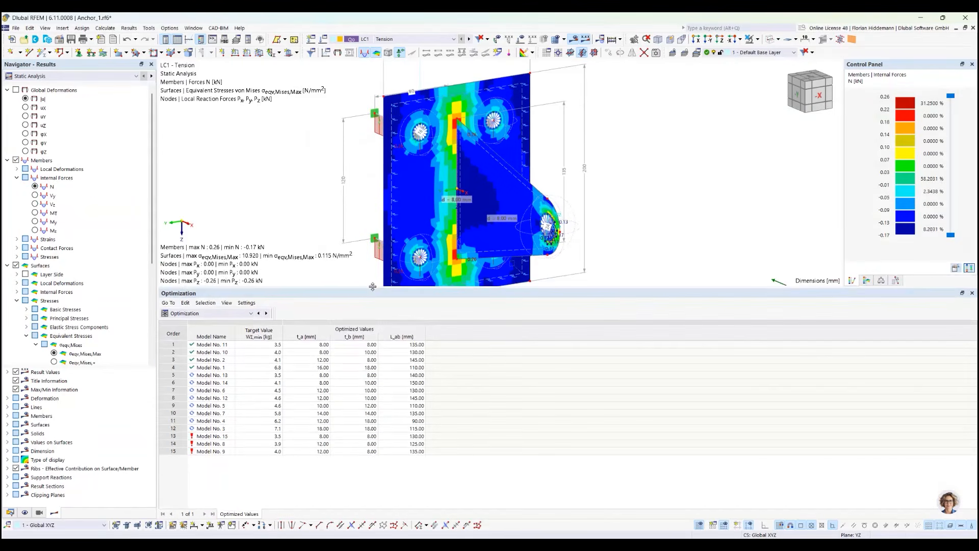
{"action": "left_click_drag", "start_coordinate": [372, 358], "coordinate": [372, 371]}
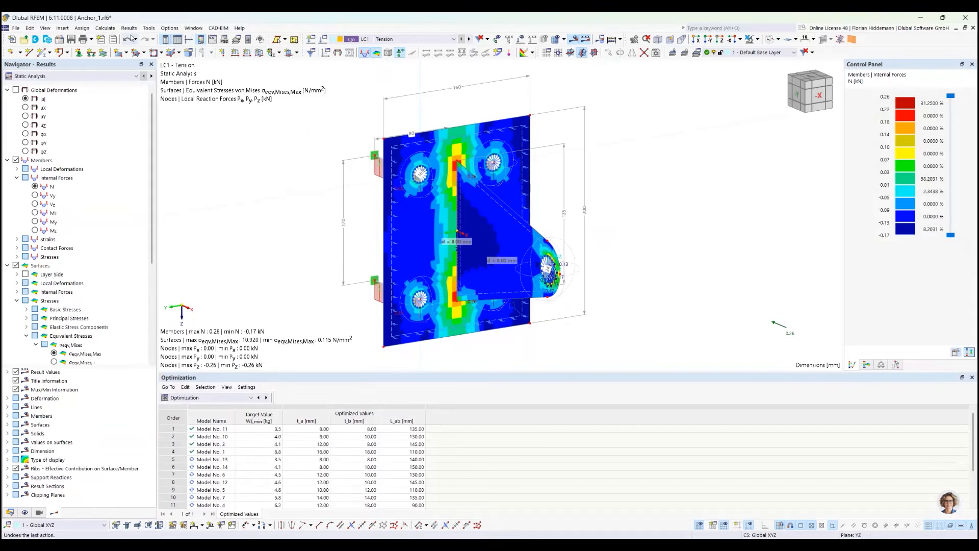
Reactivate the particle swarm optimization with 20 % of mutations and start the calculation
{"action": "left_click", "coordinate": [108, 29]}
{"action": "left_click", "coordinate": [163, 259]}
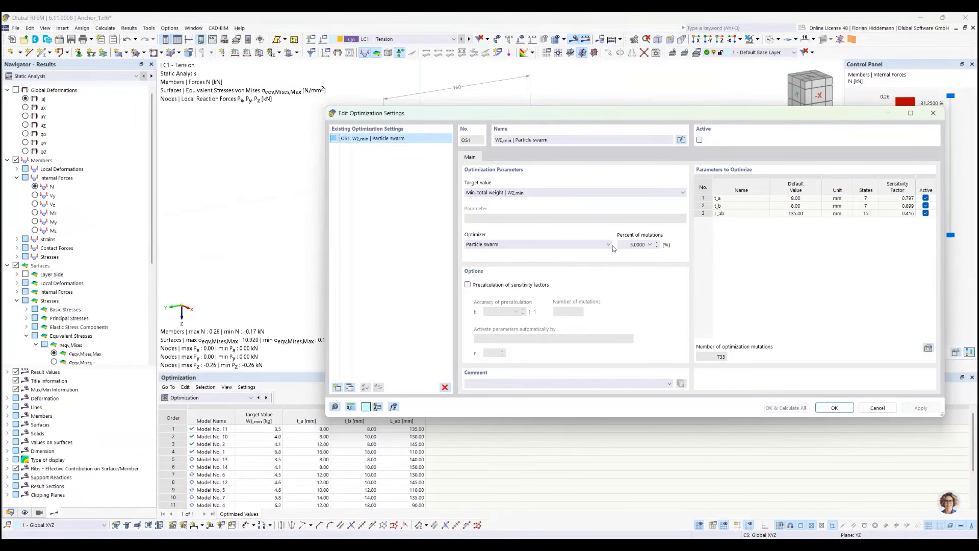
{"action": "left_click", "coordinate": [623, 245]}
{"action": "left_click", "coordinate": [649, 244]}
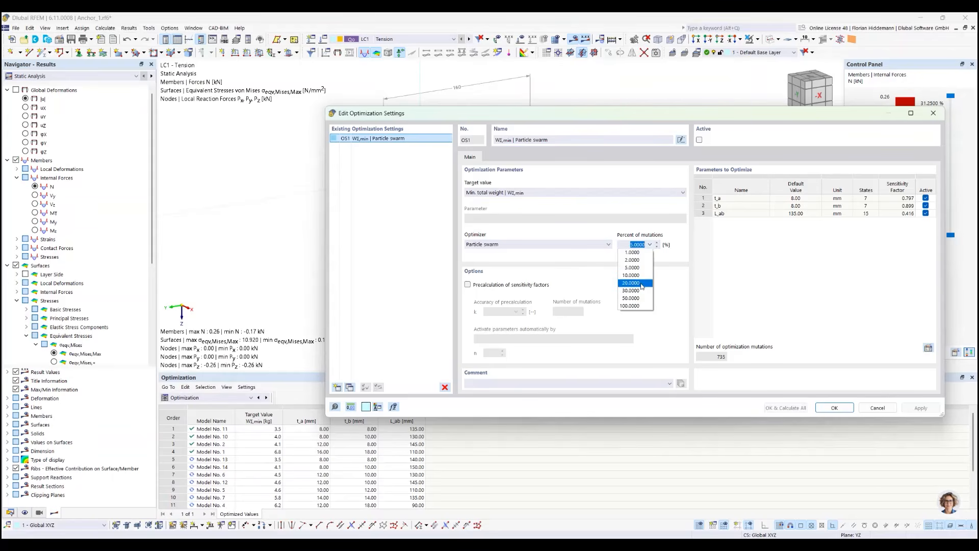
{"action": "left_click", "coordinate": [641, 285]}
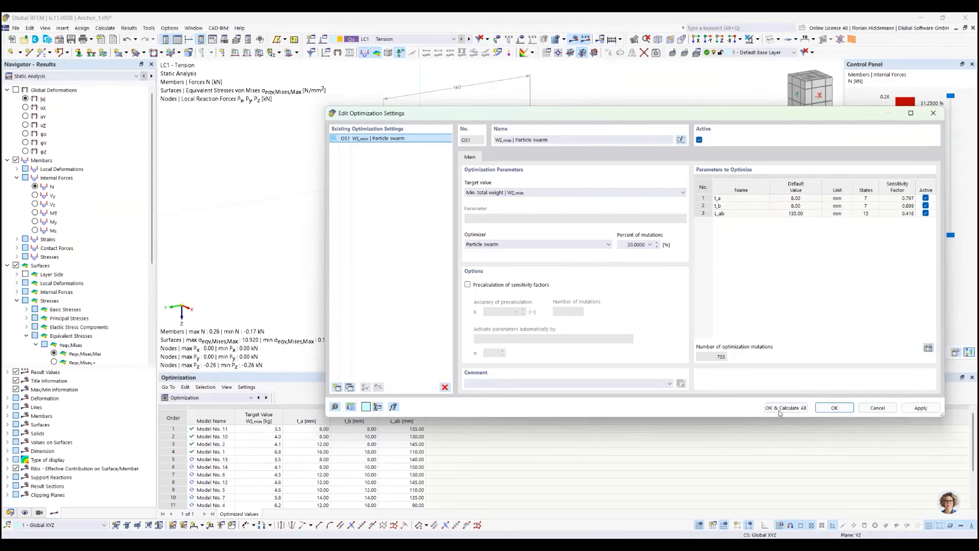
{"action": "left_click", "coordinate": [785, 407]}
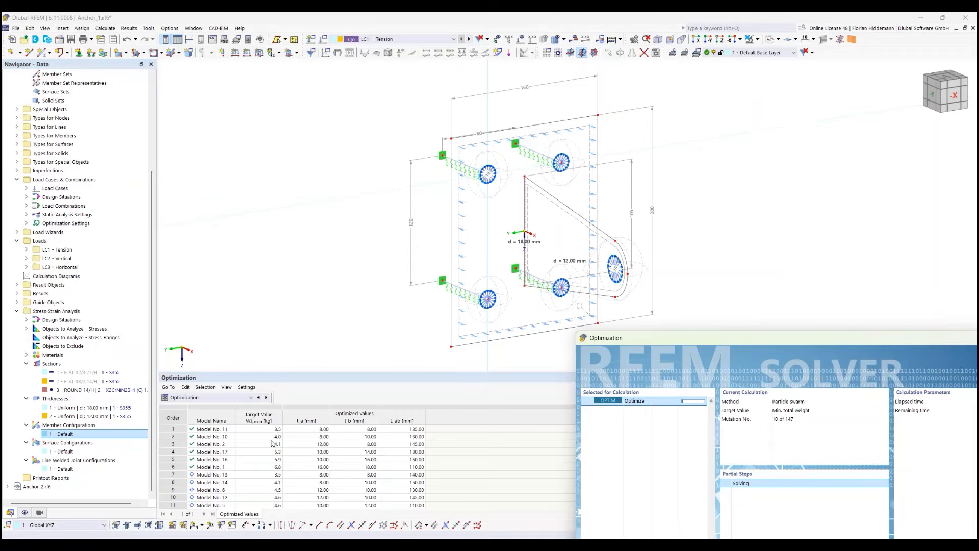
Cancel the running optimization calculation and confirm the cancellation
{"action": "left_click_drag", "start_coordinate": [773, 339], "coordinate": [578, 164]}
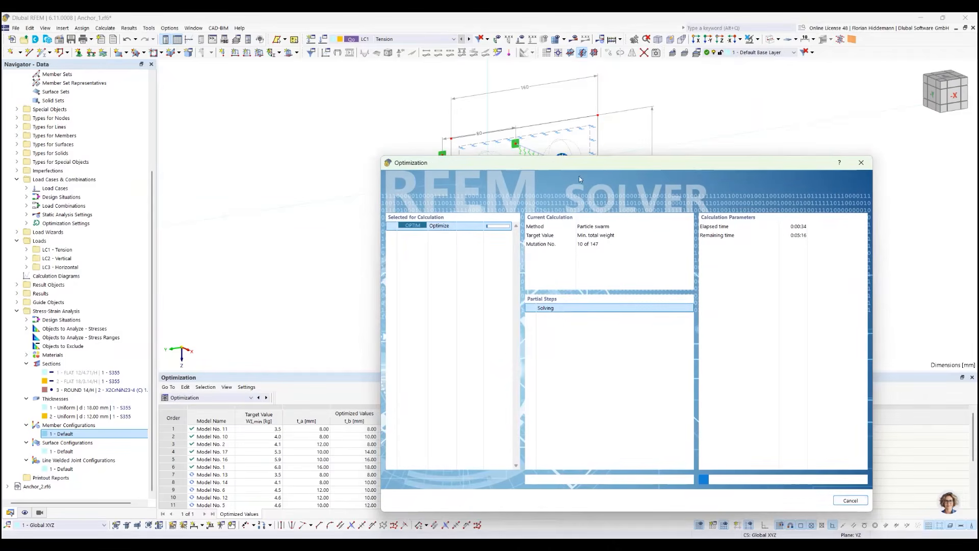
{"action": "left_click", "coordinate": [858, 500]}
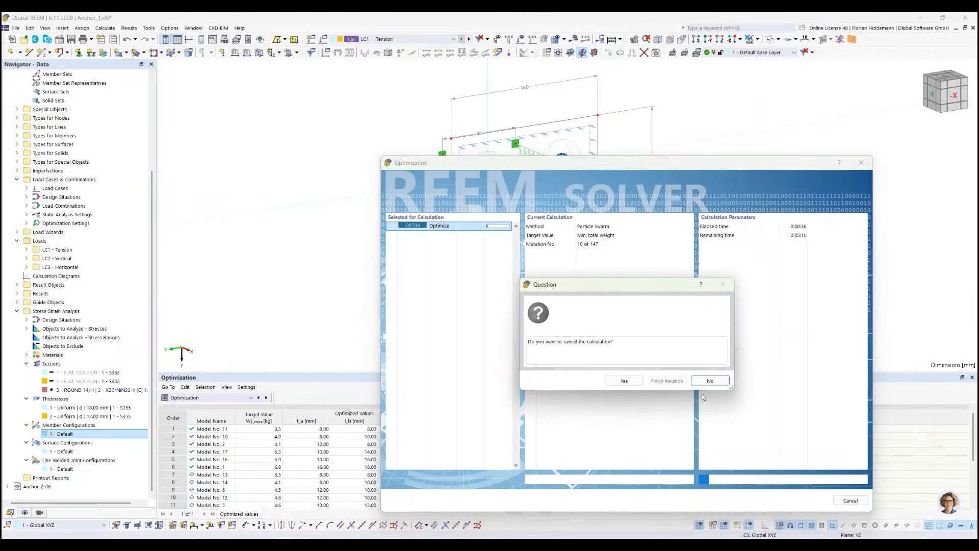
{"action": "left_click", "coordinate": [624, 380]}
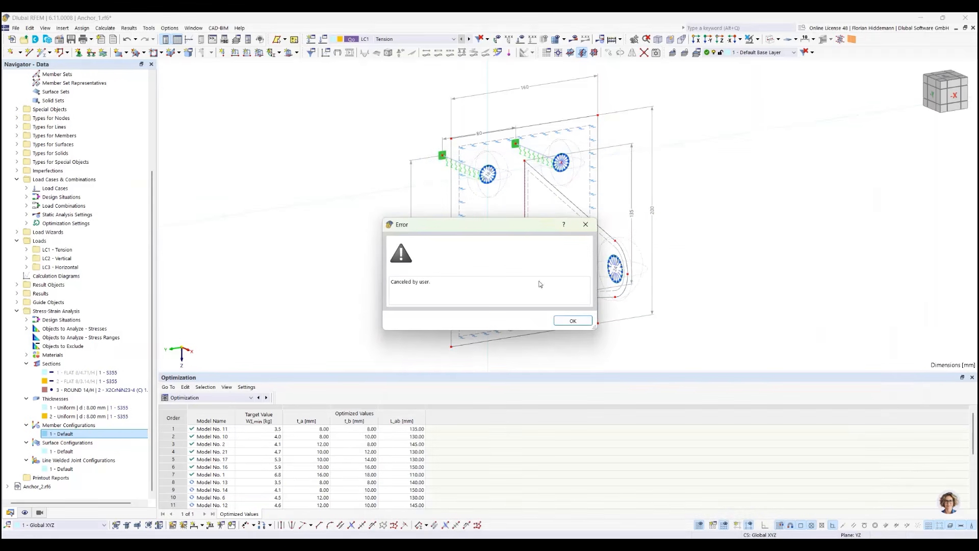
Close the cancellation message, enlarge the optimization results table and review its ranked models with Model No. 11 selected
{"action": "left_click", "coordinate": [573, 321]}
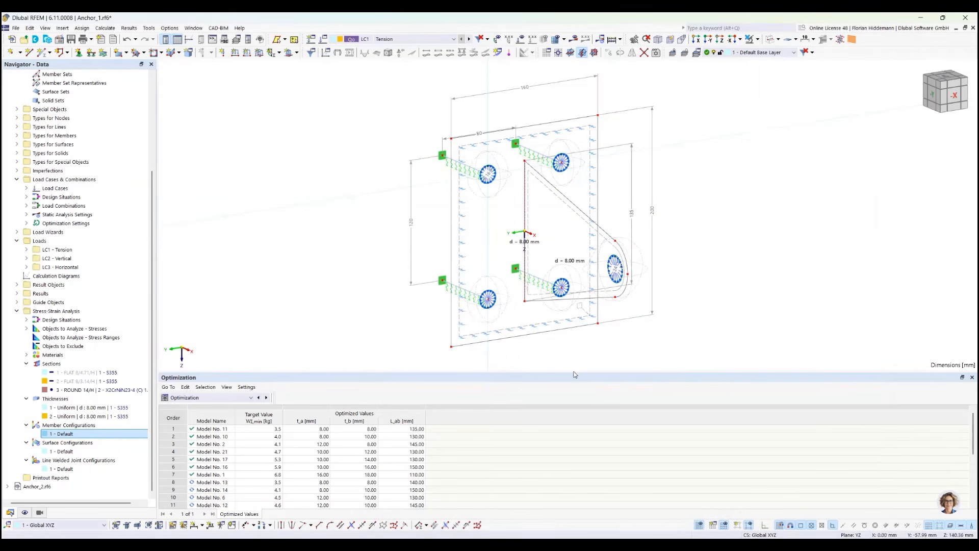
{"action": "left_click_drag", "start_coordinate": [295, 371], "coordinate": [291, 328]}
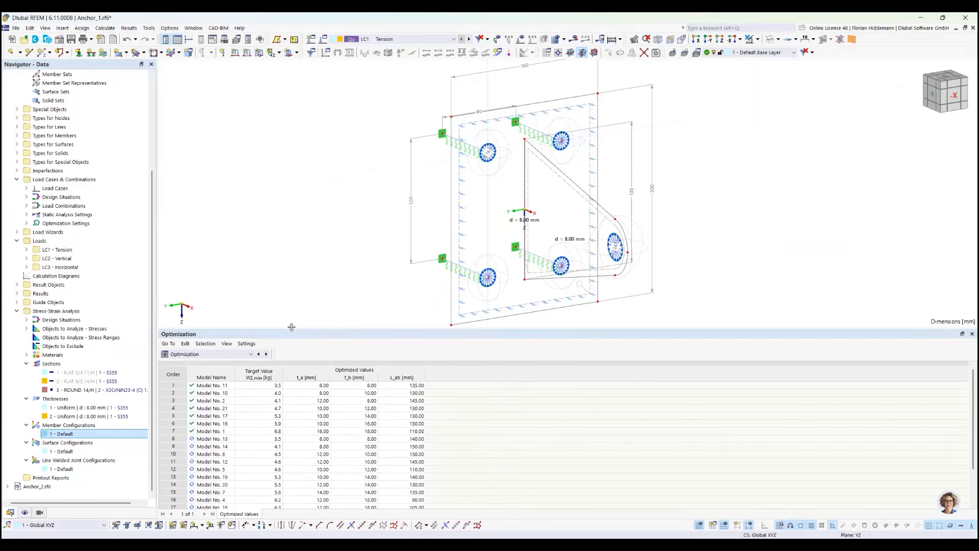
{"action": "left_click", "coordinate": [231, 387]}
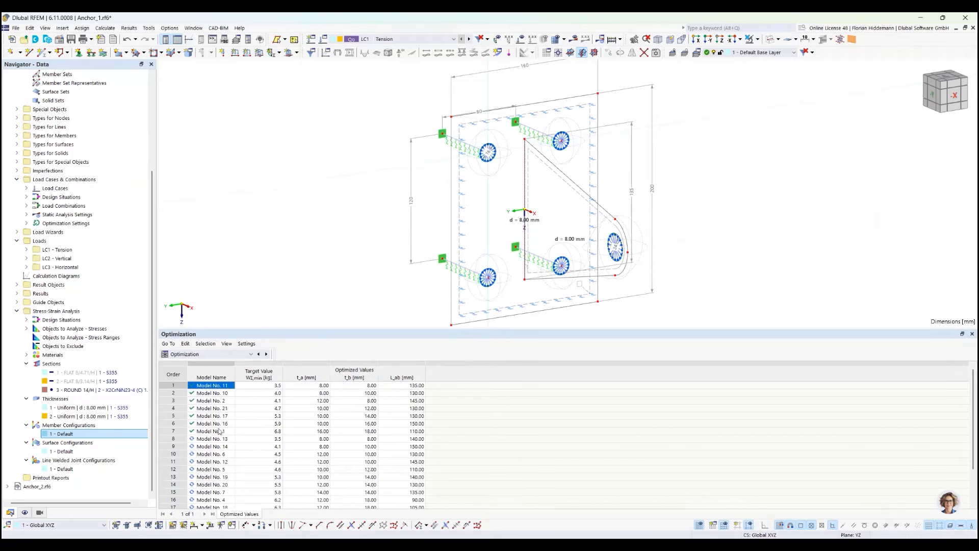
{"action": "scroll", "coordinate": [219, 433], "scroll_direction": "down", "scroll_amount": 3}
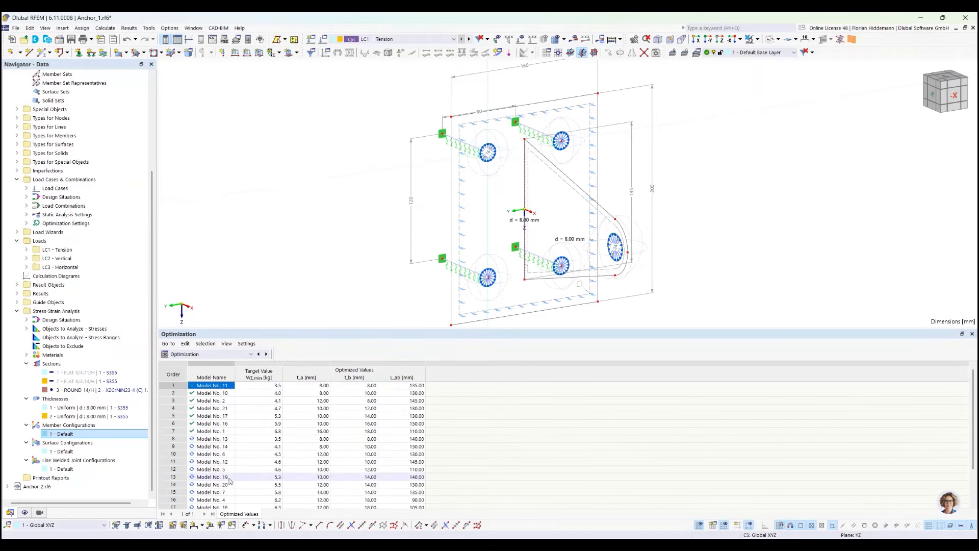
{"action": "scroll", "coordinate": [227, 487], "scroll_direction": "up", "scroll_amount": 3}
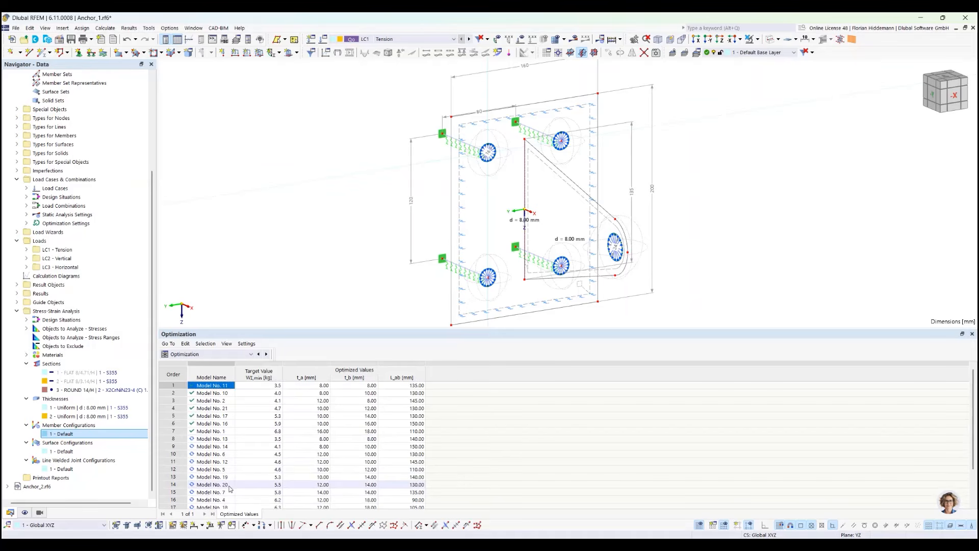
Load the Model No. 20 variant from the optimization results into the model and calculate all load cases and designs
{"action": "left_click", "coordinate": [229, 487]}
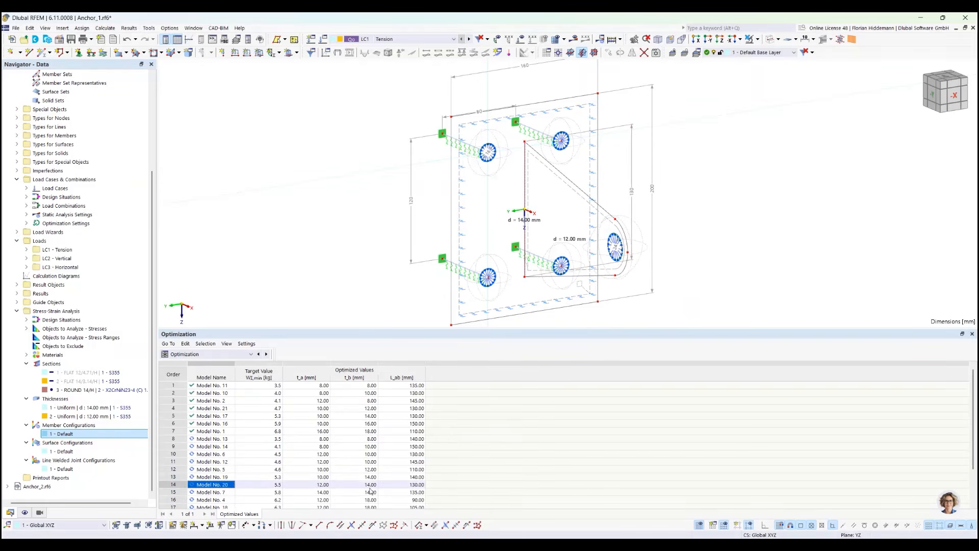
{"action": "left_click", "coordinate": [114, 29]}
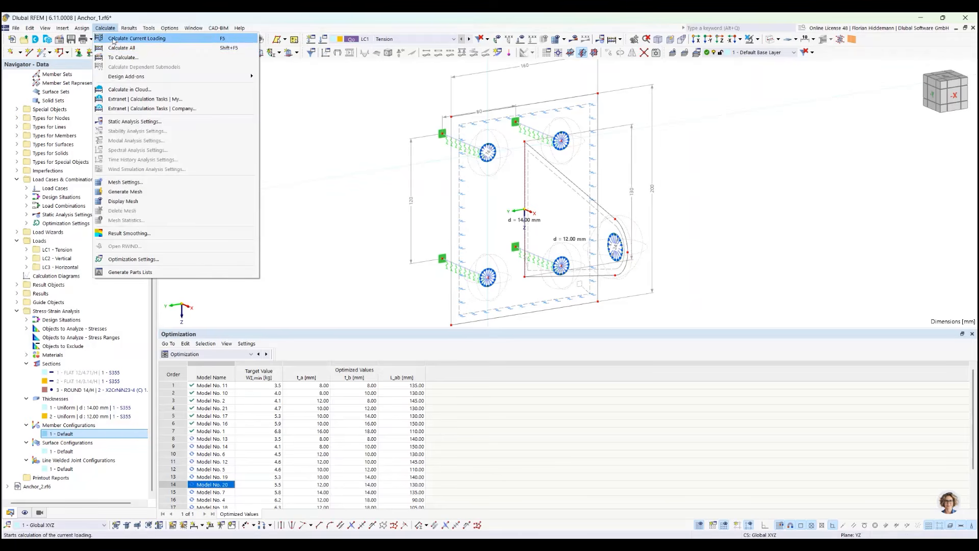
{"action": "left_click", "coordinate": [118, 48]}
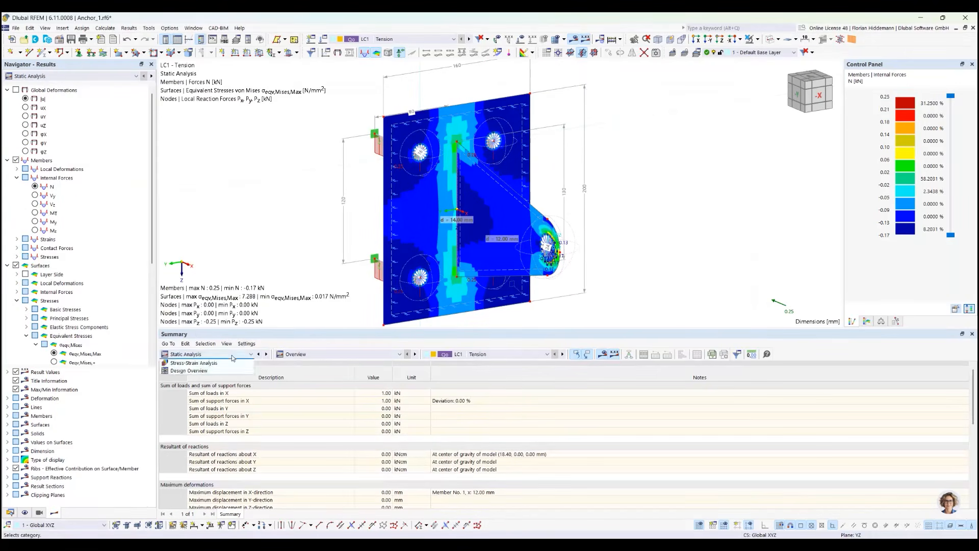
Examine the governing results of the stress-strain analysis for the recalculated anchor plate
{"action": "left_click", "coordinate": [214, 354]}
{"action": "left_click", "coordinate": [208, 432]}
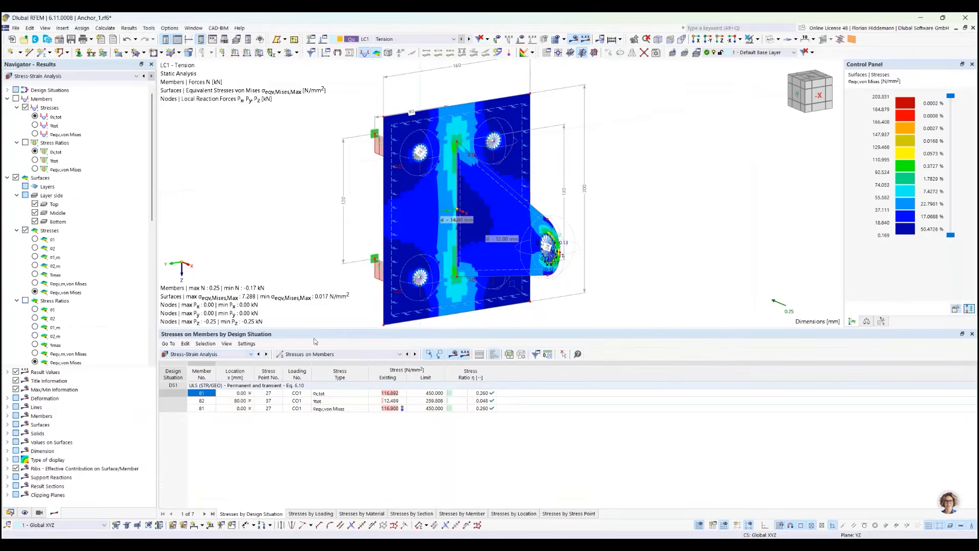
{"action": "left_click", "coordinate": [384, 356]}
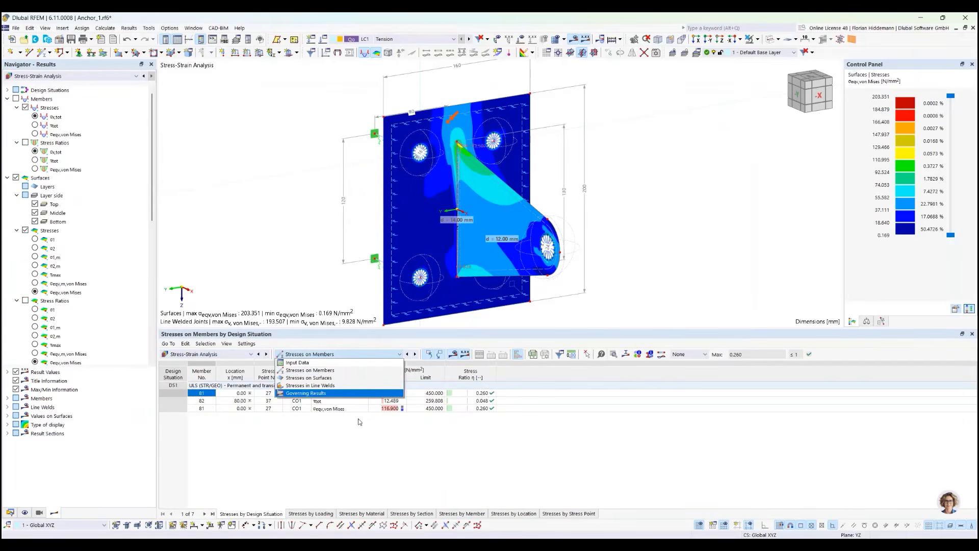
{"action": "left_click", "coordinate": [314, 397]}
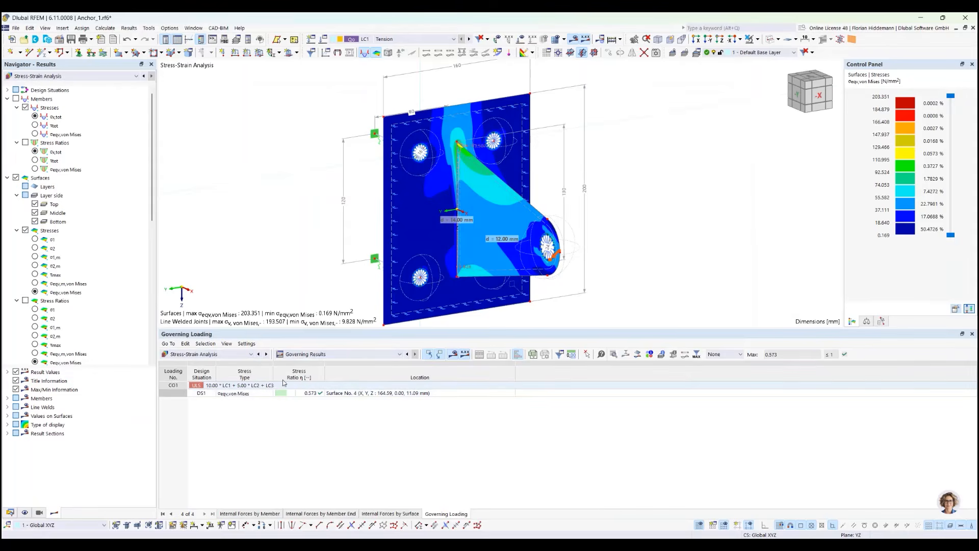
Return to the optimization results and load Model No. 11 into the model, accepting the deletion of all results and the mesh
{"action": "left_click", "coordinate": [219, 354]}
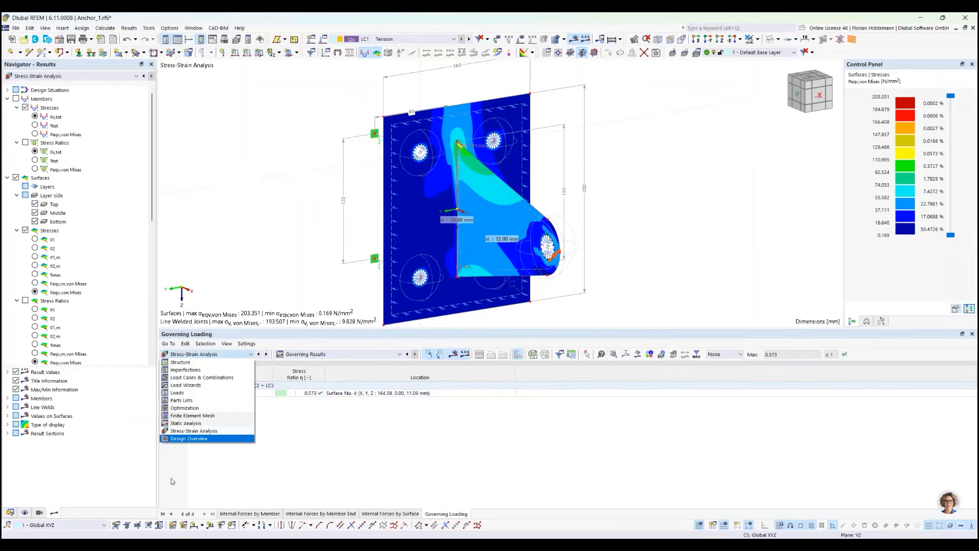
{"action": "left_click", "coordinate": [192, 407]}
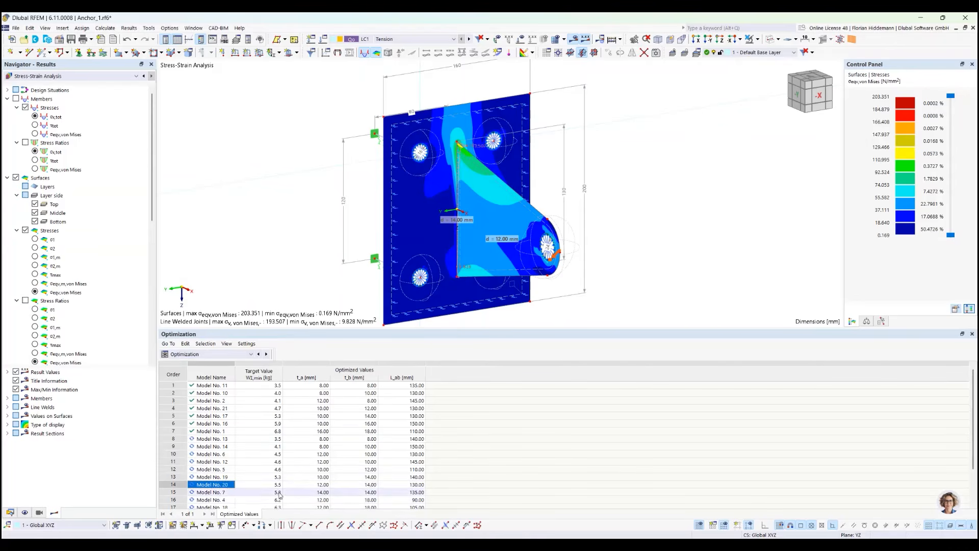
{"action": "left_click", "coordinate": [223, 387]}
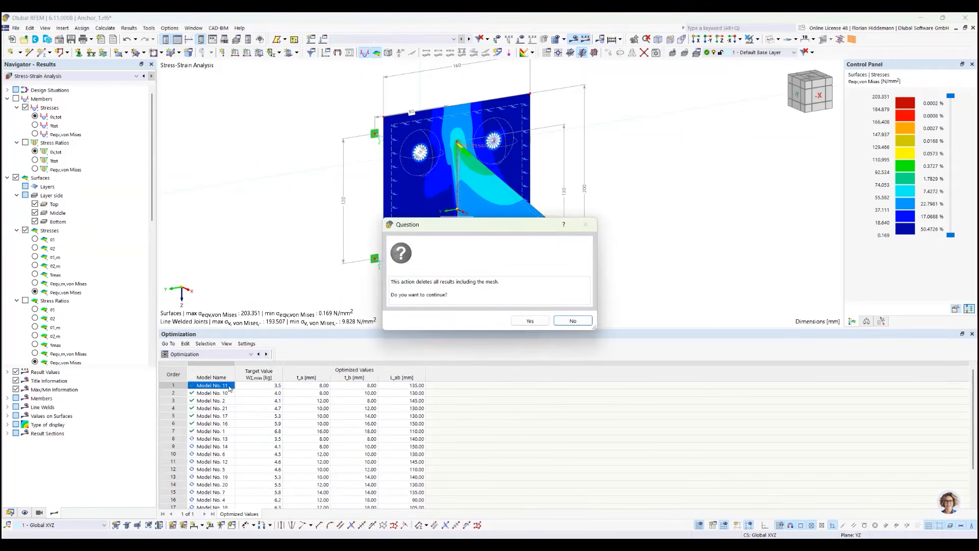
{"action": "left_click", "coordinate": [534, 322]}
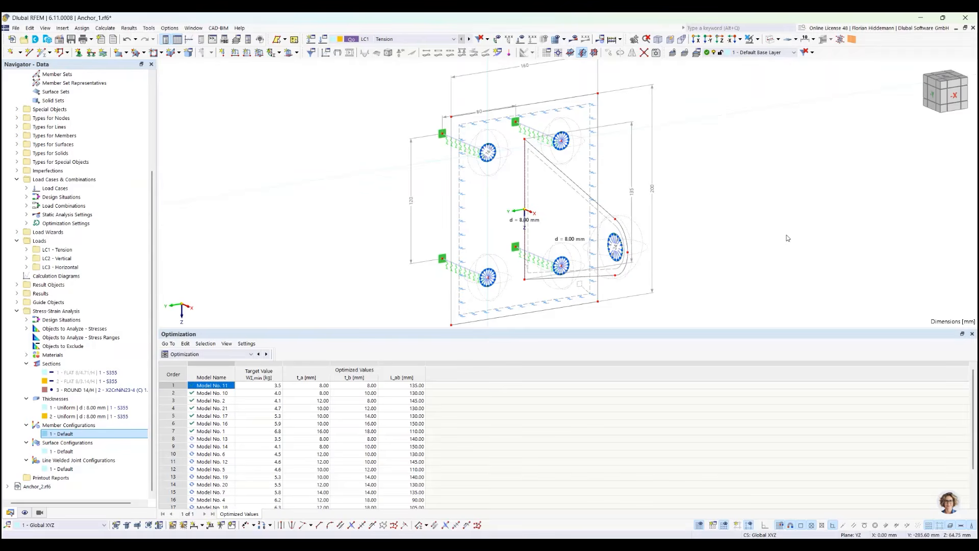
{"action": "scroll", "coordinate": [820, 234], "scroll_direction": "down", "scroll_amount": 1}
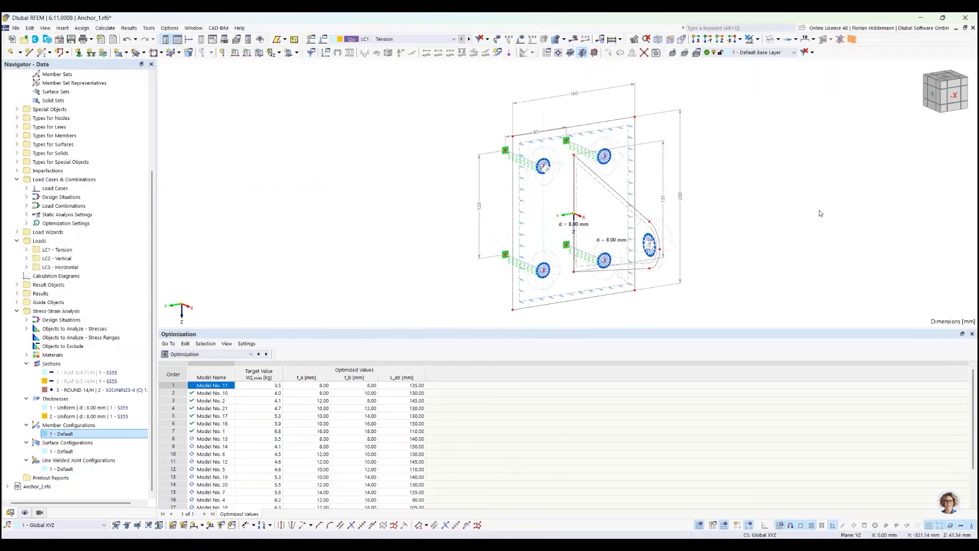
{"action": "middle_click_drag", "start_coordinate": [818, 210], "coordinate": [758, 210]}
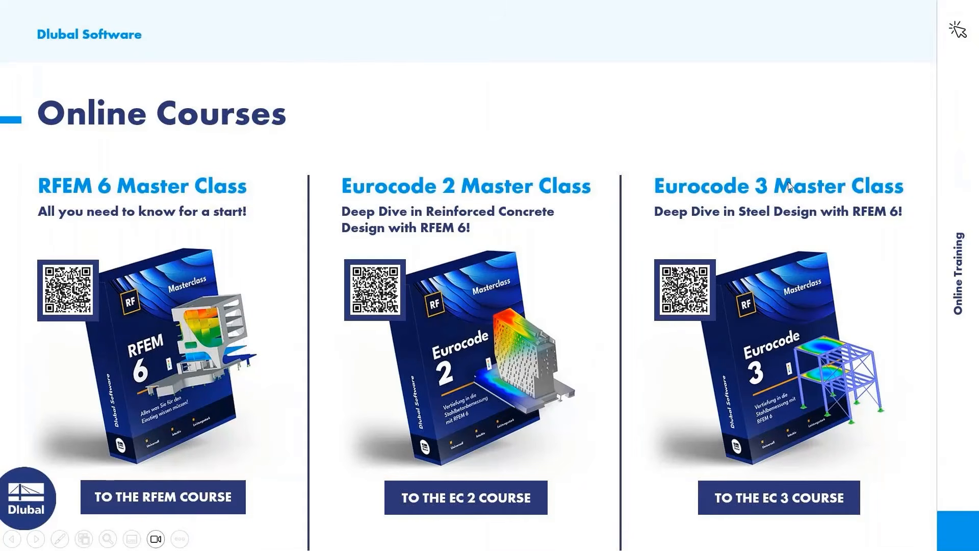
{"action": "key", "text": "Right"}
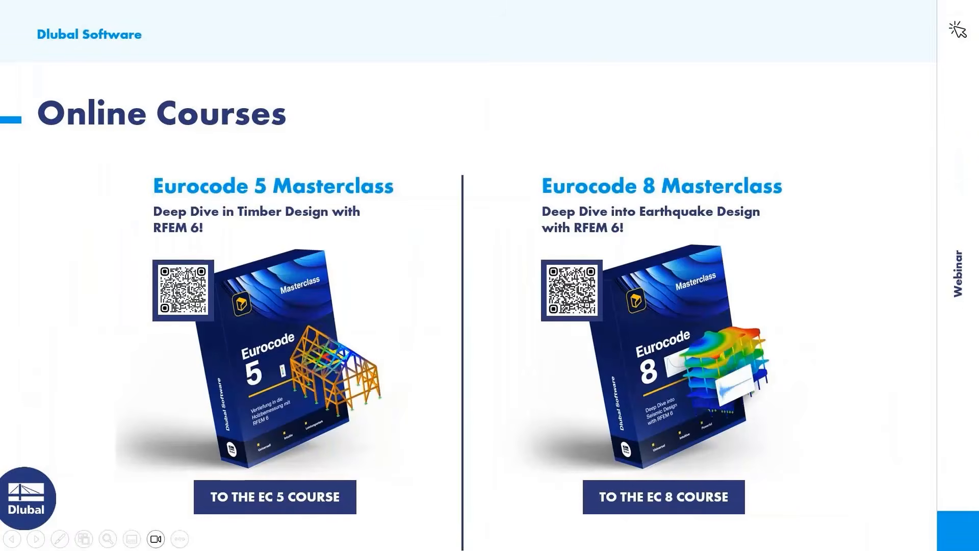